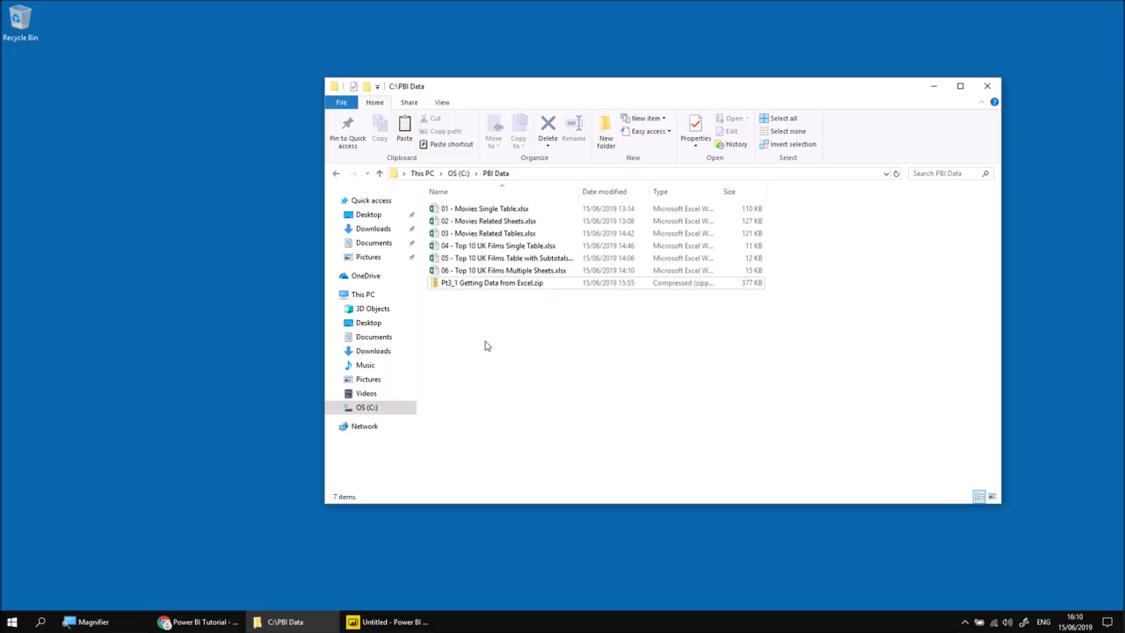
View the Power BI Tutorial playlist in Chrome, and return to the blank report in Power BI Desktop.
left_click(379, 622)
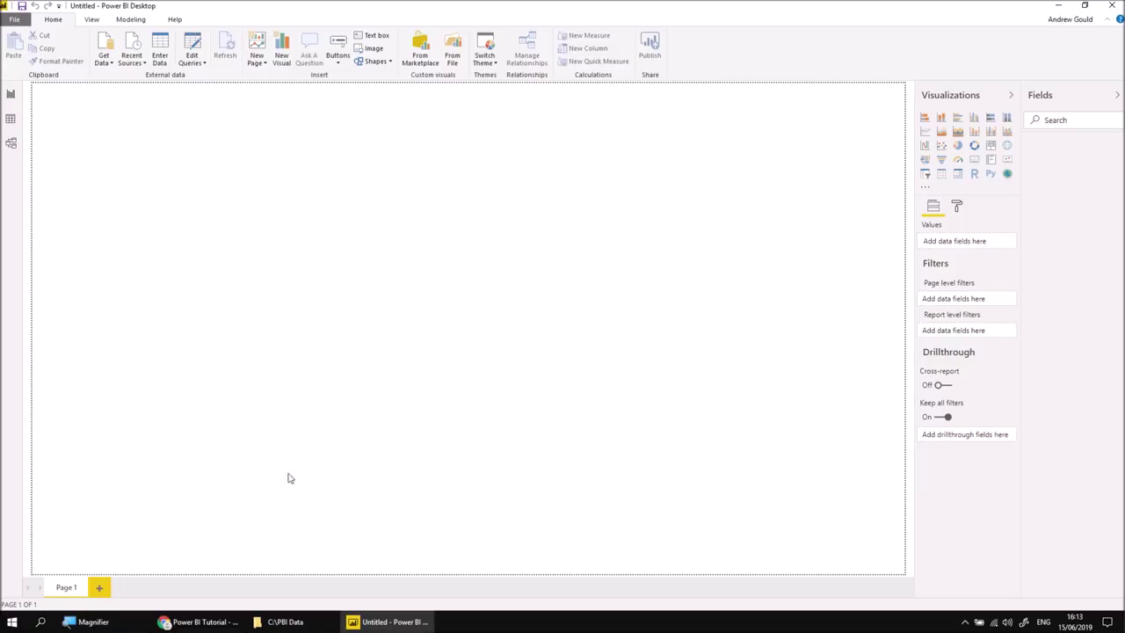
left_click(186, 622)
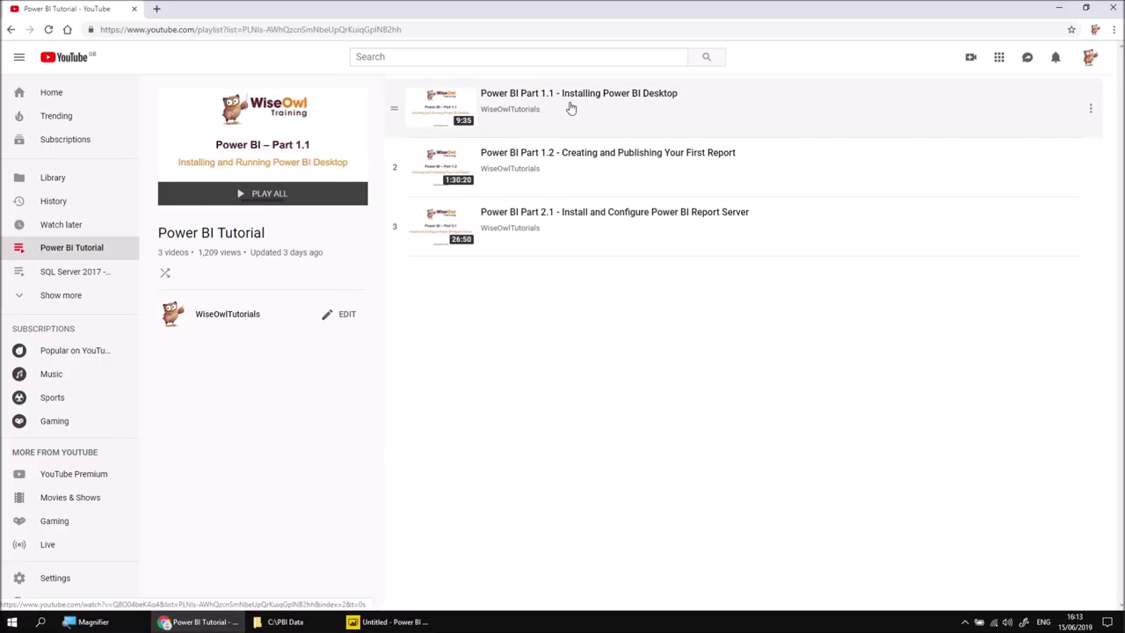
left_click(384, 623)
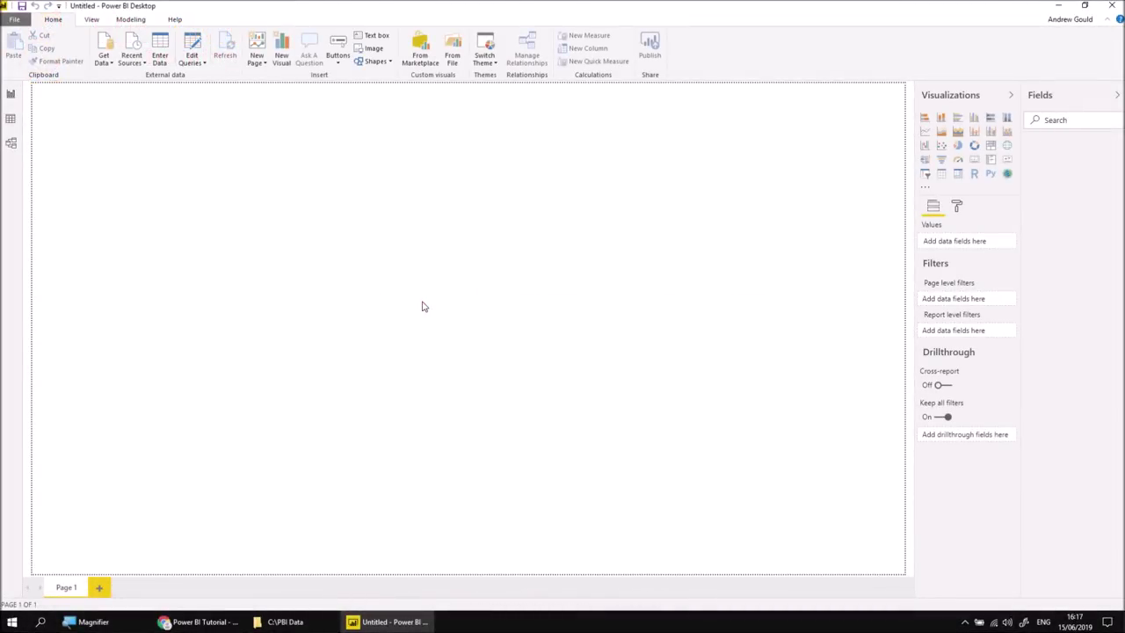
Open 01 - Movies Single Table.xlsx from C:\PBI Data in Excel, examine the column headings and data of MovieSheet, and close the workbook.
left_click(296, 623)
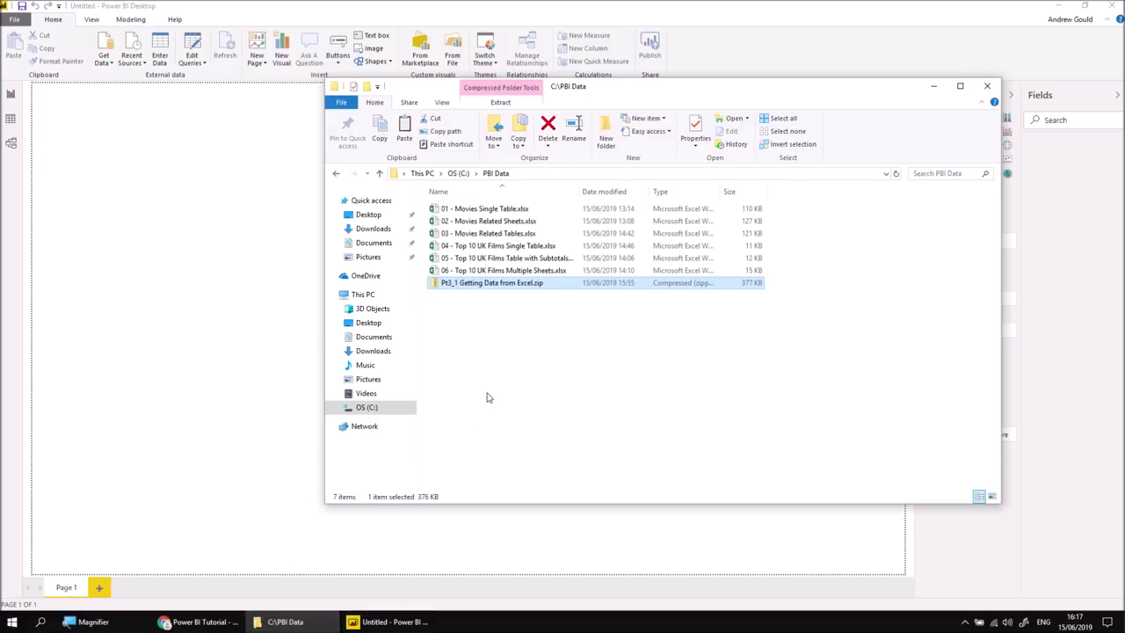
double_click(469, 209)
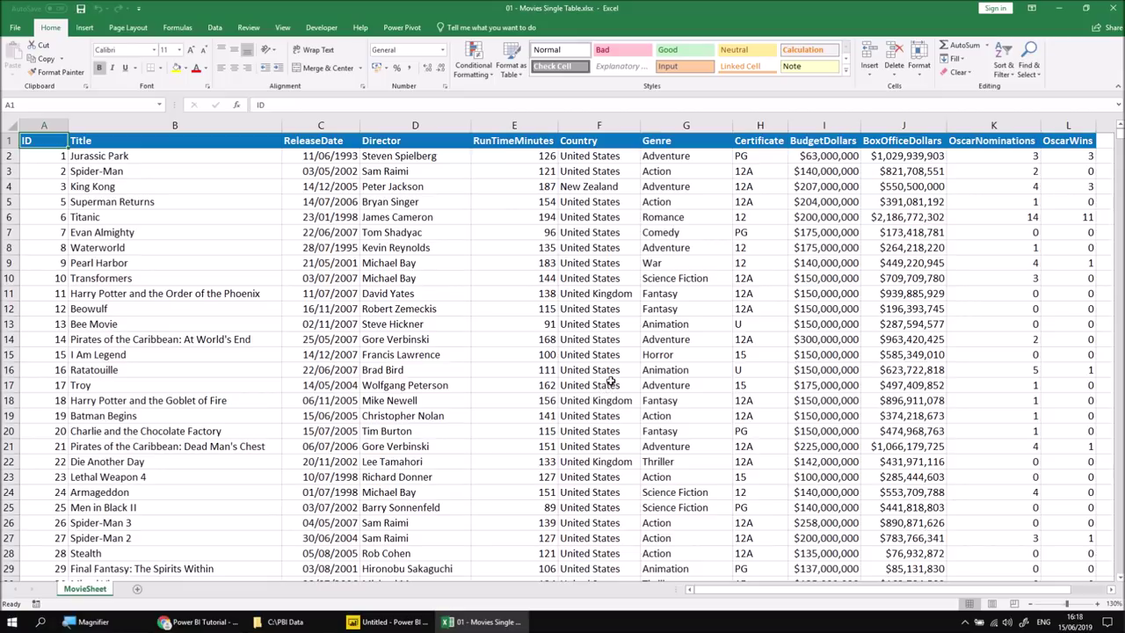
scroll(609, 380, "down", 3)
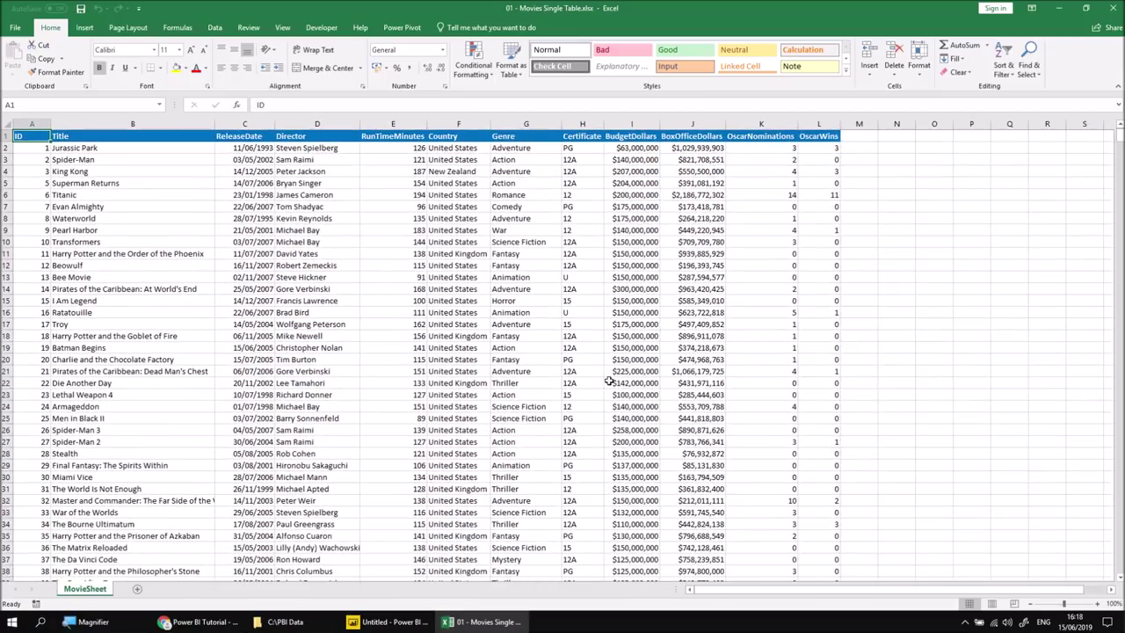
scroll(608, 376, "up", 1)
left_click(320, 137)
left_click(404, 138)
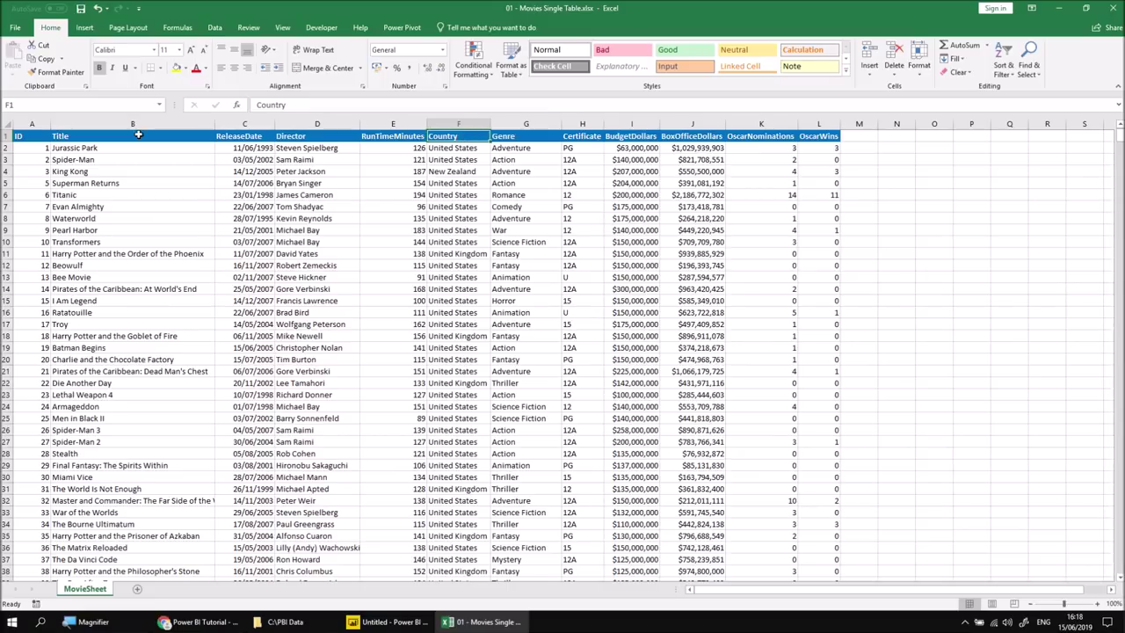
left_click(40, 137)
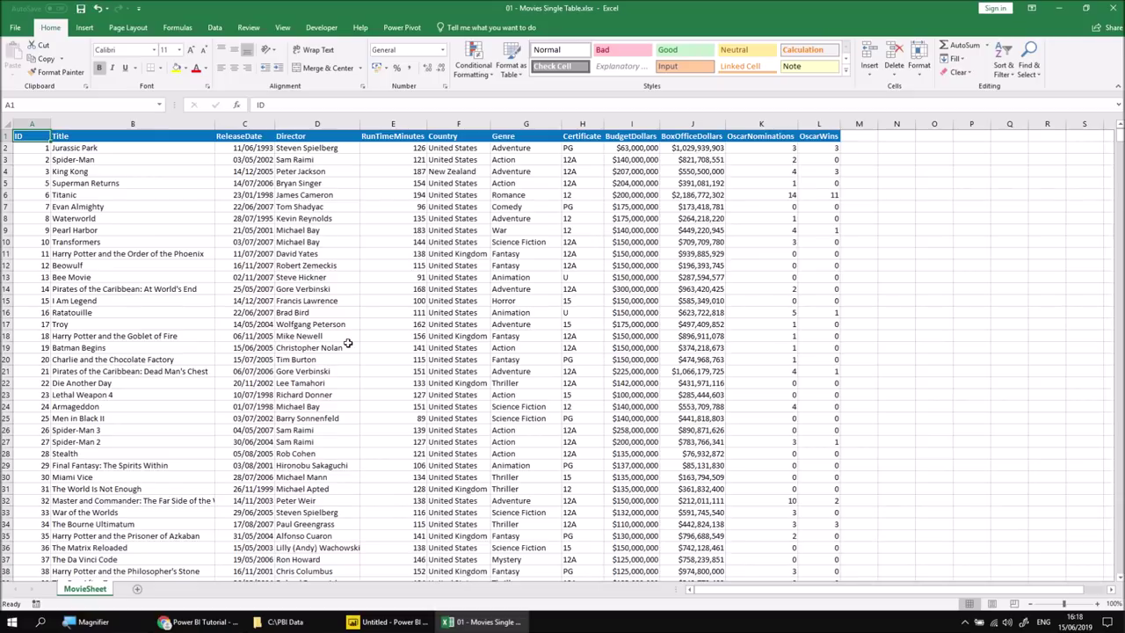
scroll(347, 341, "up", 2)
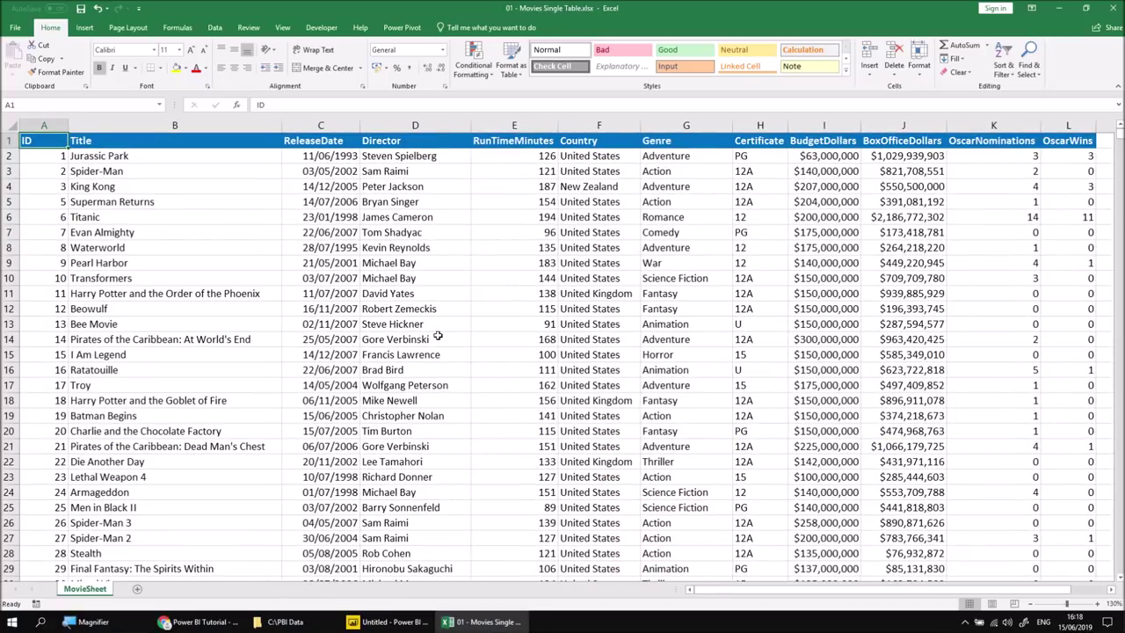
left_click(1114, 9)
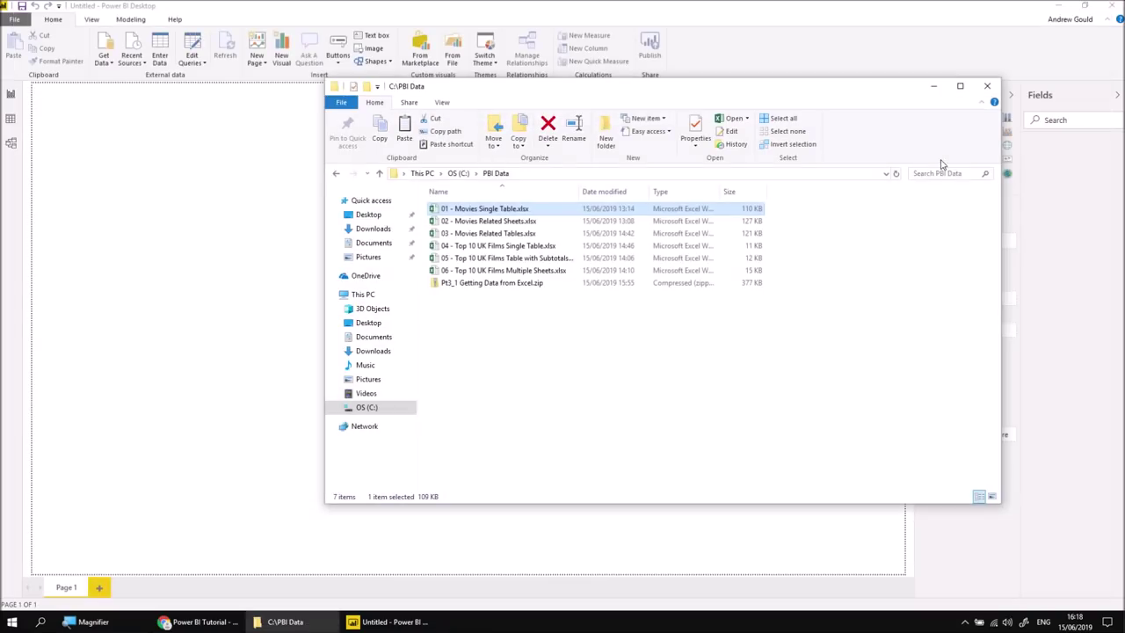
Load the MovieSheet worksheet from the Excel workbook 01 - Movies Single Table.xlsx into the Power BI Desktop report.
left_click(220, 287)
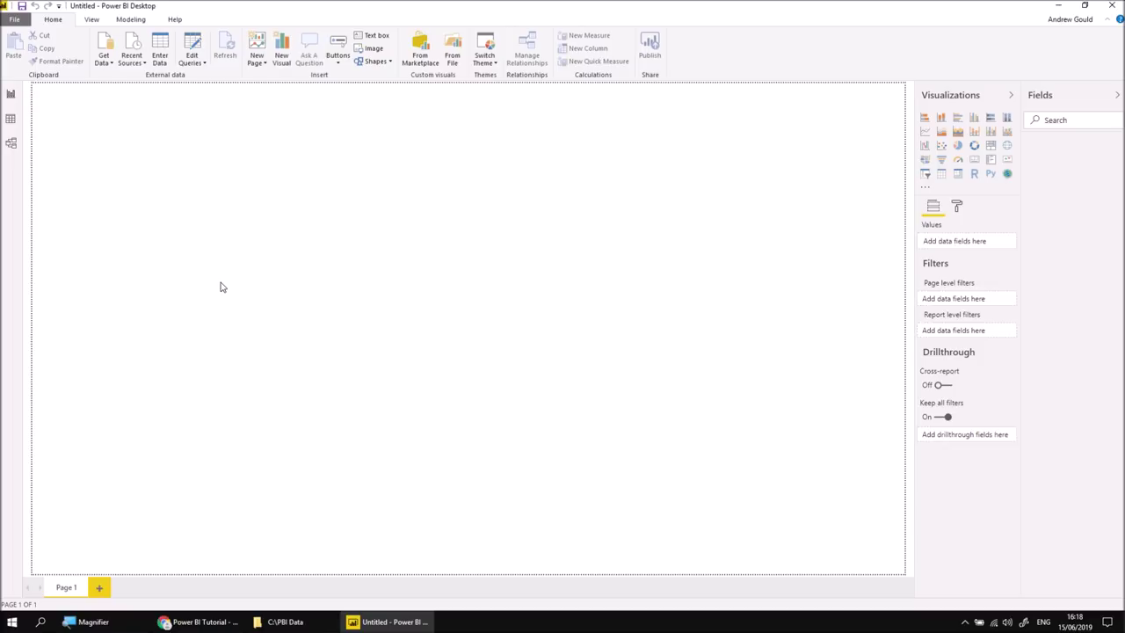
left_click(111, 65)
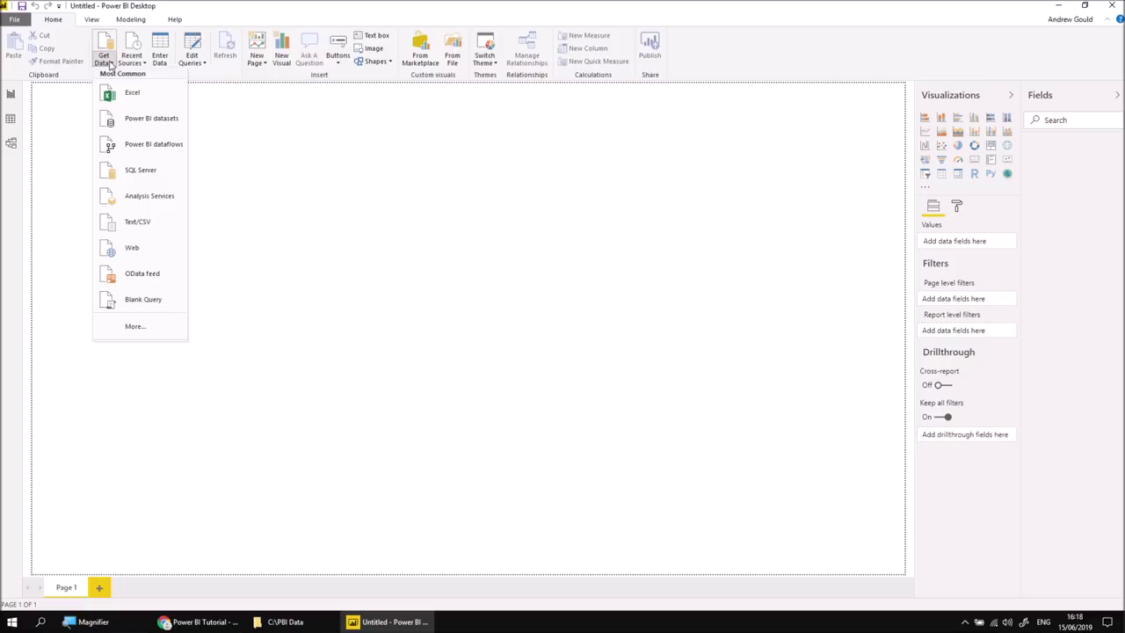
left_click(131, 98)
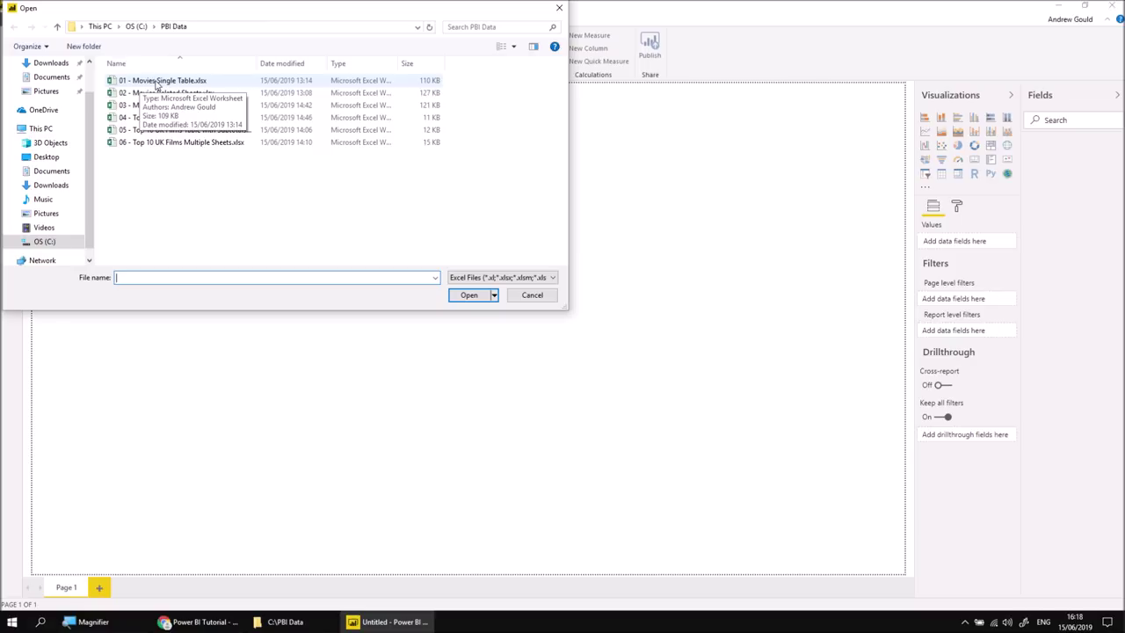
double_click(157, 81)
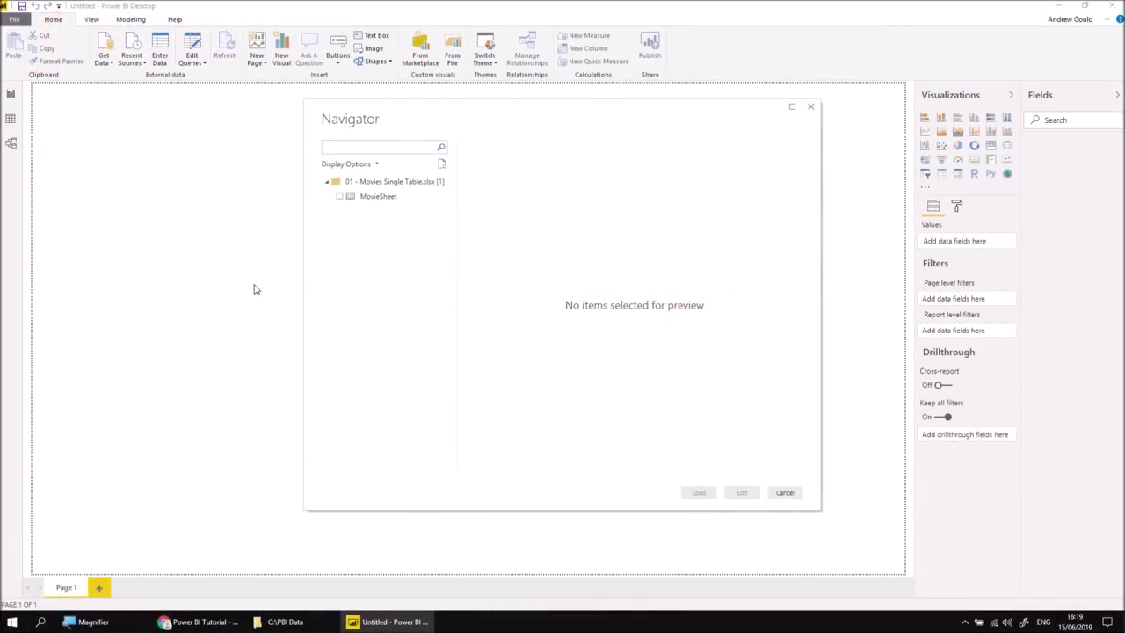
left_click(370, 199)
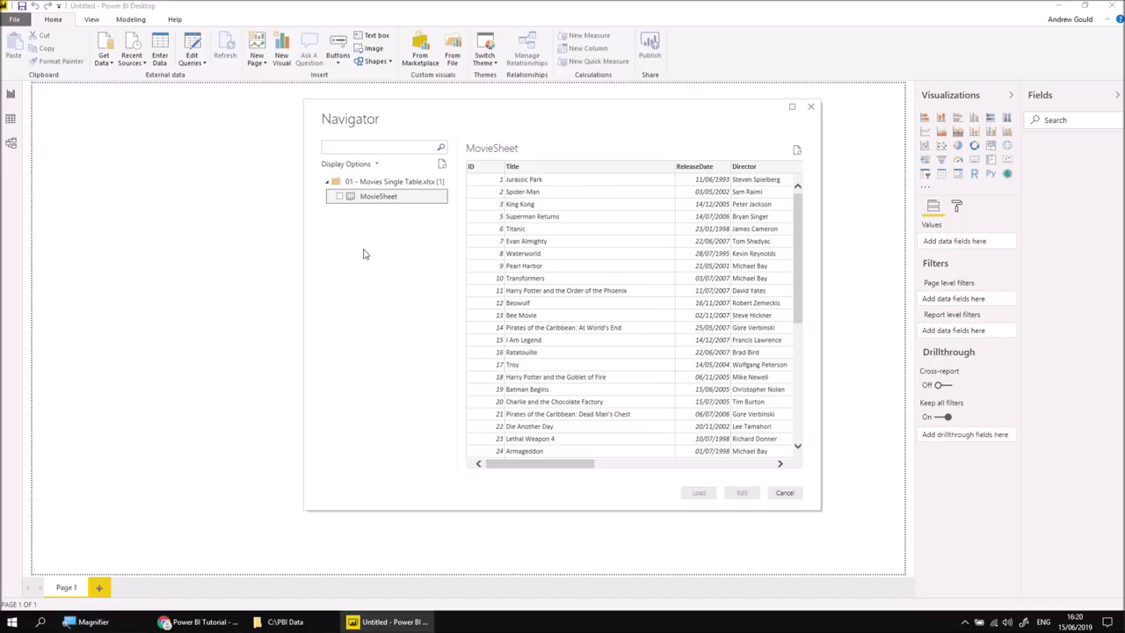
left_click(340, 196)
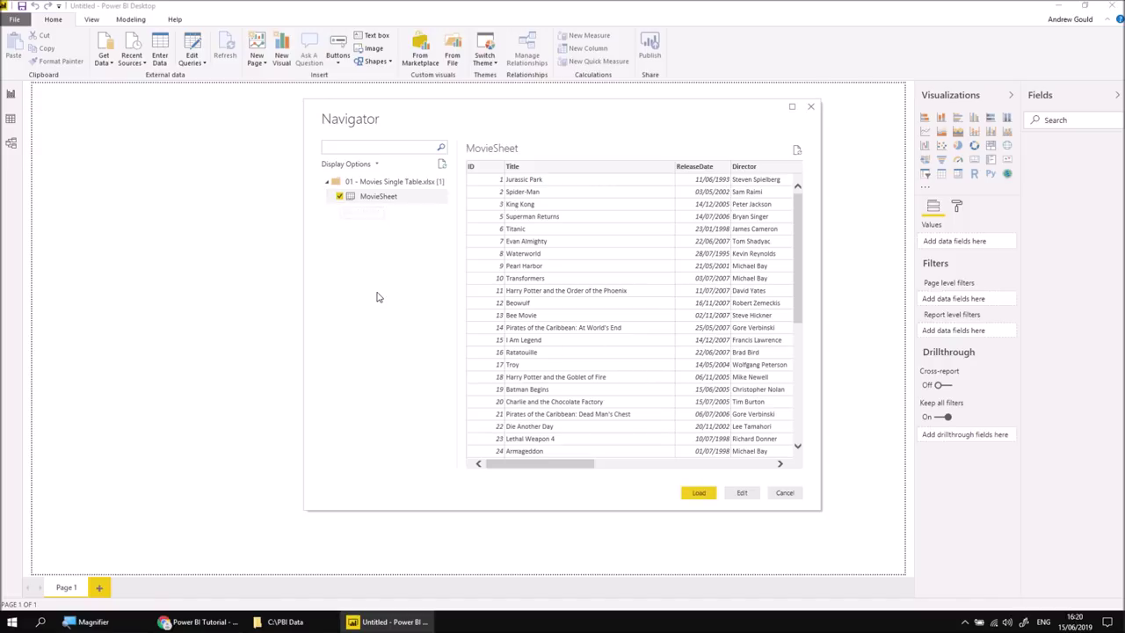
left_click(698, 493)
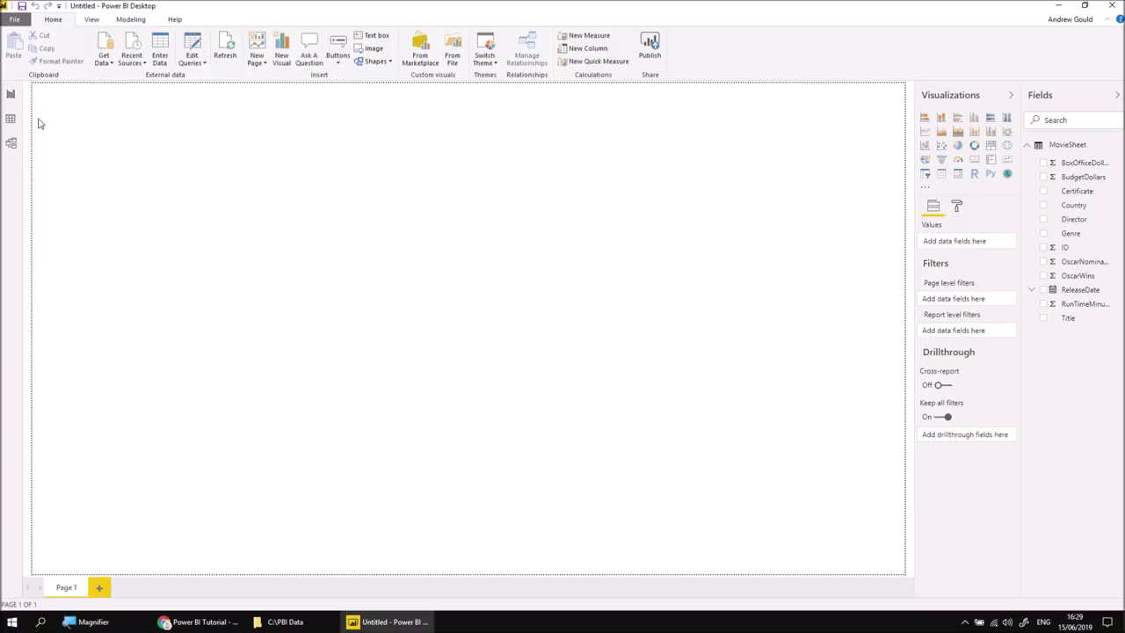
Show the imported MovieSheet data and set the ReleaseDate column's date format to 14/03/2001 (dd/MM/yyyy).
left_click(10, 122)
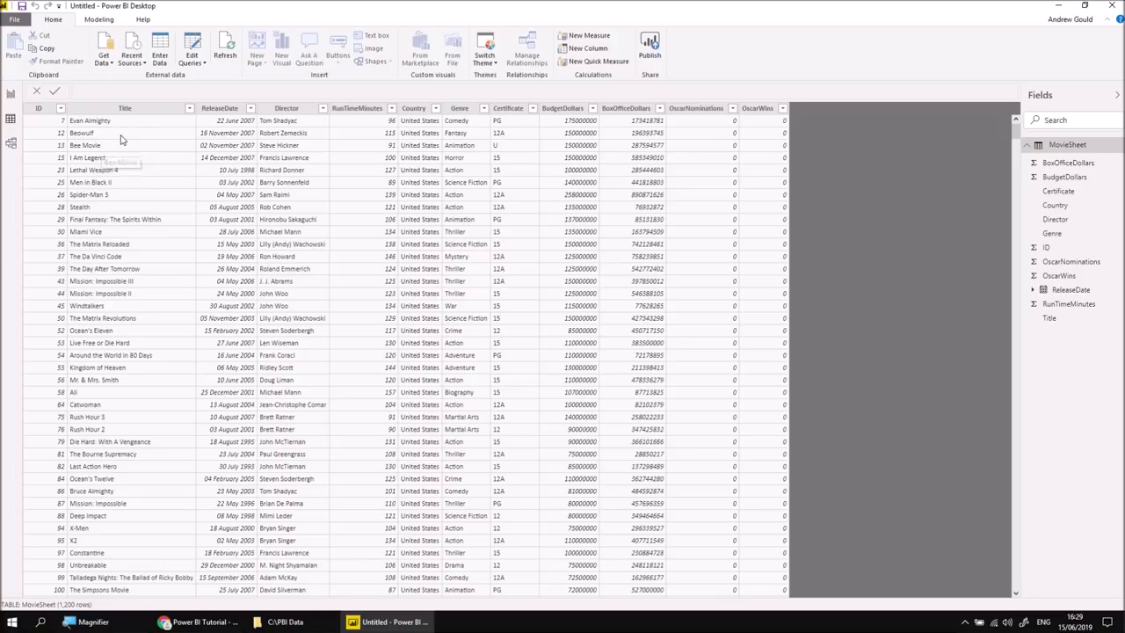
left_click(110, 136)
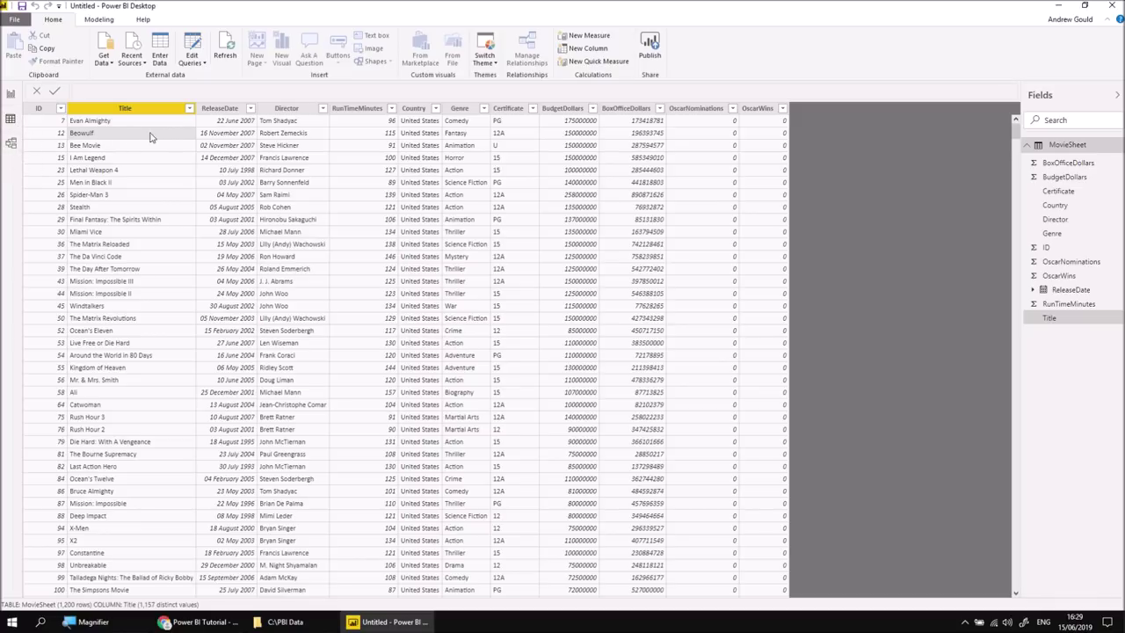
left_click(219, 108)
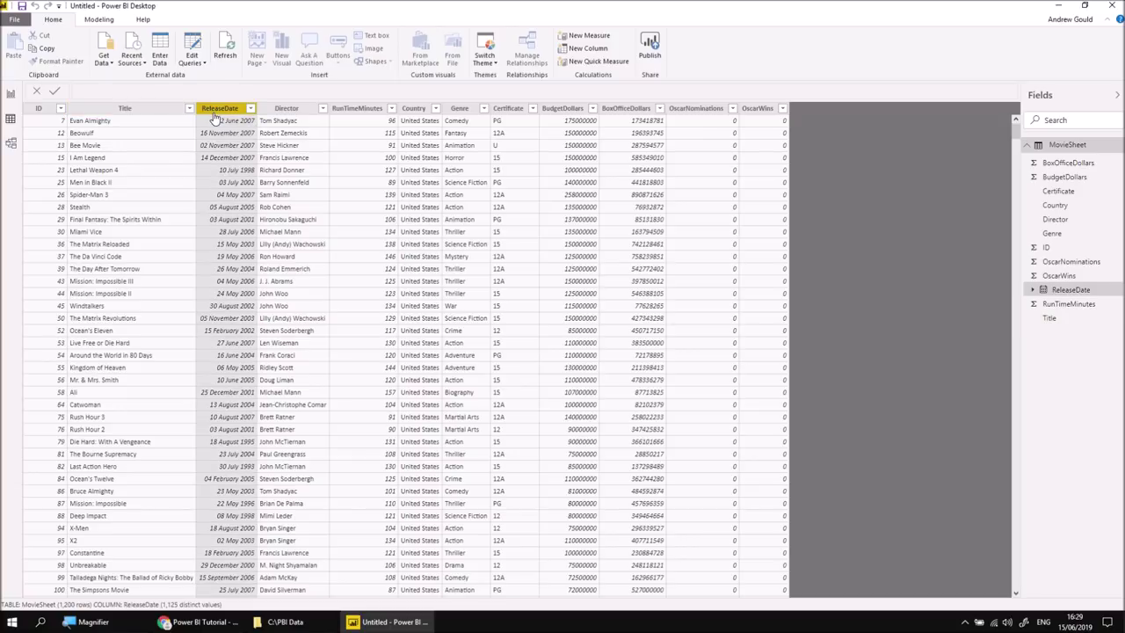
left_click(99, 19)
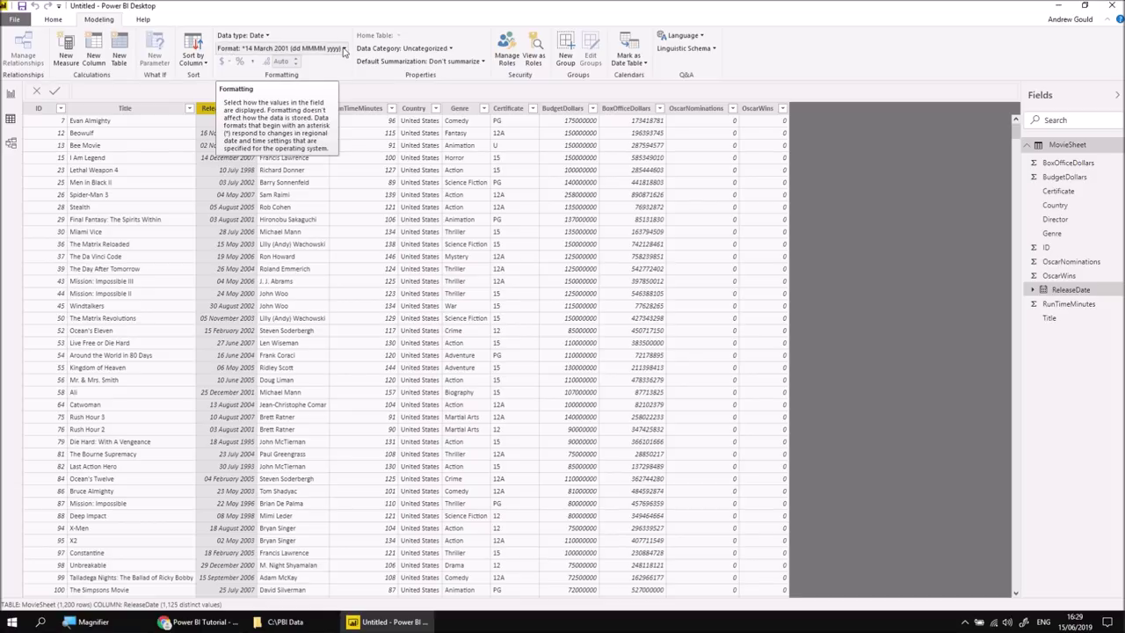
left_click(343, 49)
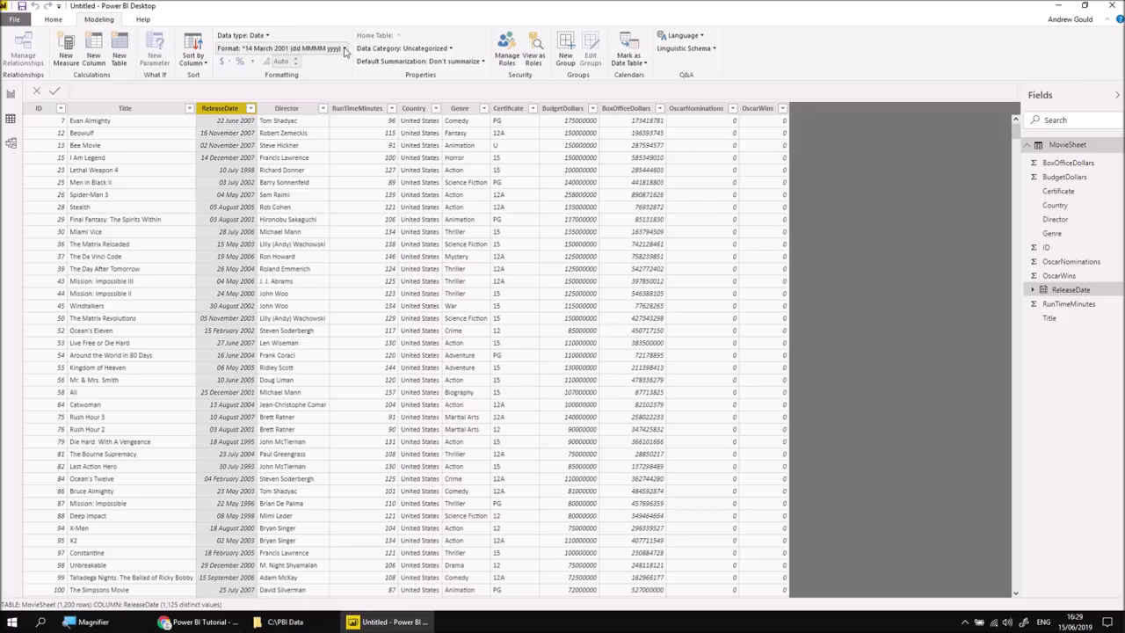
mouse_move(316, 90)
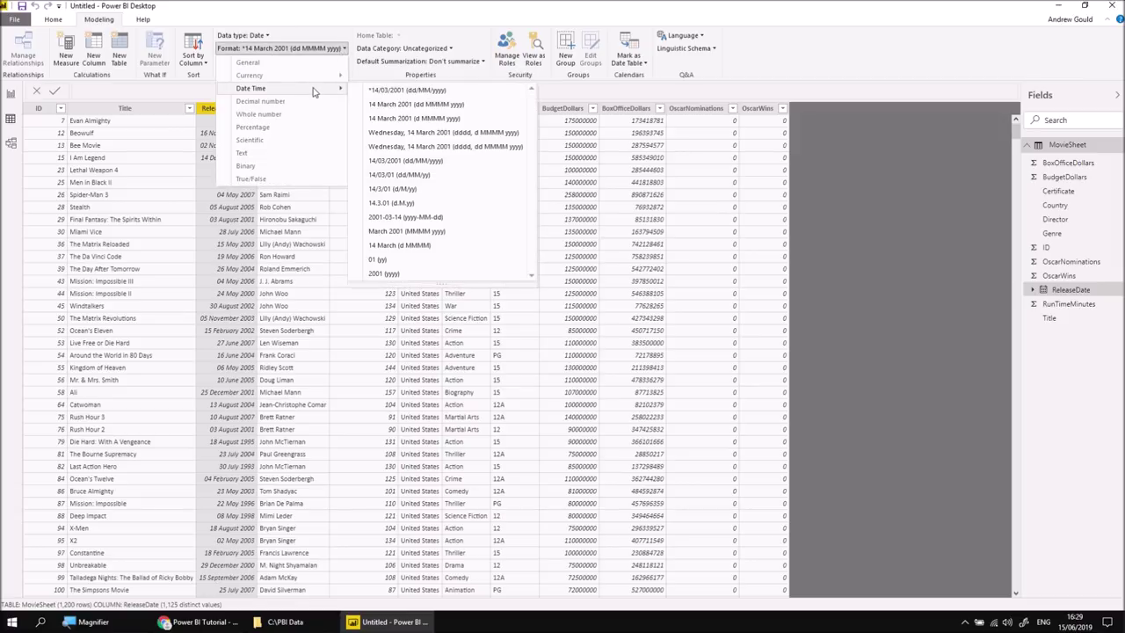
left_click(415, 162)
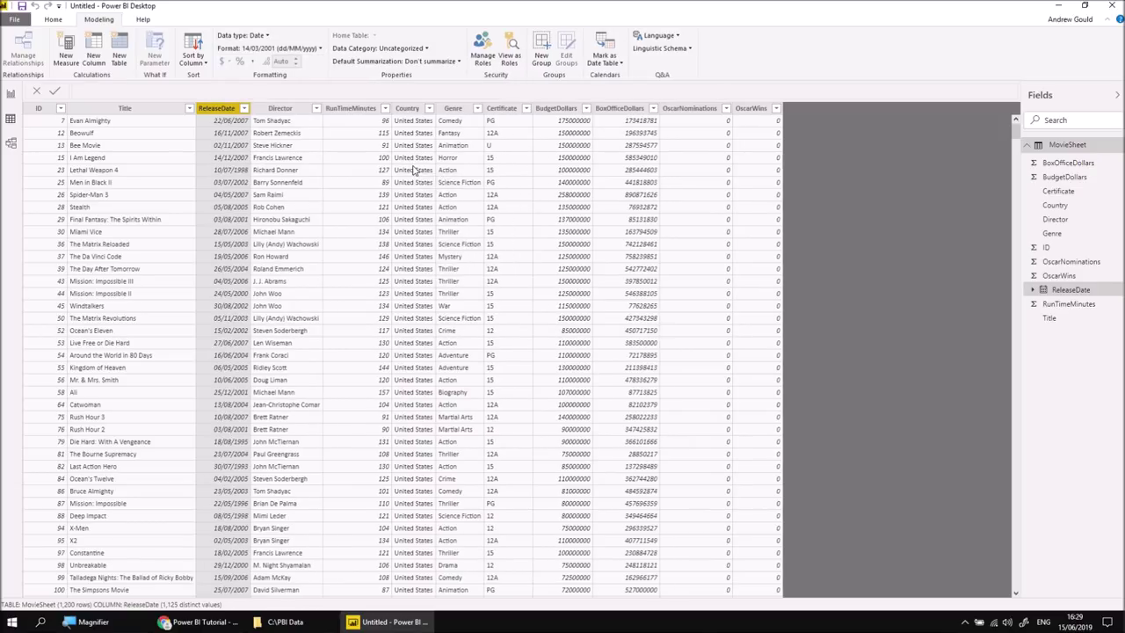
Format the BudgetDollars and BoxOfficeDollars columns as currency with $ English (United States).
left_click(557, 109)
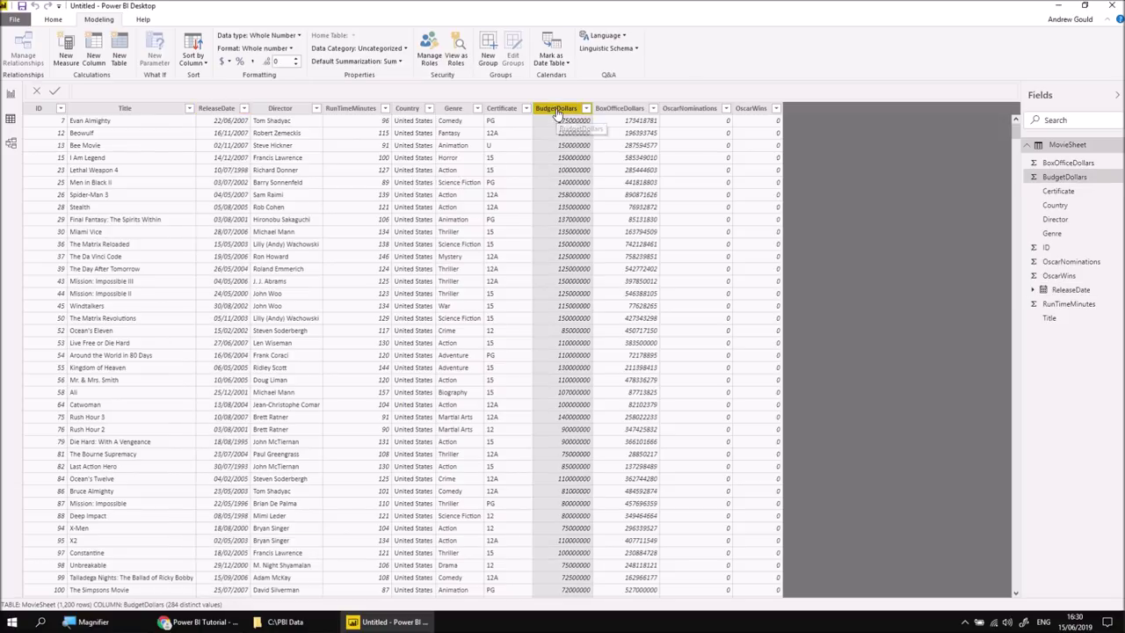
left_click(228, 63)
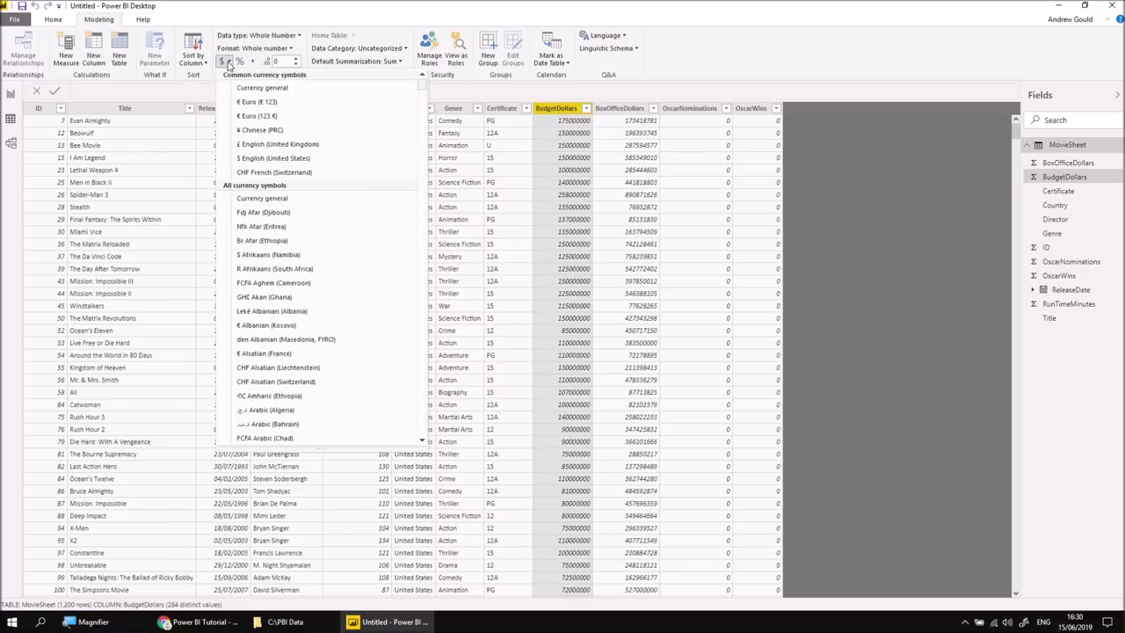
left_click(273, 159)
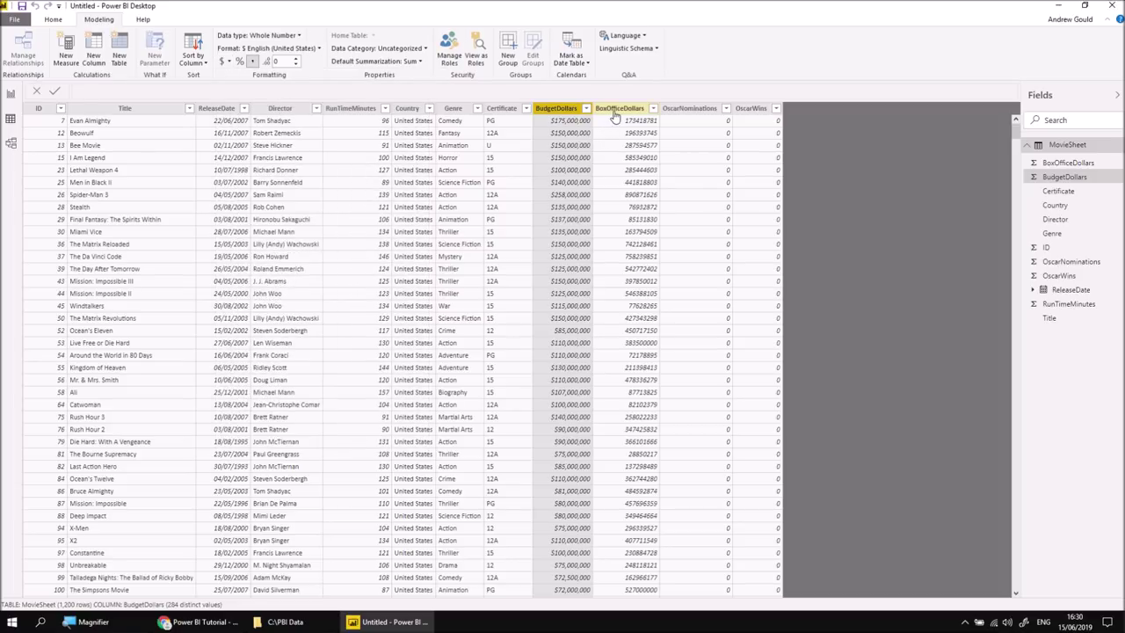
left_click(615, 110)
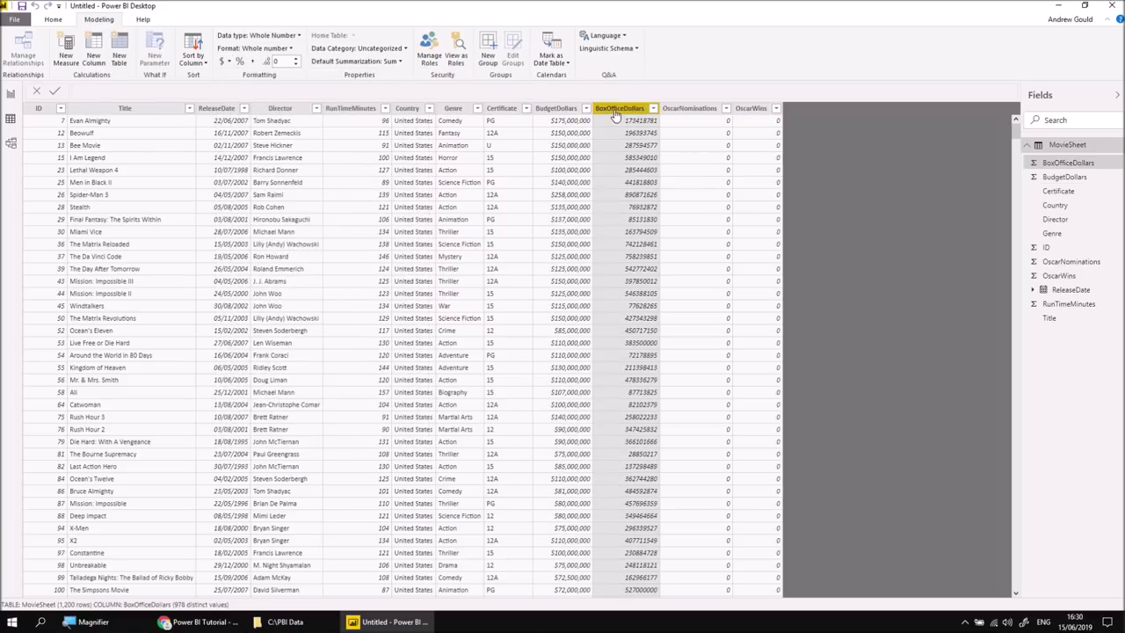
left_click(228, 63)
left_click(271, 162)
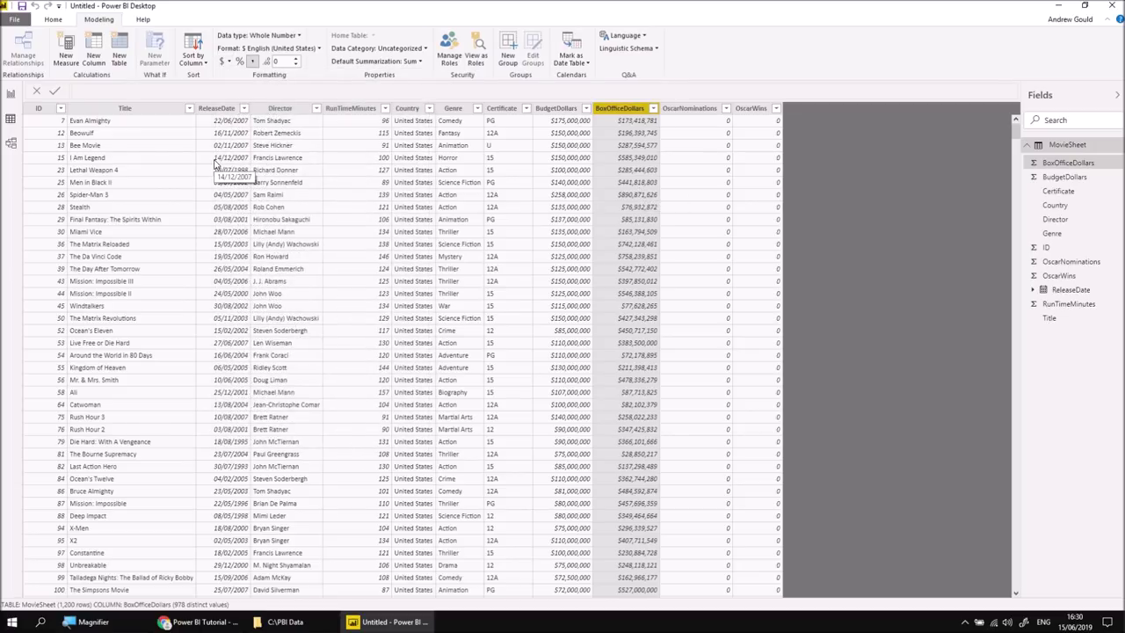
Review the MovieSheet table in the model diagram, and return to the empty report page.
left_click(11, 144)
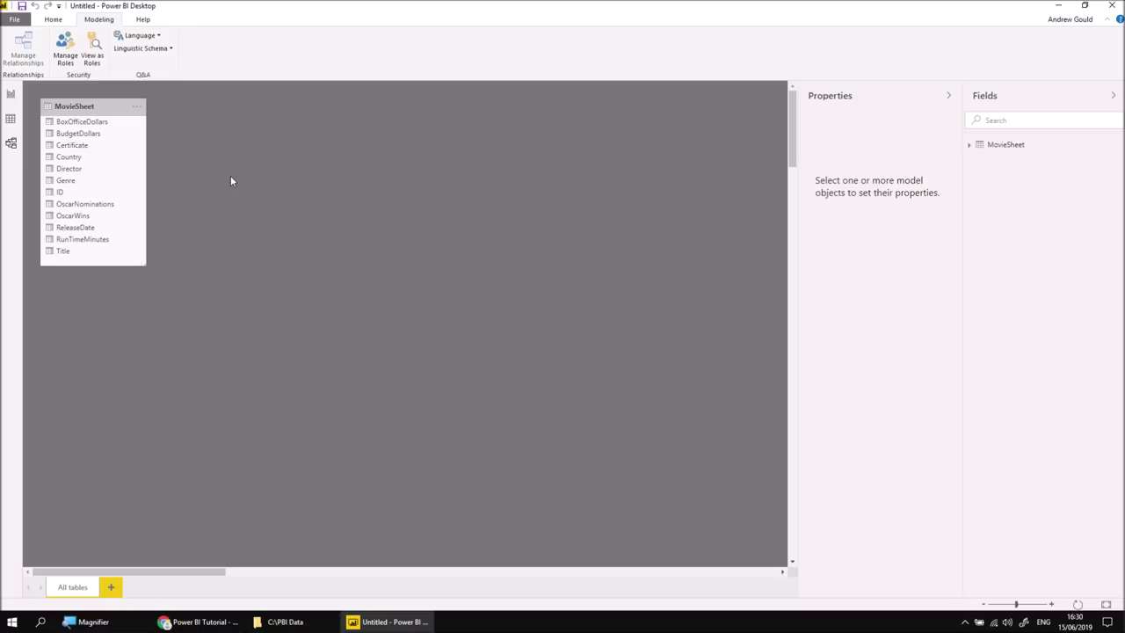
left_click(12, 96)
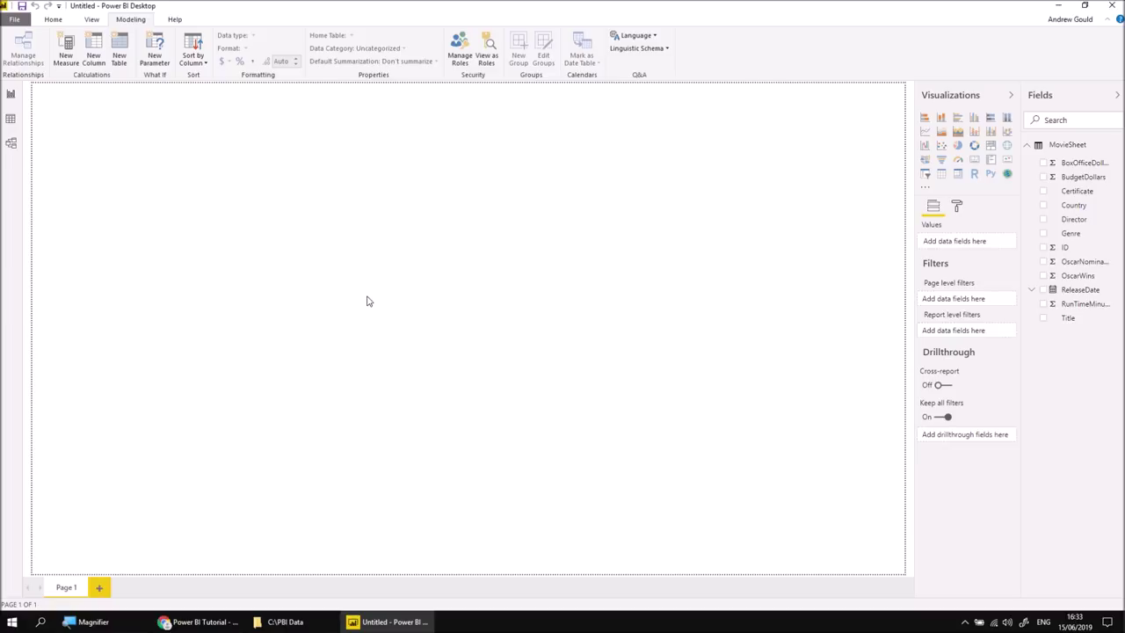
Open the workbook 01 - Movies Single Table.xlsx in Excel and name its entire data range, headers included, MovieRange.
left_click(296, 624)
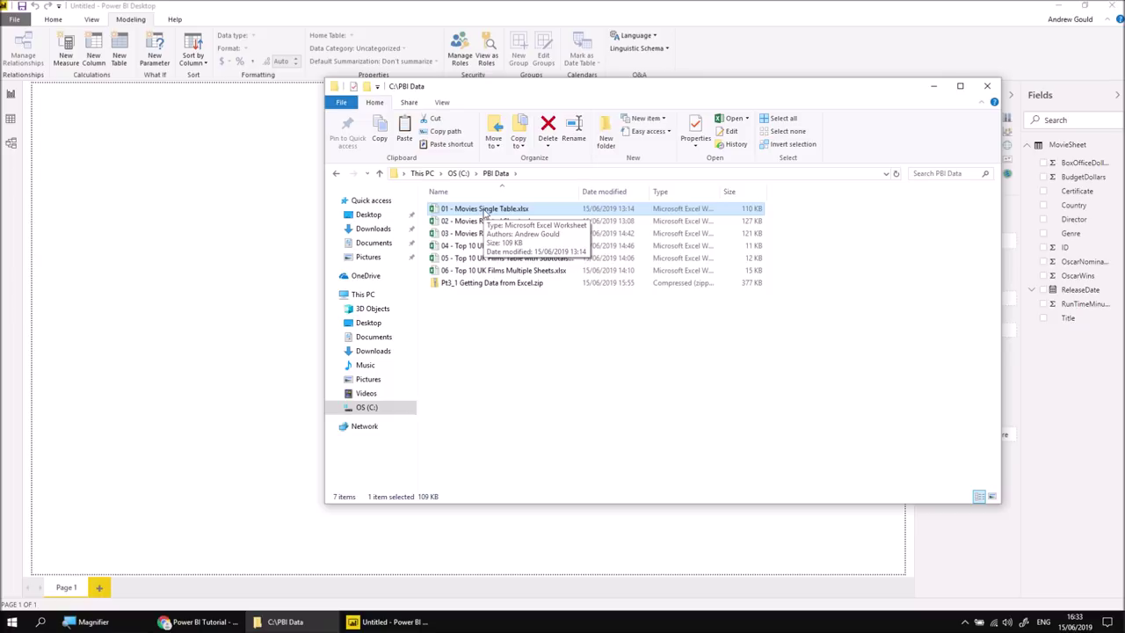
double_click(484, 211)
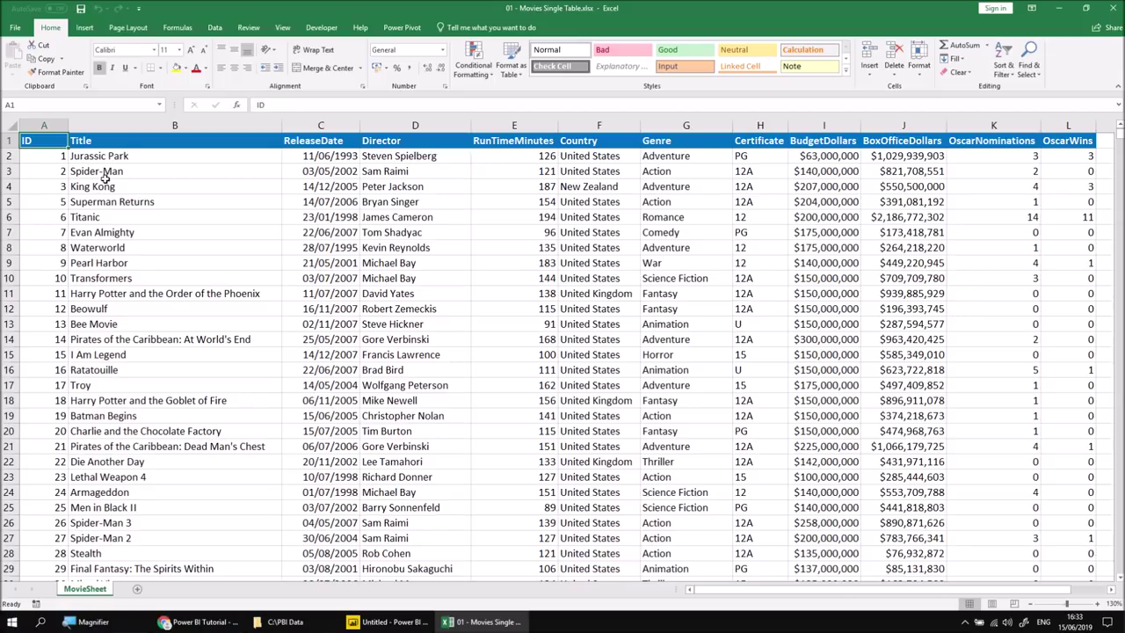
key("ctrl+shift+End")
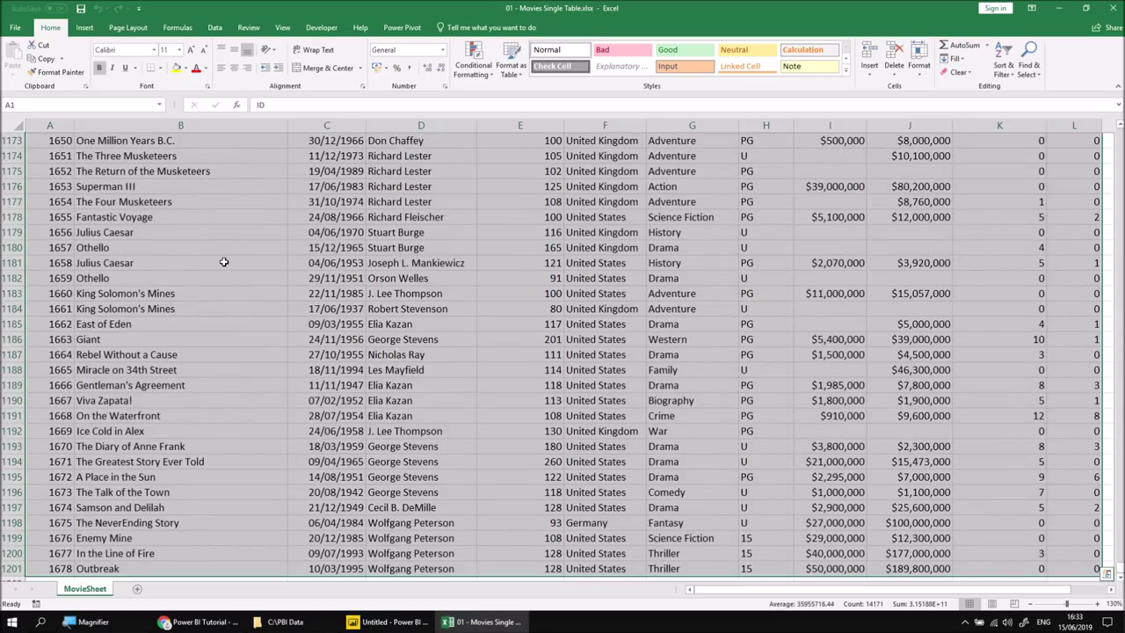
scroll(223, 261, "down", 5)
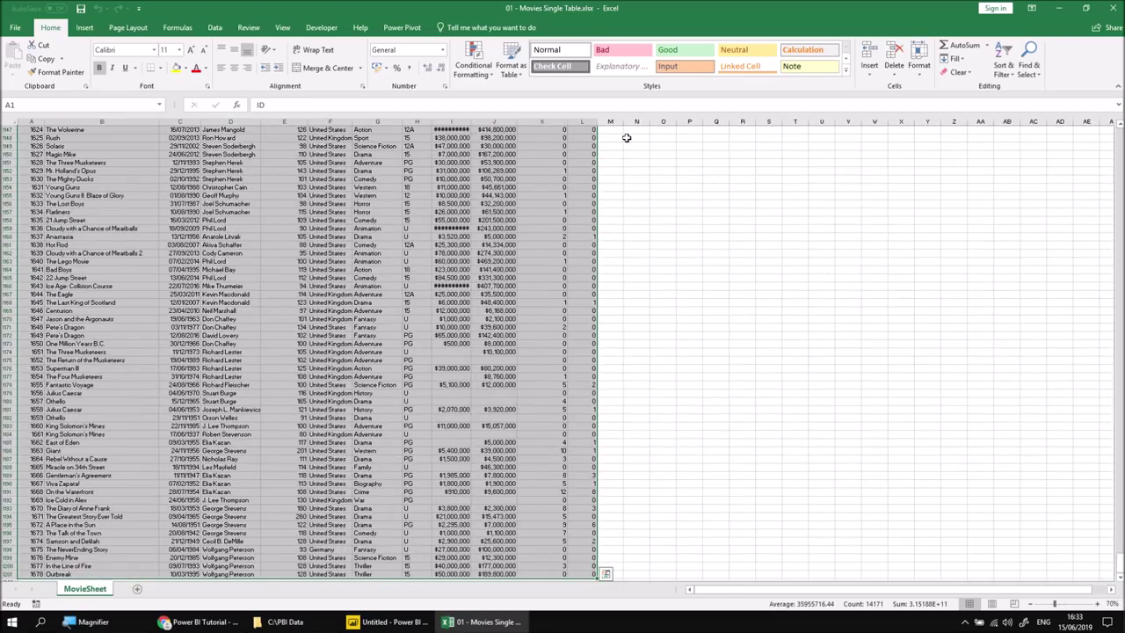
scroll(486, 436, "down", 2)
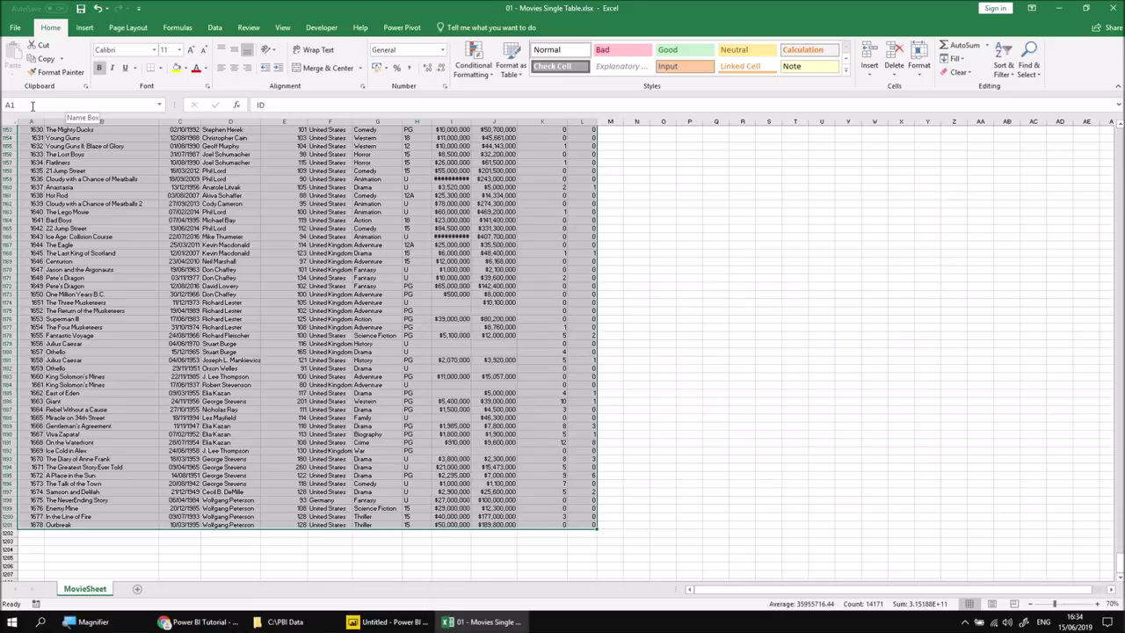
left_click(32, 106)
type("MovieRange")
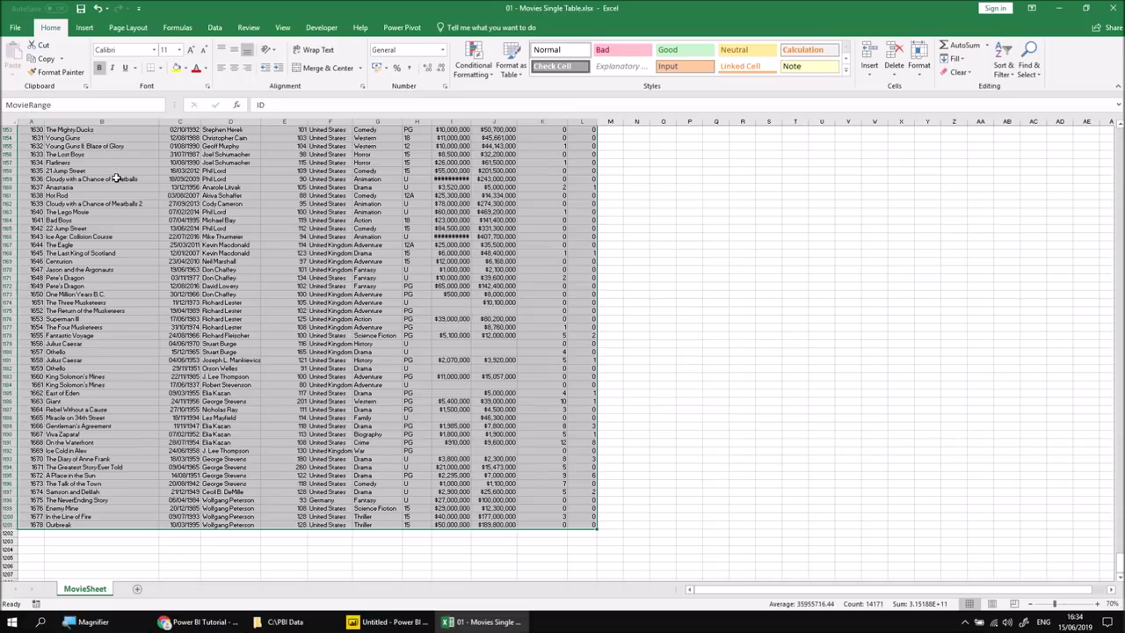
key("Return")
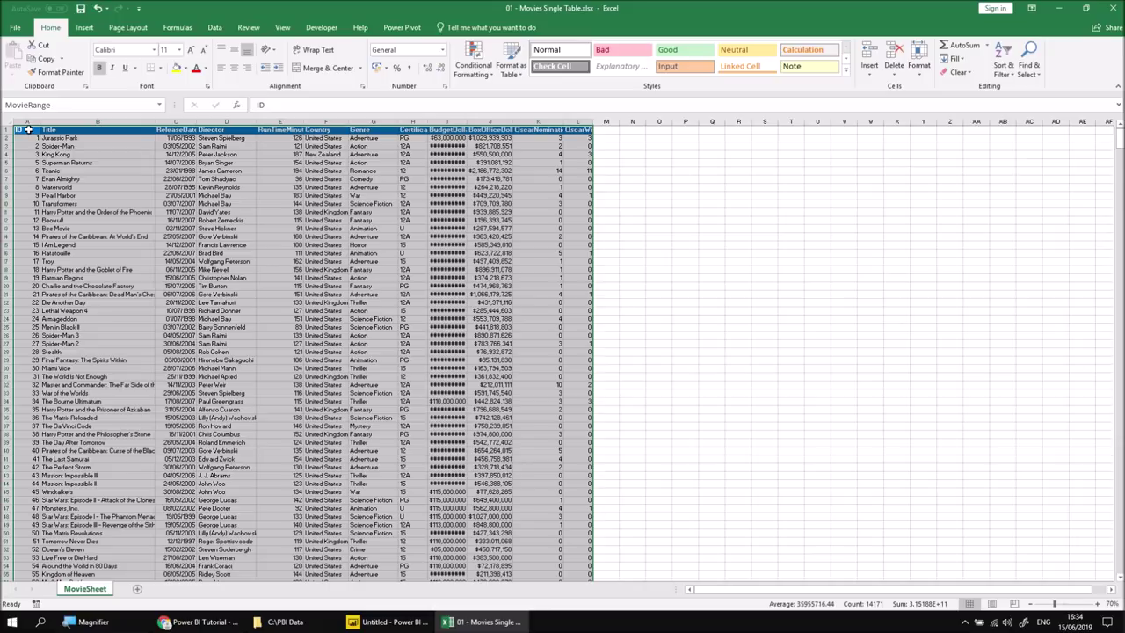
Check the MovieRange name by jumping to its cells from elsewhere in the sheet and reviewing its entry in the Name Manager.
left_click(28, 129)
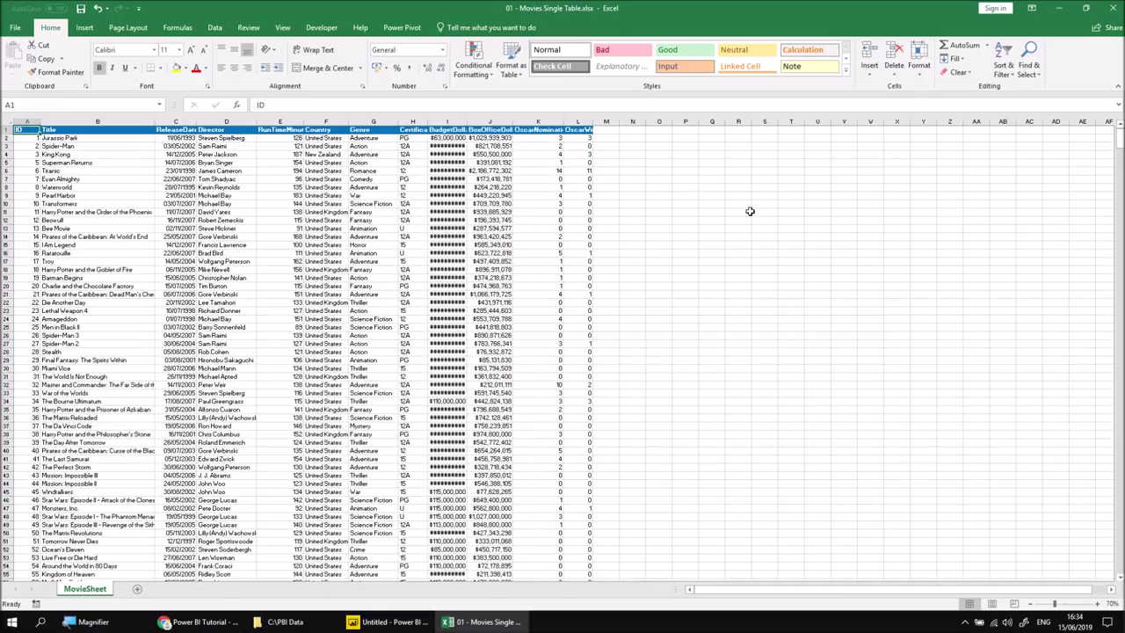
left_click(785, 188)
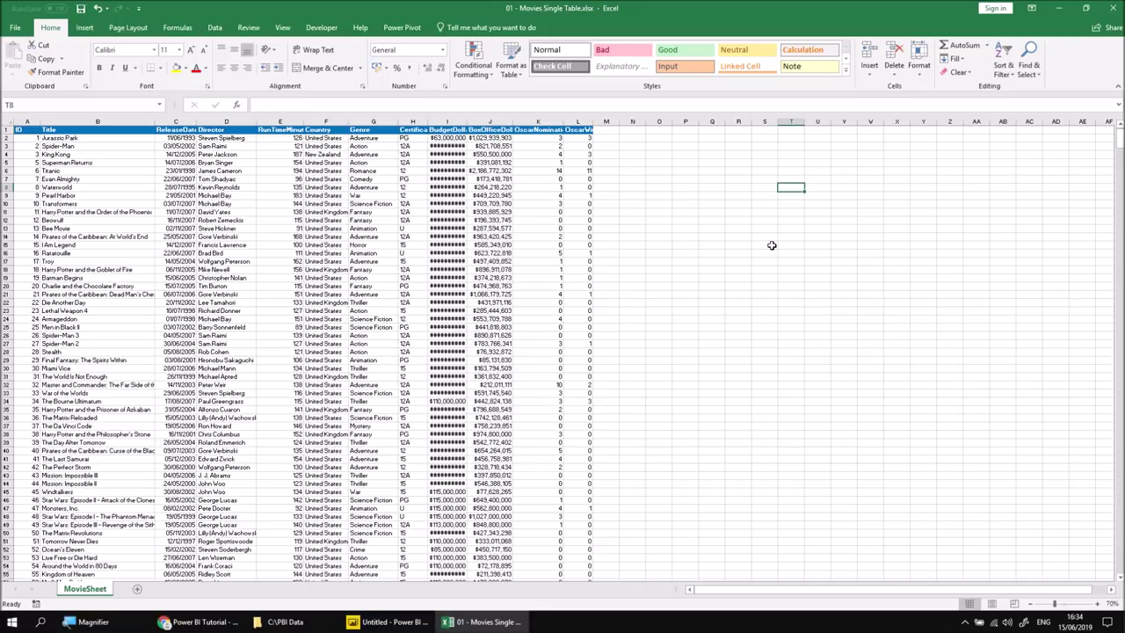
left_click(159, 105)
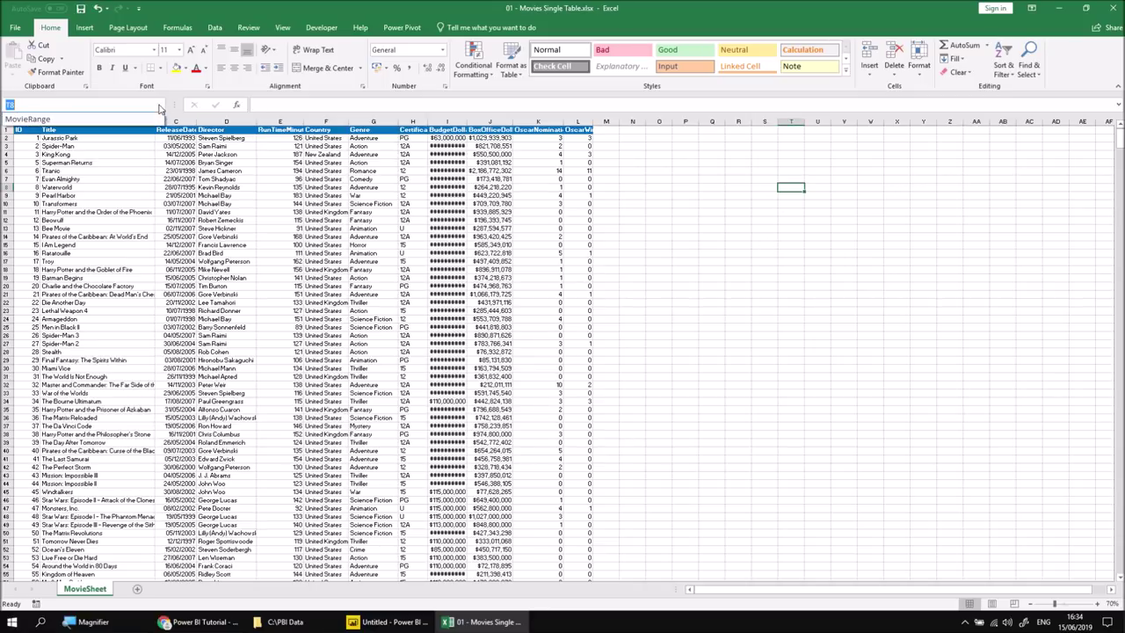
left_click(44, 119)
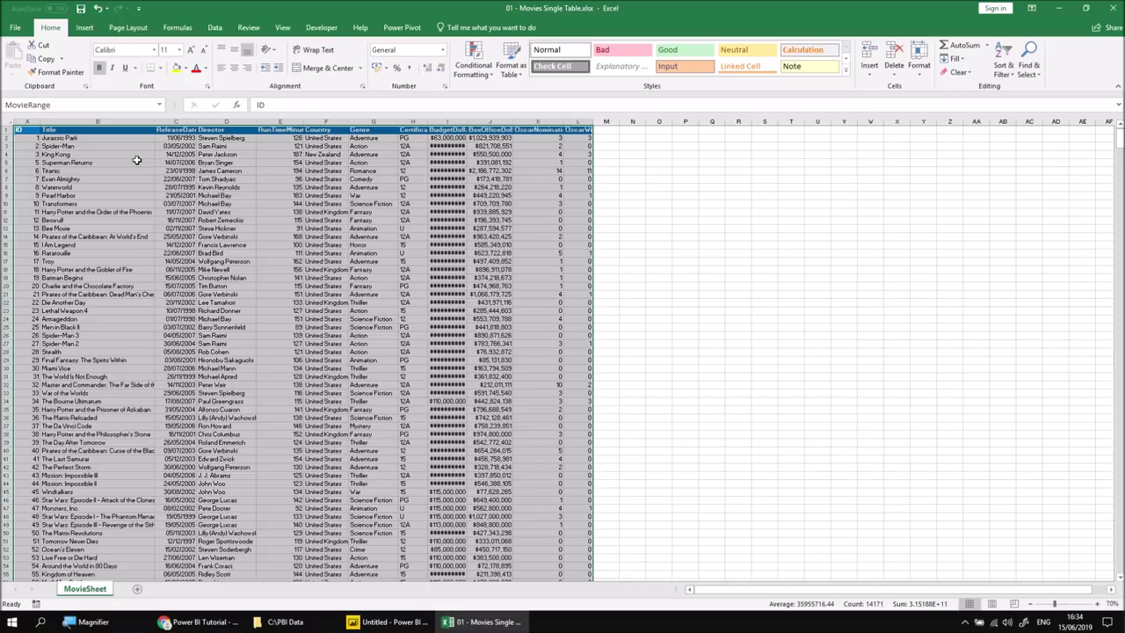
left_click(178, 29)
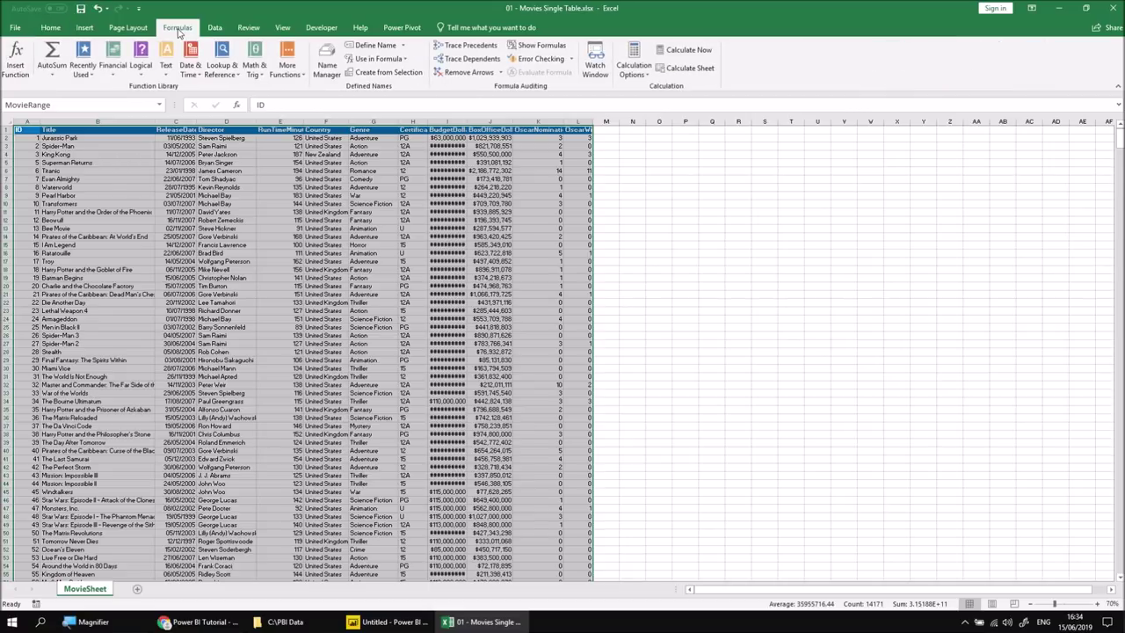
left_click(325, 66)
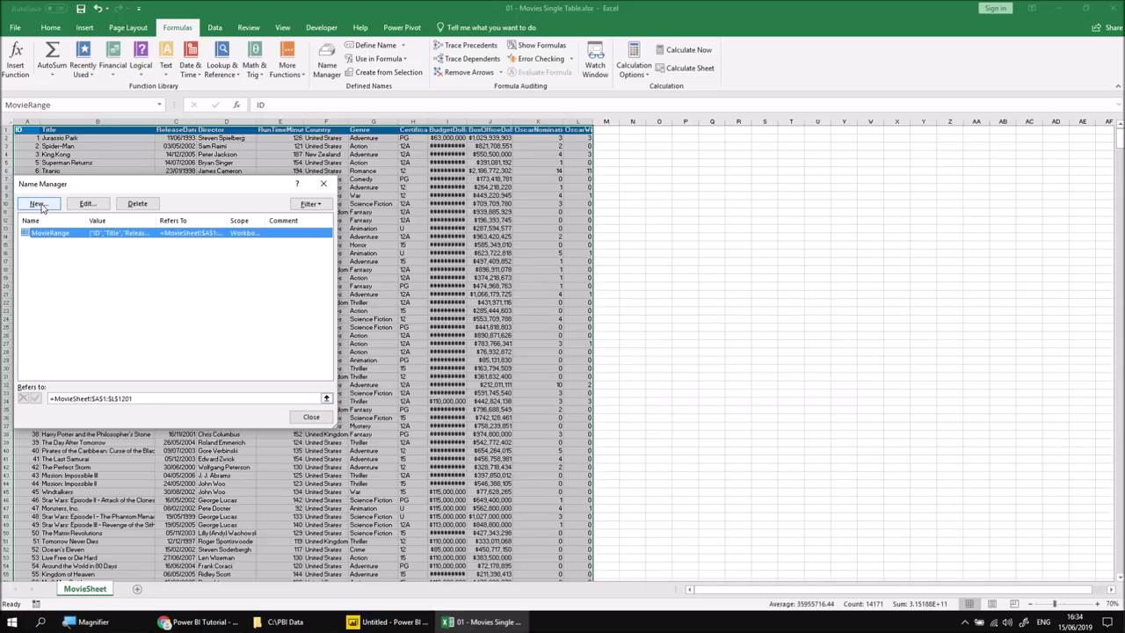
left_click(310, 417)
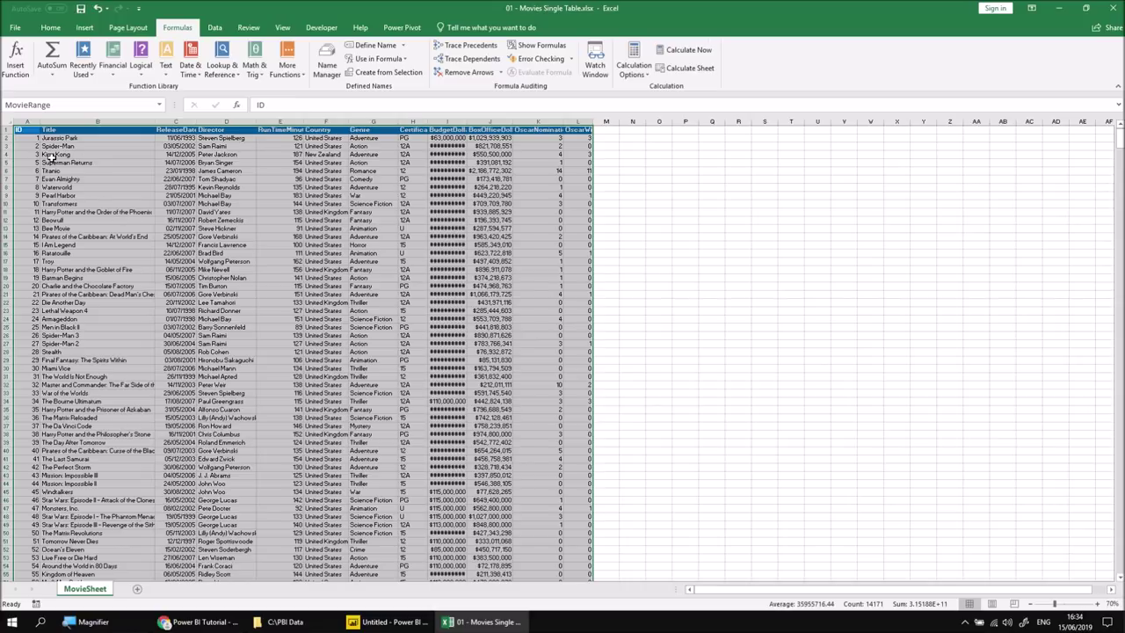
Convert the movie data on MovieSheet into an Excel table with headers and name the table MovieTable.
scroll(51, 157, "up", 3)
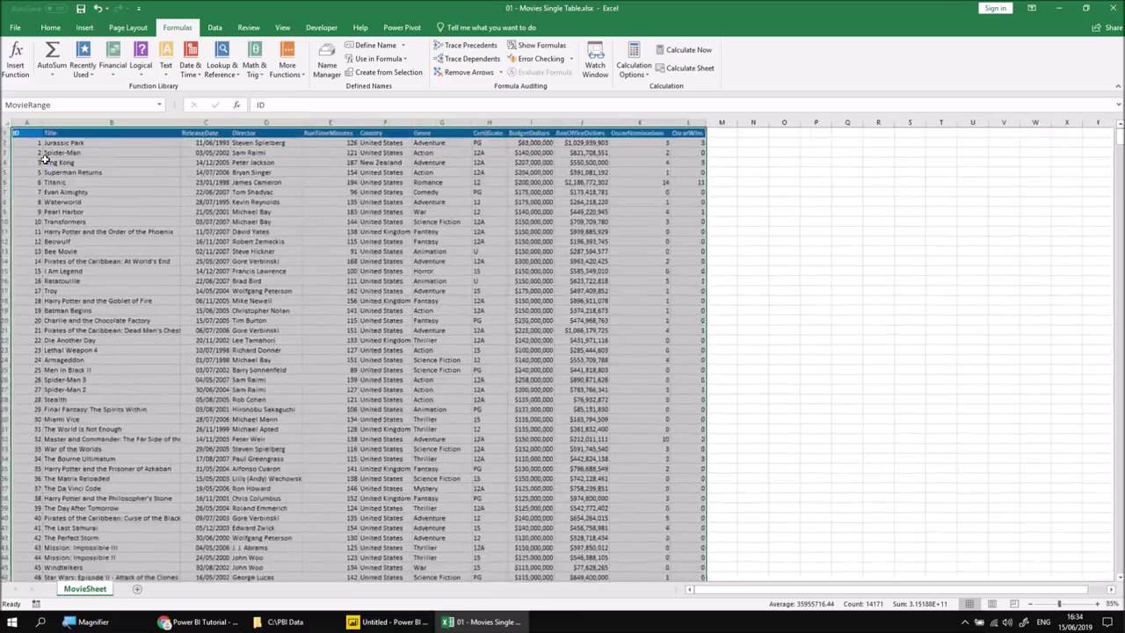
scroll(45, 159, "up", 1)
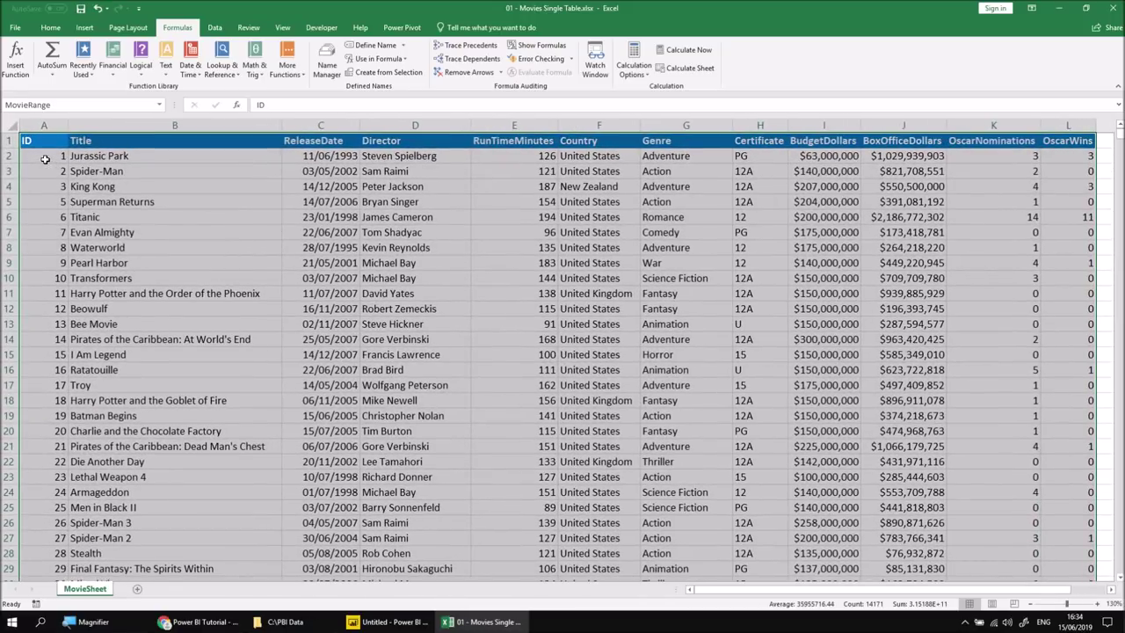
left_click(42, 144)
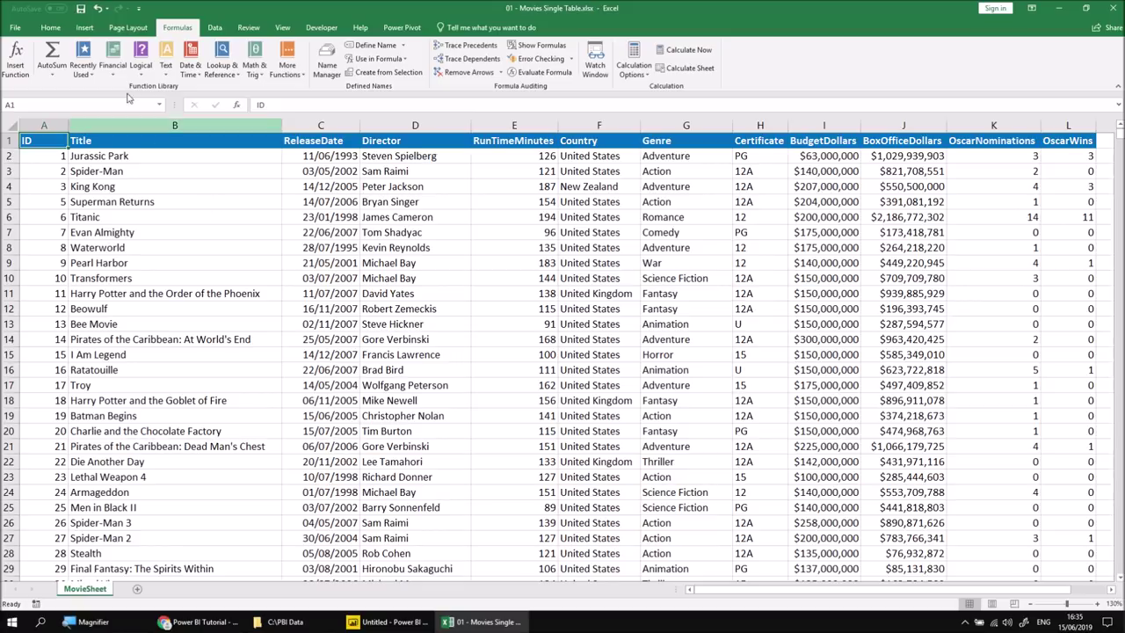
left_click(87, 28)
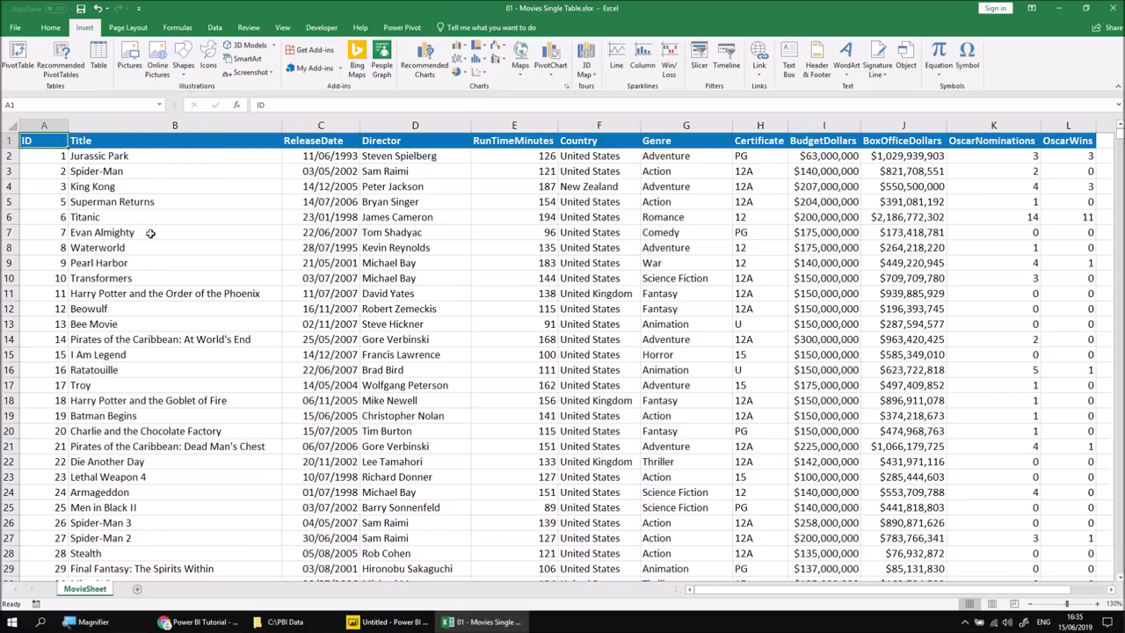
key("ctrl+t")
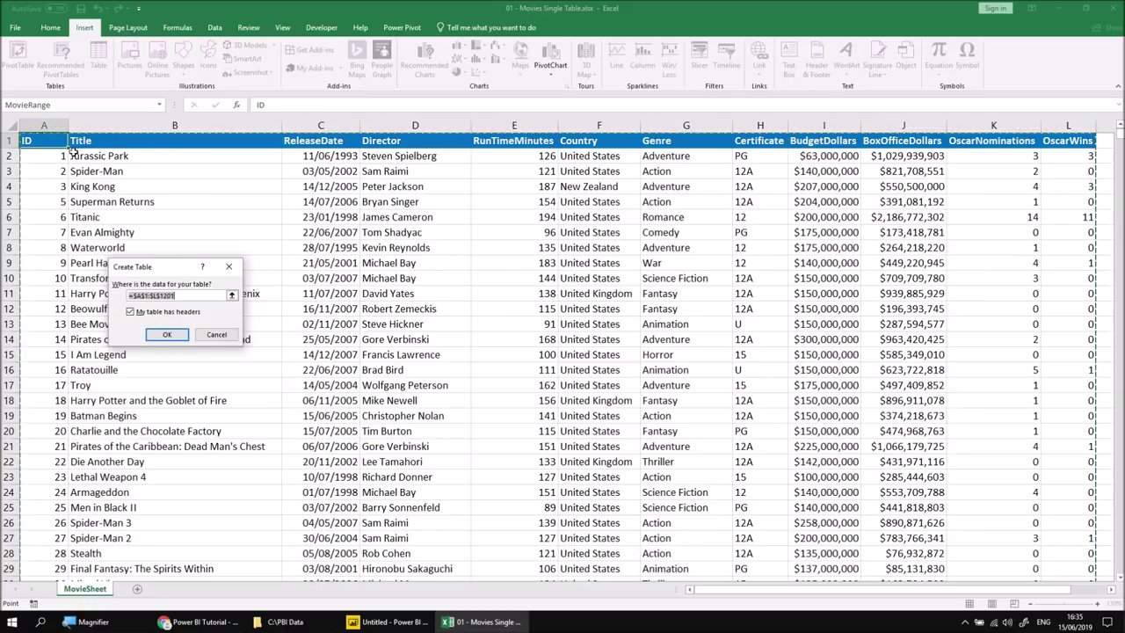
left_click(167, 335)
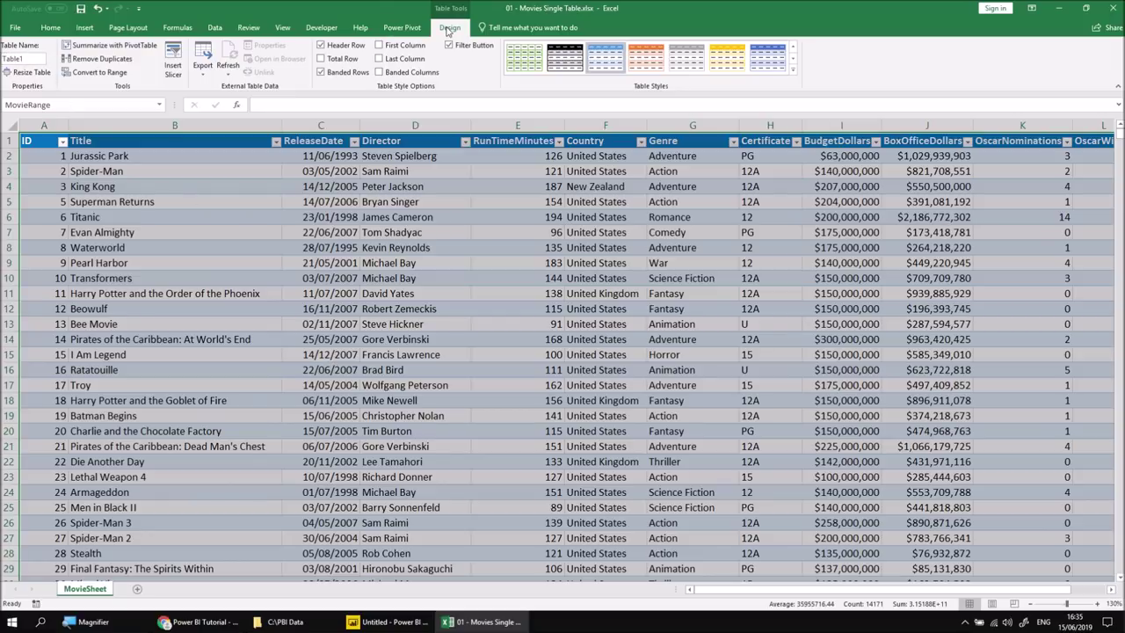
left_click(18, 58)
double_click(18, 58)
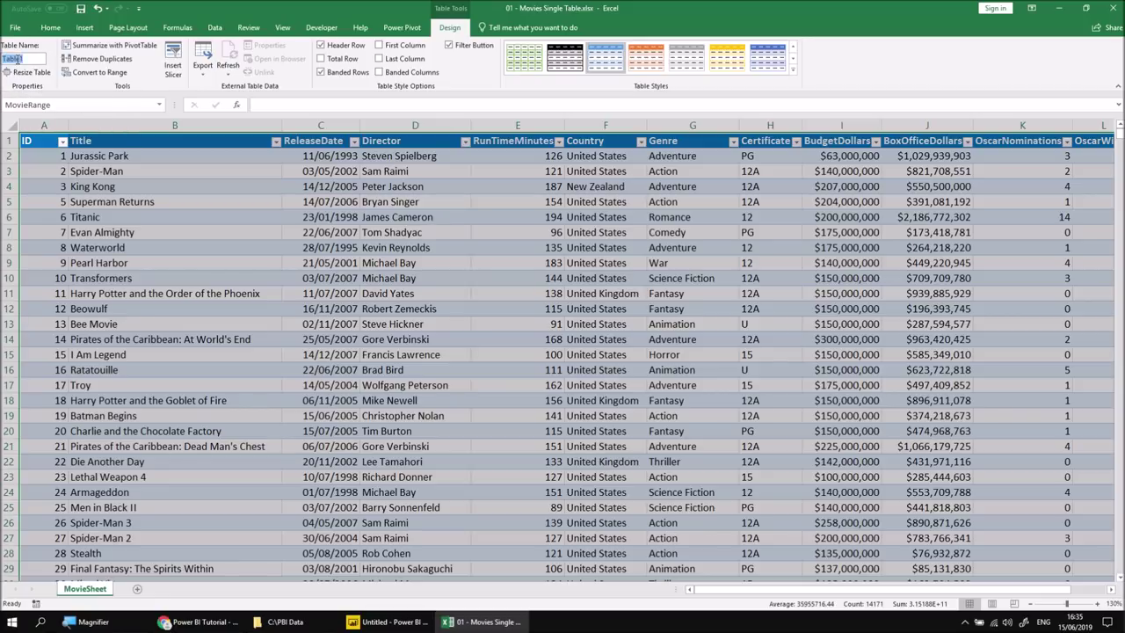
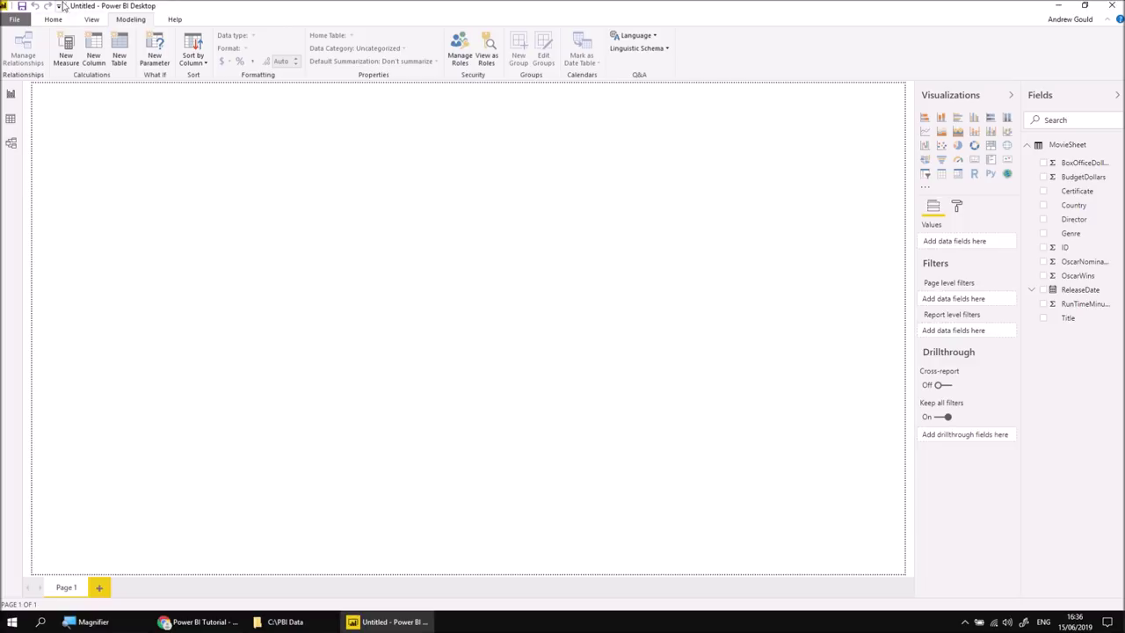
In Power BI Desktop, connect to the recent source 01 - Movies Single Table.xlsx and mark only MovieTable and MovieRange for import.
left_click(54, 20)
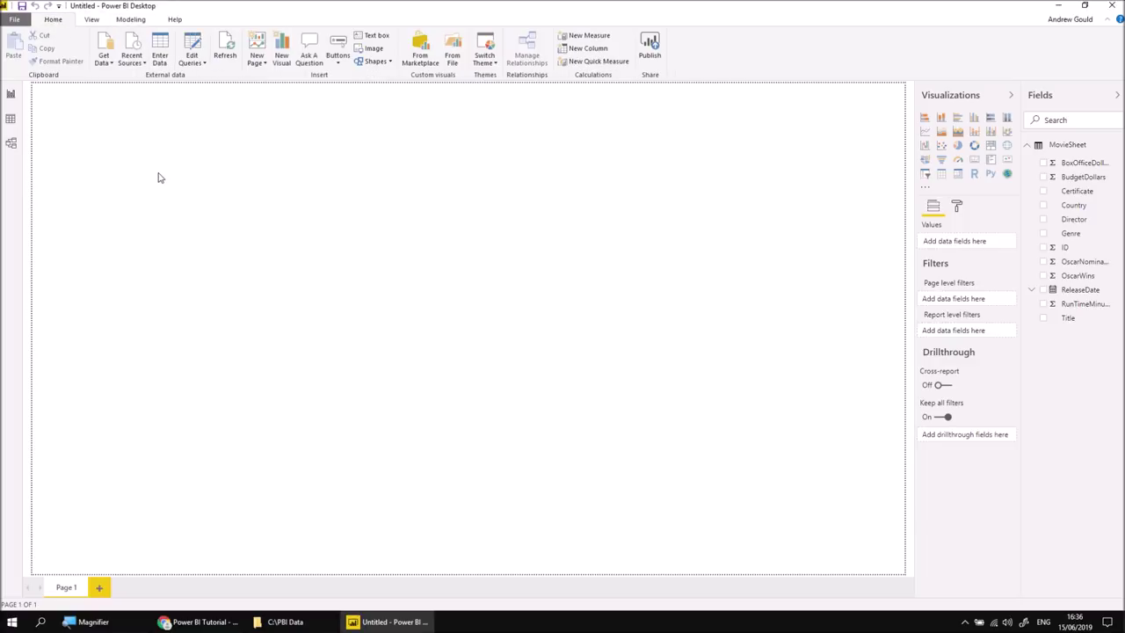
left_click(143, 63)
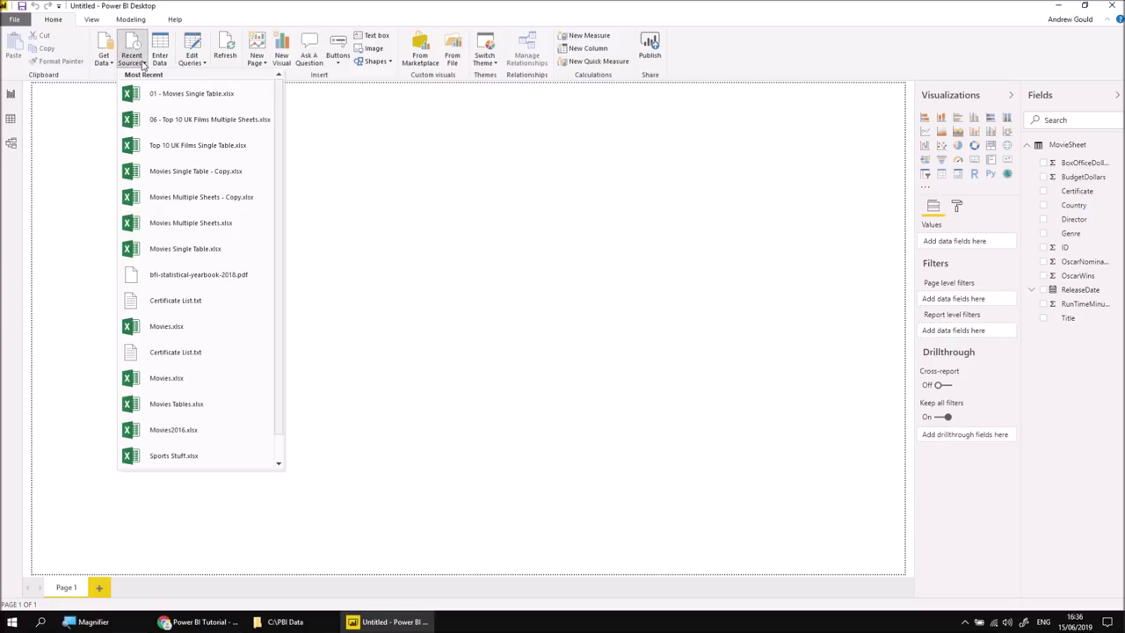
left_click(193, 98)
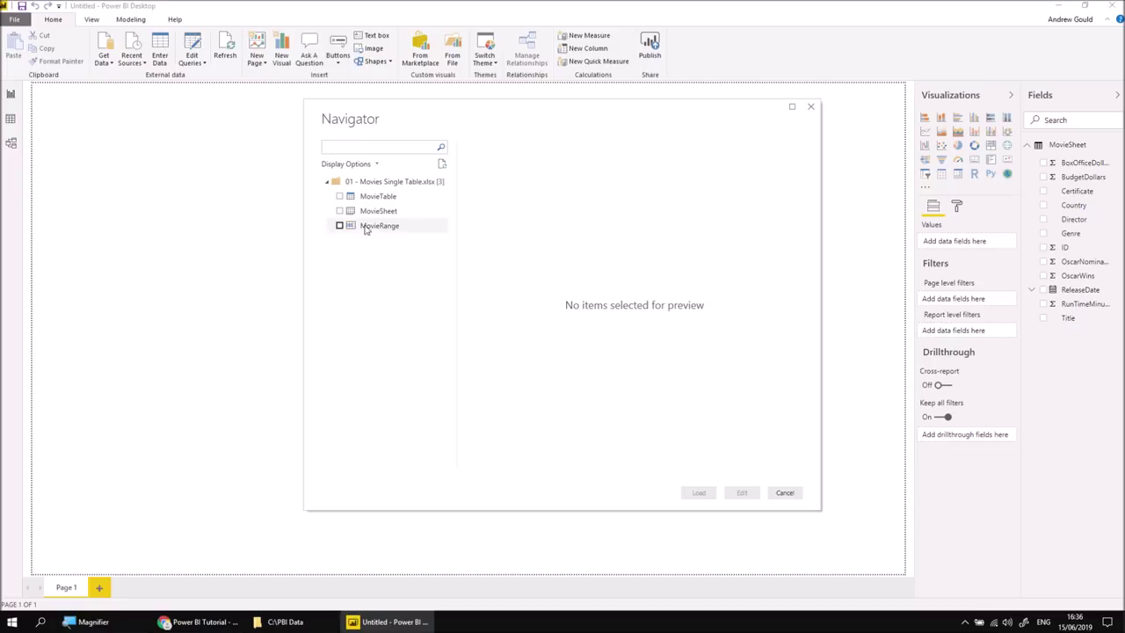
left_click(339, 196)
left_click(340, 211)
left_click(339, 225)
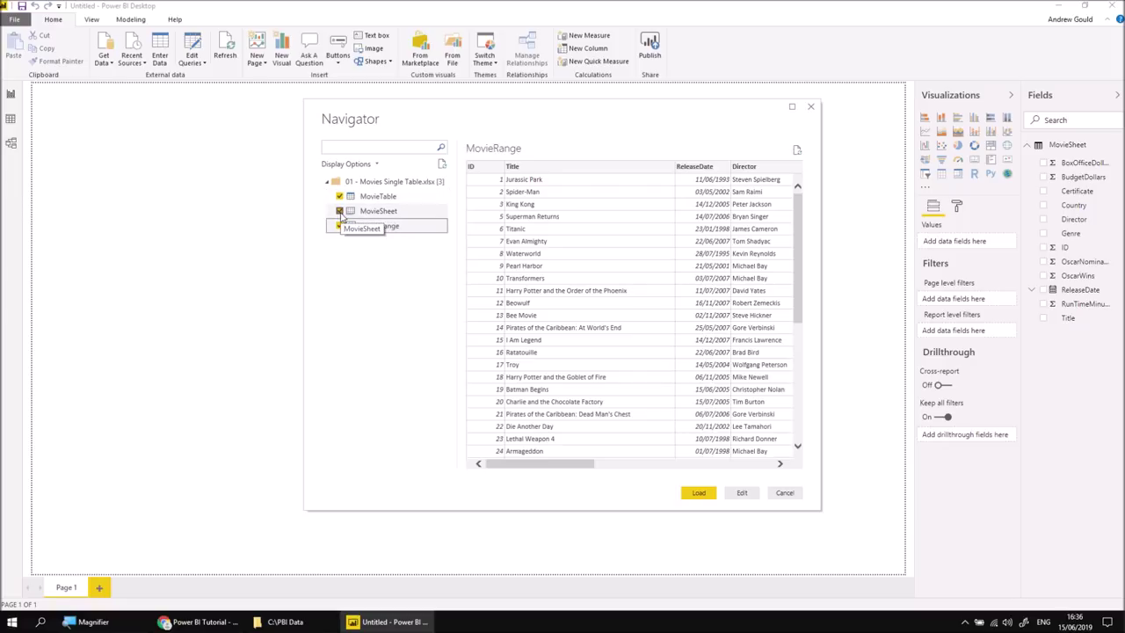
left_click(340, 212)
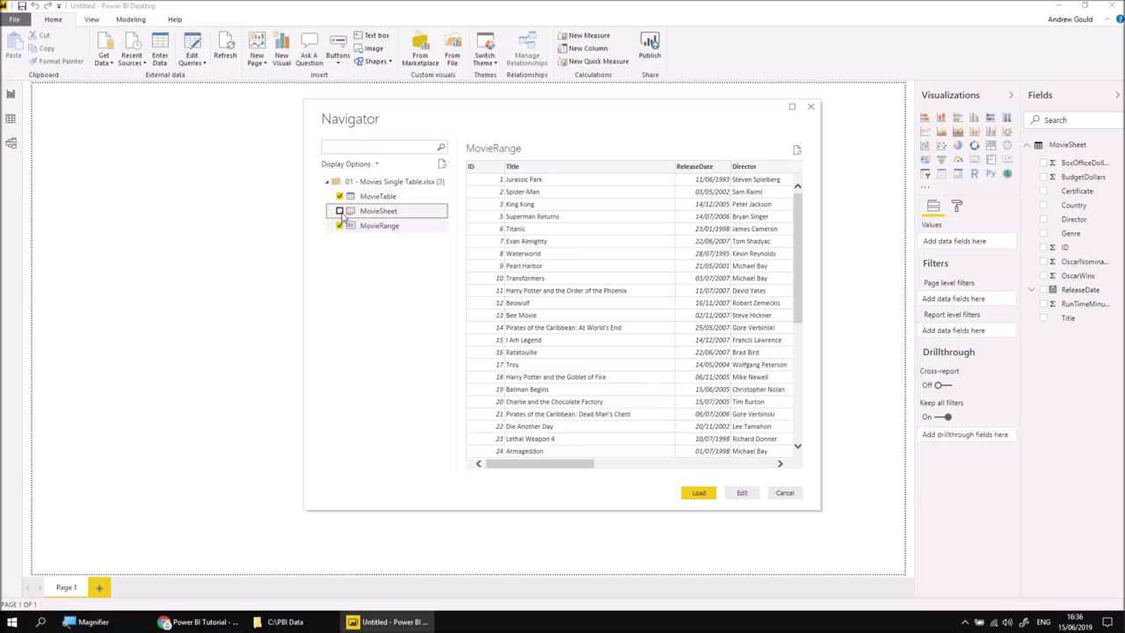
Preview the table, worksheet and named range of the workbook, and load MovieTable and MovieRange into the report.
left_click(391, 196)
left_click(400, 213)
left_click(395, 226)
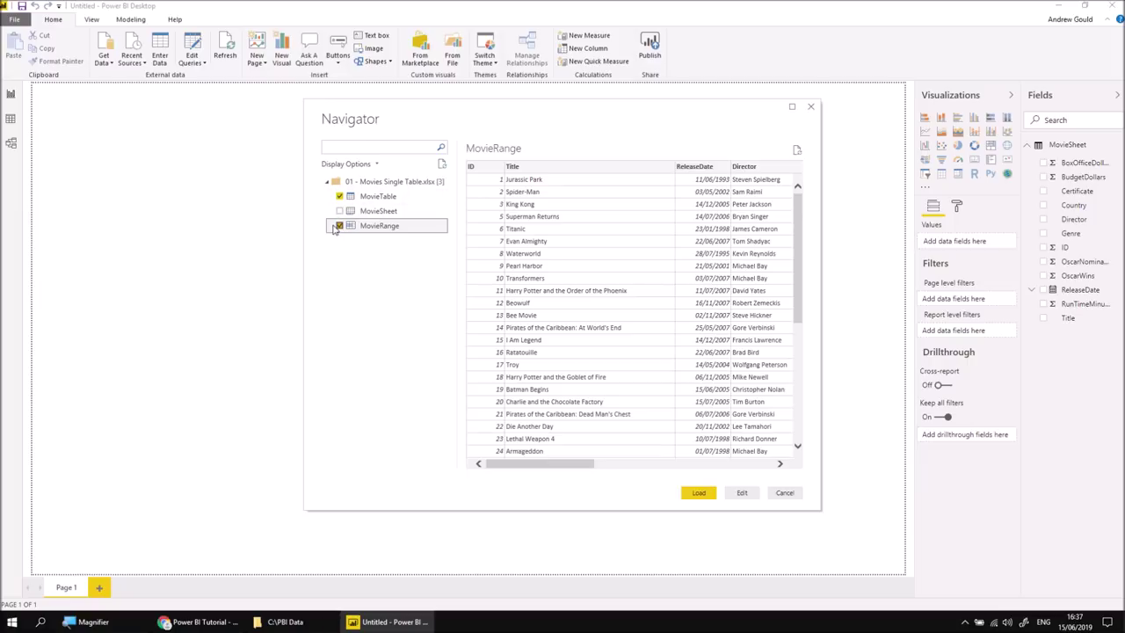
left_click(699, 492)
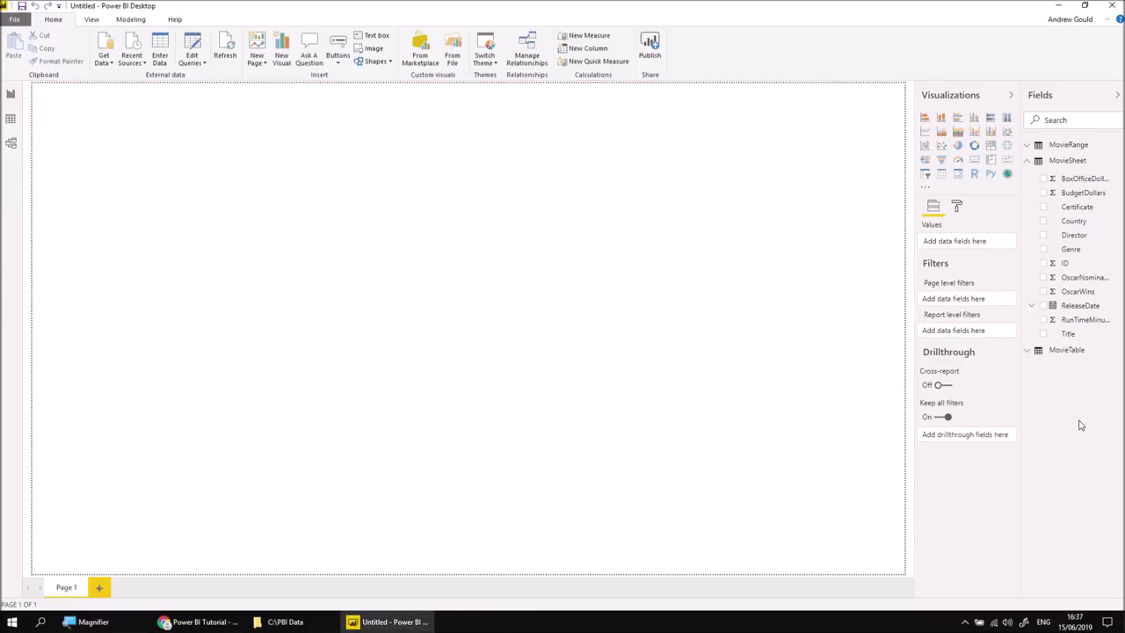
Review the imported data of the MovieRange and MovieTable tables.
left_click(11, 120)
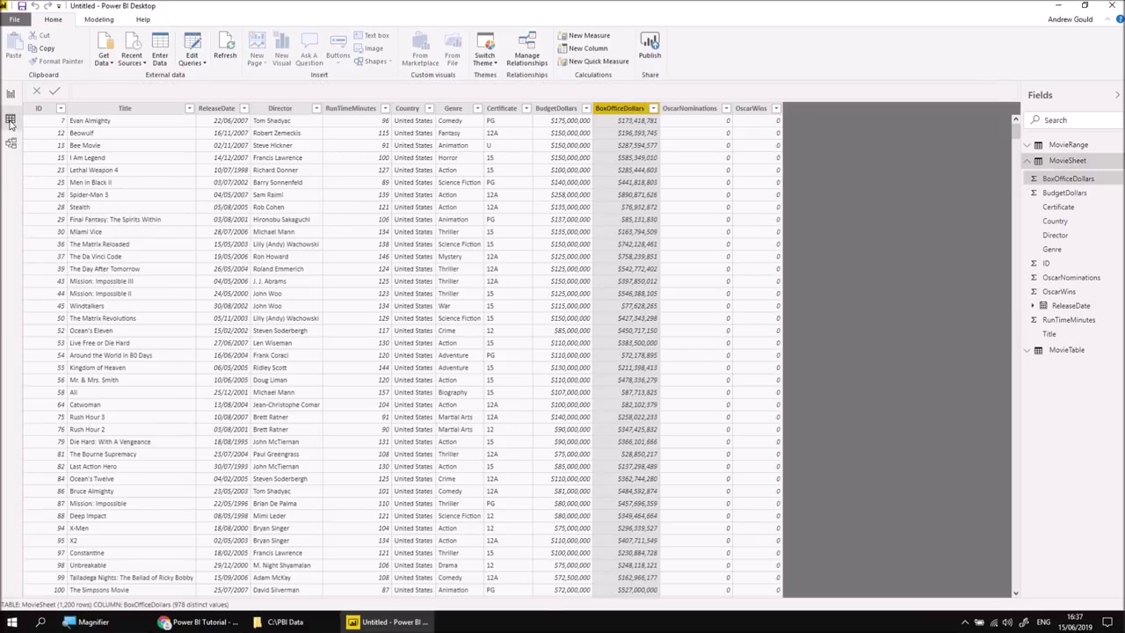
left_click(1062, 147)
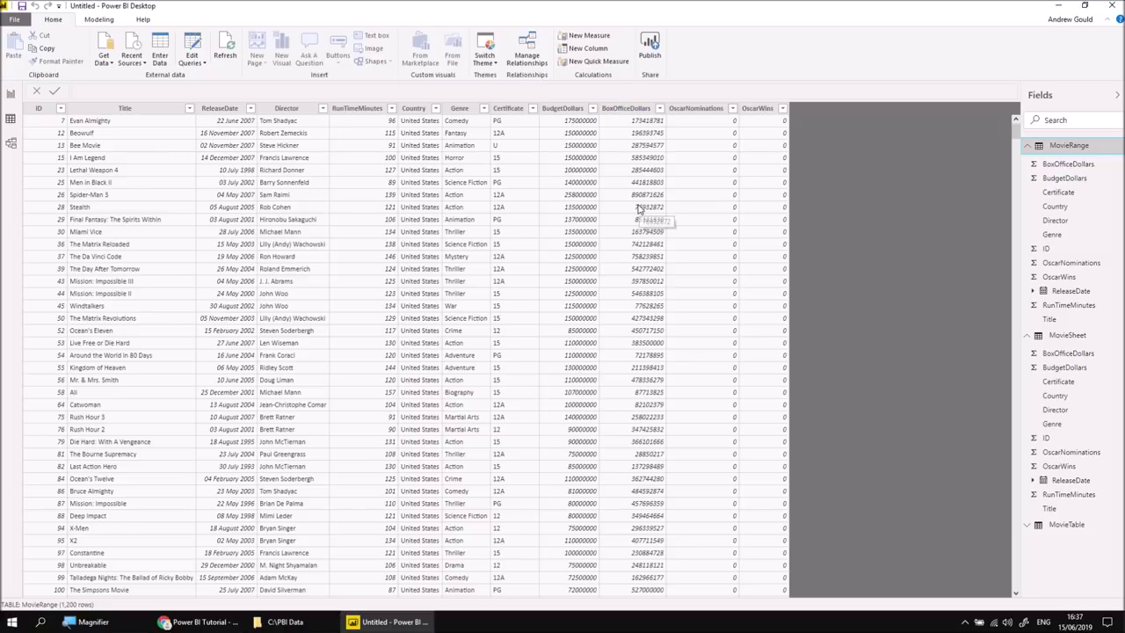
left_click(1074, 525)
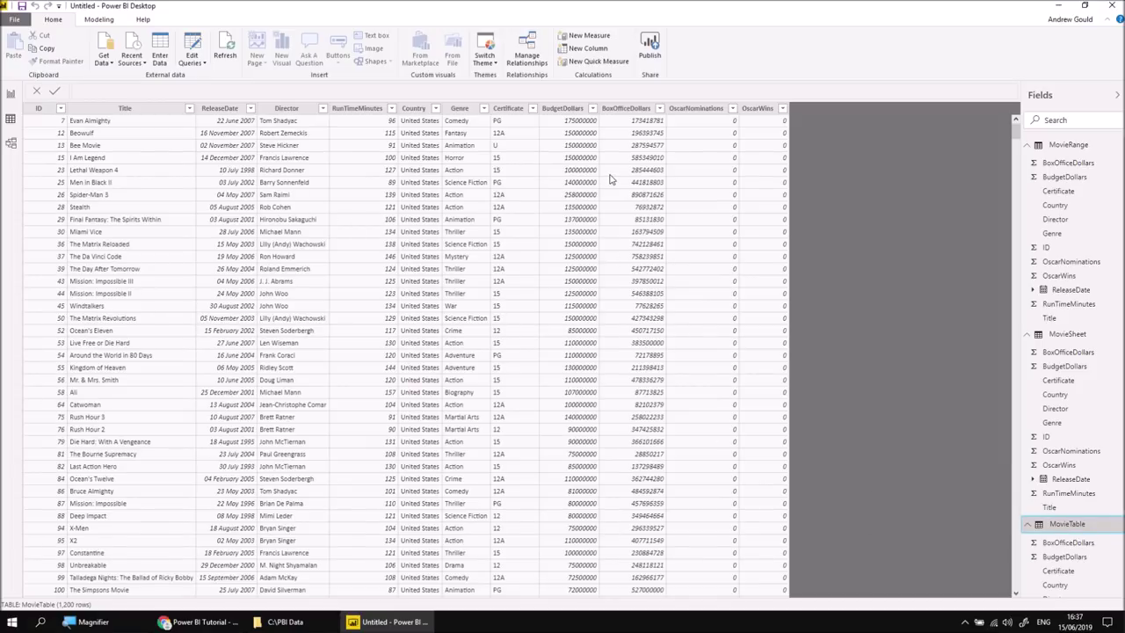
Arrange MovieRange and MovieTable side by side next to MovieSheet in the model diagram, and return to the report page.
left_click(11, 145)
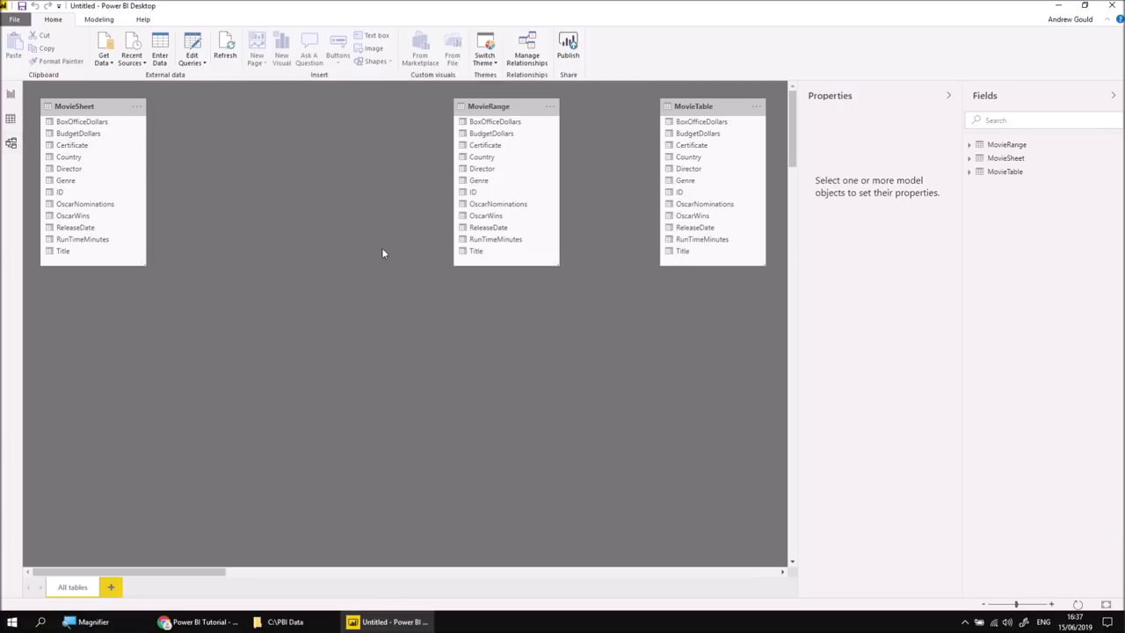
left_click(490, 107)
left_click_drag(490, 107, 230, 110)
left_click_drag(658, 109, 362, 110)
left_click_drag(244, 110, 232, 108)
left_click_drag(366, 111, 358, 111)
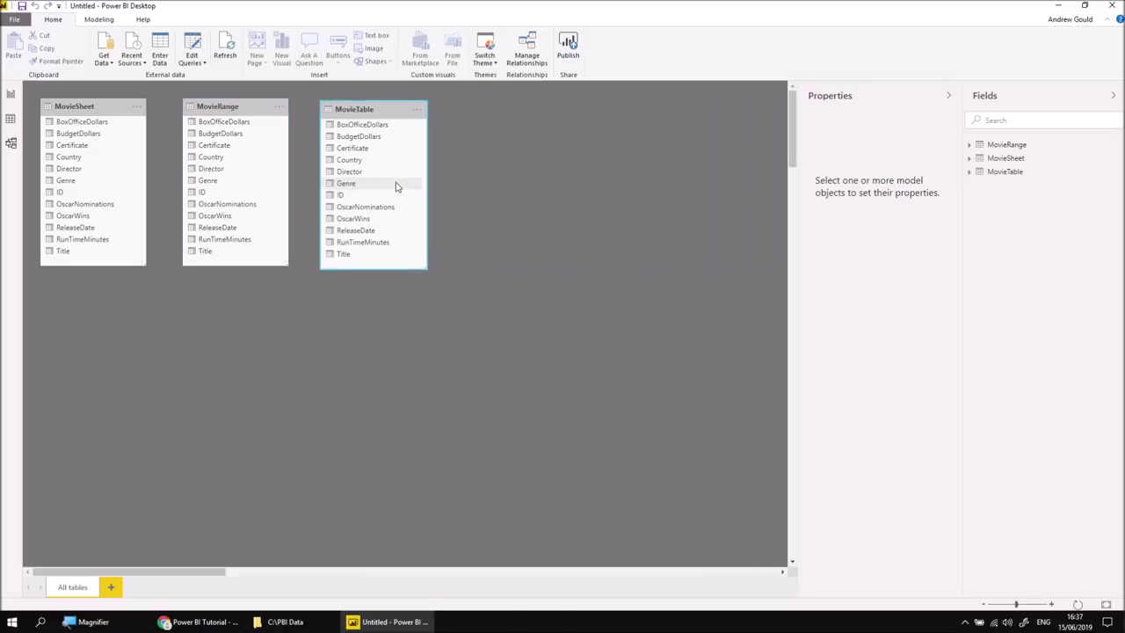
left_click(11, 94)
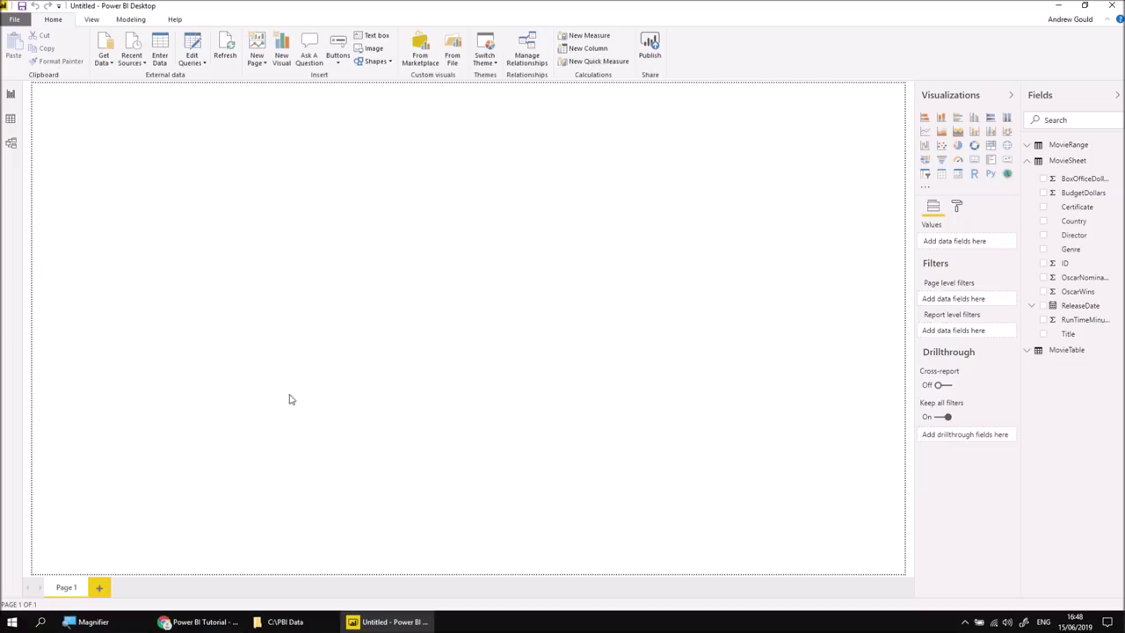
Open the workbook 02 - Movies Related Sheets.xlsx from C:\PBI Data in Excel and check the Power BI Tutorial playlist in the browser.
left_click(290, 621)
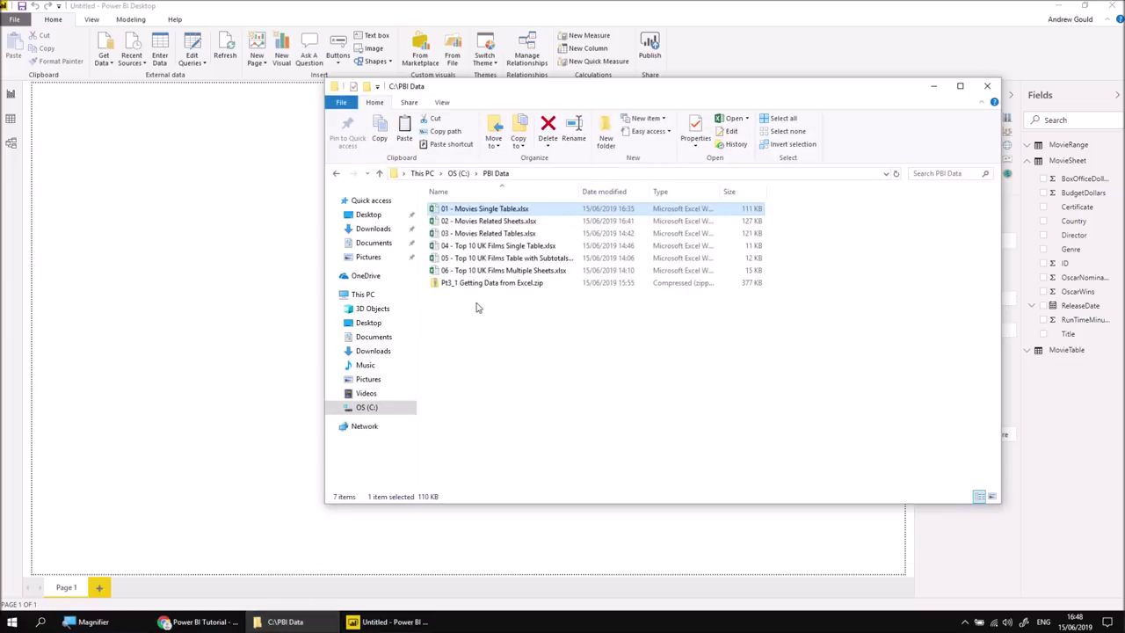
double_click(464, 222)
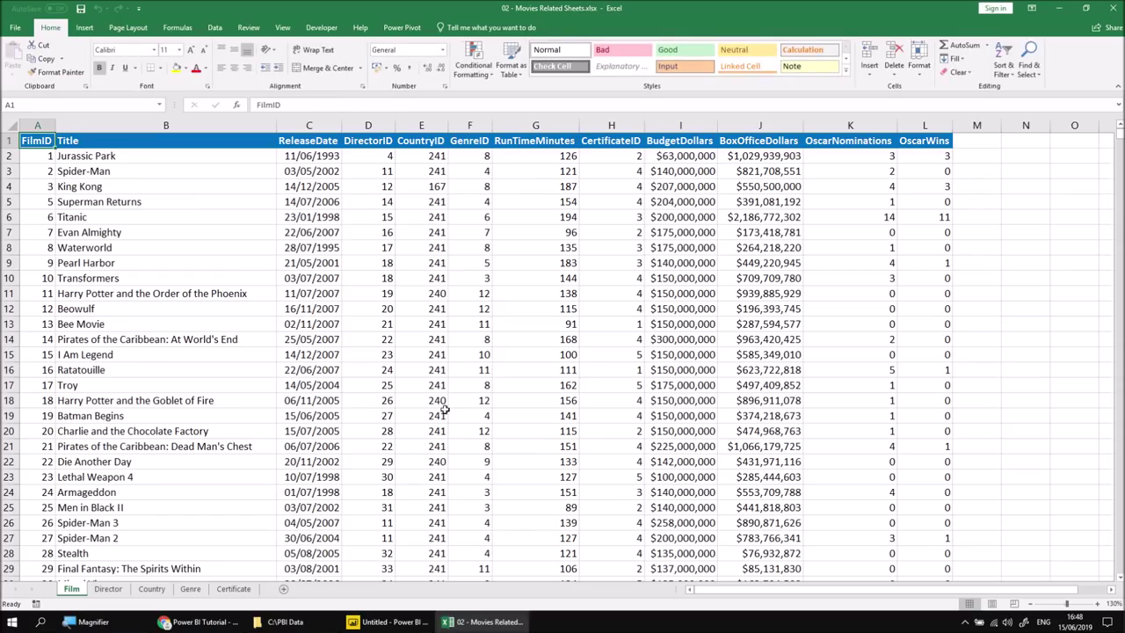
left_click(202, 621)
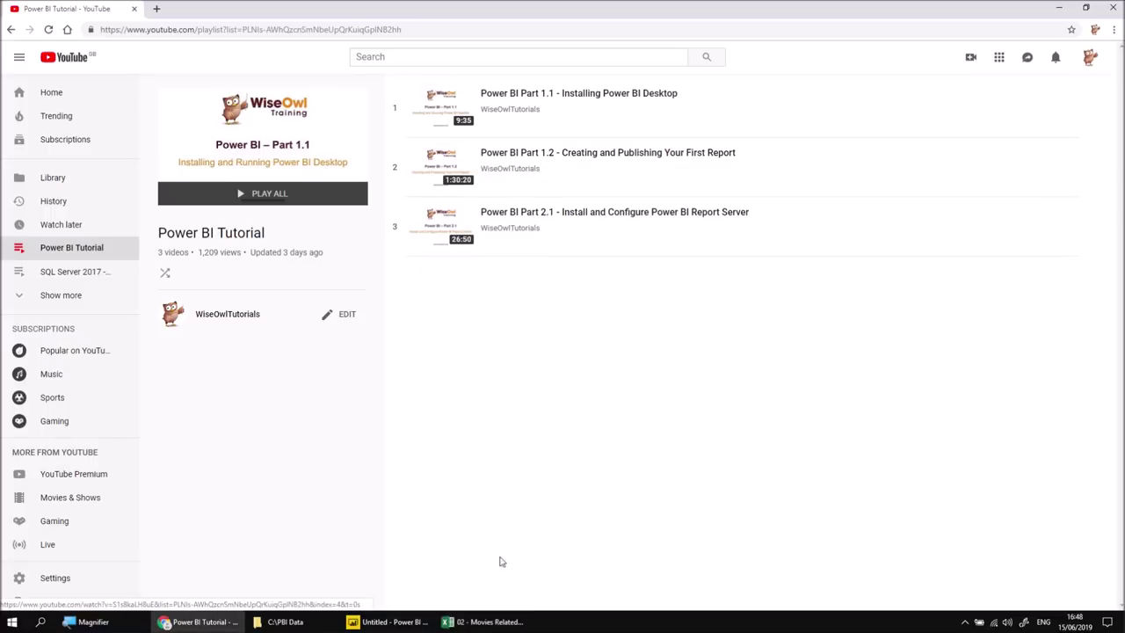
left_click(481, 622)
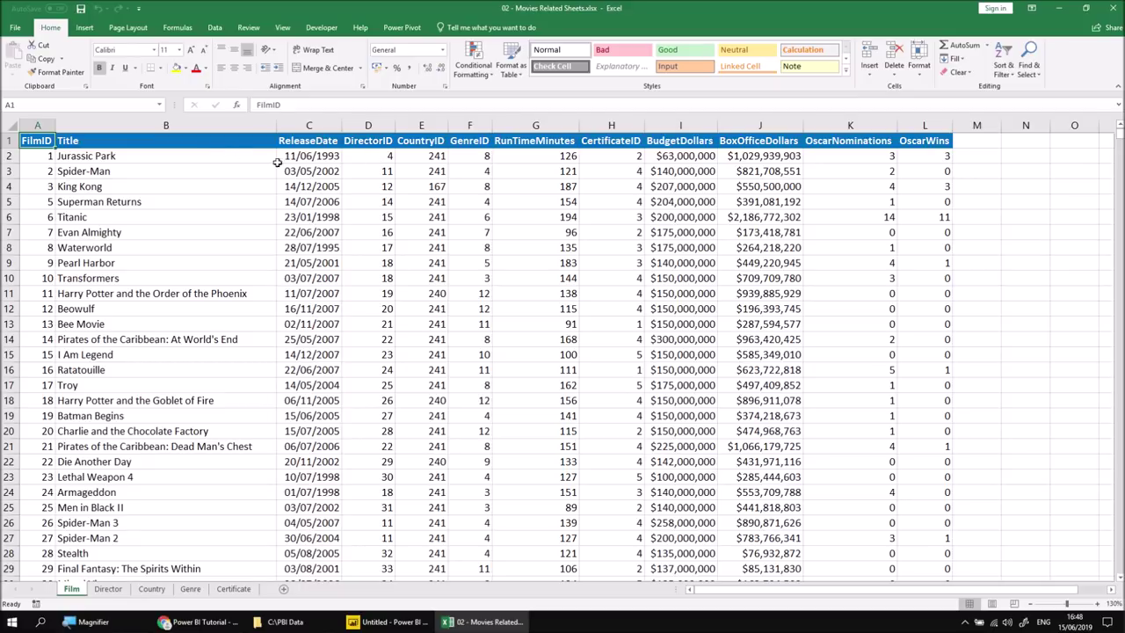
Trace Jurassic Park's DirectorID from the Film sheet to the matching record in the Director sheet.
left_click(375, 156)
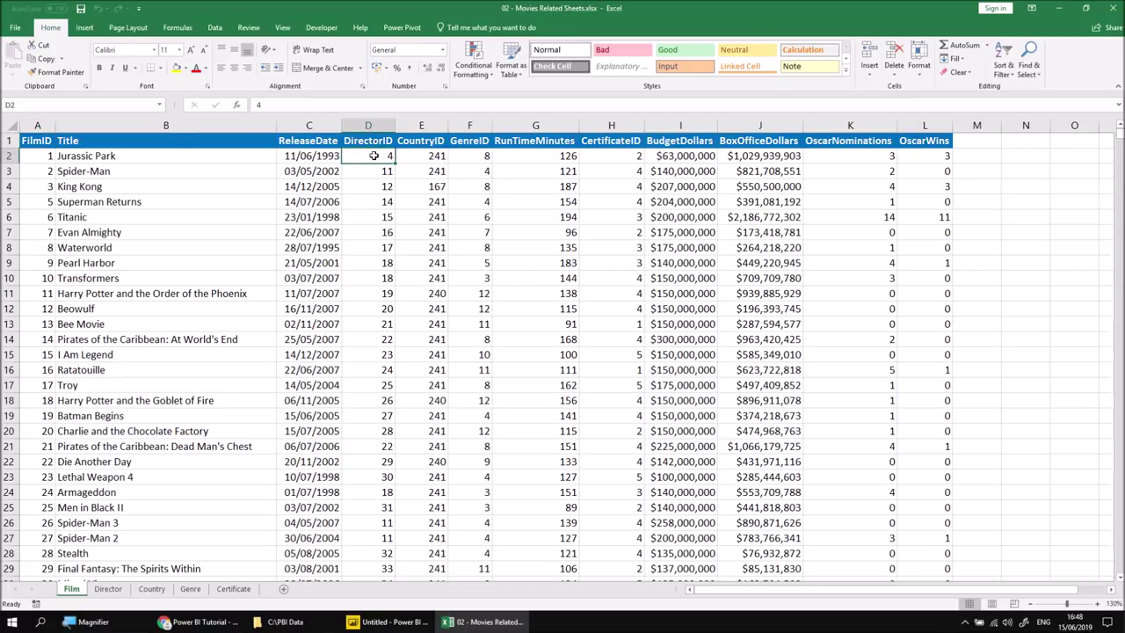
left_click(110, 589)
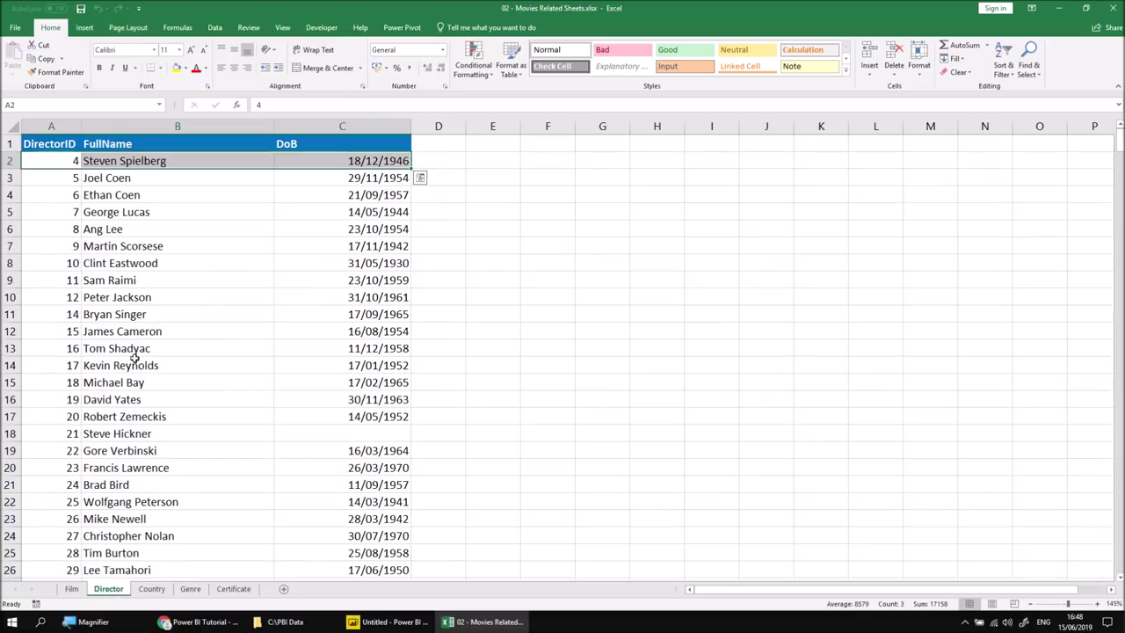
left_click(53, 157)
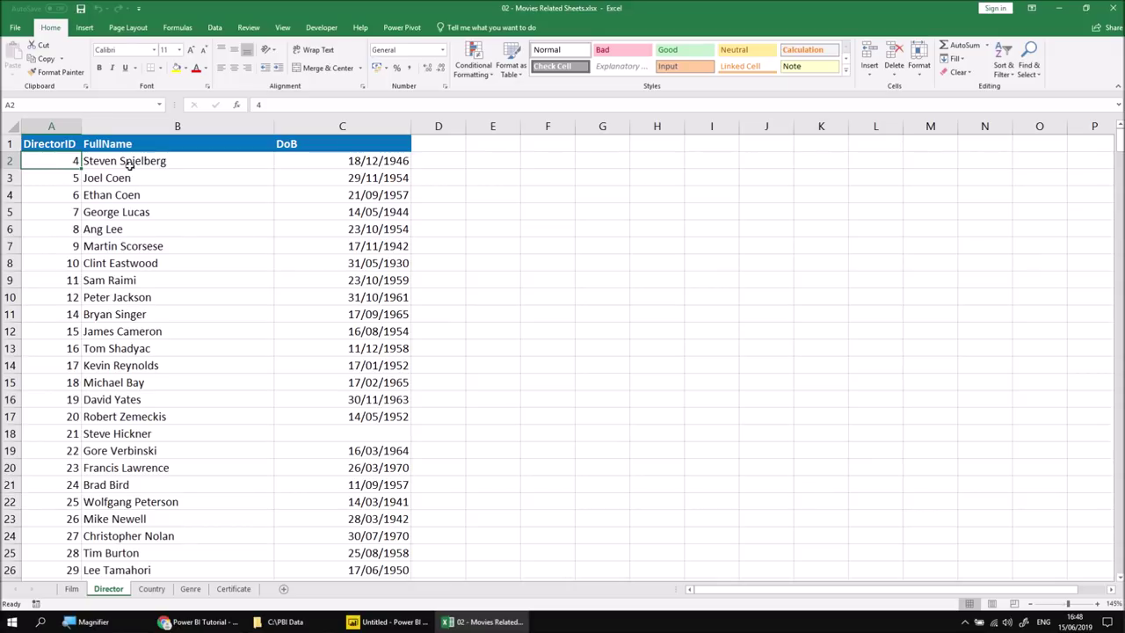
left_click_drag(194, 160, 333, 161)
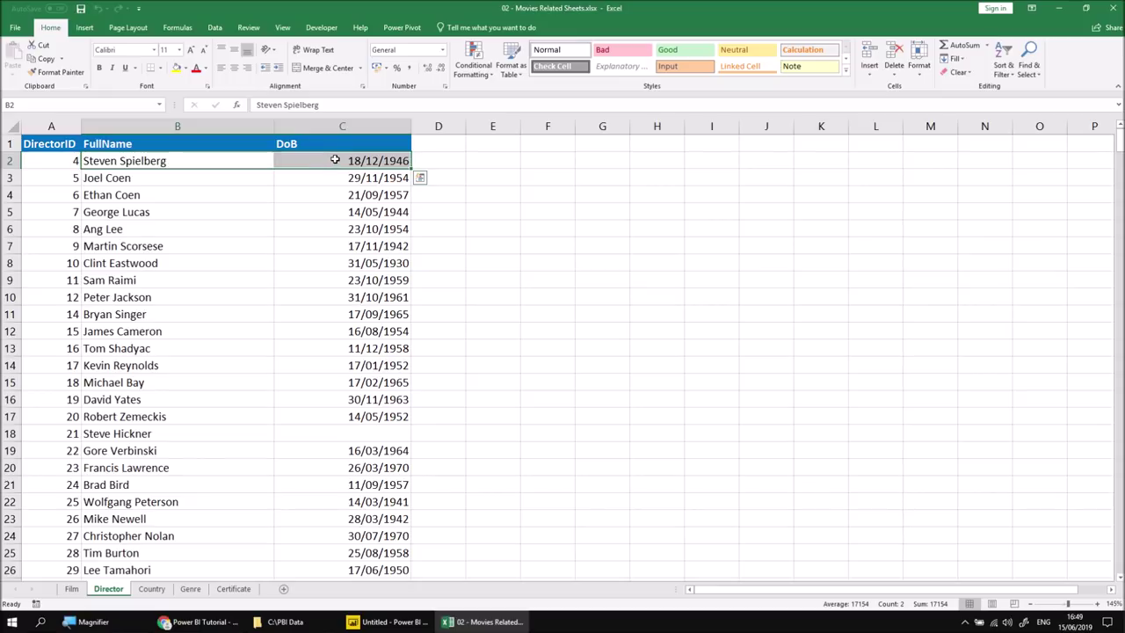
left_click(56, 160)
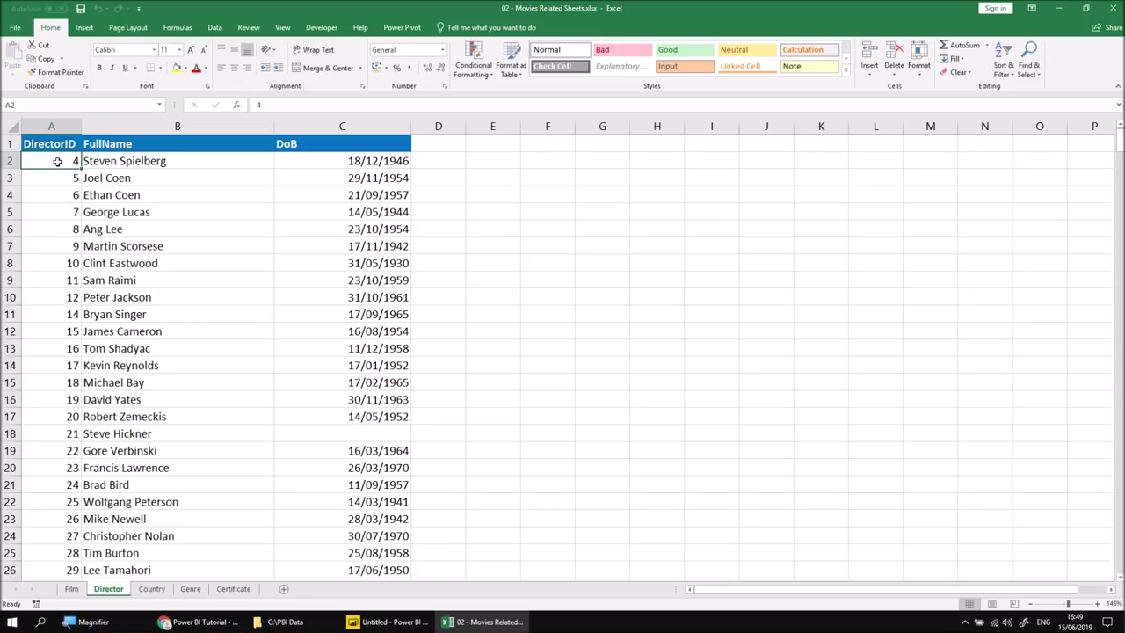
Examine the Film sheet for other films that share DirectorID 4.
left_click(71, 588)
scroll(369, 279, "down", 6)
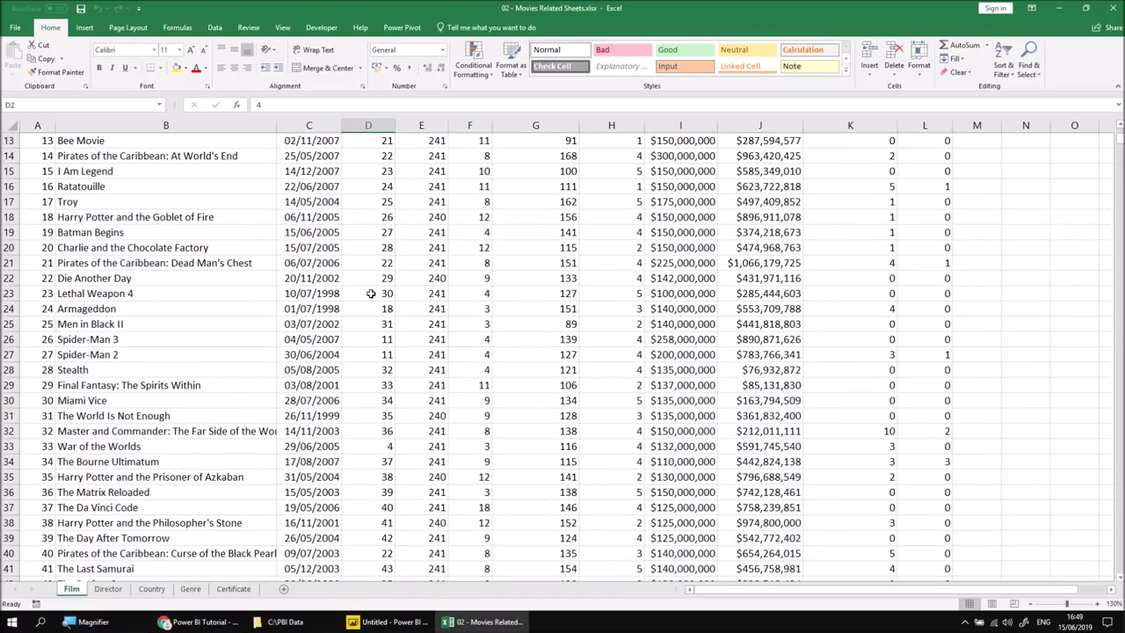
left_click(373, 355)
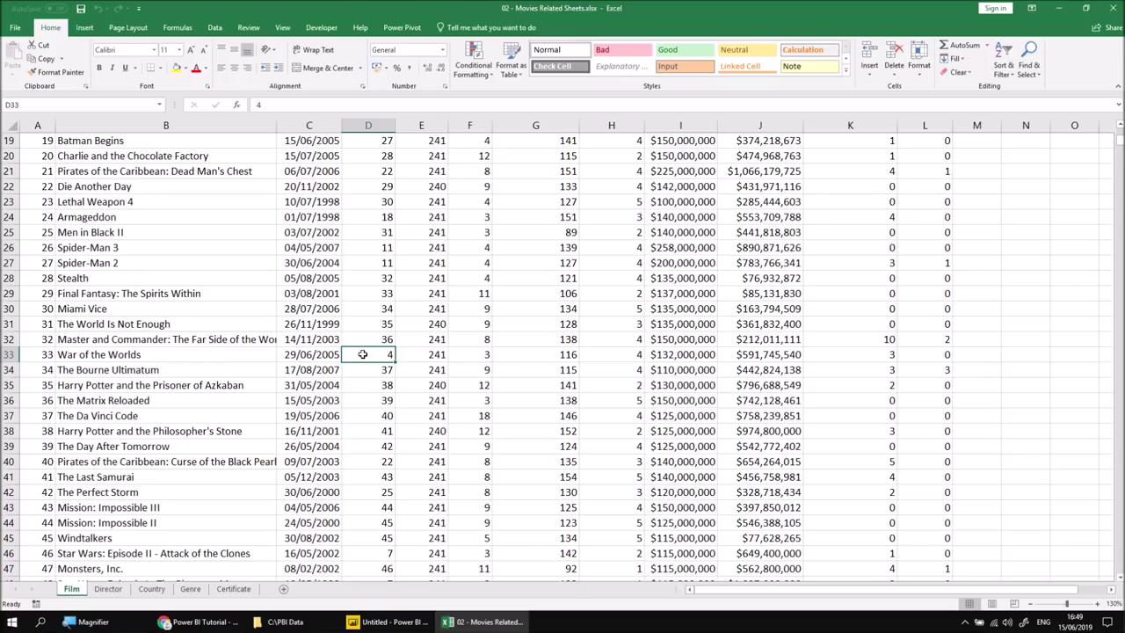
scroll(364, 354, "down", 7)
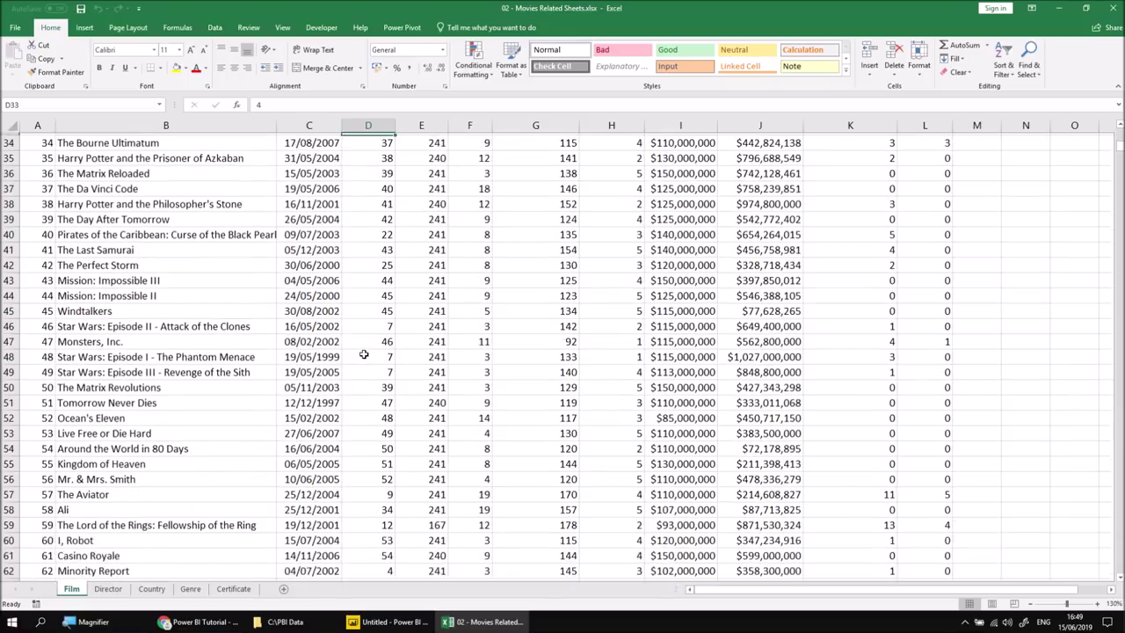
scroll(364, 354, "down", 2)
left_click(369, 430)
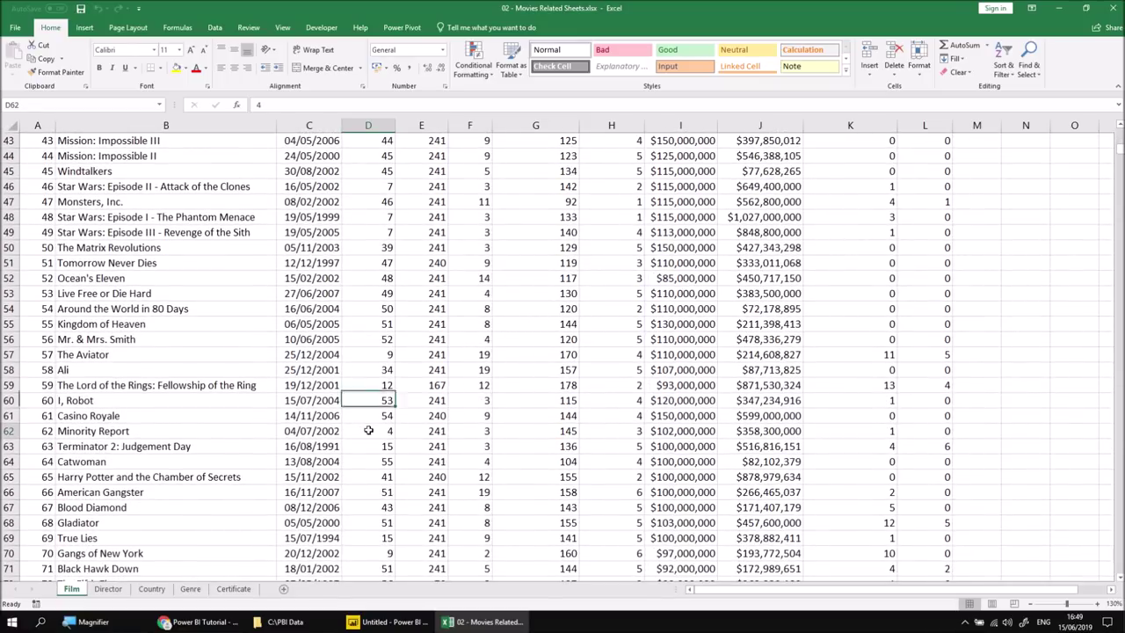
left_click(258, 429)
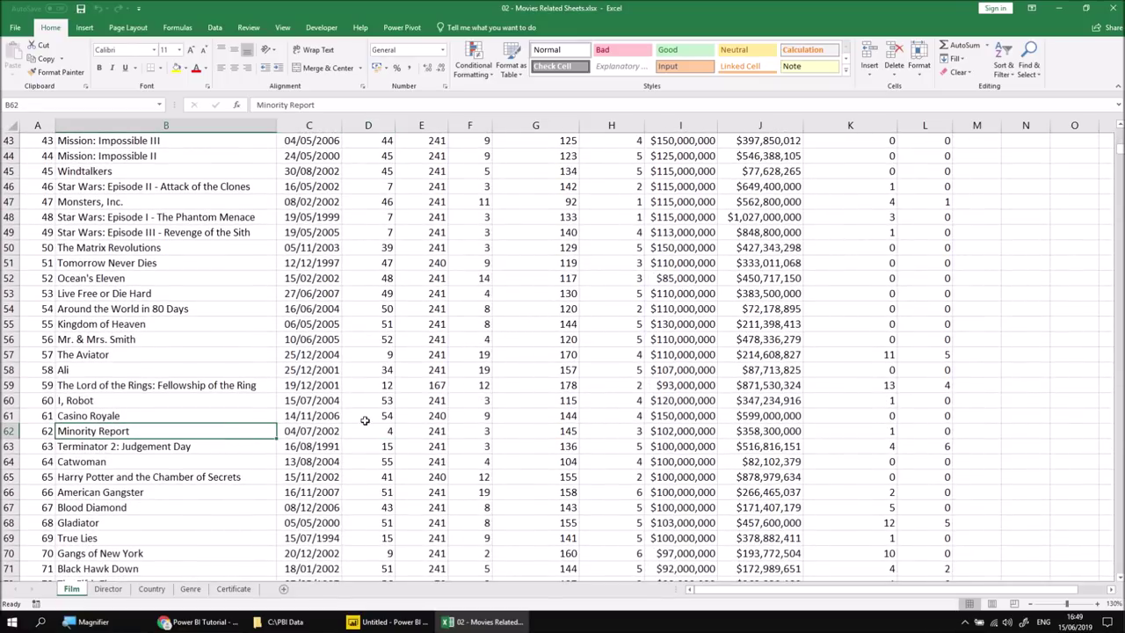
scroll(364, 418, "up", 13)
scroll(364, 418, "up", 1)
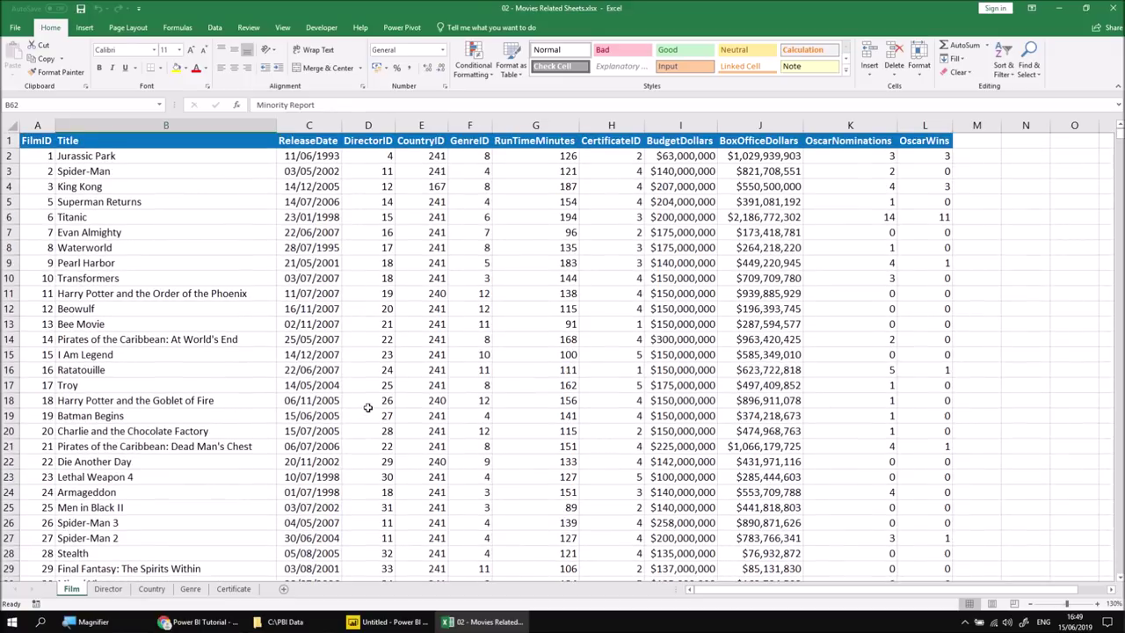
Review the FilmID column and the Director, Country, Genre and Certificate sheets, and close the workbook.
left_click(38, 141)
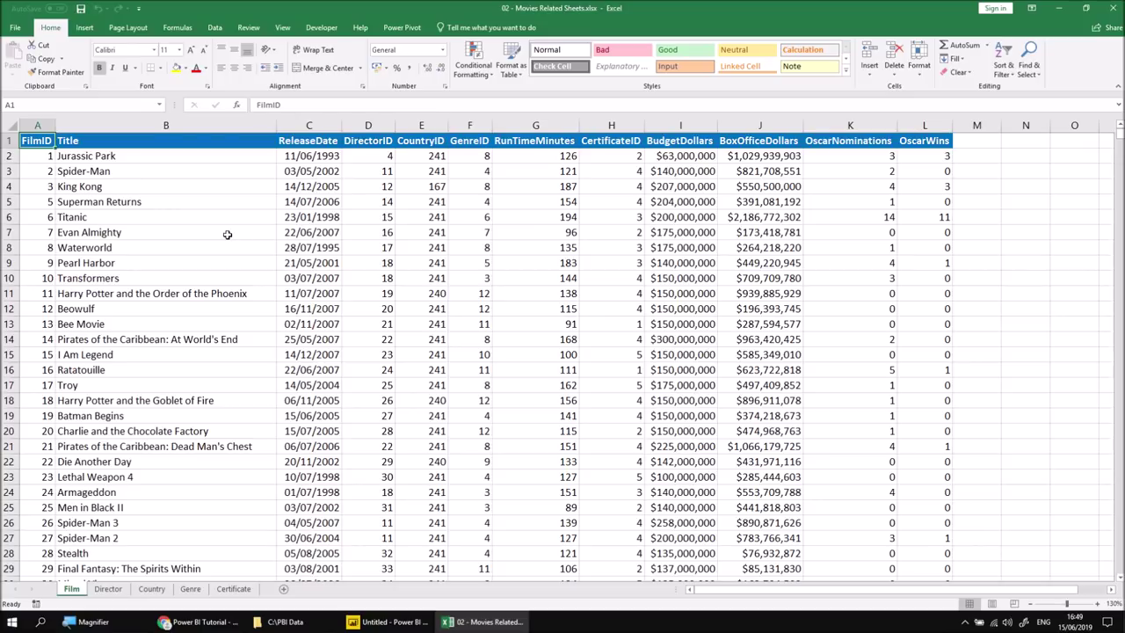
left_click(111, 590)
left_click(152, 591)
left_click(191, 590)
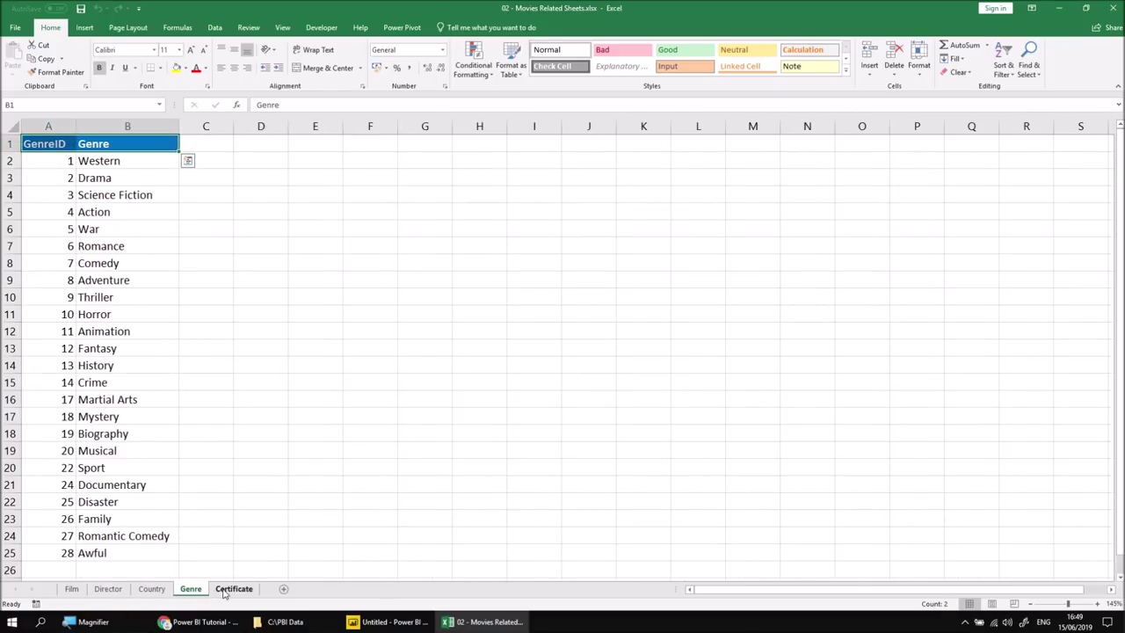
left_click(231, 591)
left_click(72, 591)
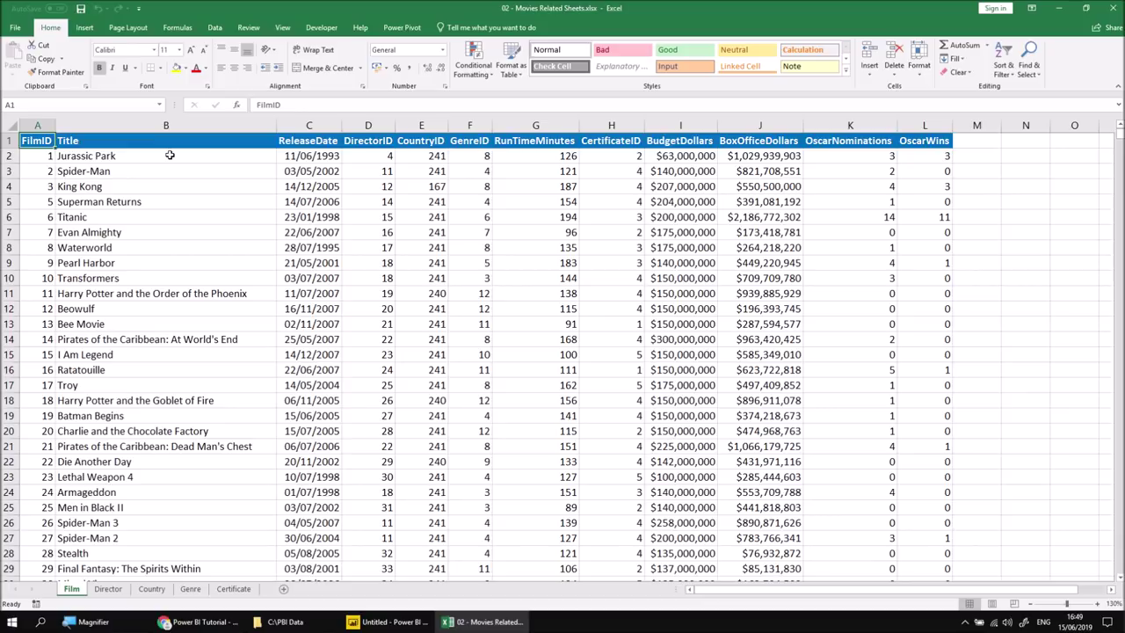
left_click(1116, 8)
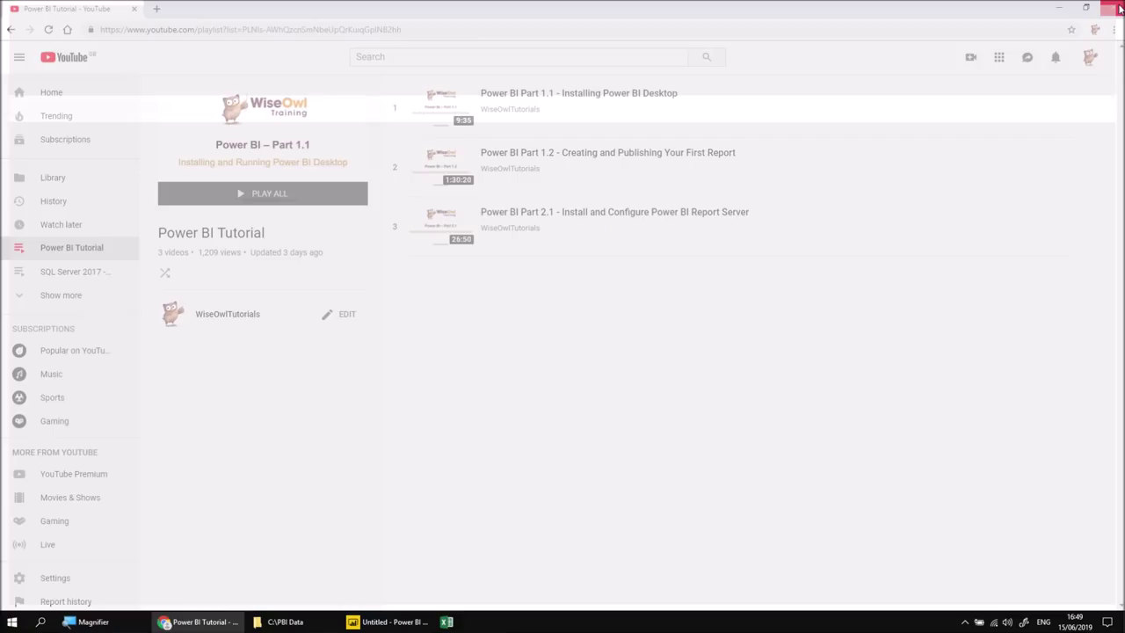
In Power BI Desktop, delete the MovieRange, MovieSheet and MovieTable tables from the model.
left_click(384, 622)
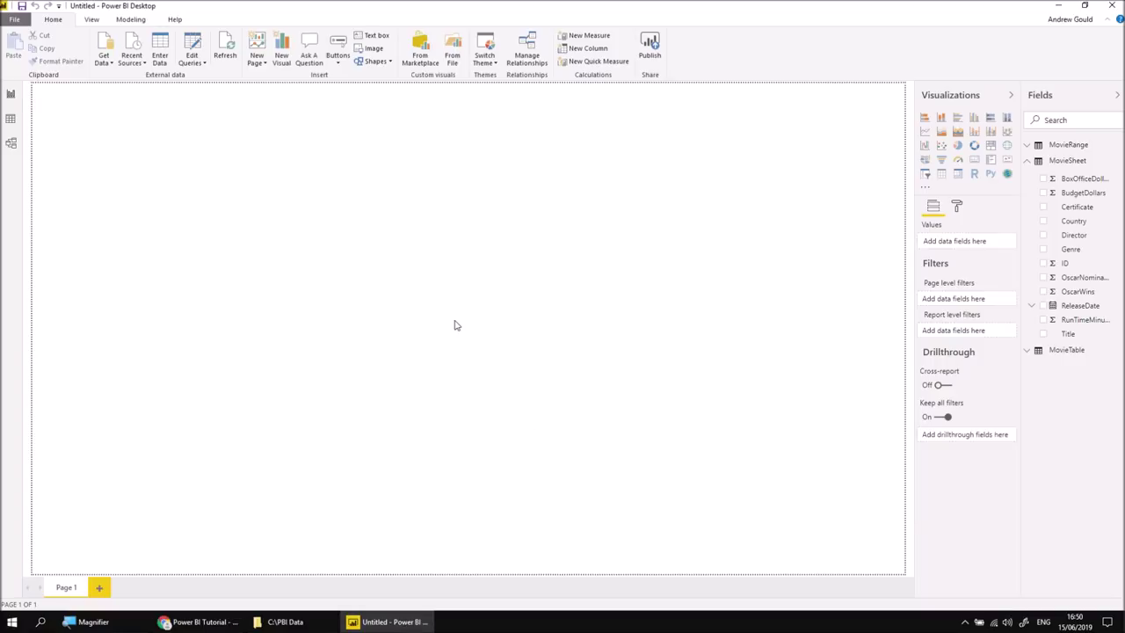
left_click(11, 144)
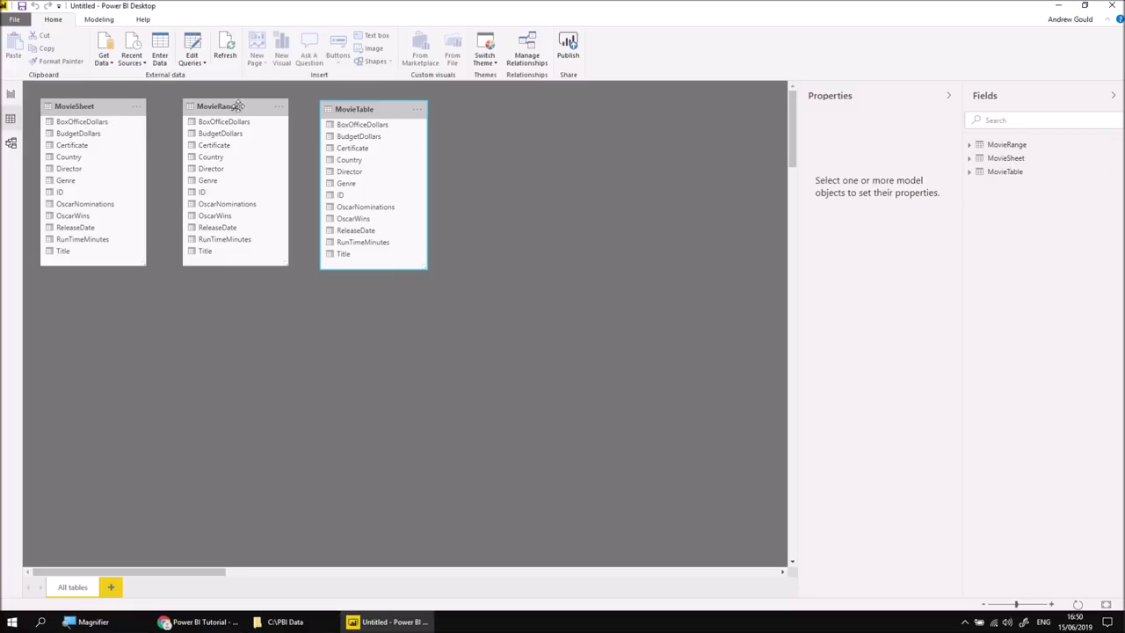
left_click(1011, 145)
left_click(1013, 159, "ctrl")
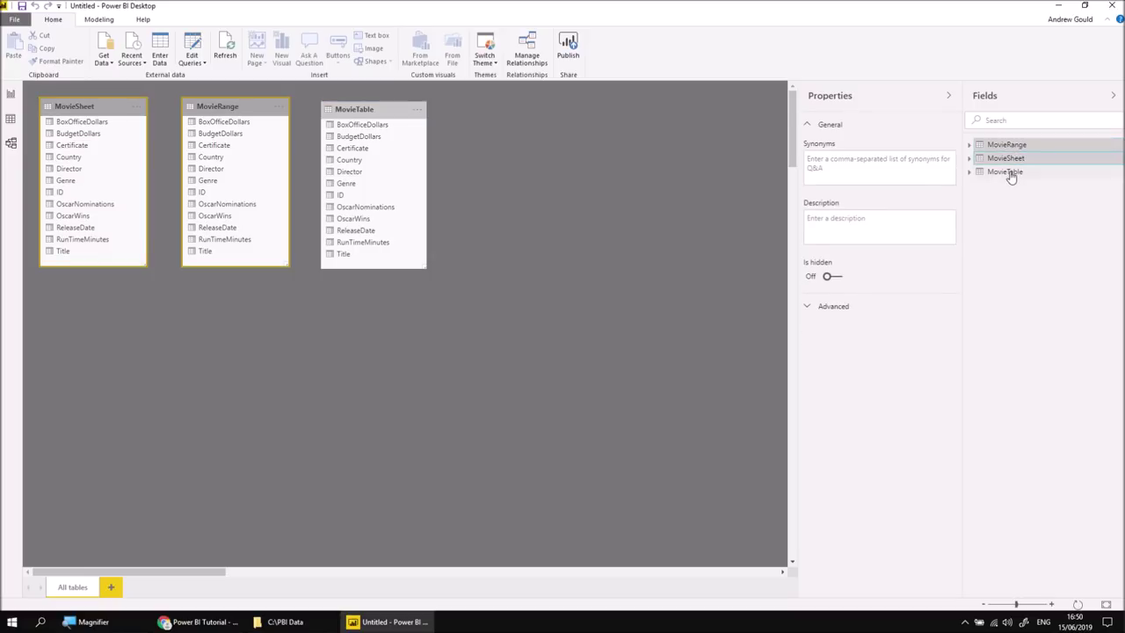
left_click(1010, 173, "ctrl")
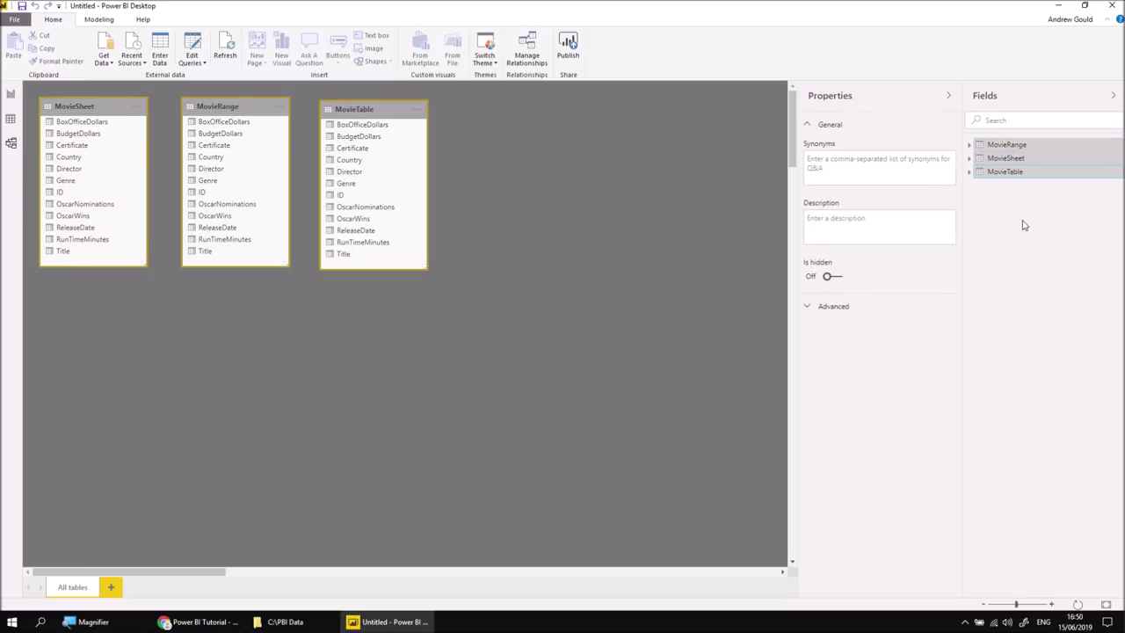
right_click(1008, 176)
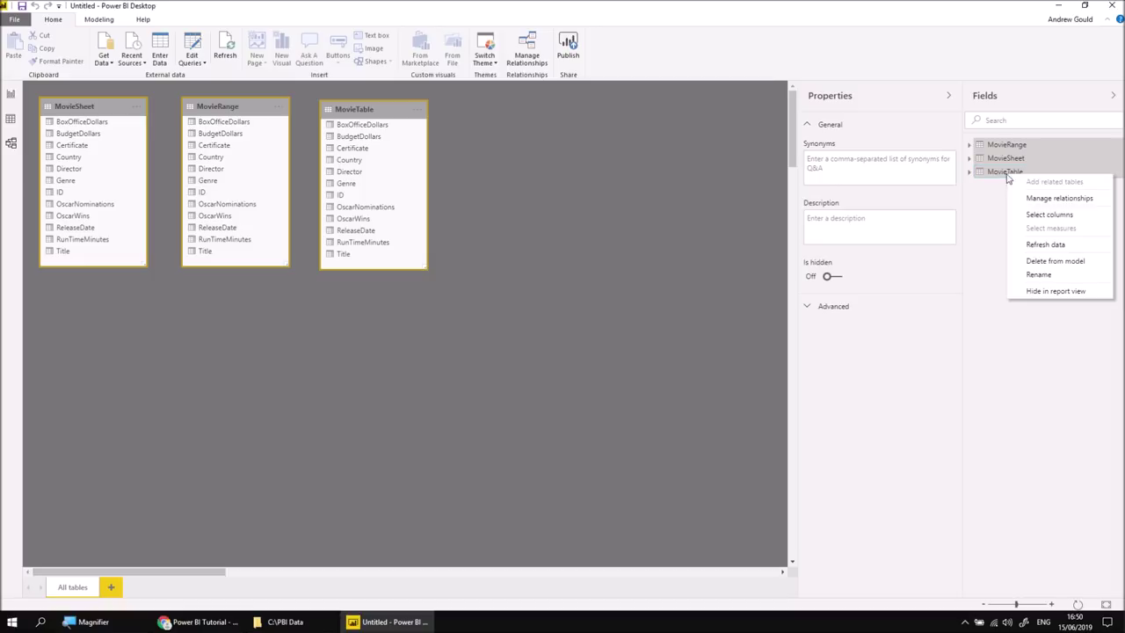
left_click(1045, 263)
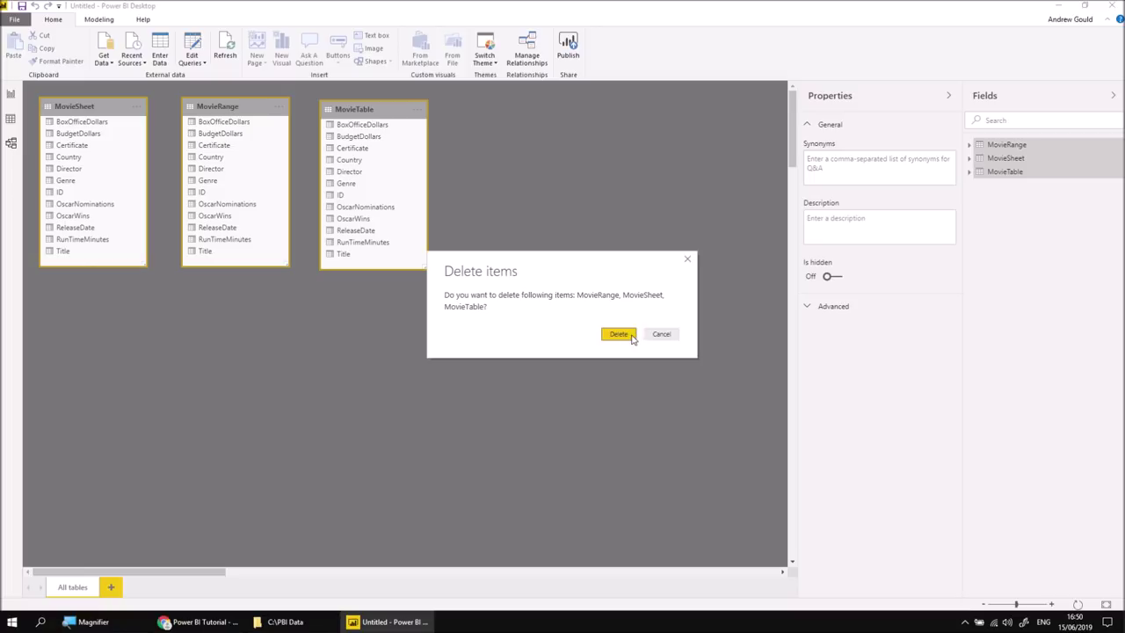
left_click(618, 334)
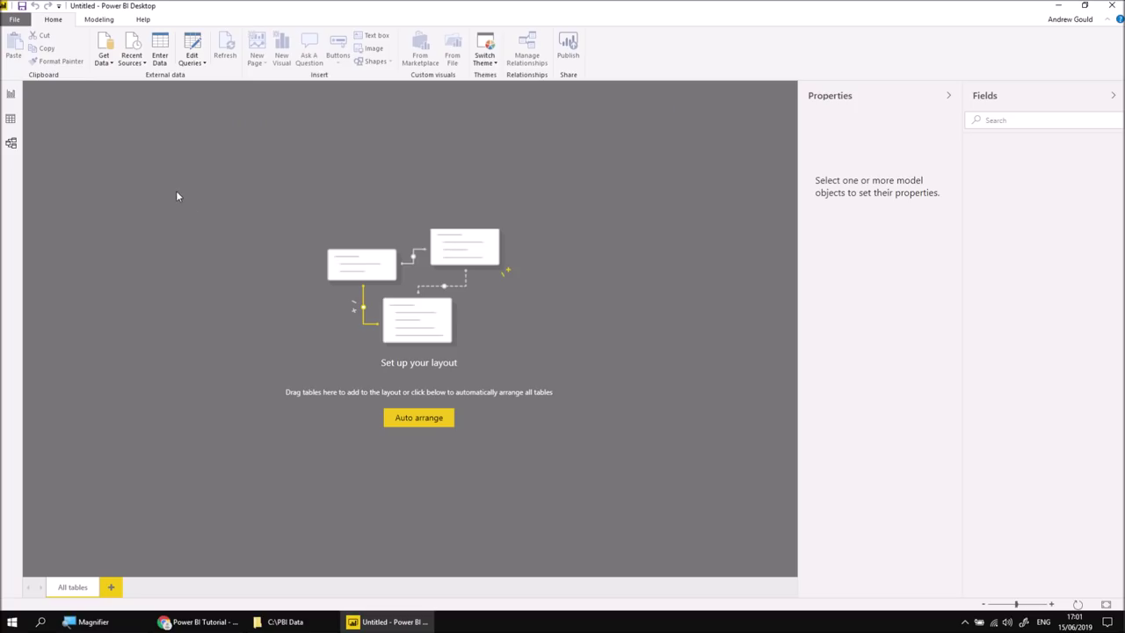
Load the Certificate, Country, Director, Film and Genre sheets from the Excel workbook 02 - Movies Related Sheets.xlsx.
left_click(104, 58)
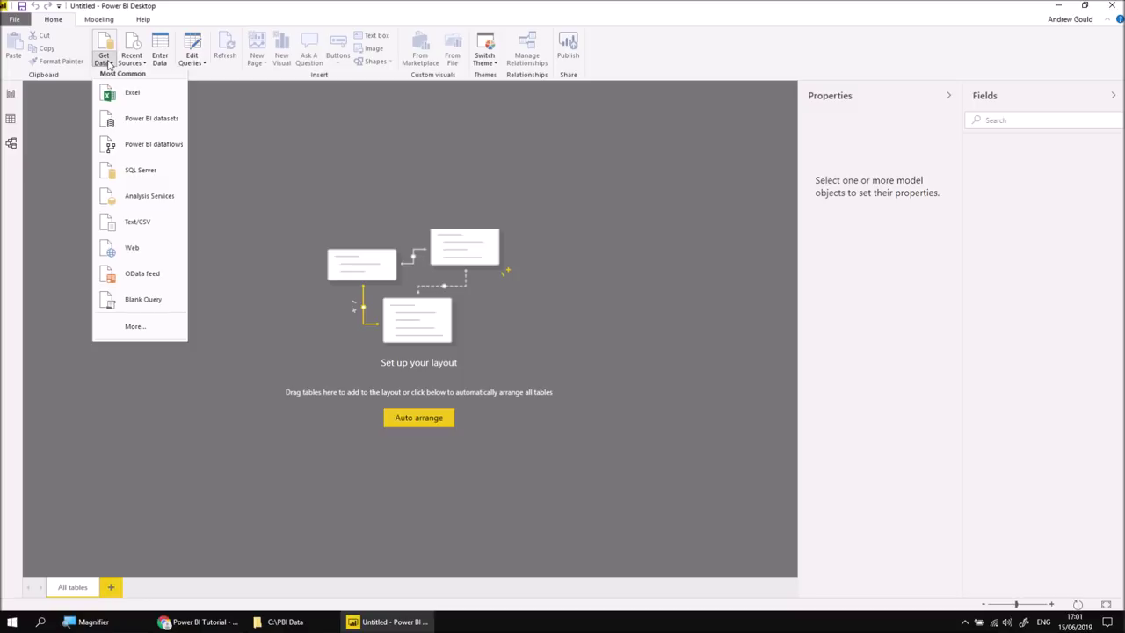
left_click(132, 94)
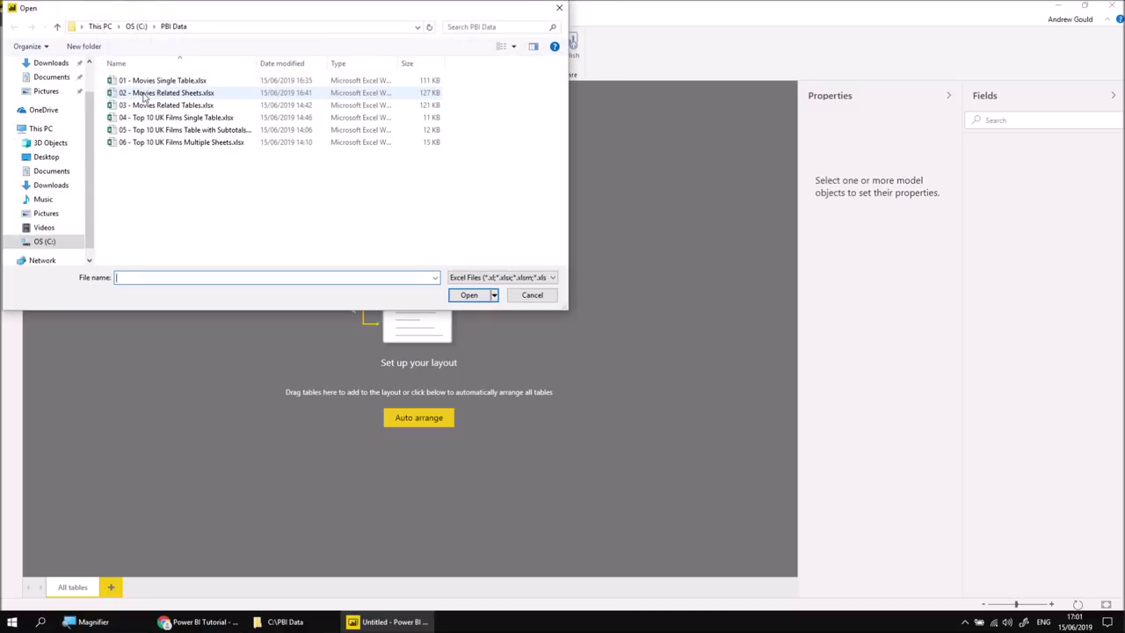
double_click(162, 95)
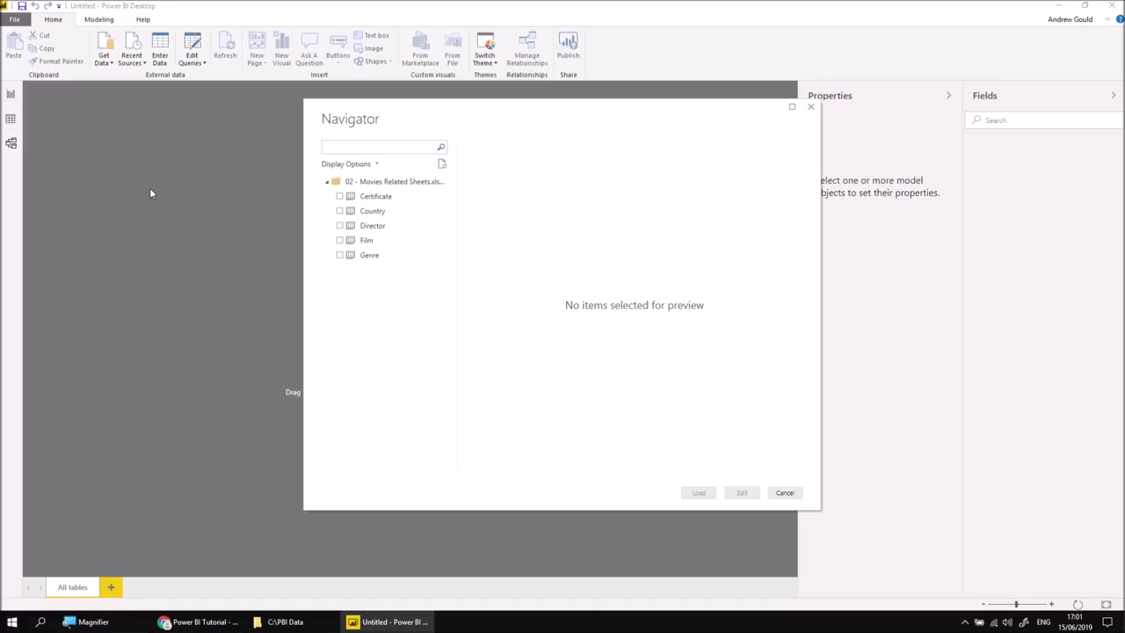
left_click(339, 196)
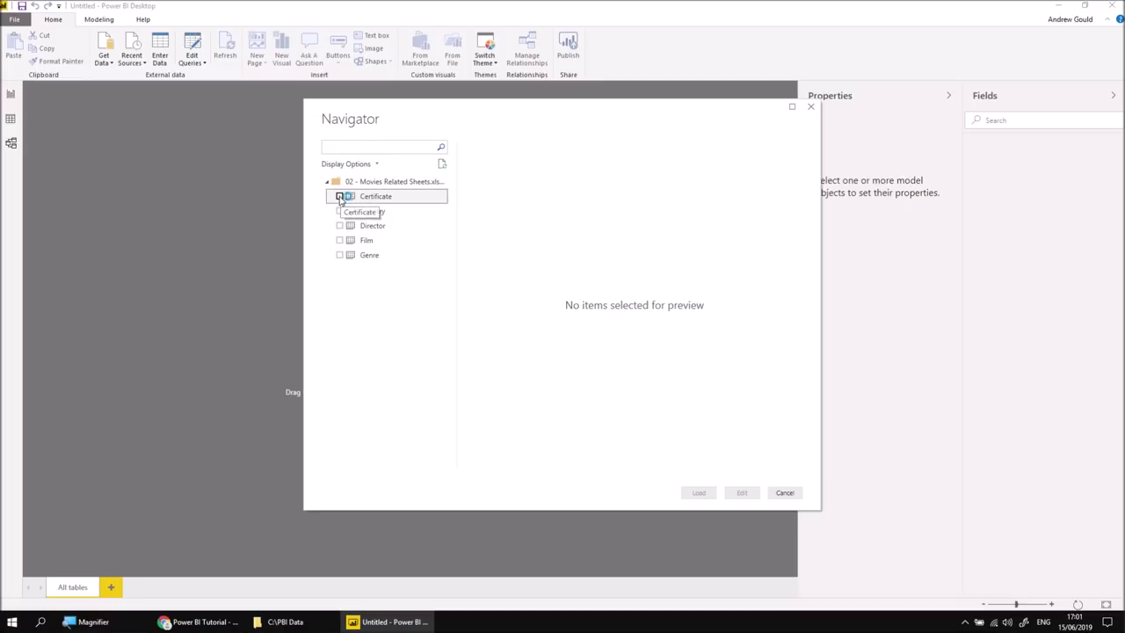
left_click(339, 211)
left_click(339, 226)
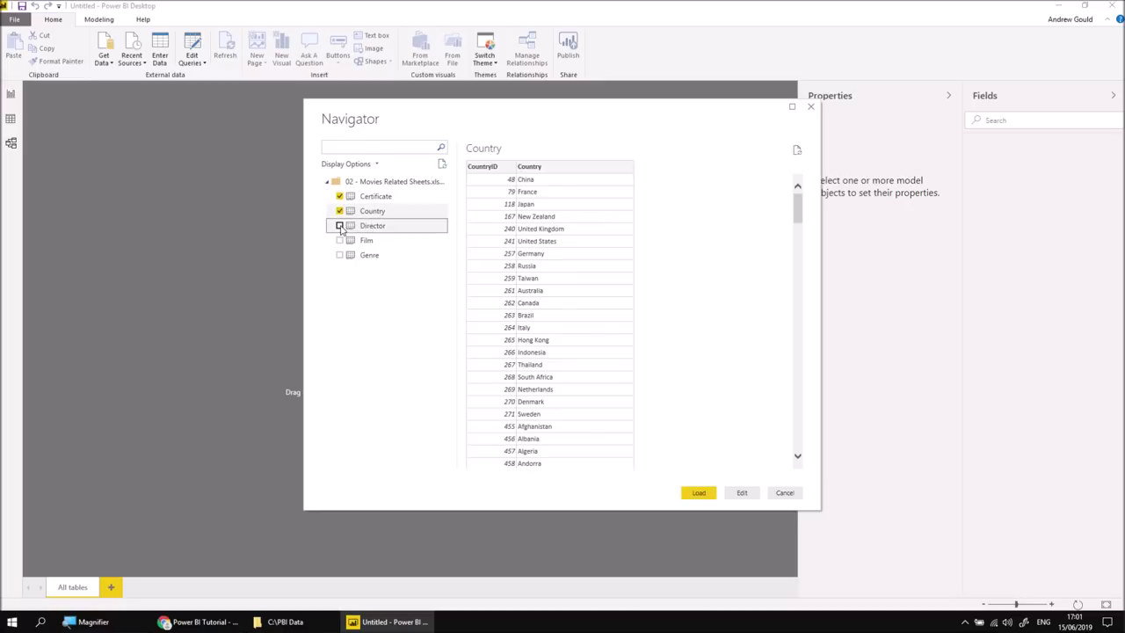
left_click(339, 240)
left_click(339, 255)
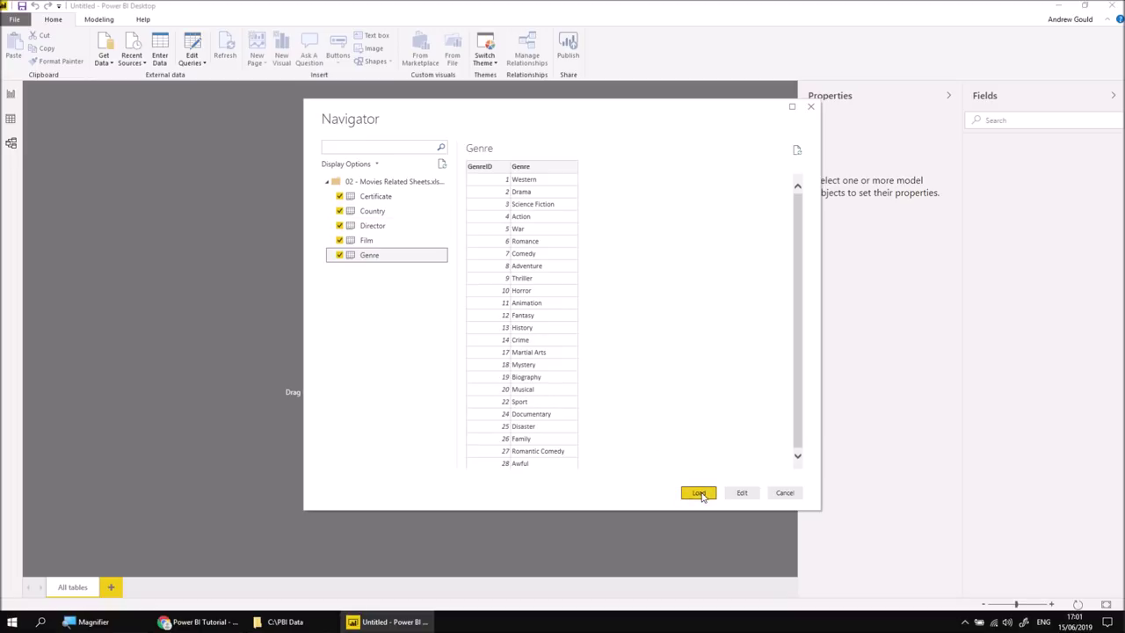
Move the Director table to the right of Film and above Country in the model diagram.
key("alt+Tab")
key("alt+Tab")
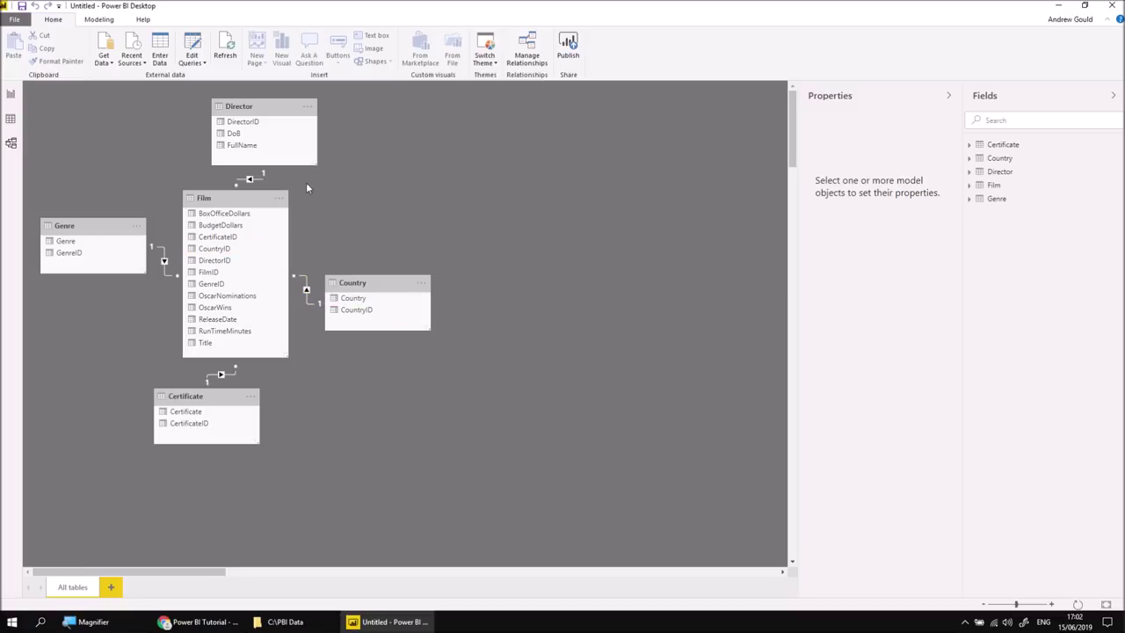
left_click_drag(279, 111, 422, 177)
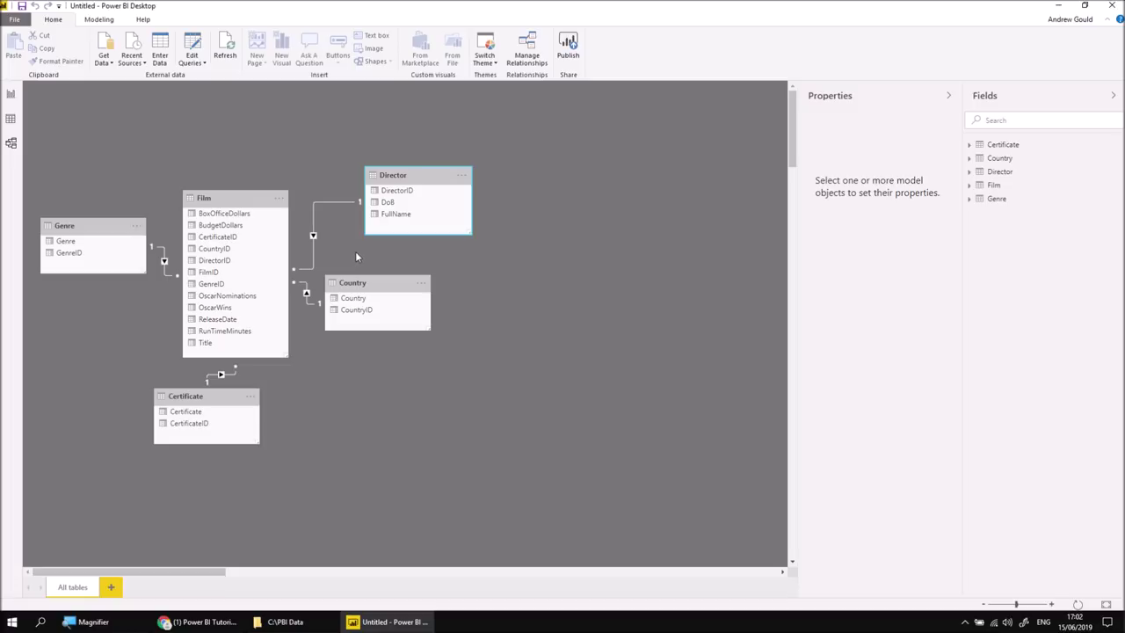
In the current file's data load options, turn off autodetecting new relationships after data is loaded.
left_click(14, 21)
mouse_move(65, 273)
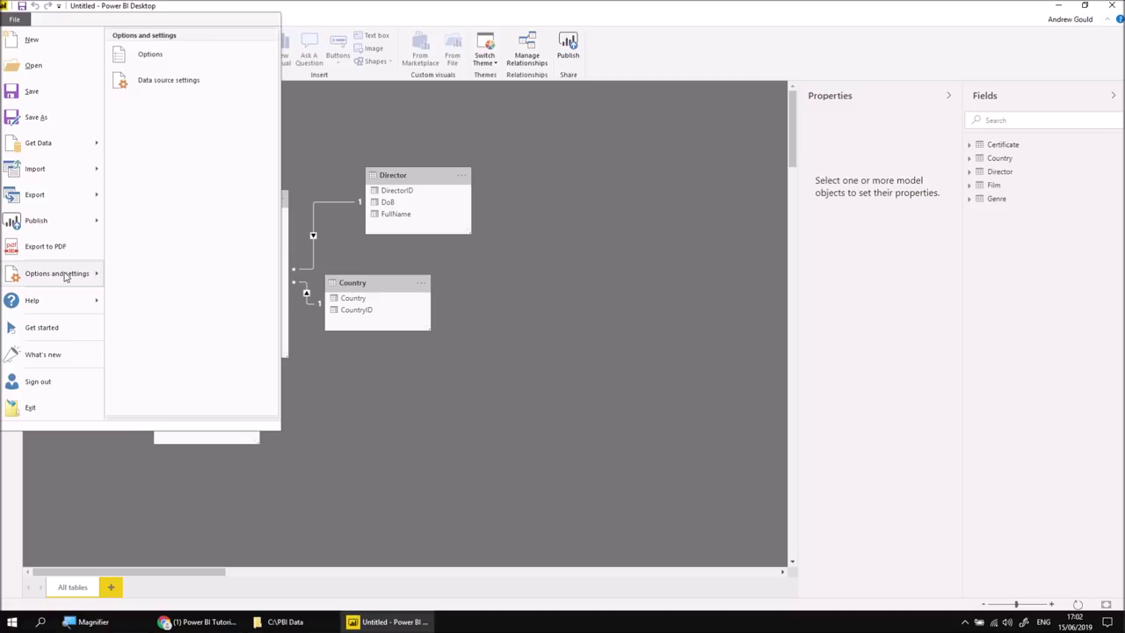
left_click(151, 55)
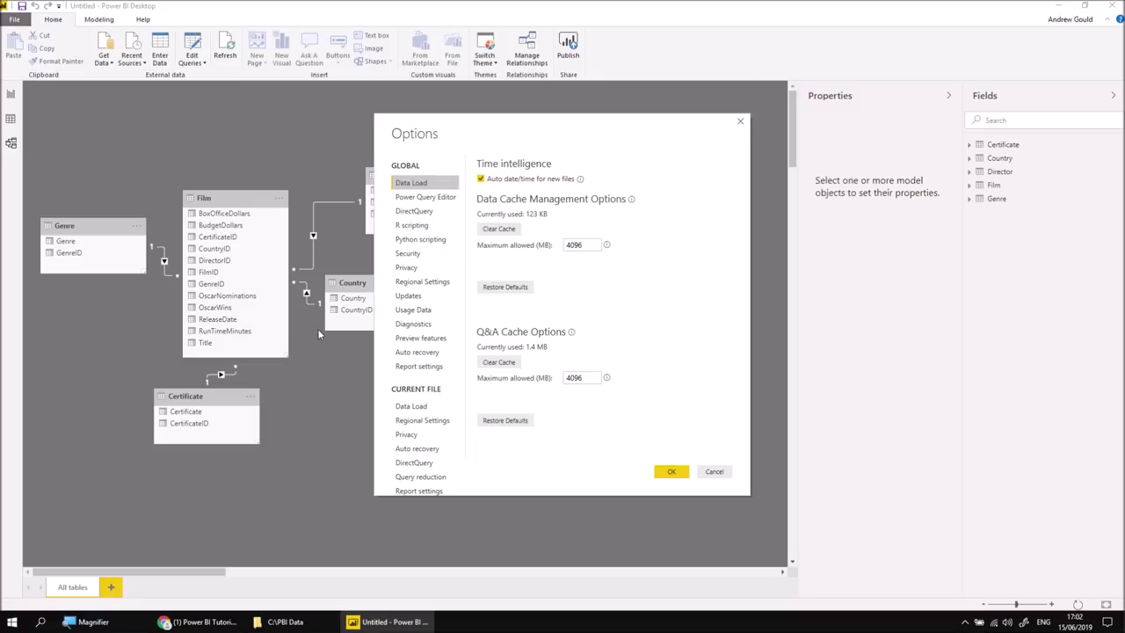
left_click(424, 409)
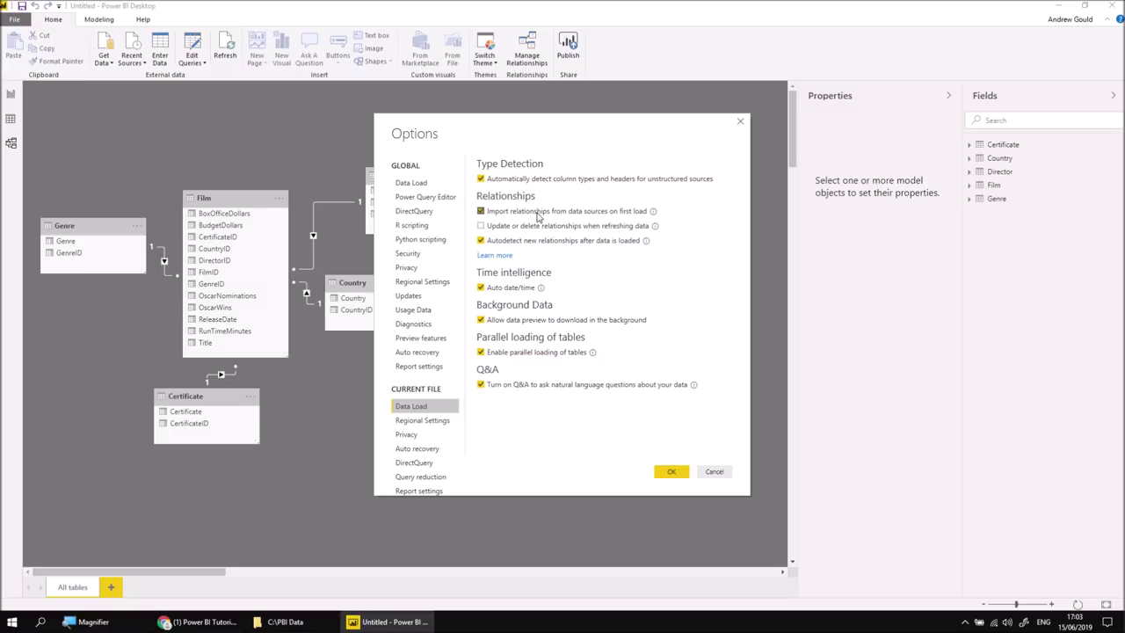
left_click(481, 240)
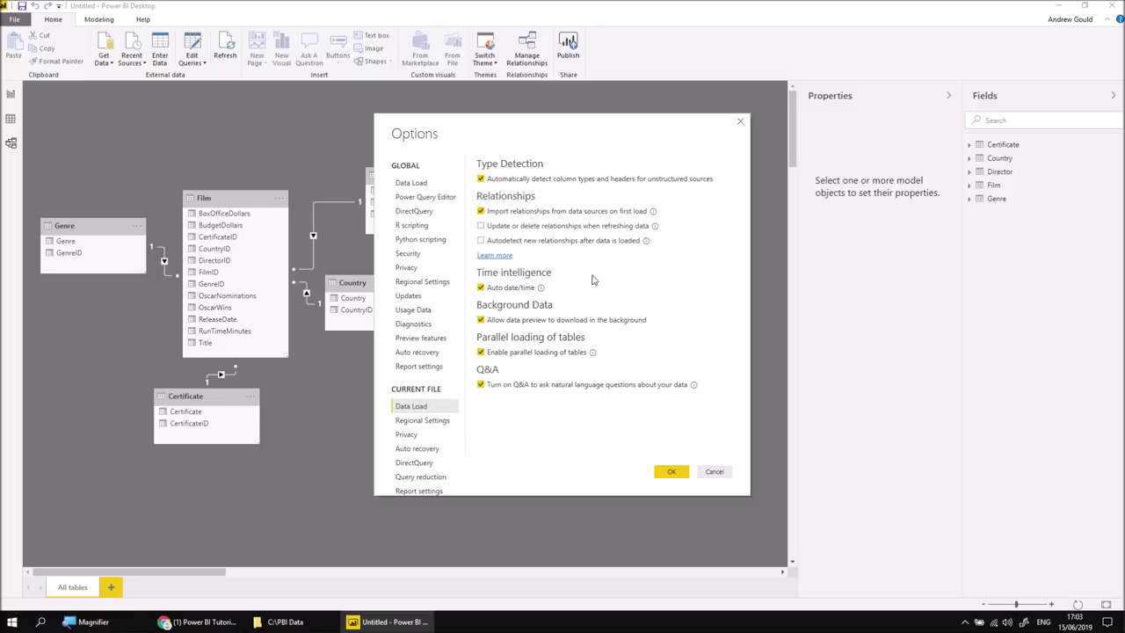
left_click(669, 472)
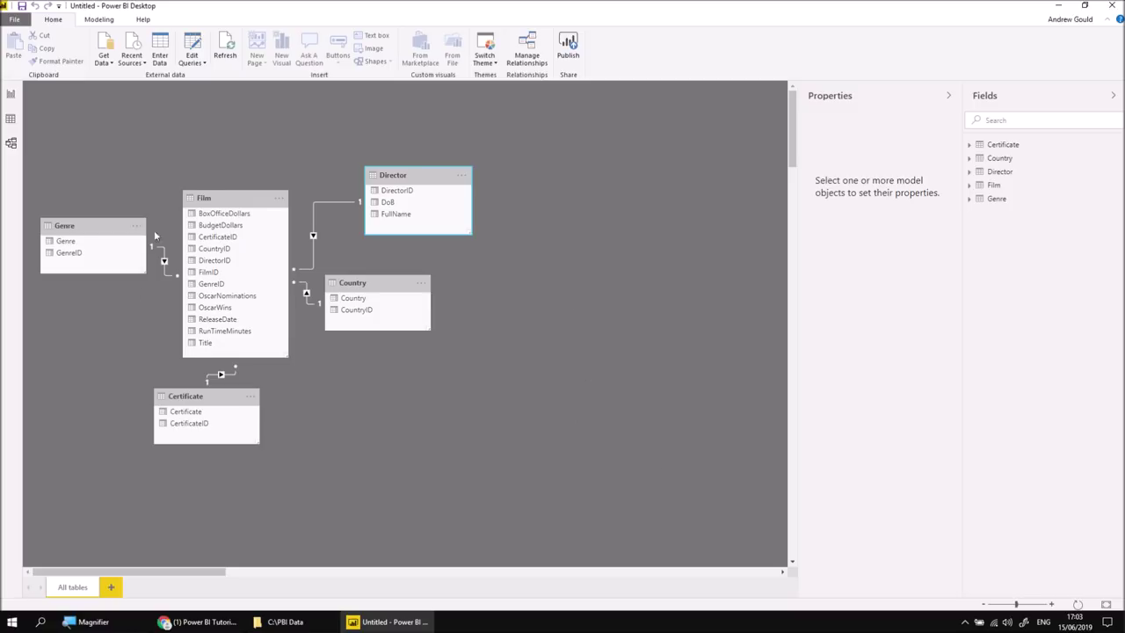
Delete the Certificate, Country, Director, Film and Genre tables from the model.
left_click(1004, 146)
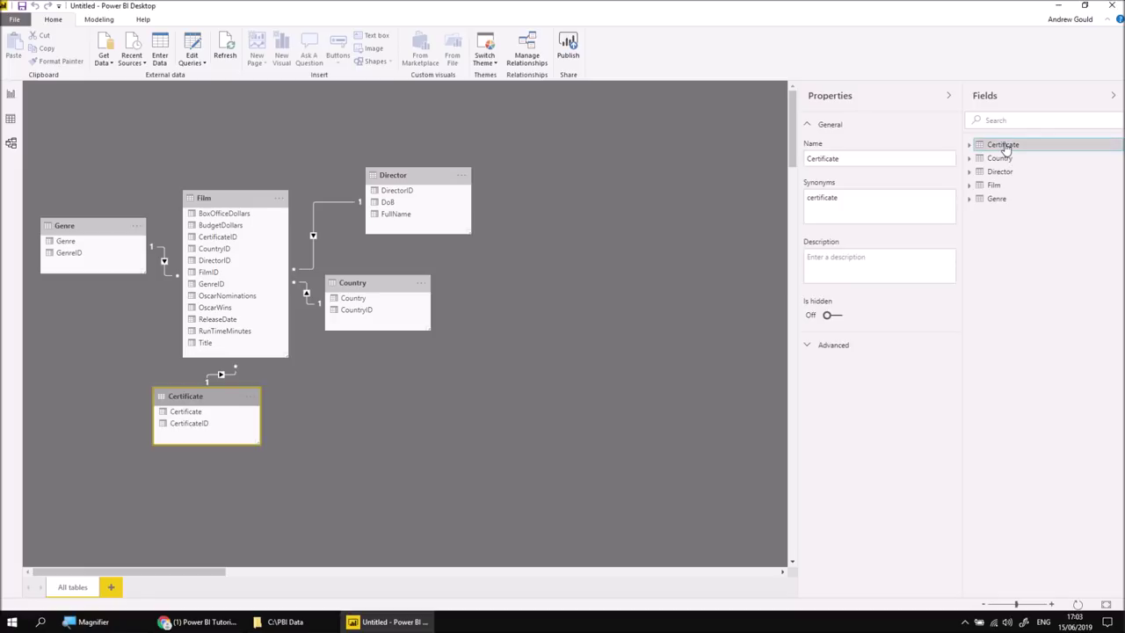
left_click(1007, 201, "shift")
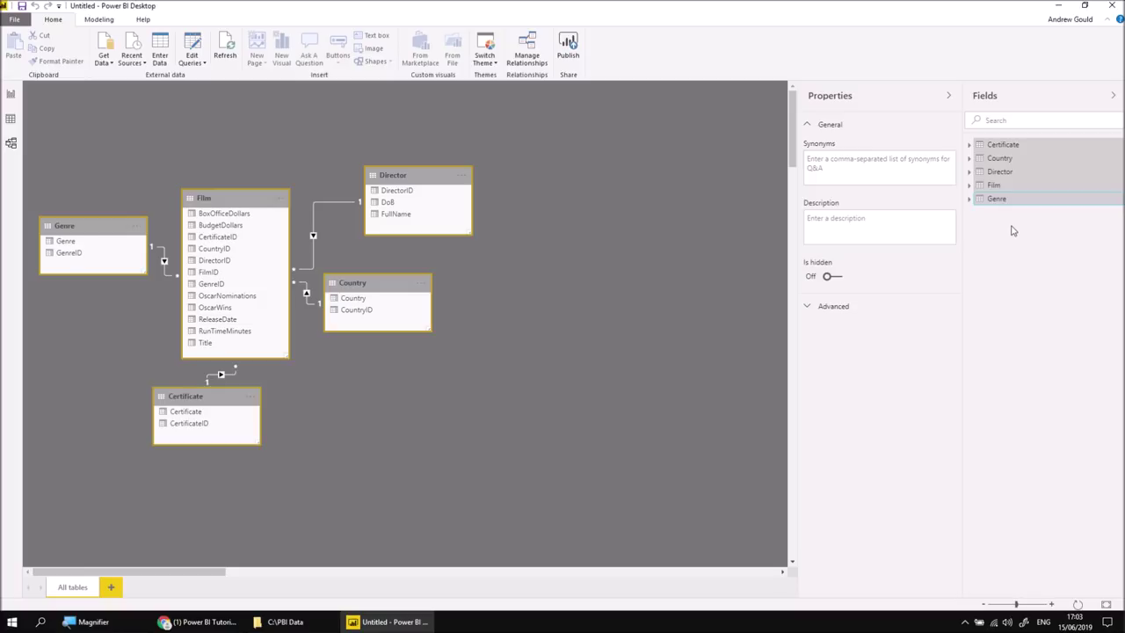
right_click(1004, 201)
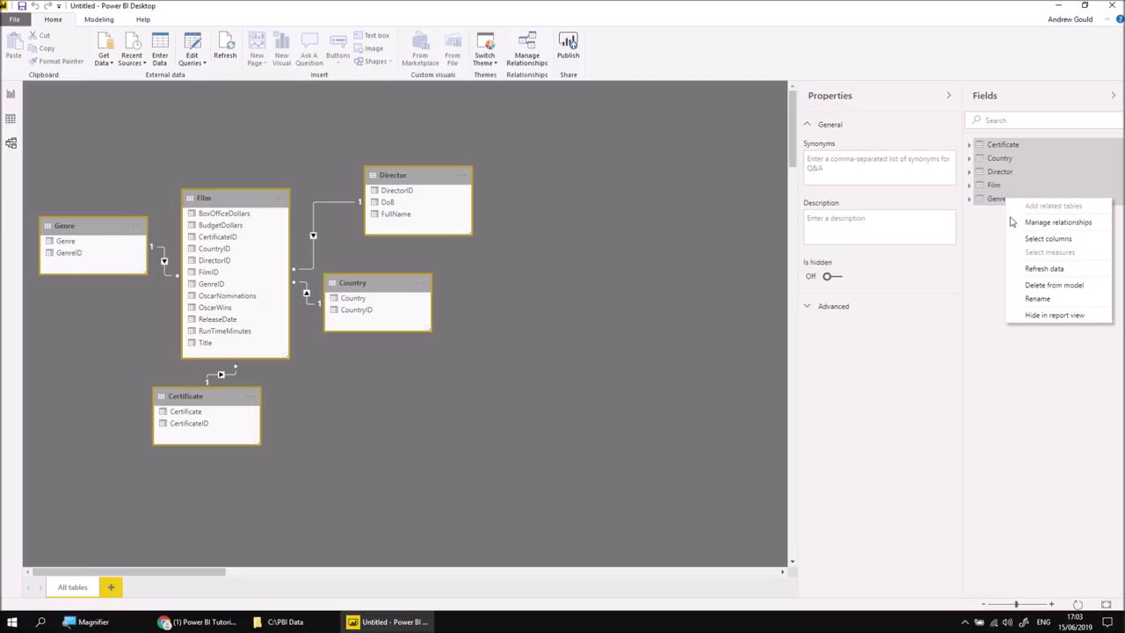
left_click(1038, 287)
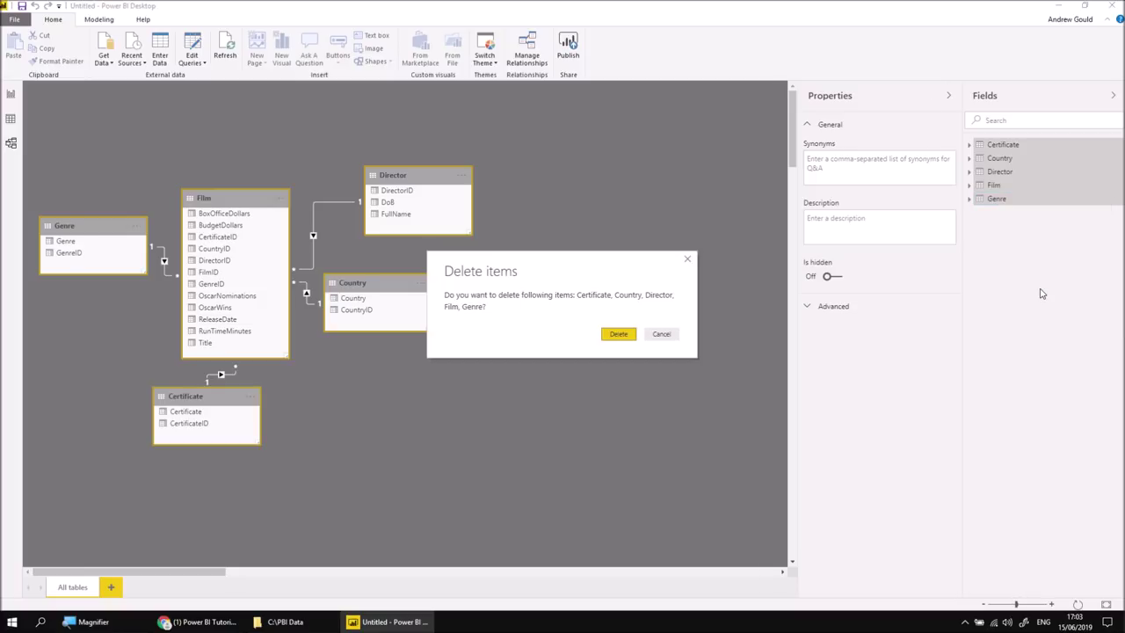
left_click(619, 335)
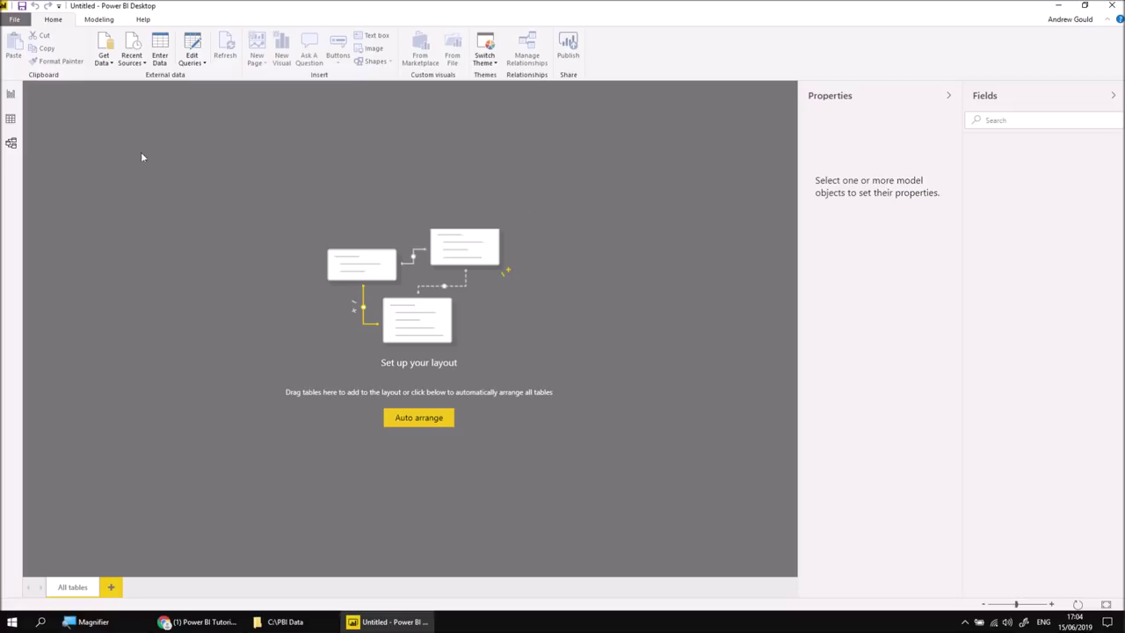
Reload the Certificate, Country, Director, Film and Genre sheets from the recent source 02 - Movies Related Sheets.xlsx.
left_click(134, 61)
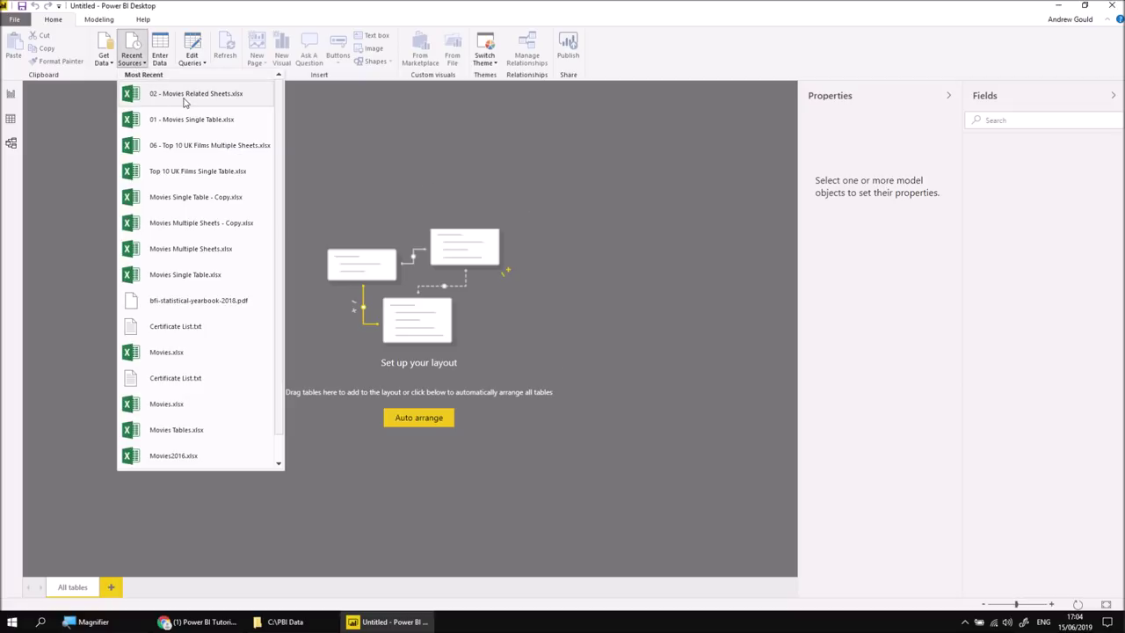
left_click(185, 95)
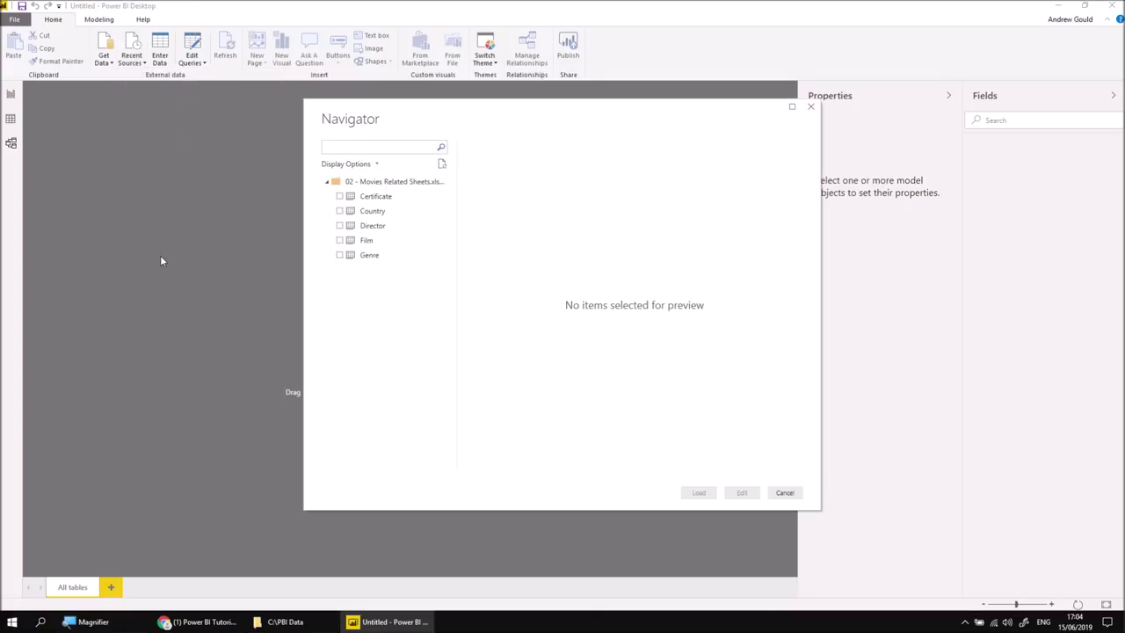
left_click(339, 196)
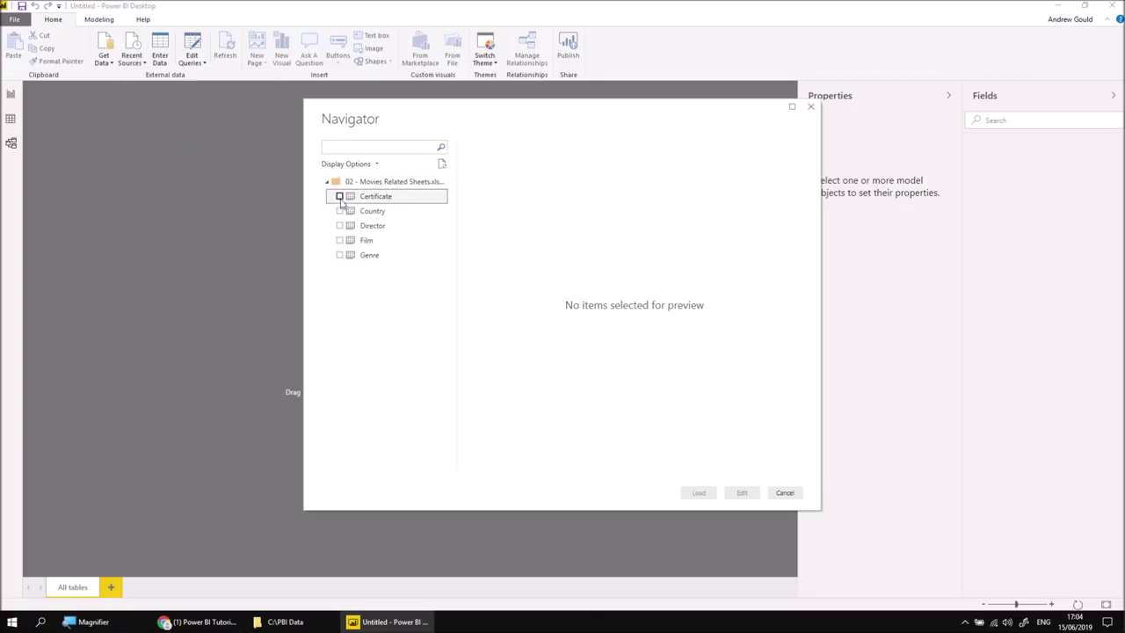
left_click(339, 211)
left_click(339, 226)
left_click(339, 240)
left_click(339, 254)
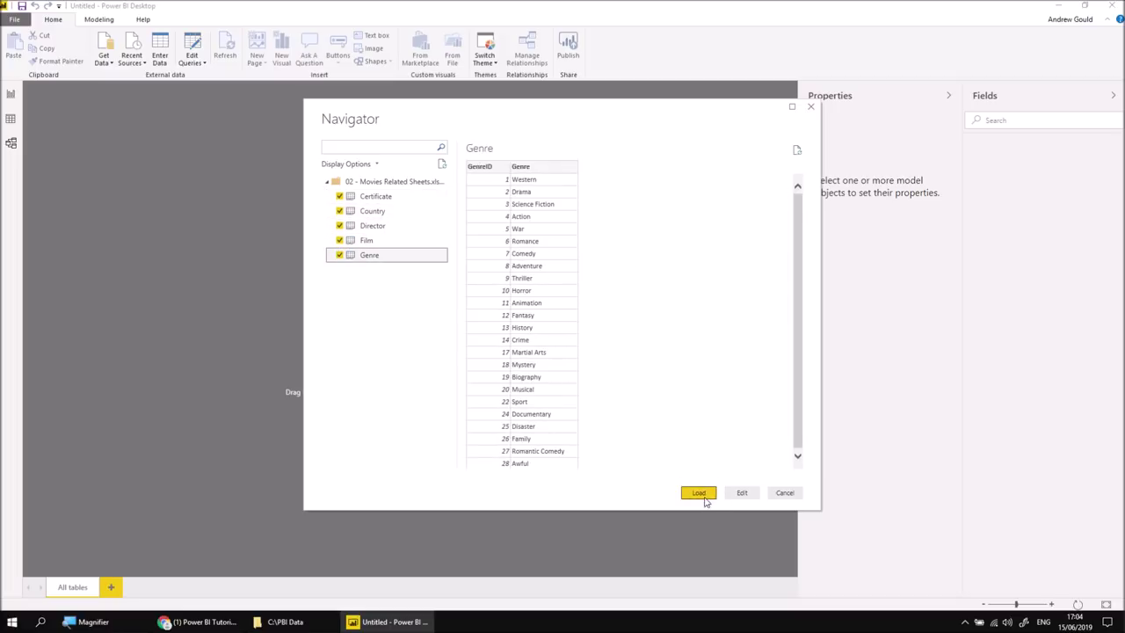
left_click(700, 494)
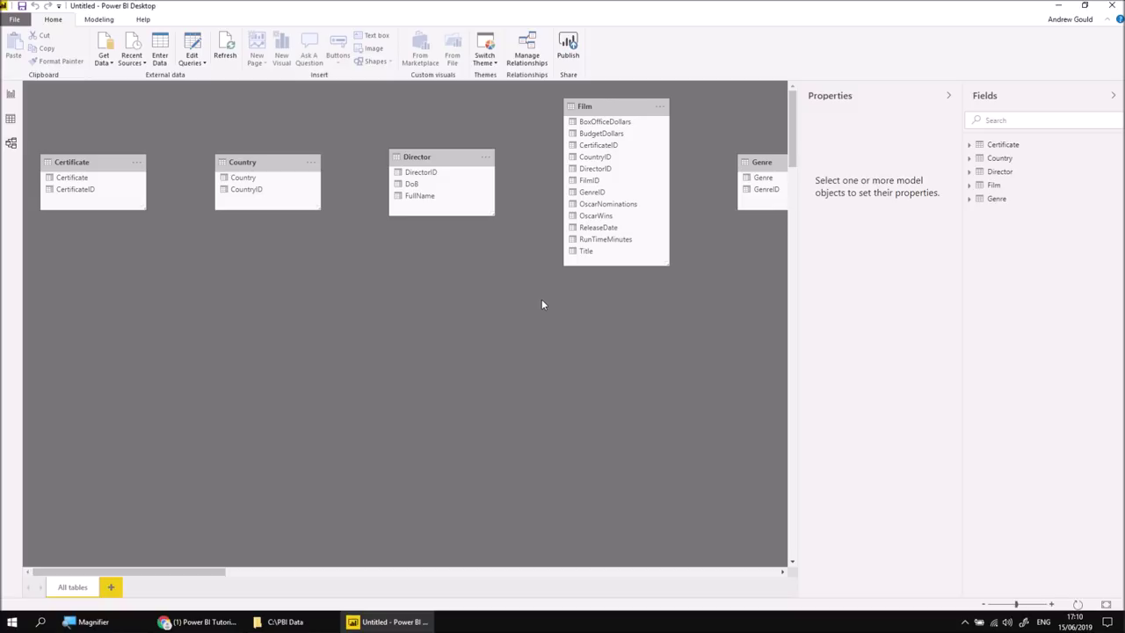
On the report page, create a stacked column chart of Film's RunTimeMinutes by Genre from the Genre table.
left_click(11, 94)
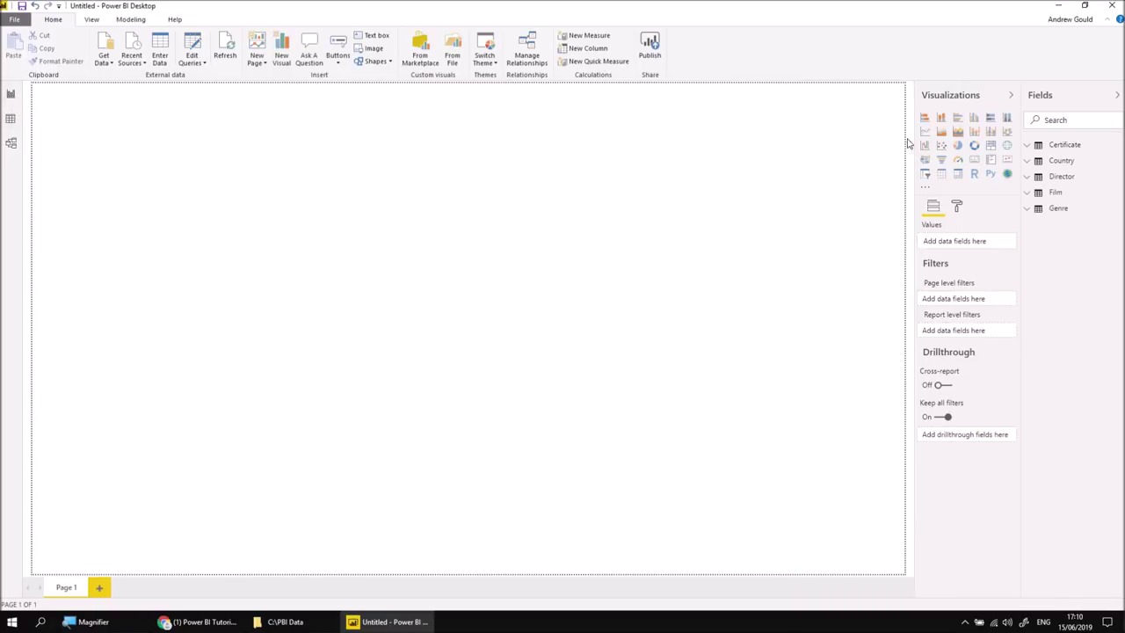
left_click(941, 119)
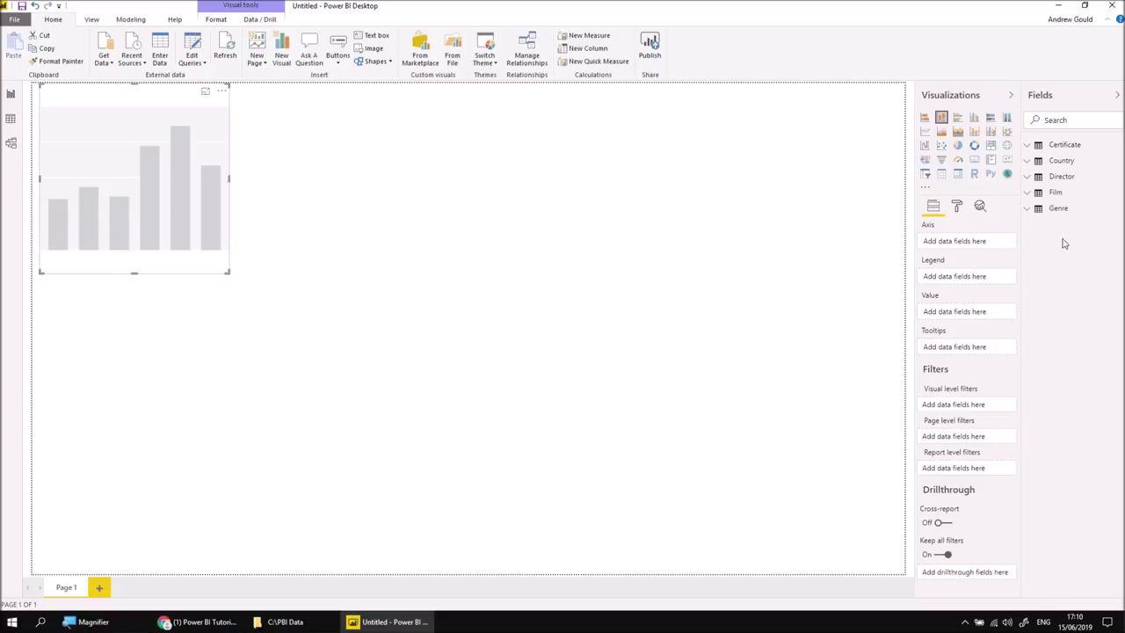
left_click(1030, 210)
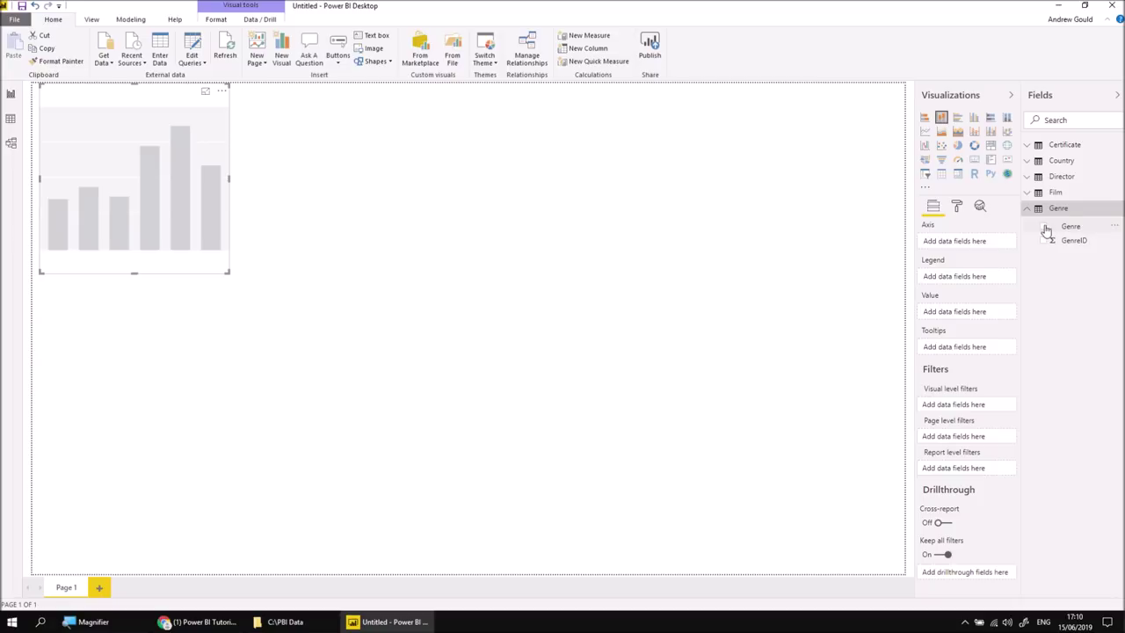
left_click(1045, 228)
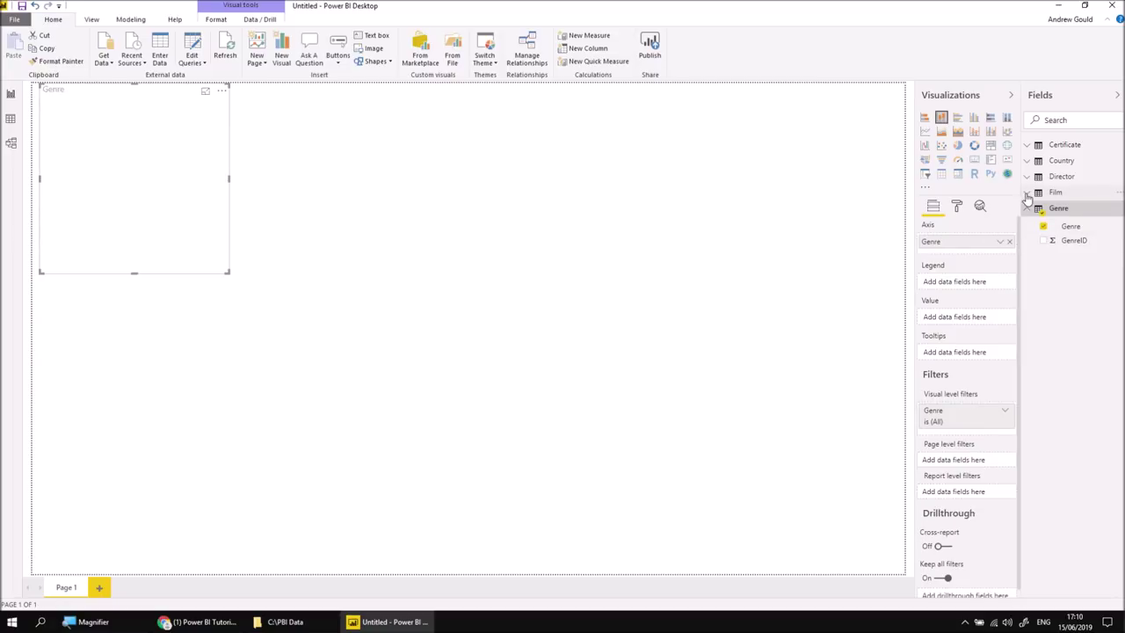
left_click(1027, 194)
left_click(1044, 352)
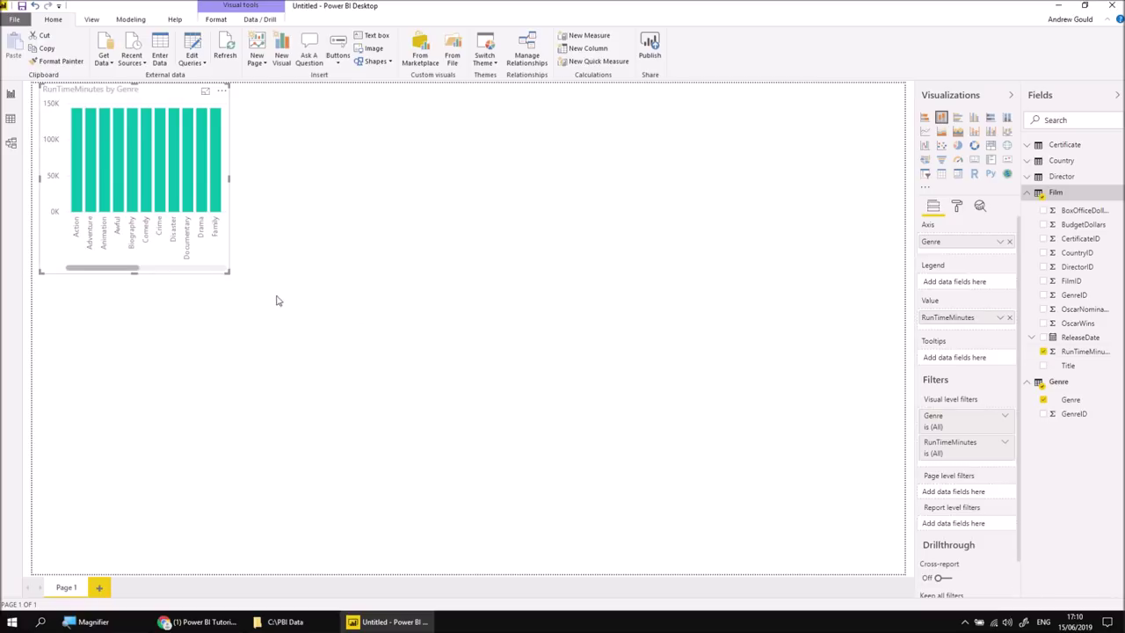
Enlarge the column chart to nearly the full page height and about half its width, and inspect the bars' values.
left_click_drag(230, 273, 457, 568)
left_click(457, 567)
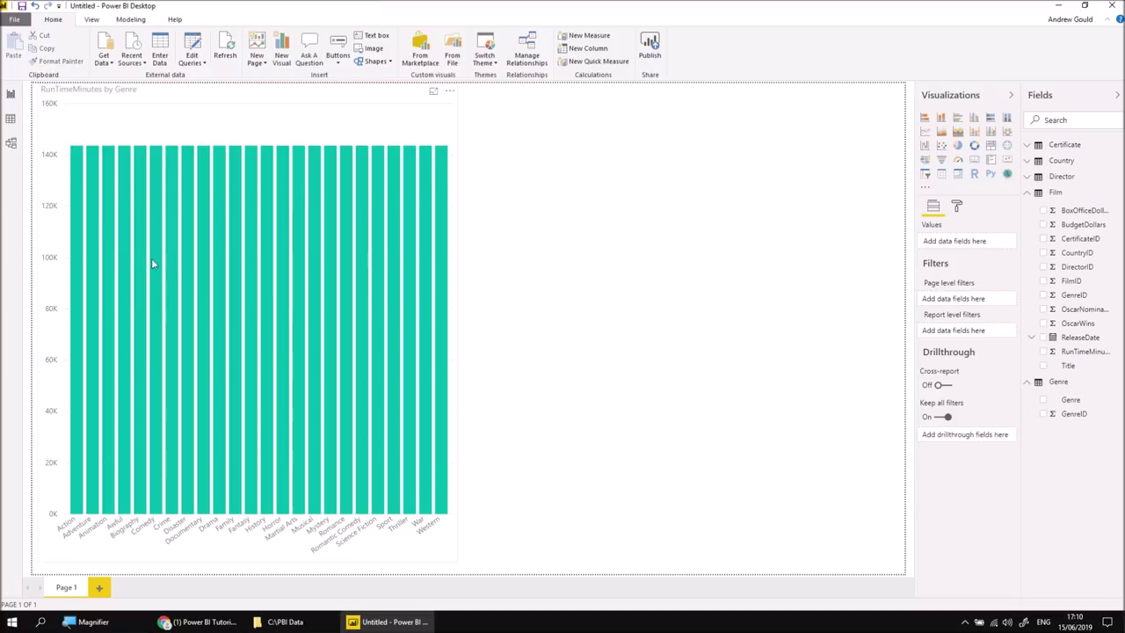
mouse_move(95, 175)
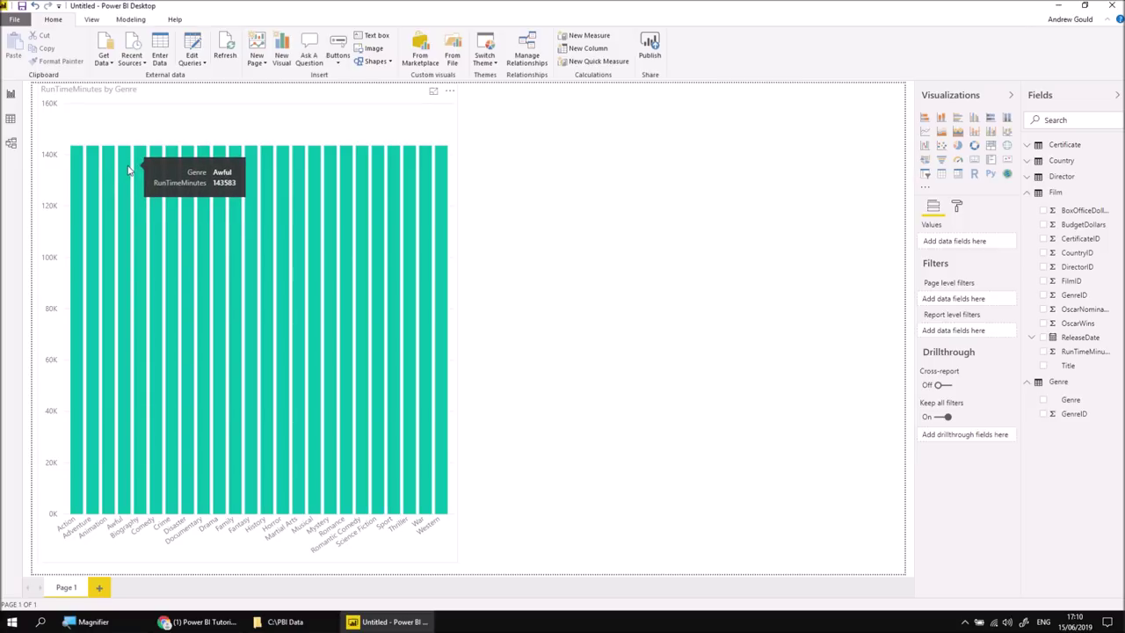
Create a relationship between GenreID in the Genre and Film tables, and check the chart on the report page.
left_click(11, 145)
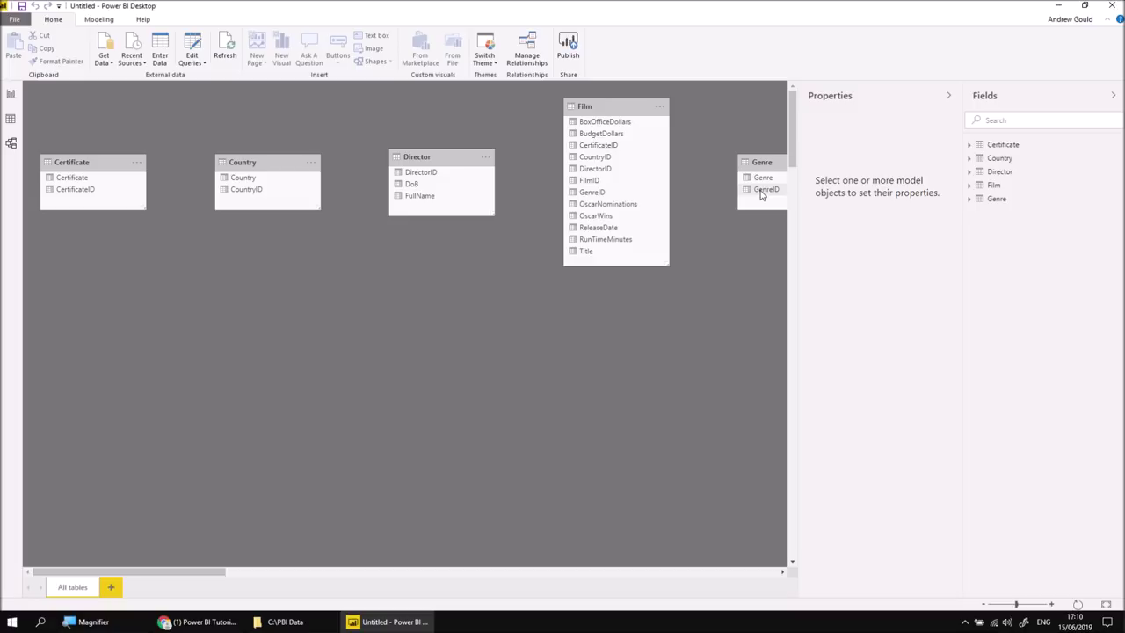
left_click_drag(761, 194, 594, 193)
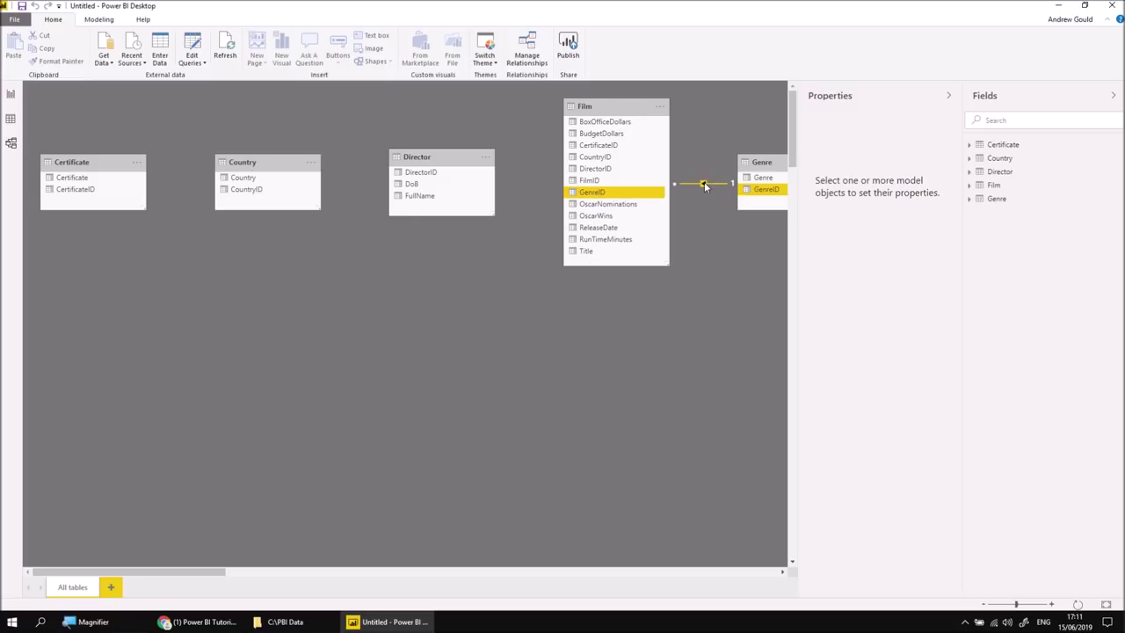
left_click(10, 95)
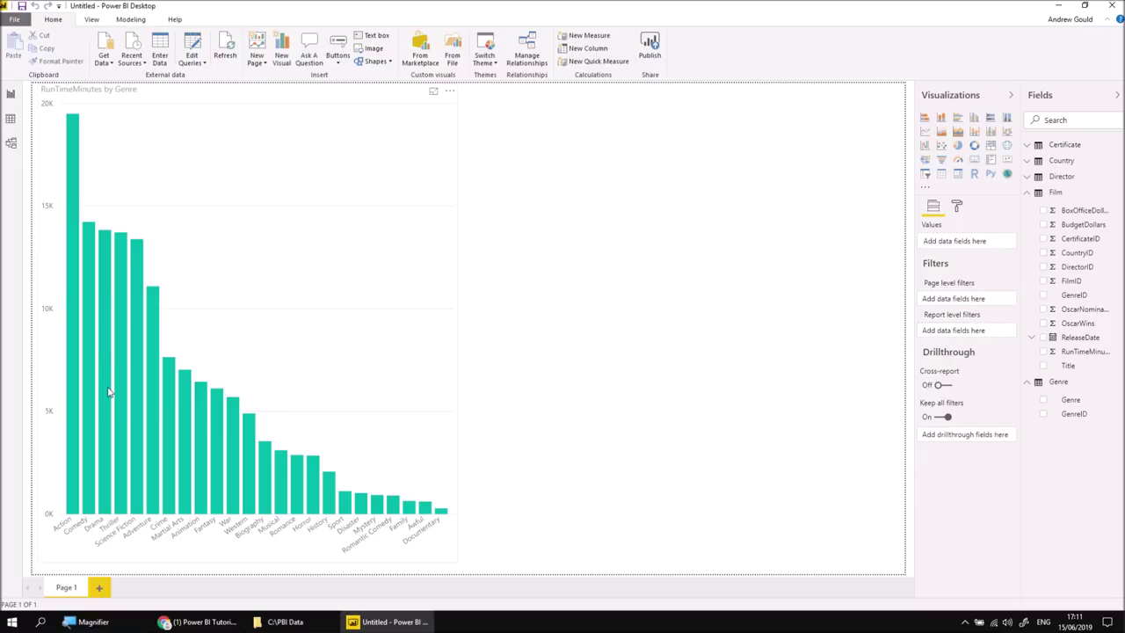
Relate Director, Country and Certificate to Film through DirectorID, CountryID and CertificateID, rearranging the three tables around Film so the relationship lines are clear.
left_click(11, 145)
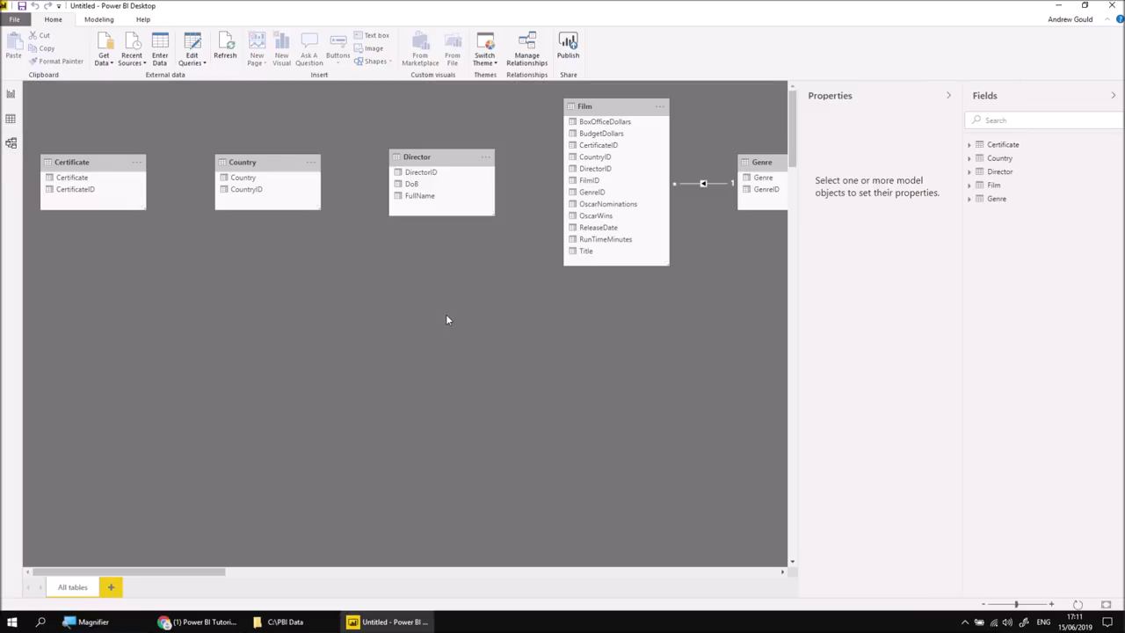
left_click_drag(427, 172, 590, 174)
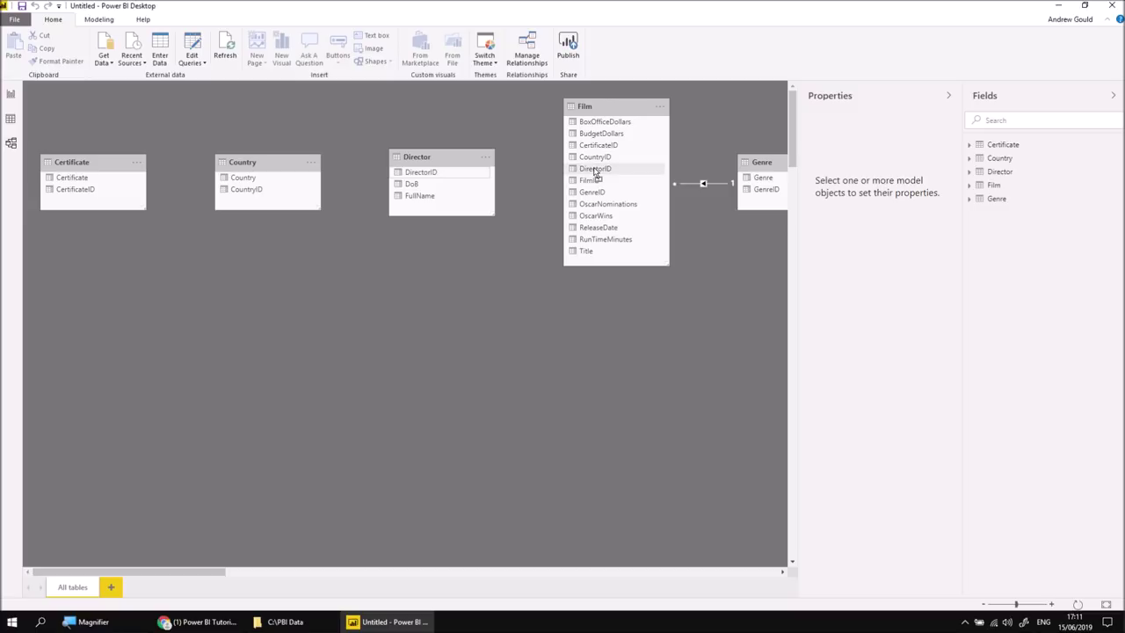
left_click_drag(269, 162, 588, 160)
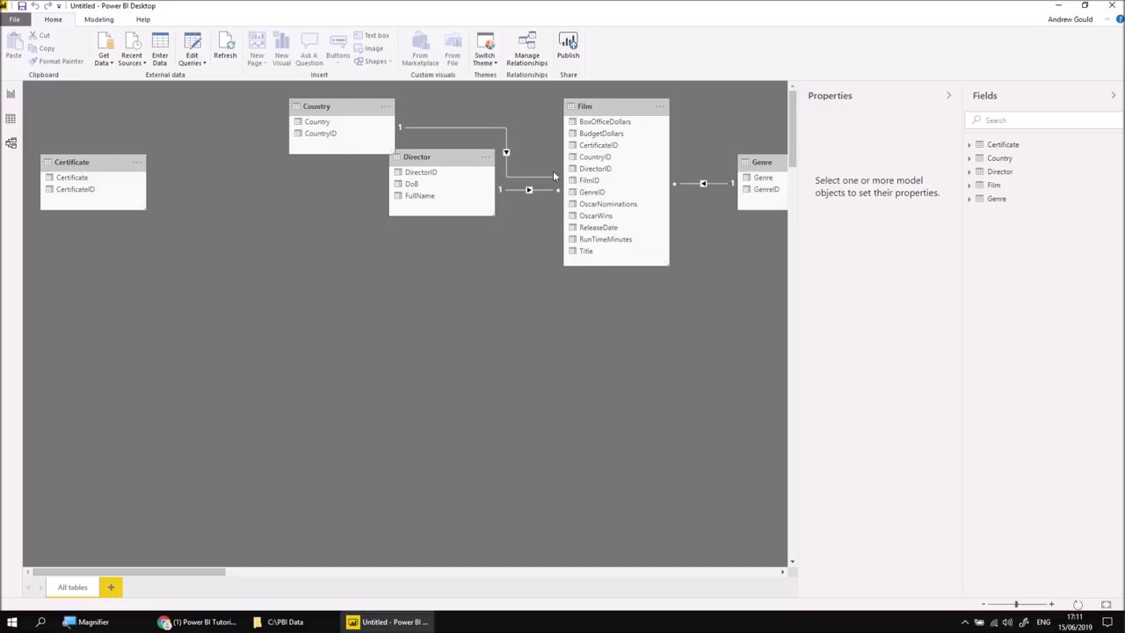
left_click_drag(409, 160, 324, 200)
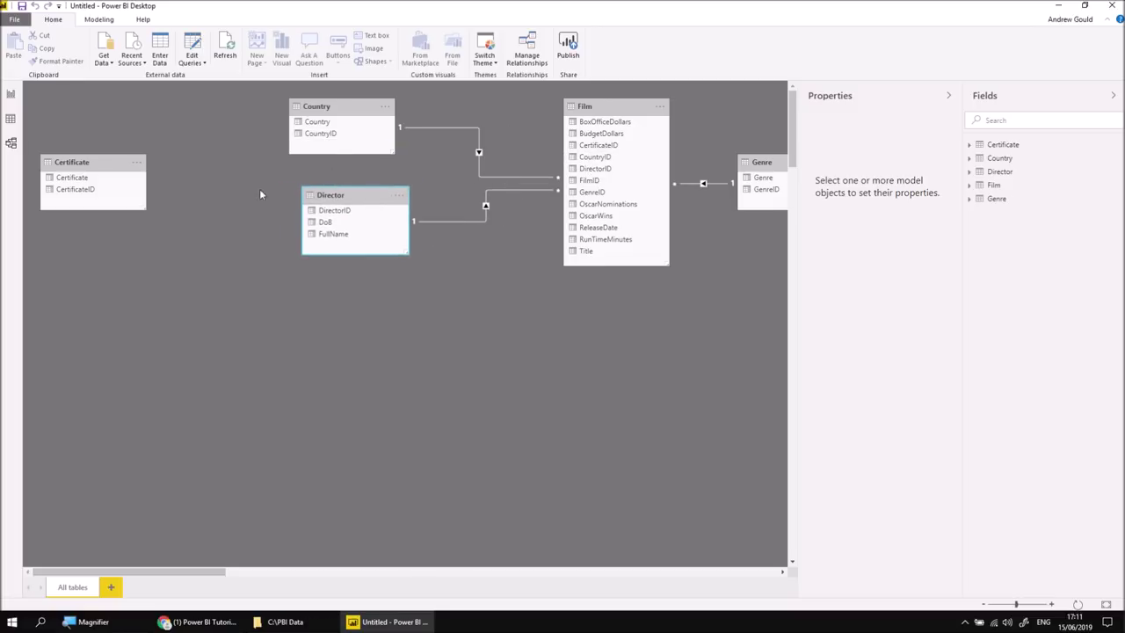
left_click_drag(81, 160, 605, 146)
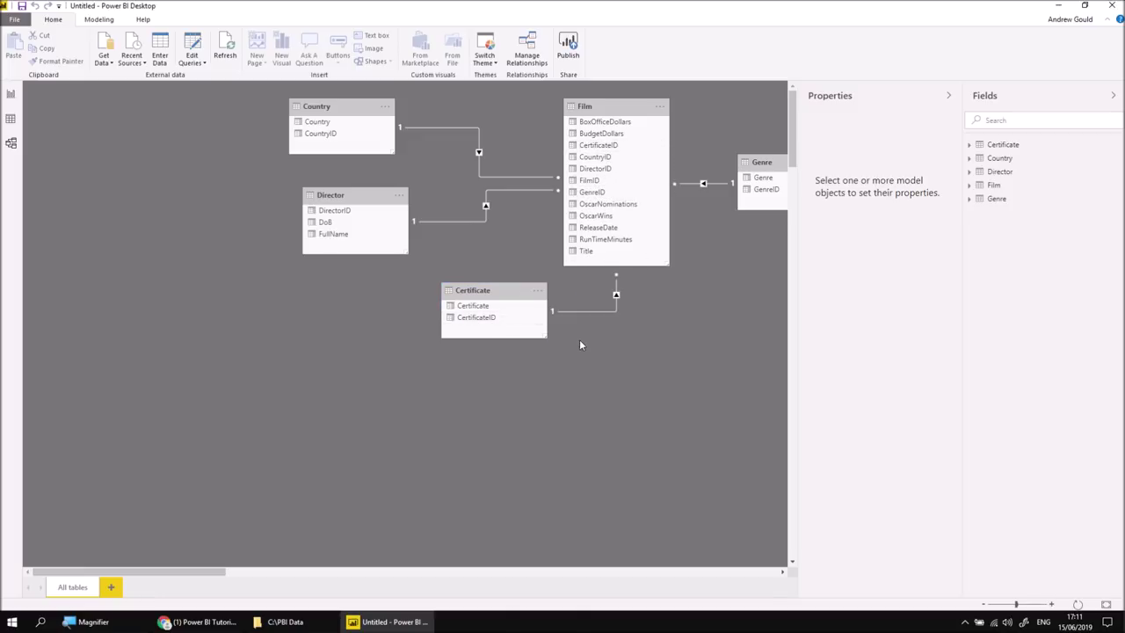
Turn autodetecting new relationships after data is loaded back on in the current file's data load options.
left_click(14, 19)
left_click(60, 272)
left_click(150, 54)
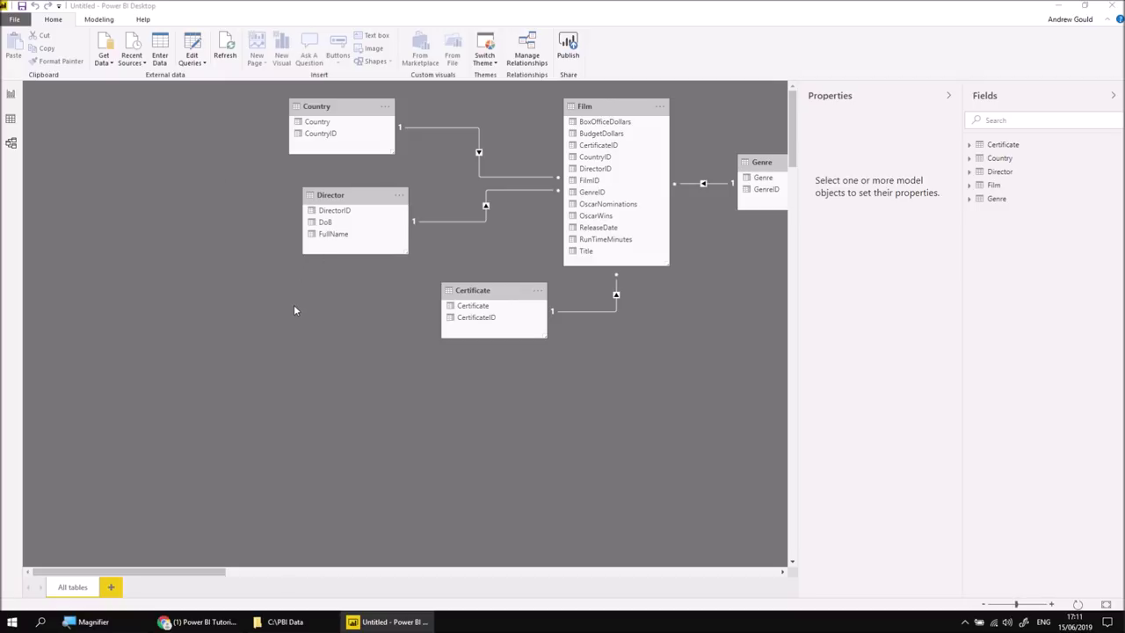
left_click(413, 409)
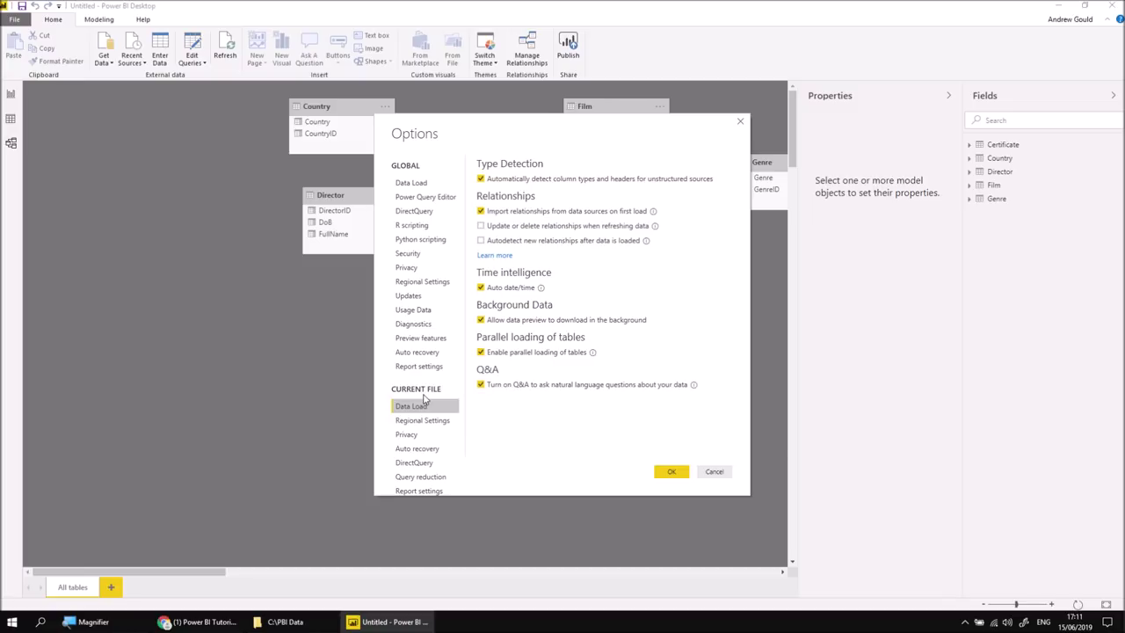
left_click(481, 239)
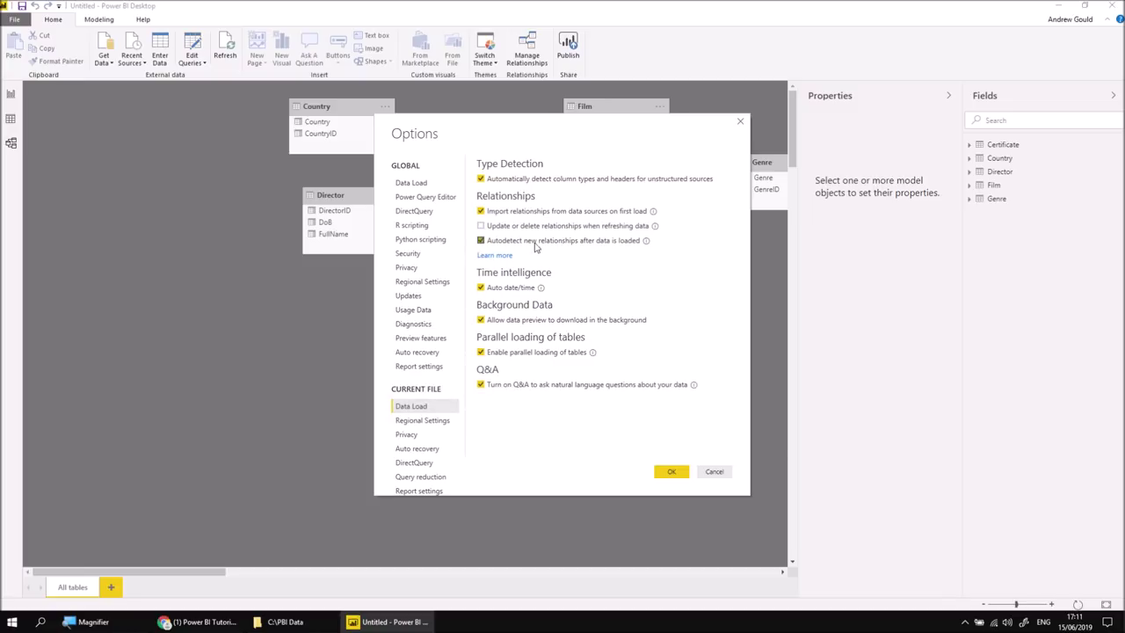
left_click(672, 474)
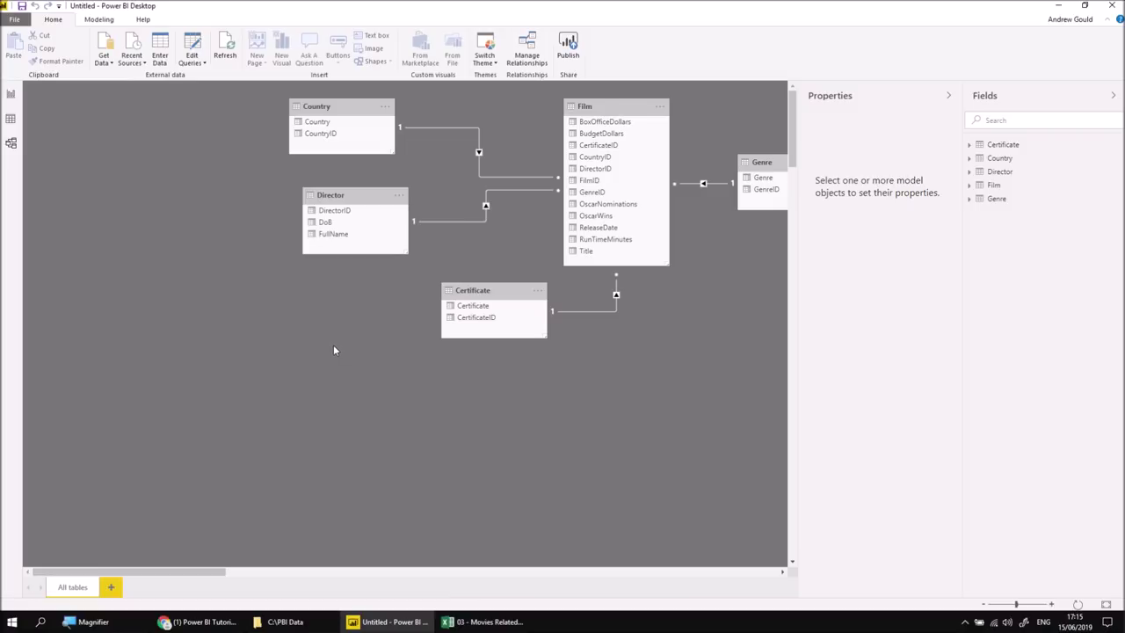
Open 03 - Movies Related Tables.xlsx from the PBI Data folder, examine how the tables are laid out on the All Data sheet, and close it.
left_click(285, 621)
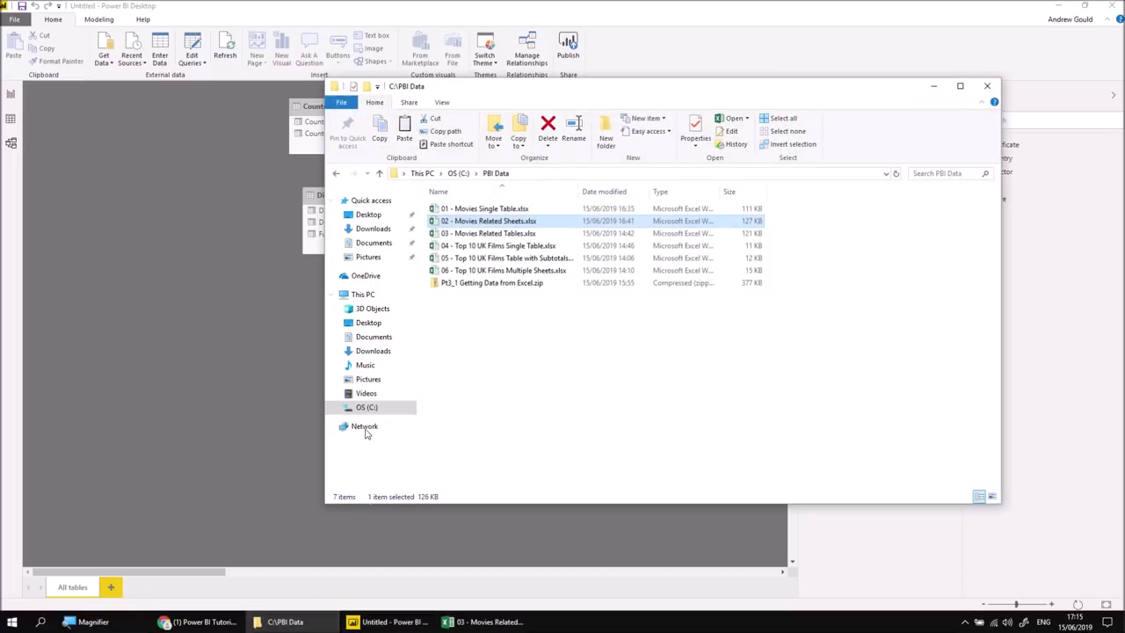
double_click(461, 235)
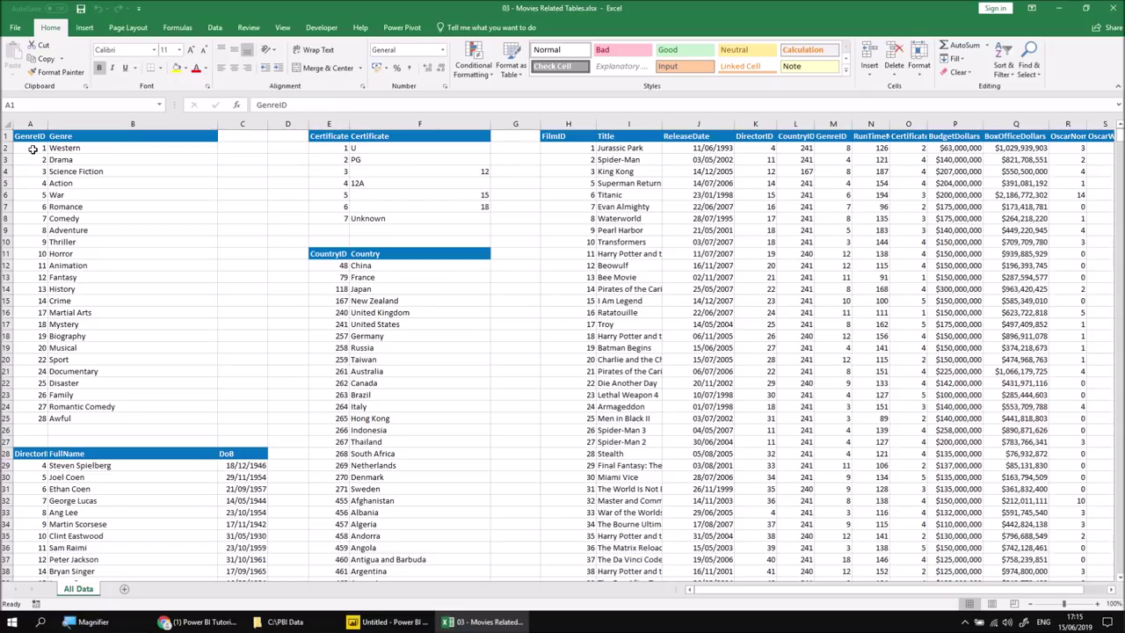
left_click_drag(29, 141, 152, 414)
left_click_drag(327, 138, 427, 215)
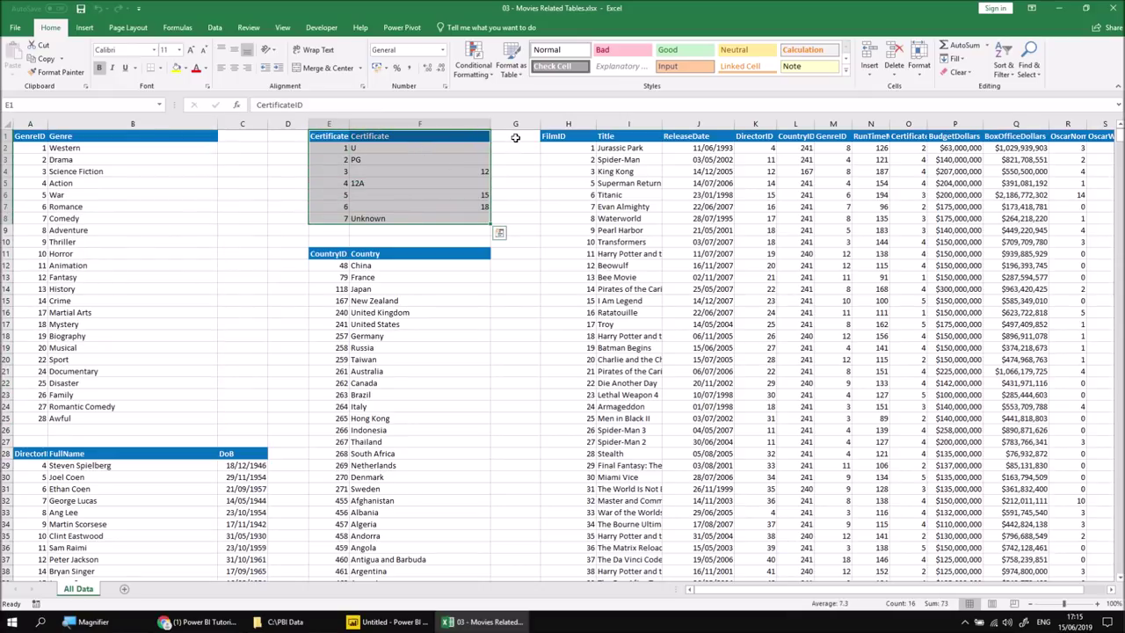
left_click(289, 137)
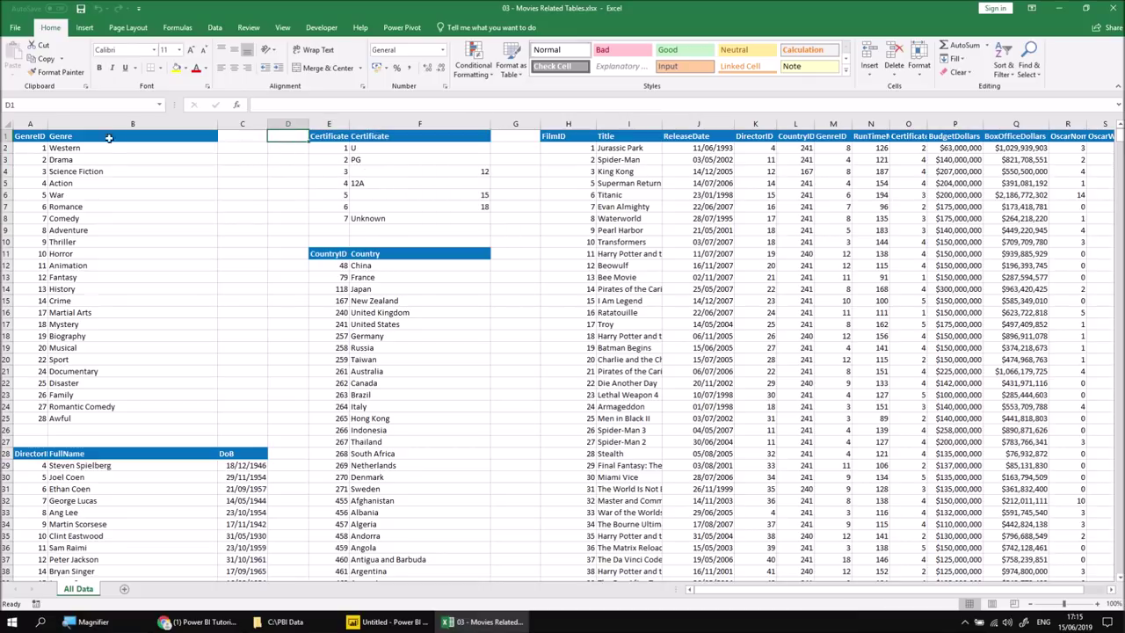
left_click(31, 136)
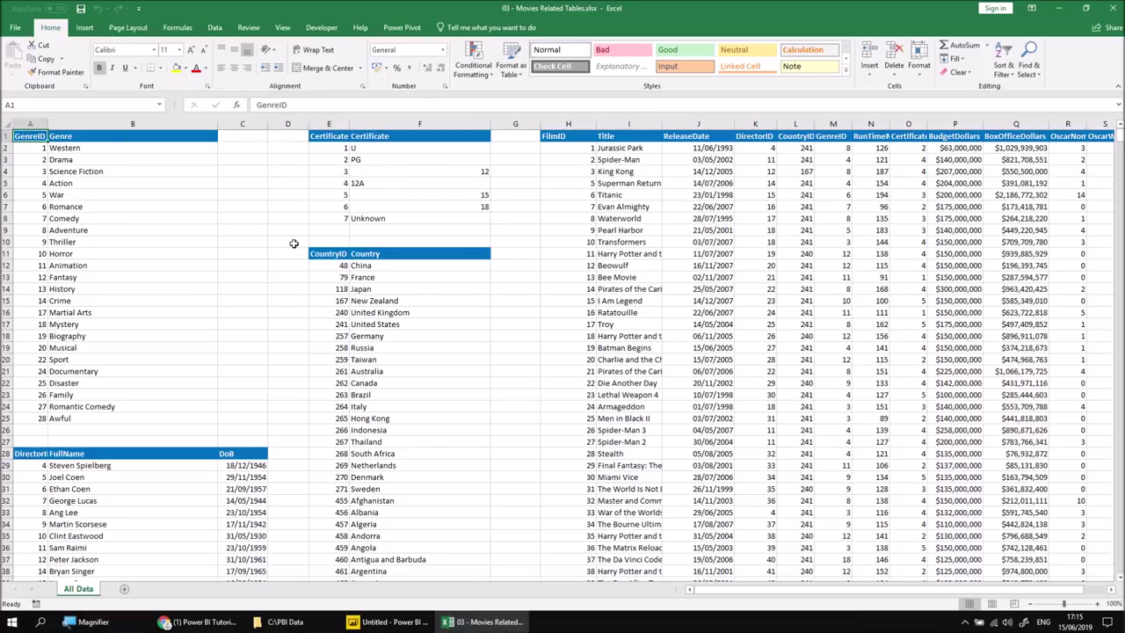
left_click(1114, 8)
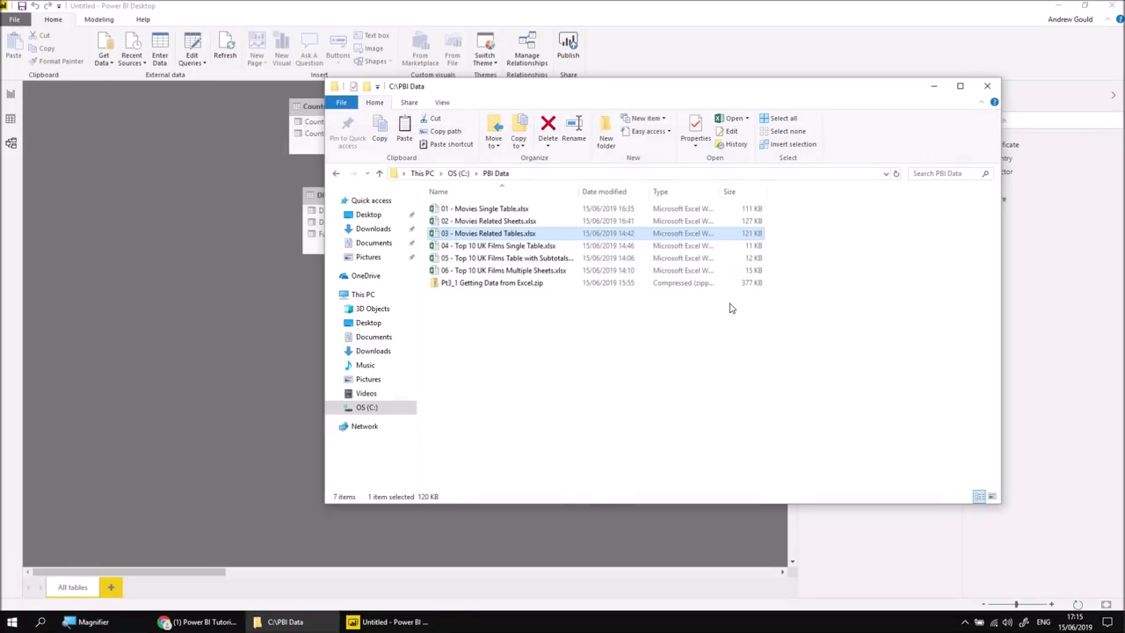
Back in Power BI Desktop, delete the Certificate, Country, Director, Film and Genre tables from the model.
left_click(224, 430)
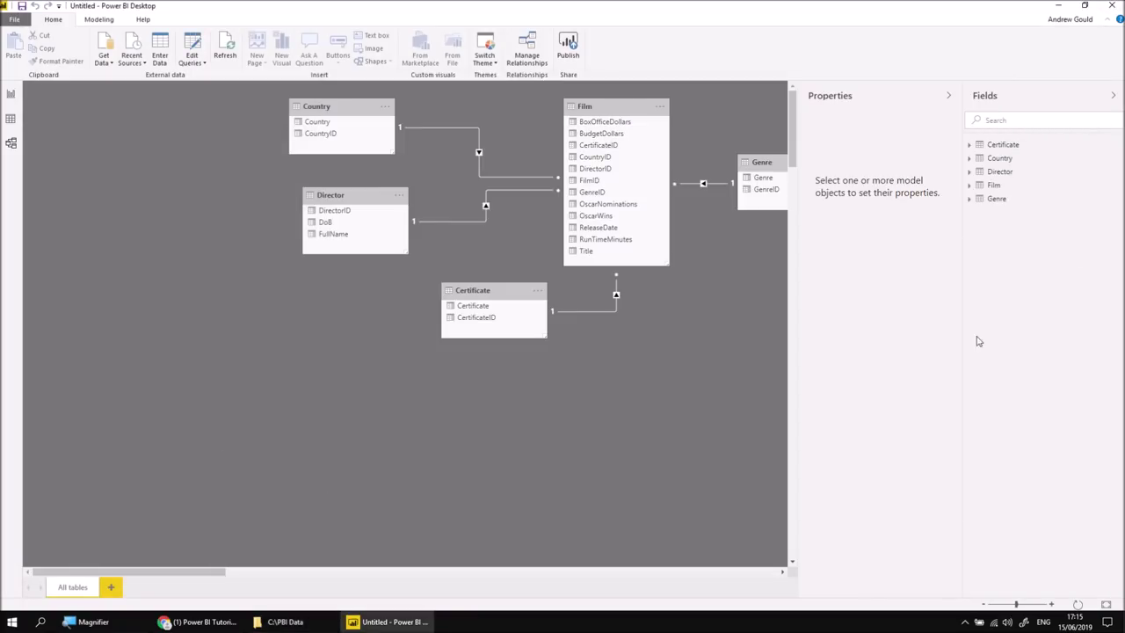
left_click(1002, 146)
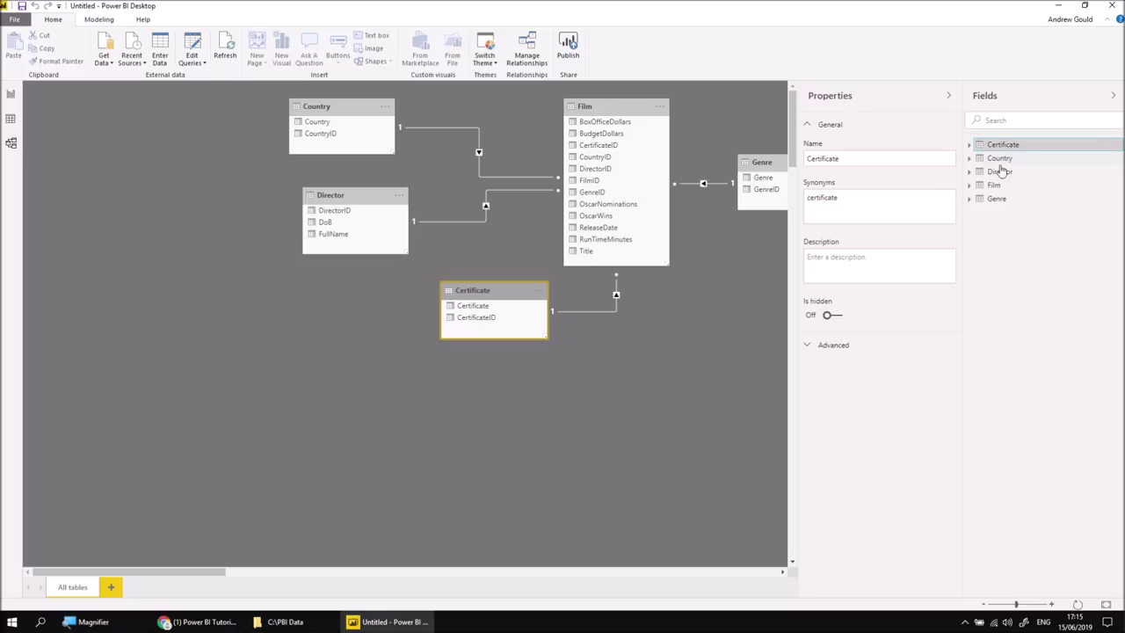
left_click(997, 199, "shift")
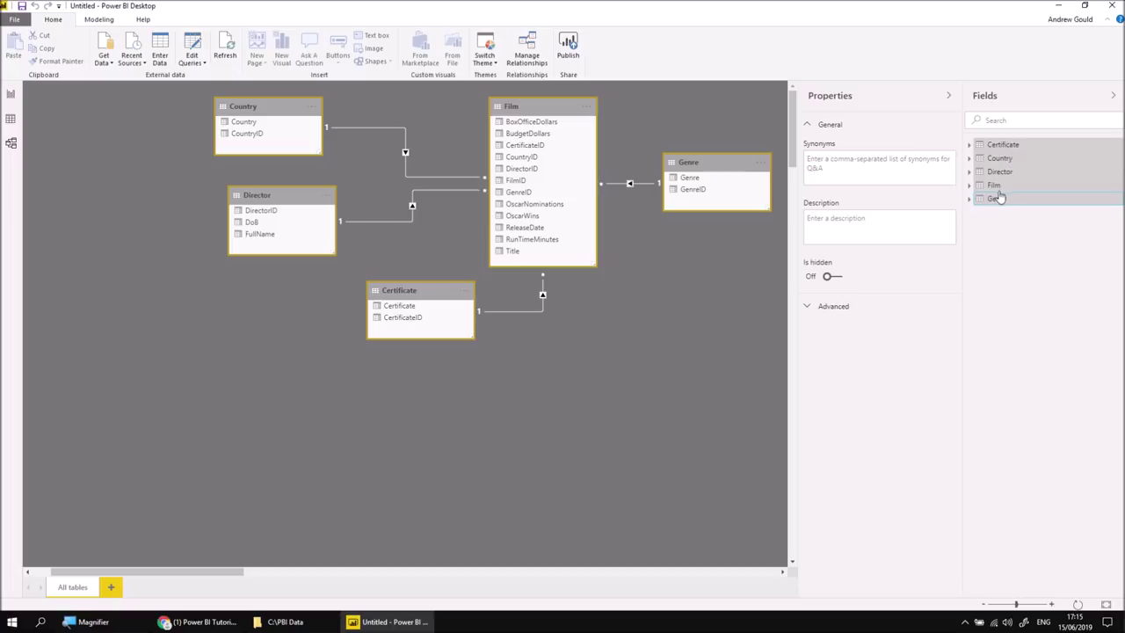
right_click(998, 201)
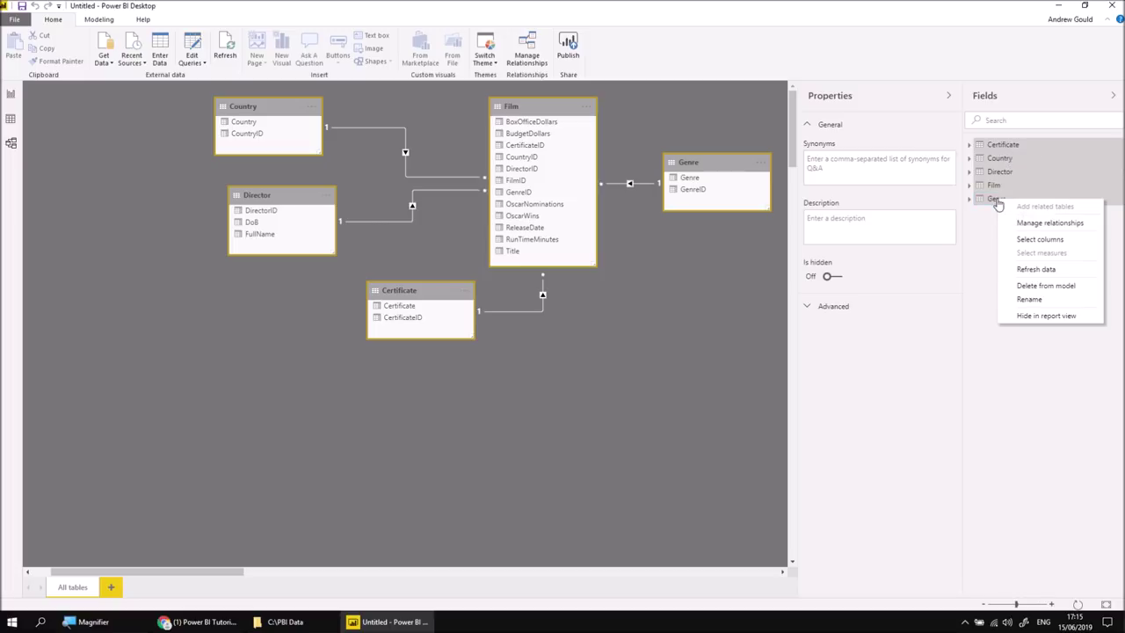
left_click(1038, 286)
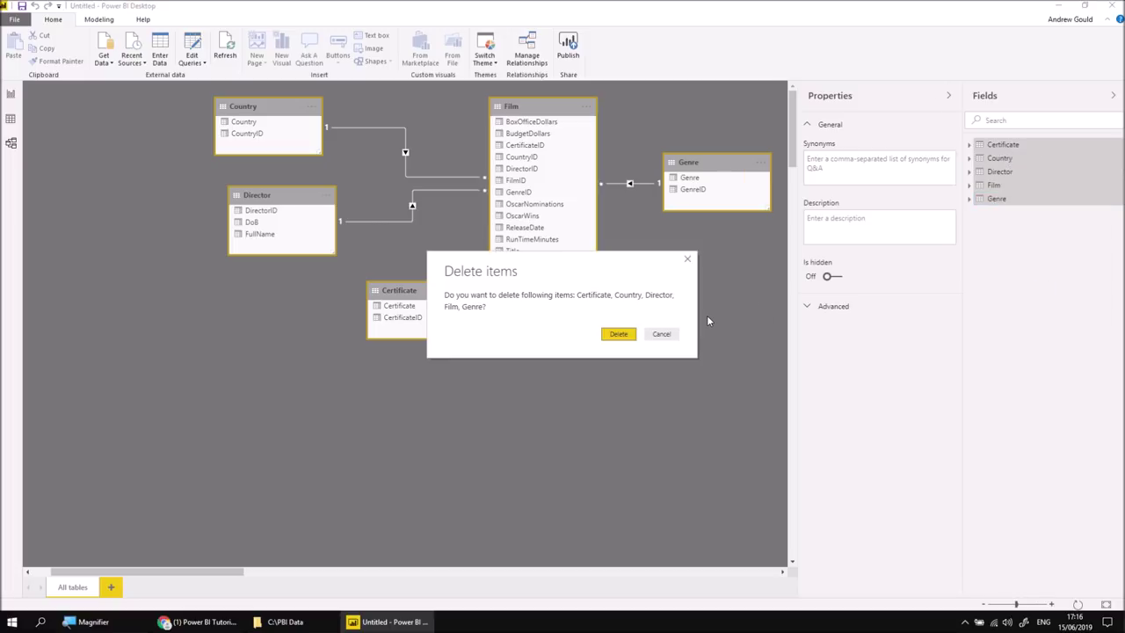
left_click(616, 334)
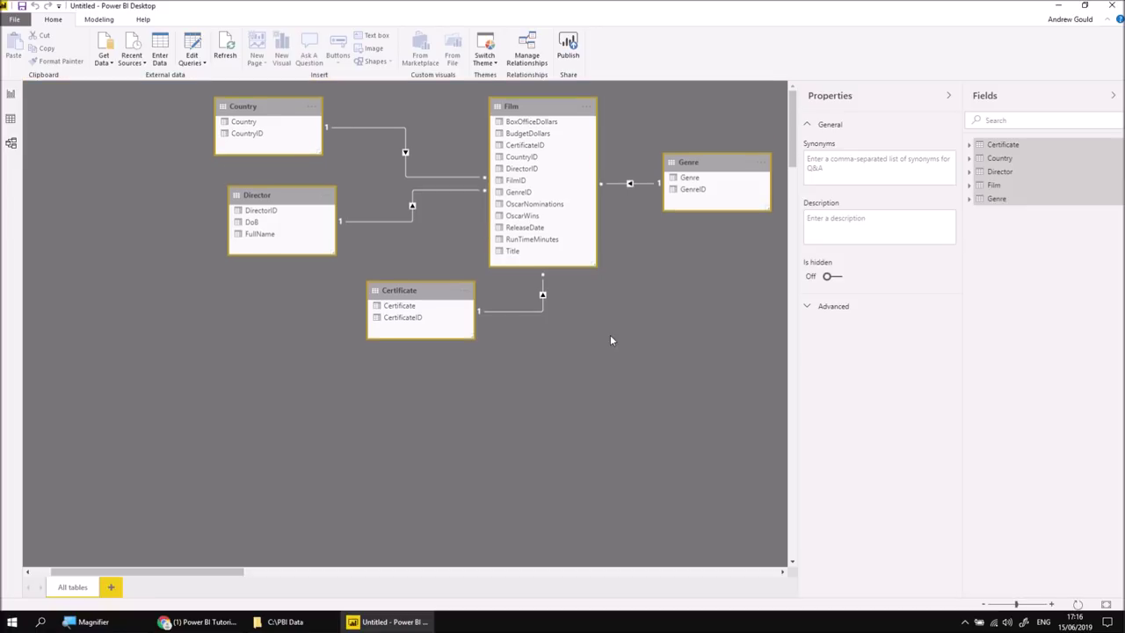
Preview the All Data sheet of 03 - Movies Related Tables.xlsx as an Excel import source, and cancel without loading it.
left_click(105, 69)
left_click(129, 95)
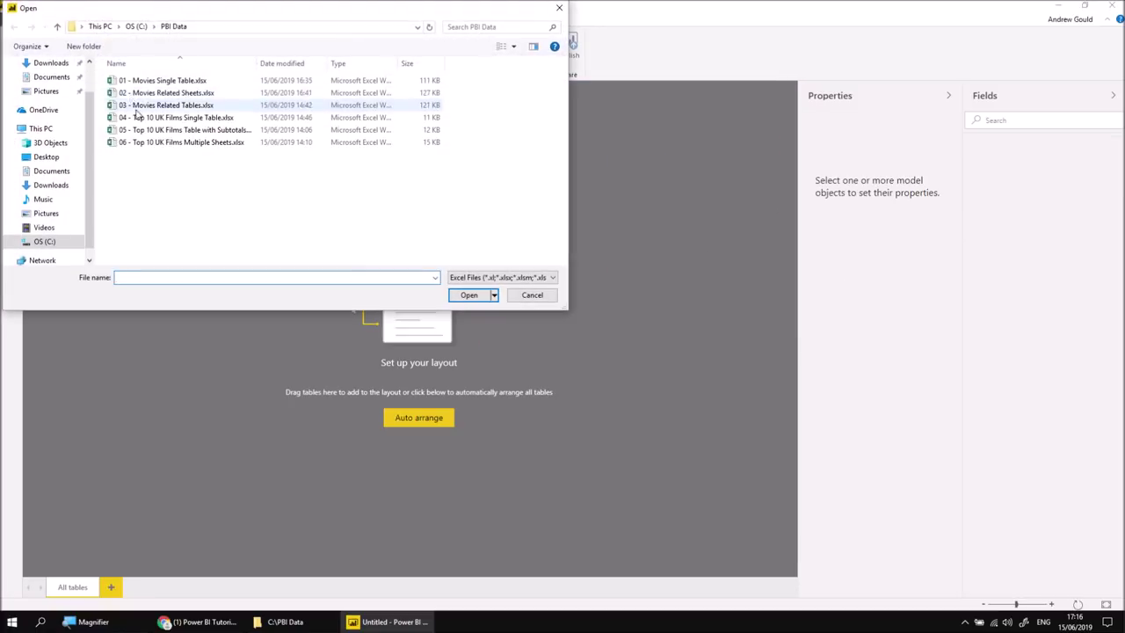
double_click(137, 106)
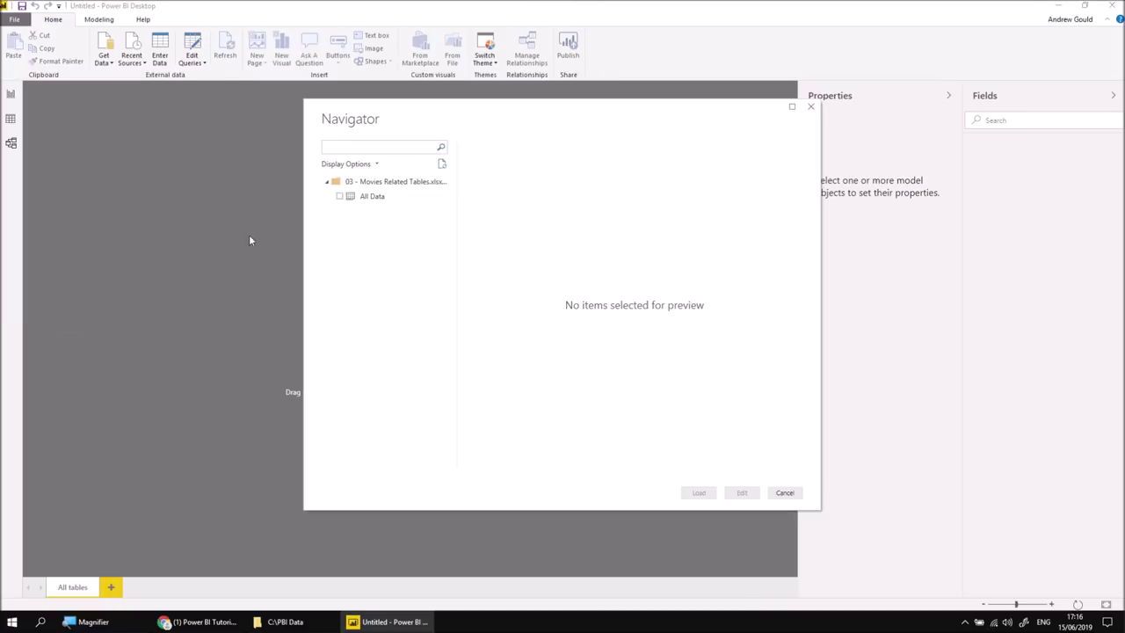
left_click(339, 196)
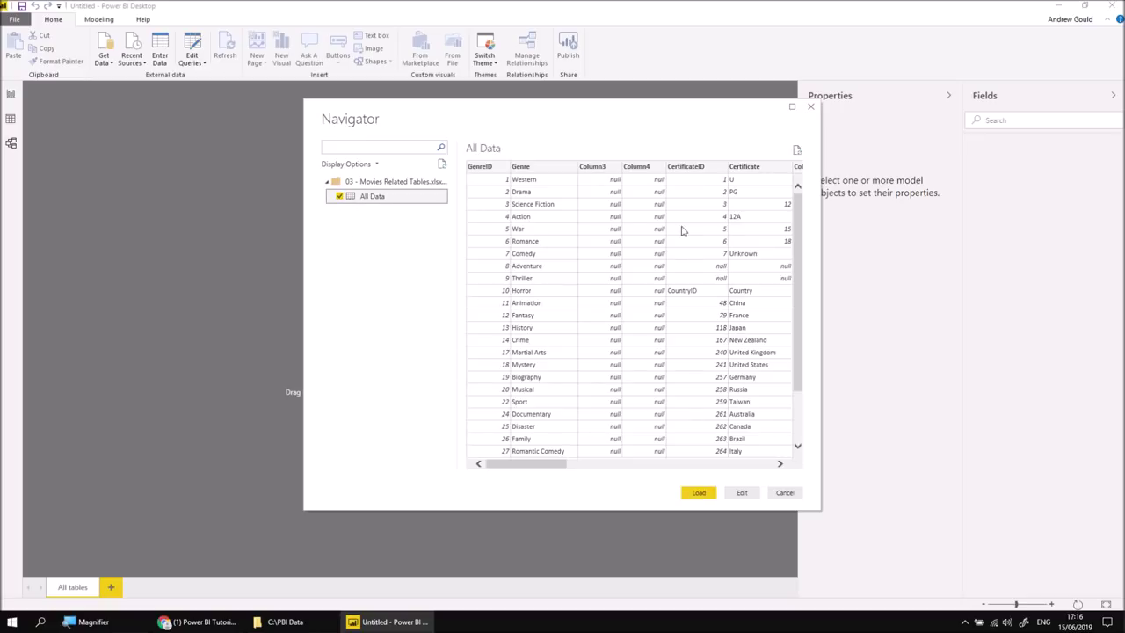
mouse_move(550, 463)
left_mouse_down()
mouse_move(641, 466)
mouse_move(533, 470)
left_mouse_up()
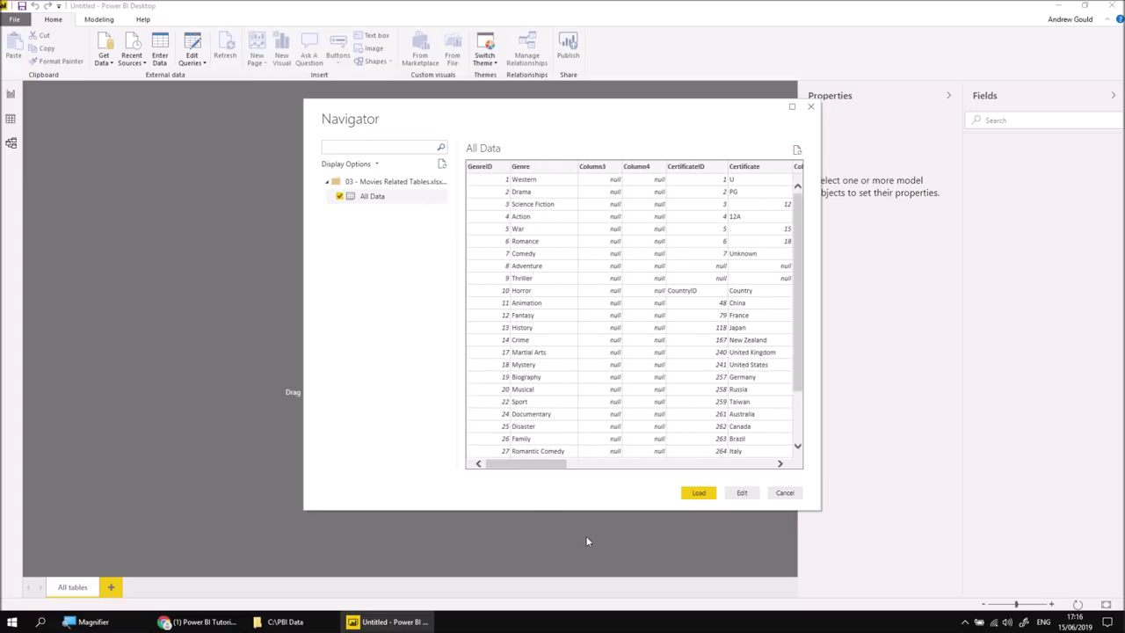
left_click(785, 494)
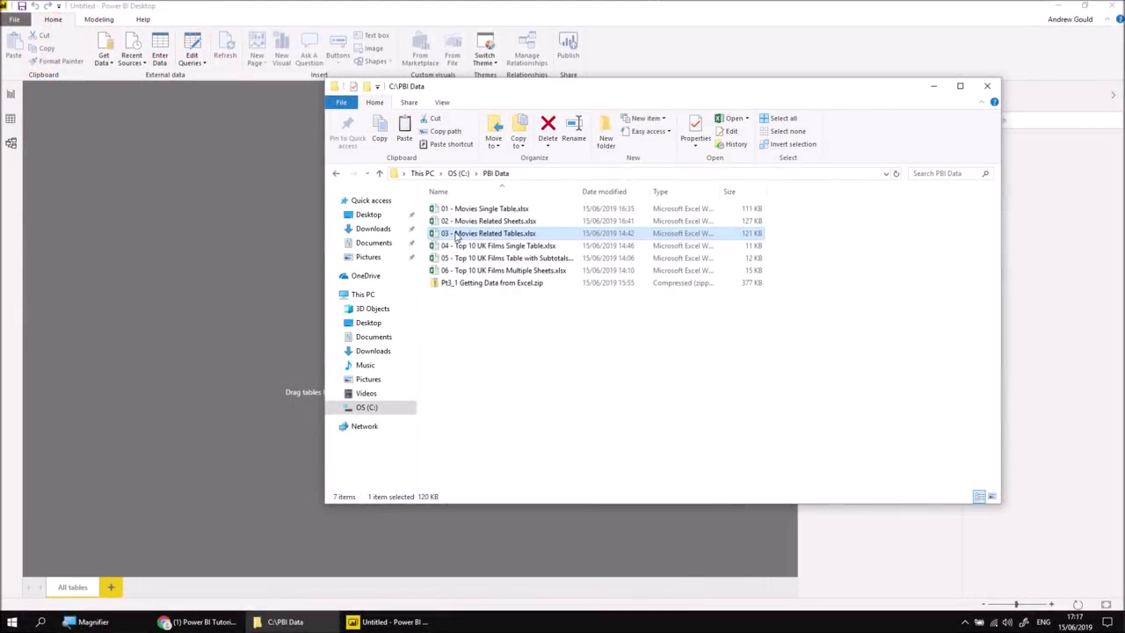
Reopen 03 - Movies Related Tables.xlsx in Excel and convert the genre list A1:B25 into a table with headers named Genre.
double_click(456, 235)
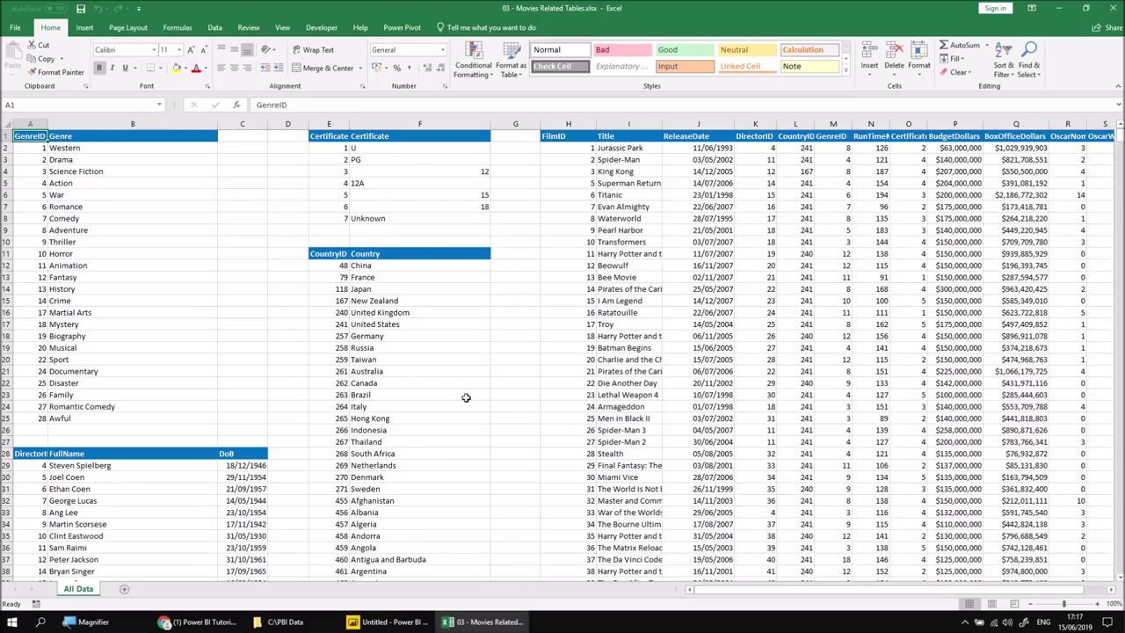
left_click(31, 147)
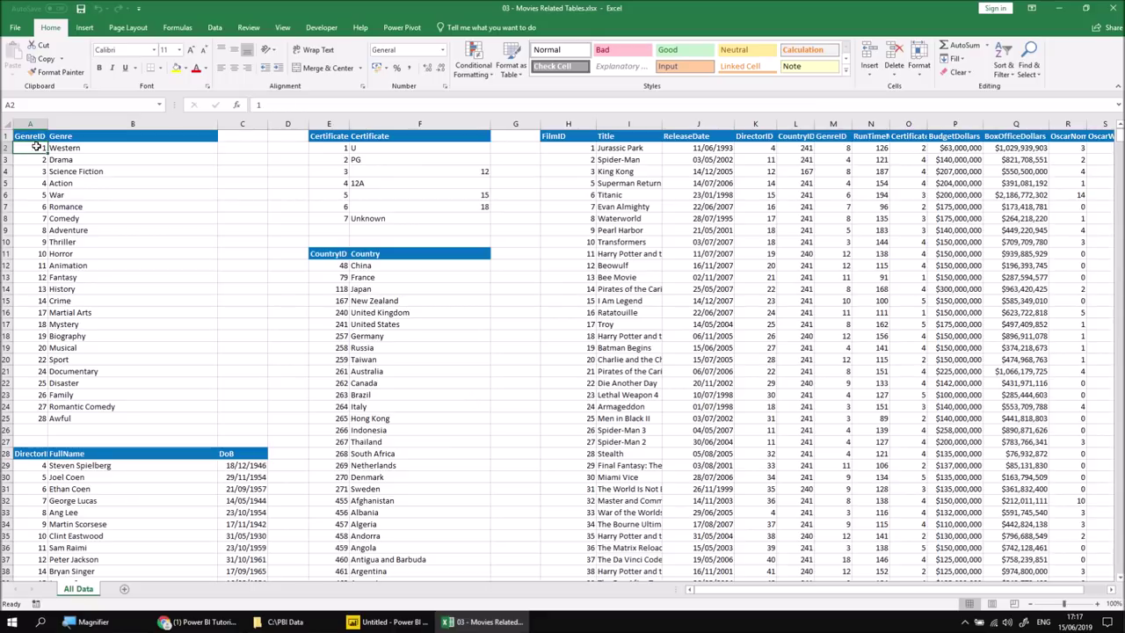
key("ctrl+t")
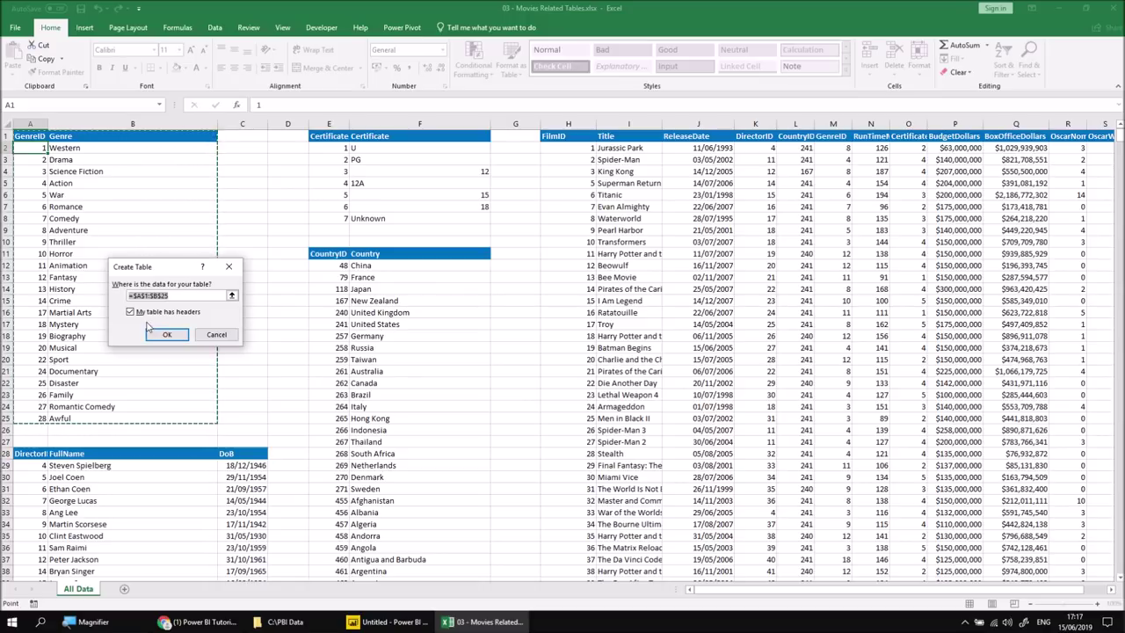
left_click(162, 334)
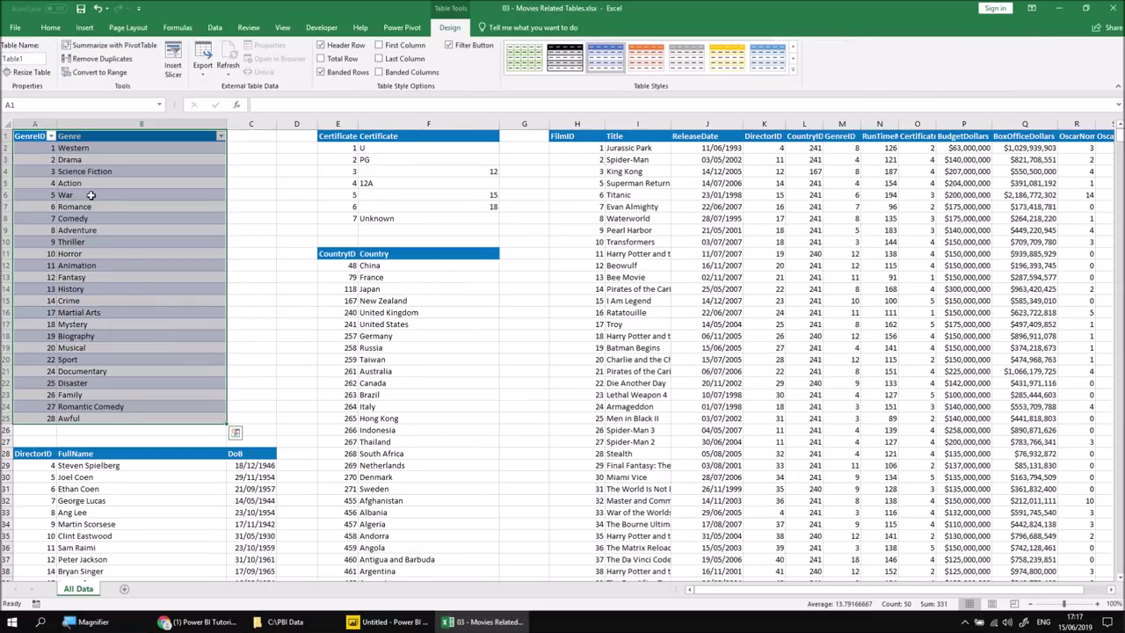
left_click(12, 58)
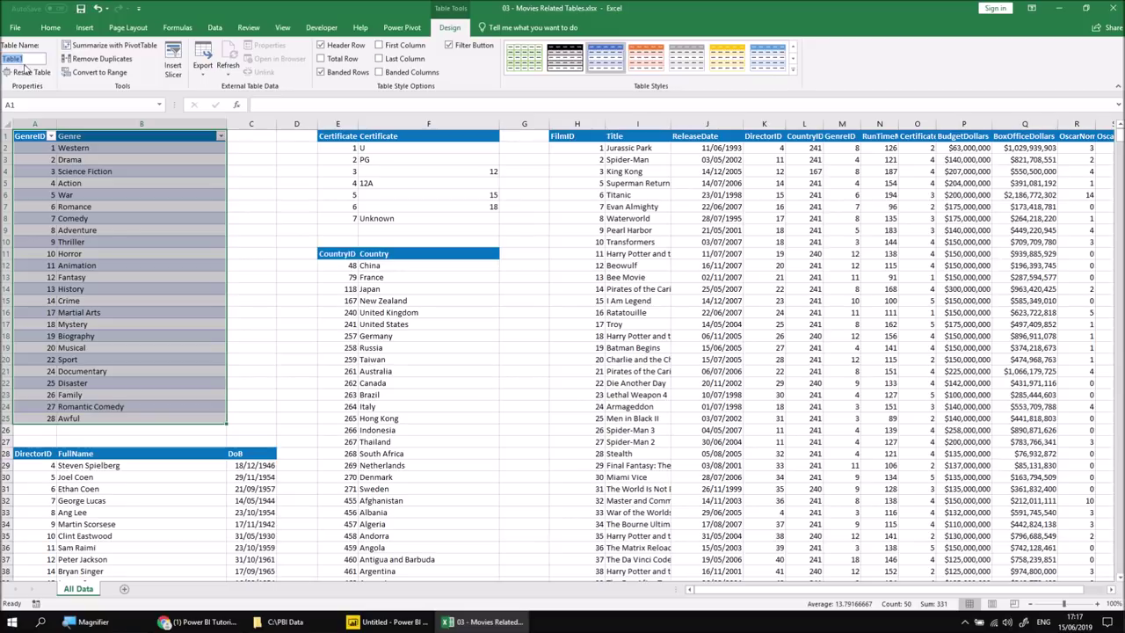
type("Genre")
key("Return")
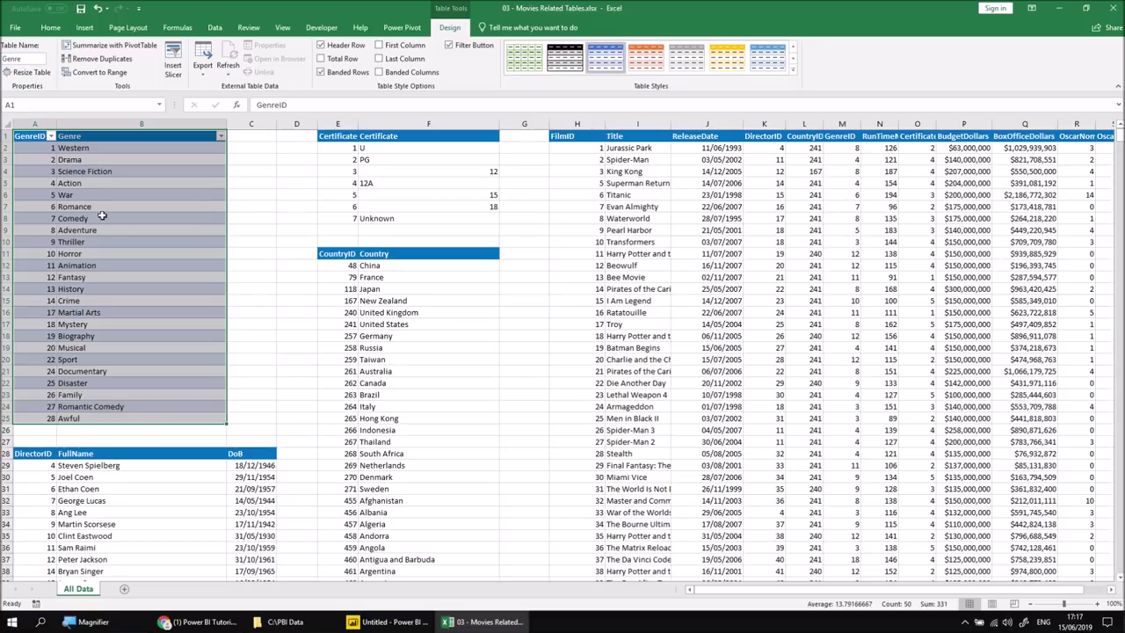
Convert the certificate list E1:F8 into a table with headers and name it Certificate.
left_click(335, 137)
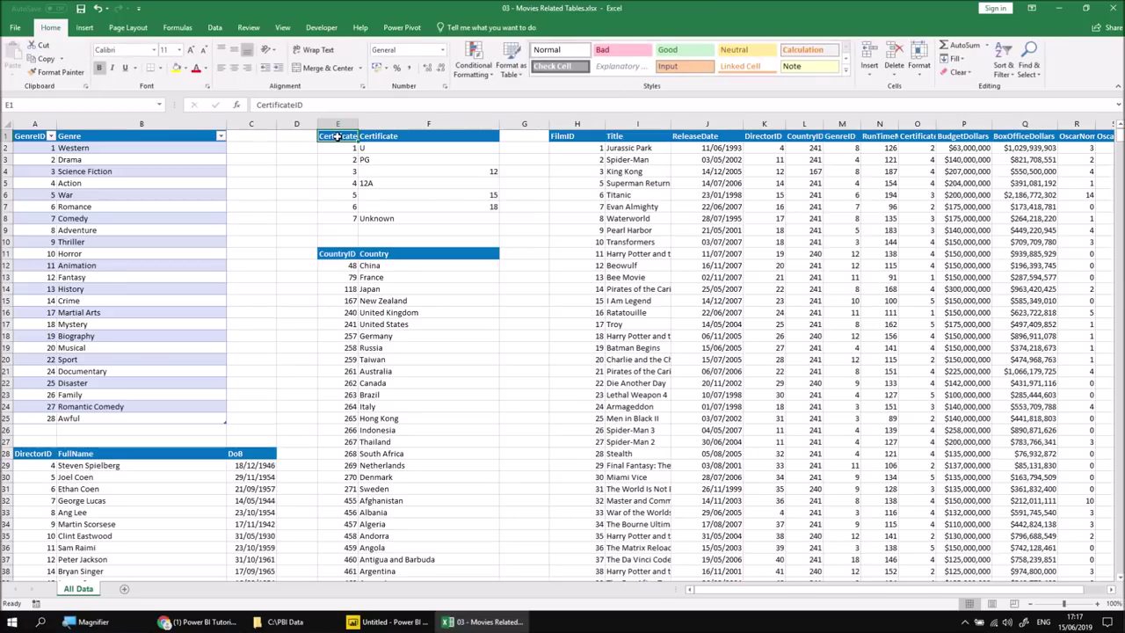
key("ctrl+t")
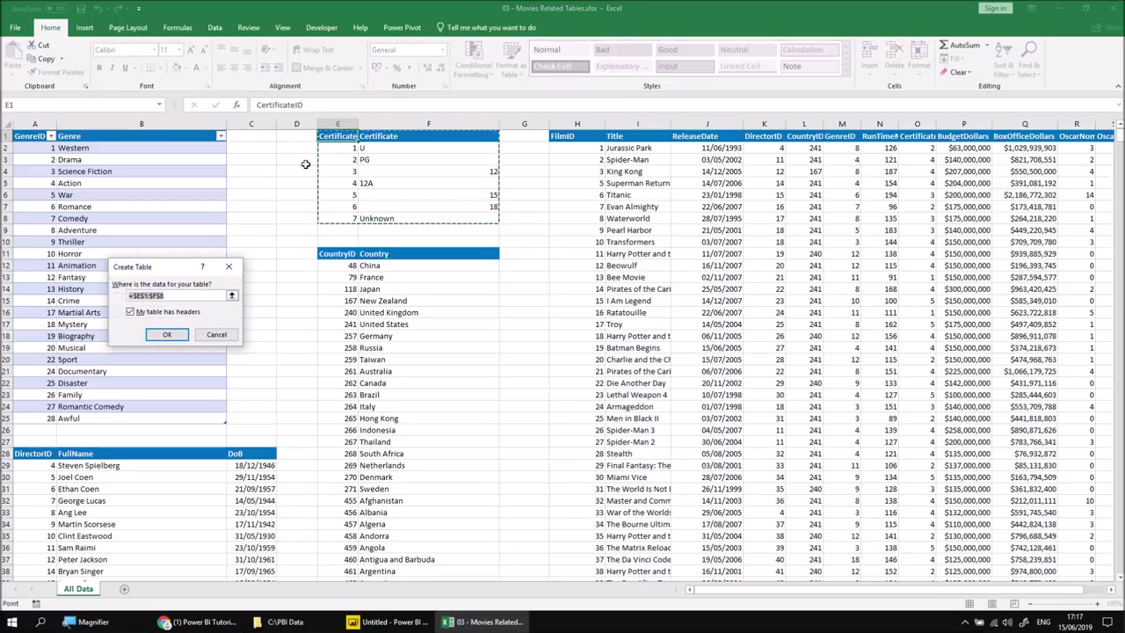
left_click(173, 337)
left_click(15, 59)
type("Certificate")
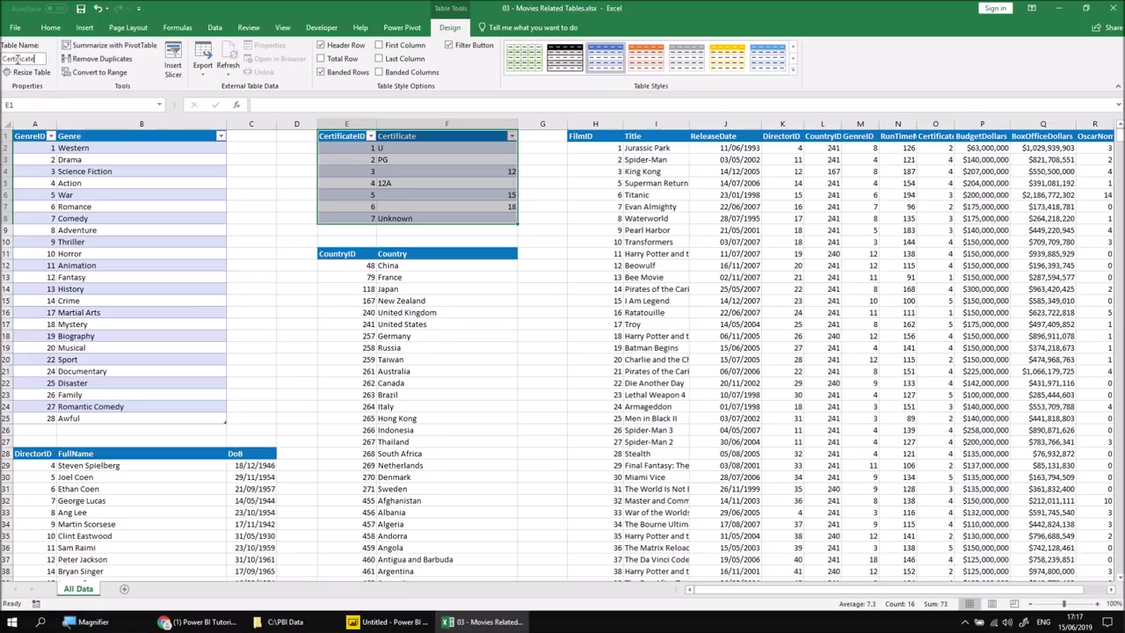
Convert the country list starting at E11 into a table with headers and name it Country.
left_click(353, 256)
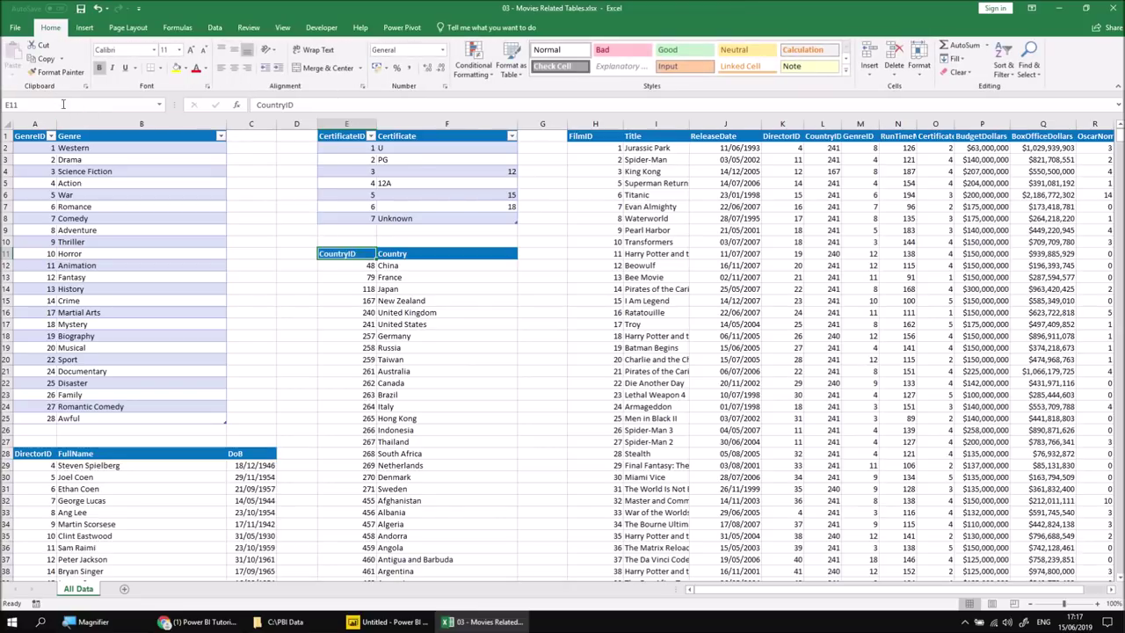
key("ctrl+t")
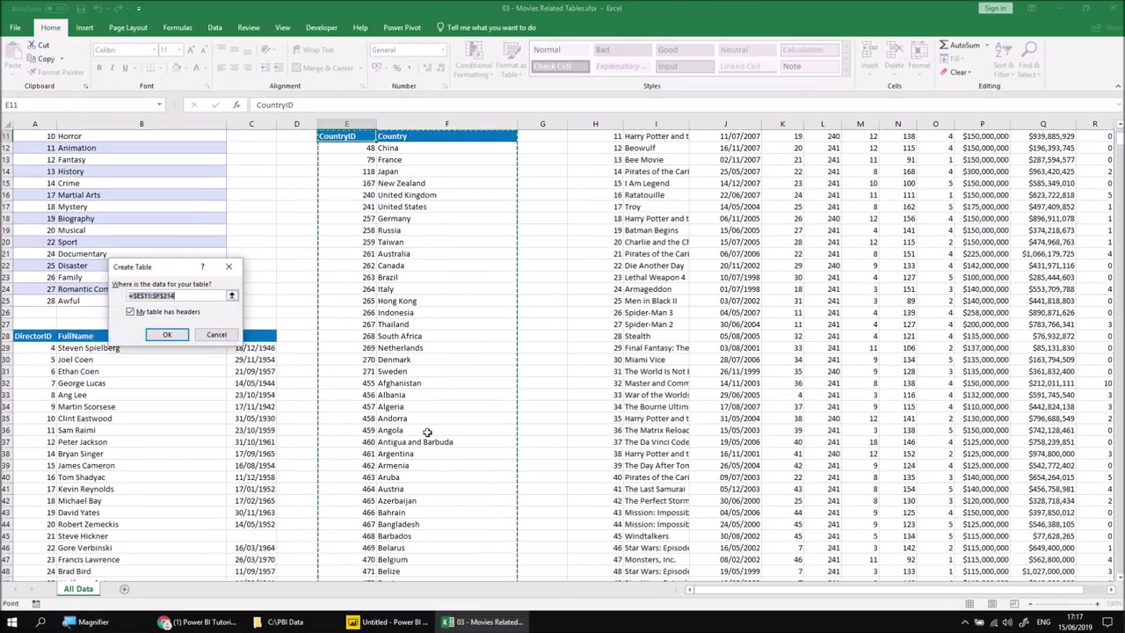
left_click(169, 337)
left_click(6, 59)
type("Co")
key("Return")
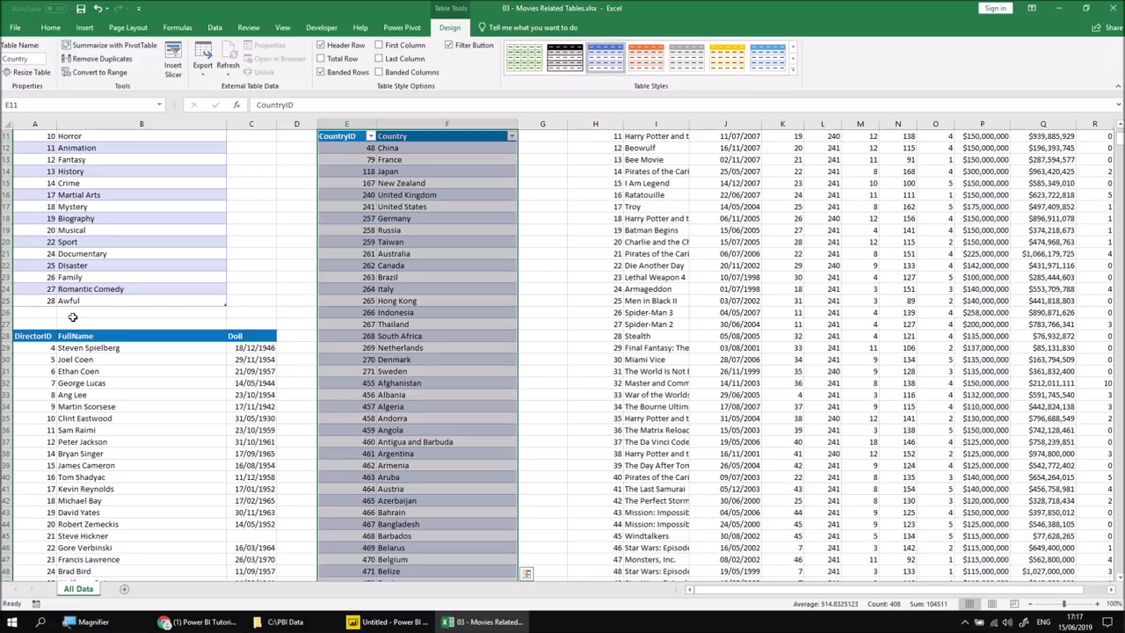
Convert the director list starting at A28 into a table with headers and name it Director.
left_click(52, 335)
key("ctrl+t")
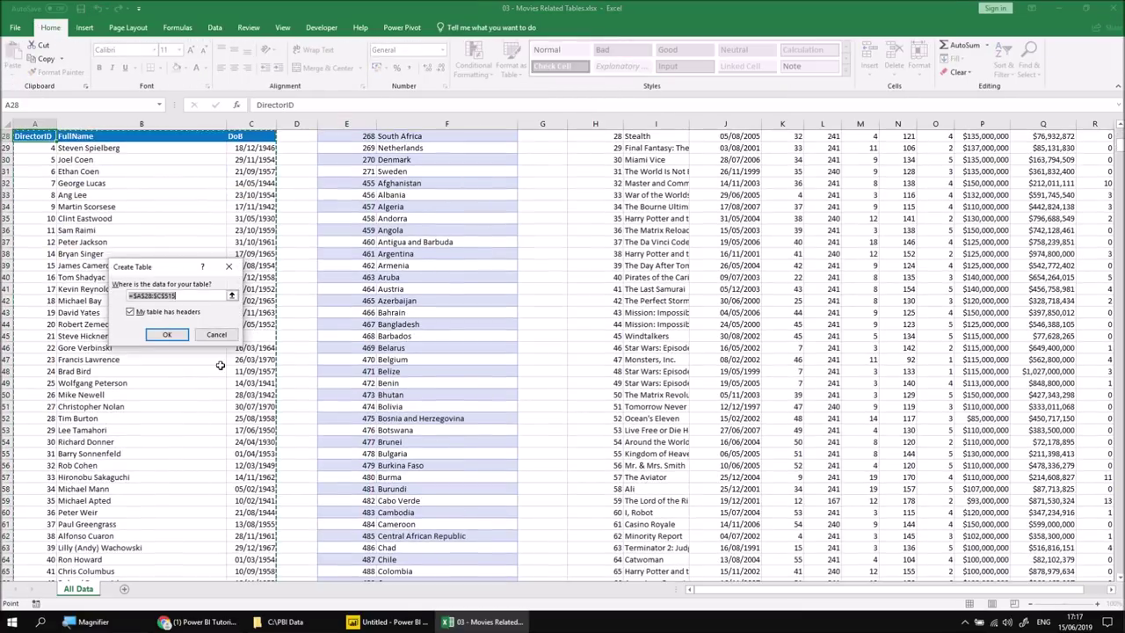
left_click(167, 336)
left_click(5, 60)
type("Dire")
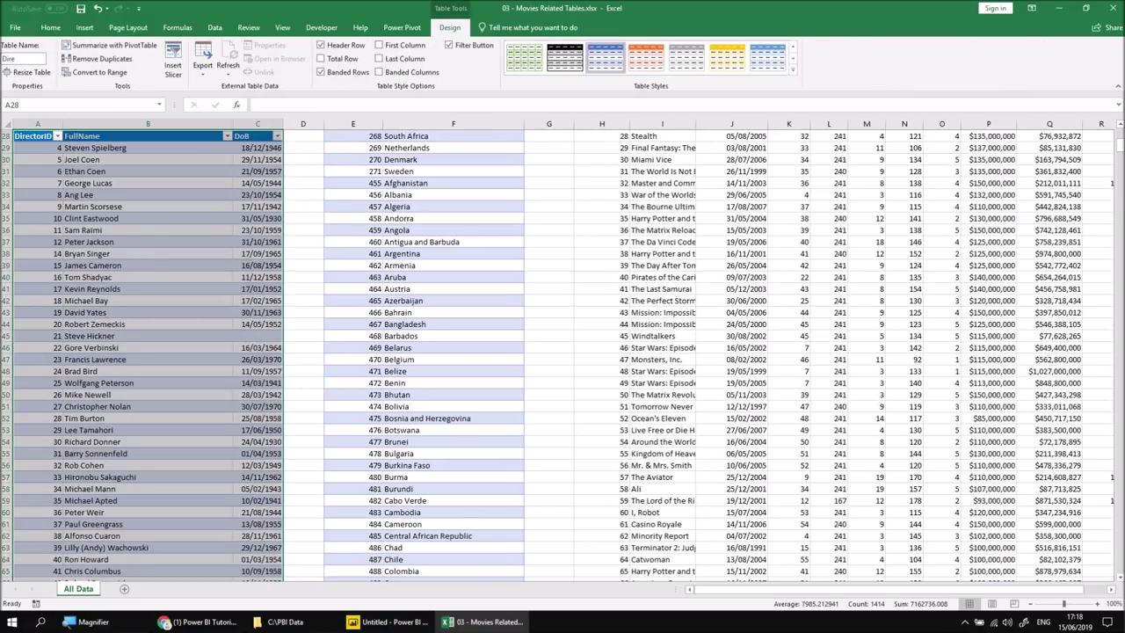
key("Return")
Convert the film list starting at H1 into a table with headers named Film, and save the workbook.
scroll(671, 260, "up", 9)
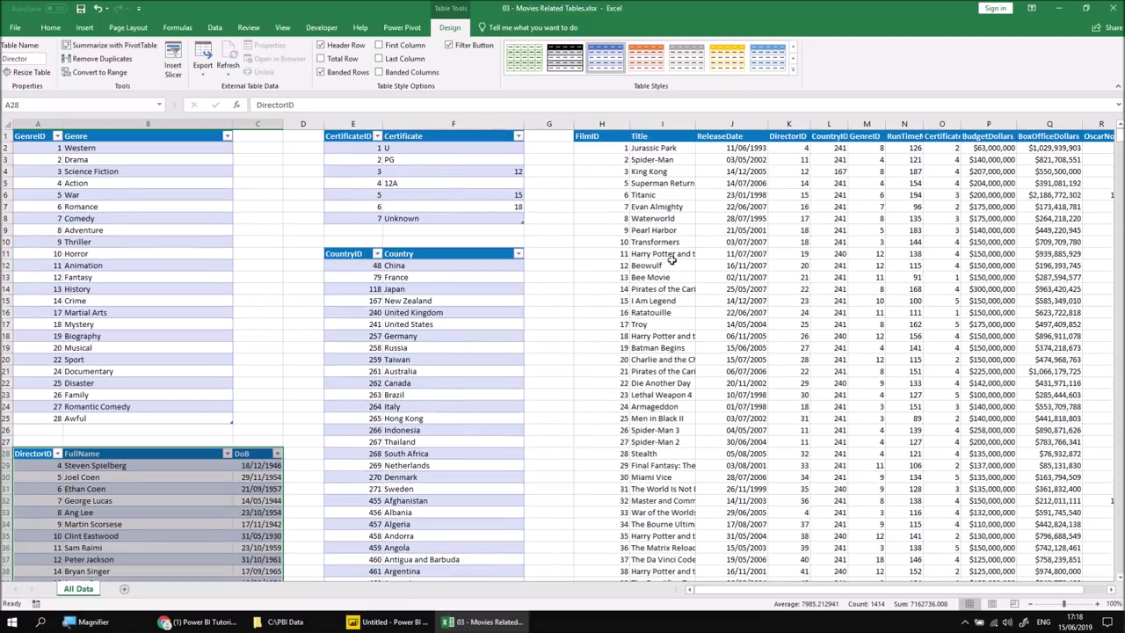
left_click(600, 133)
key("ctrl+t")
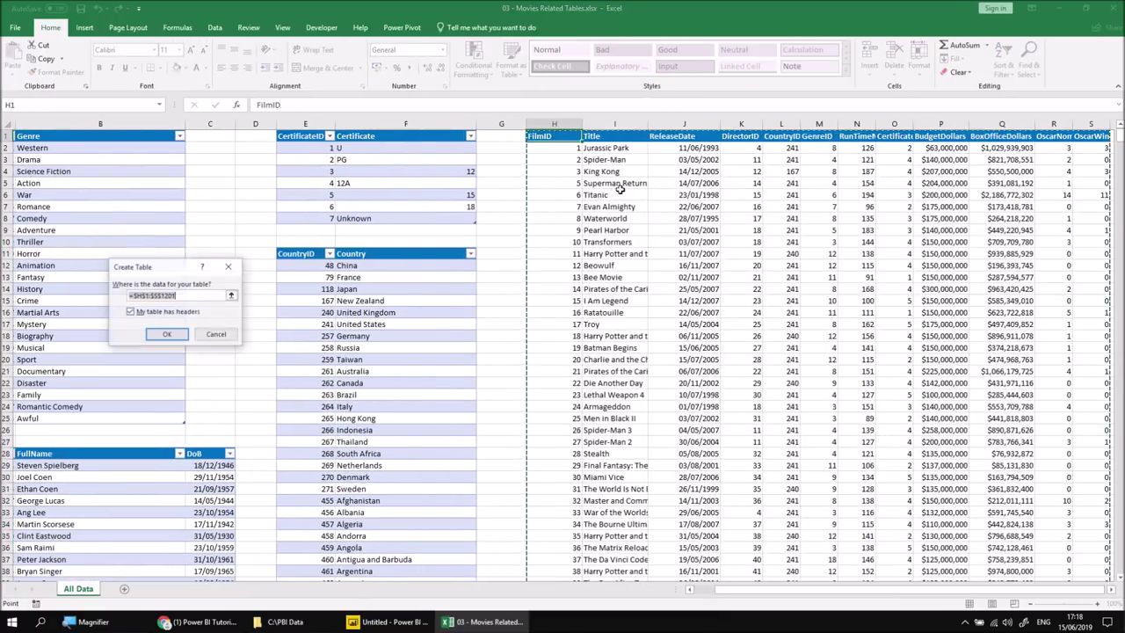
left_click(163, 334)
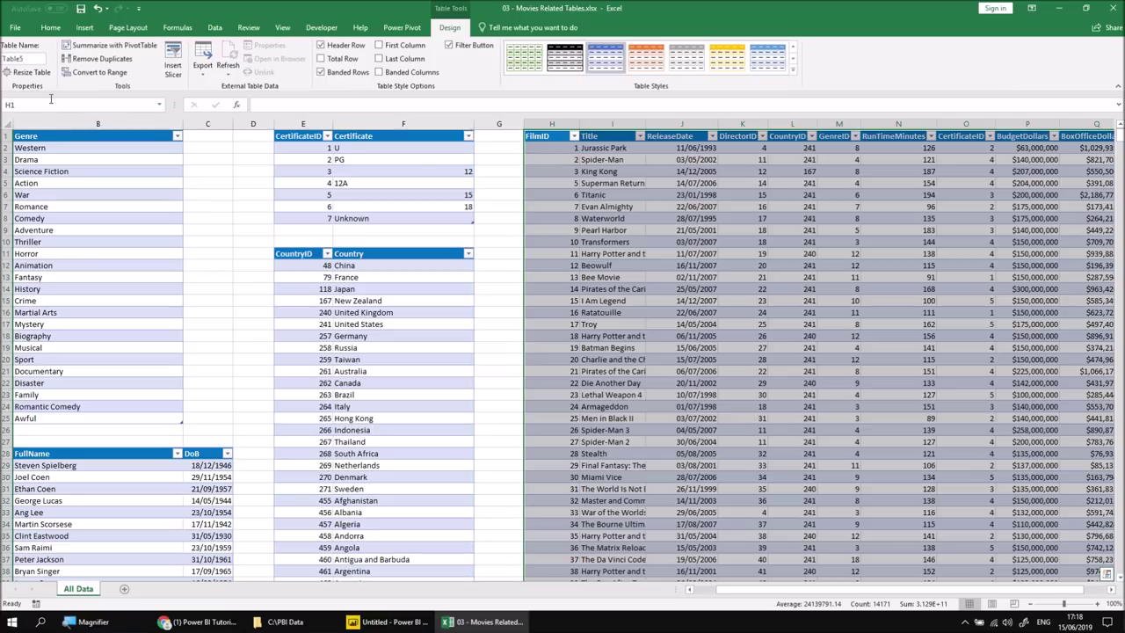
left_click(23, 58)
type("Film")
key("Return")
left_click(80, 11)
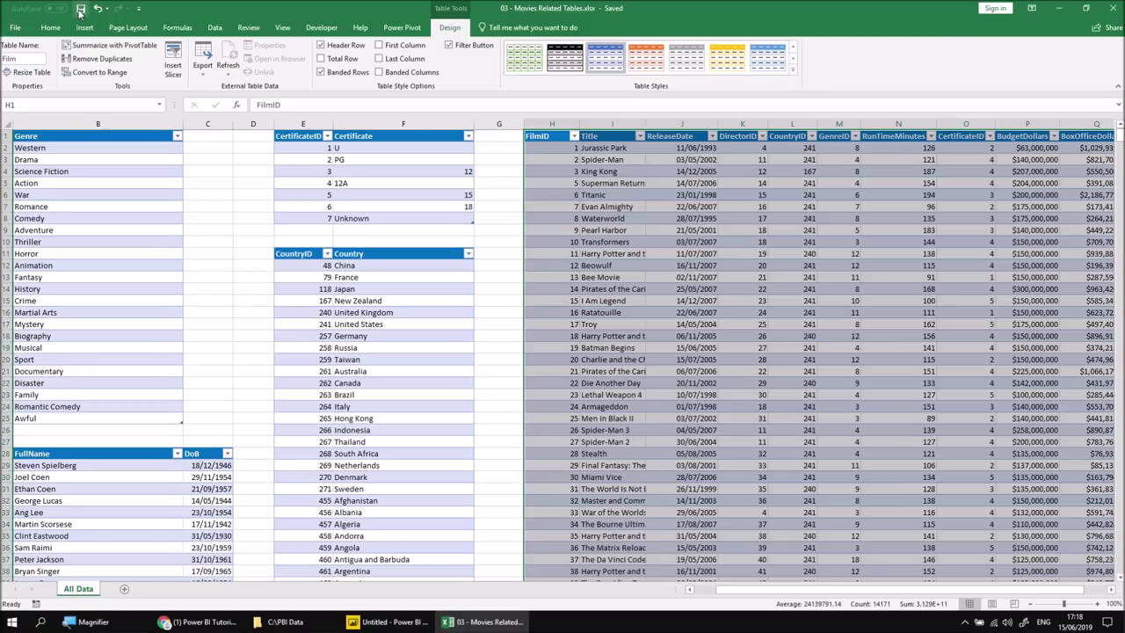
Close the Excel workbook, and in Power BI Desktop connect to the Excel file 03 - Movies Related Tables.xlsx.
left_click(1116, 8)
left_click(152, 281)
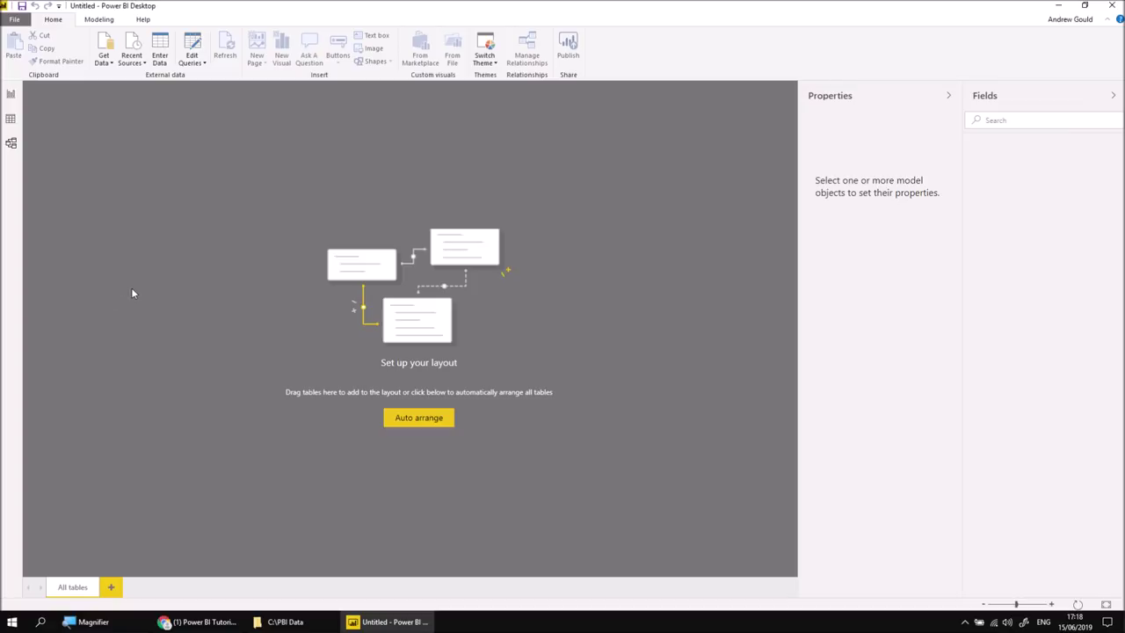
left_click(105, 62)
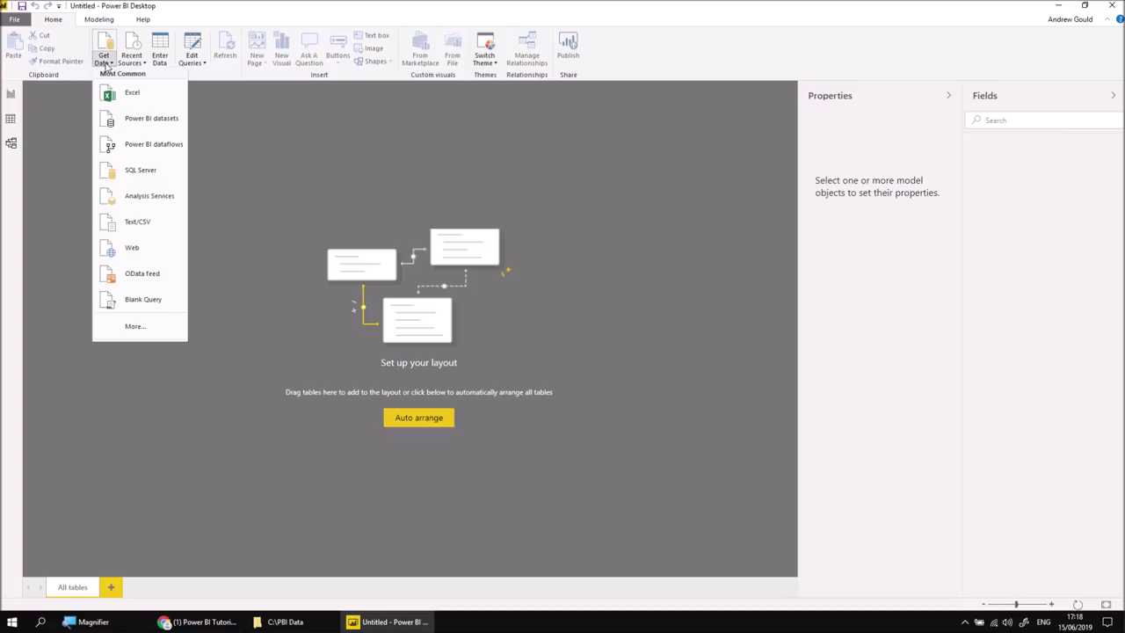
left_click(130, 97)
double_click(143, 106)
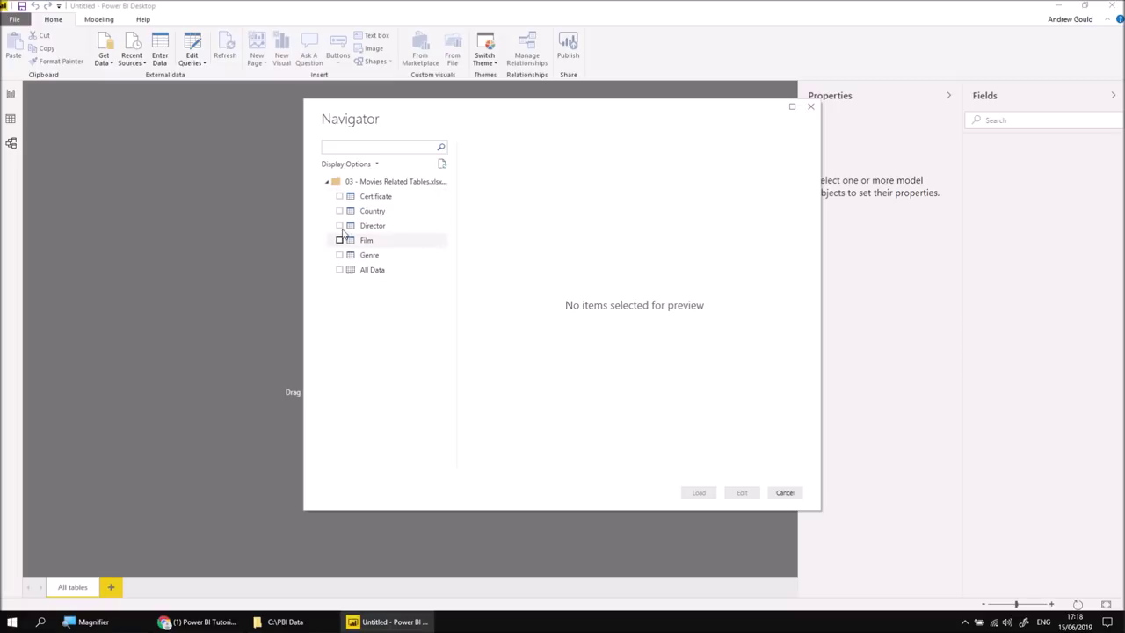
Select the Certificate, Country, Director, Film and Genre tables from the workbook and load them into the model.
left_click(339, 196)
left_click(339, 211)
left_click(339, 225)
left_click(340, 240)
left_click(339, 255)
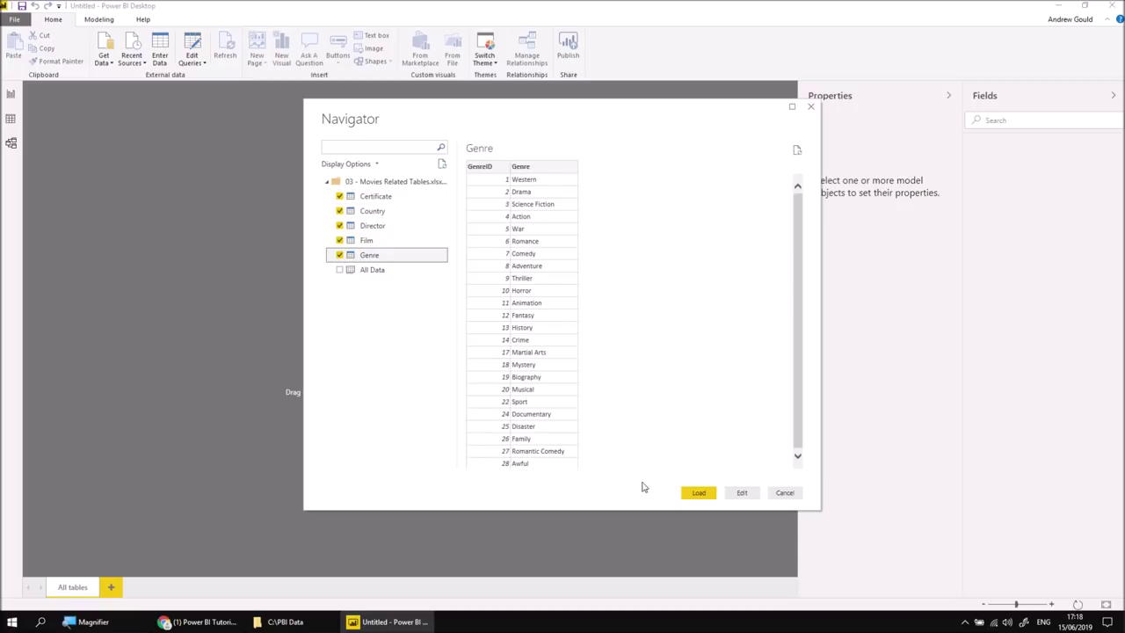
left_click(698, 493)
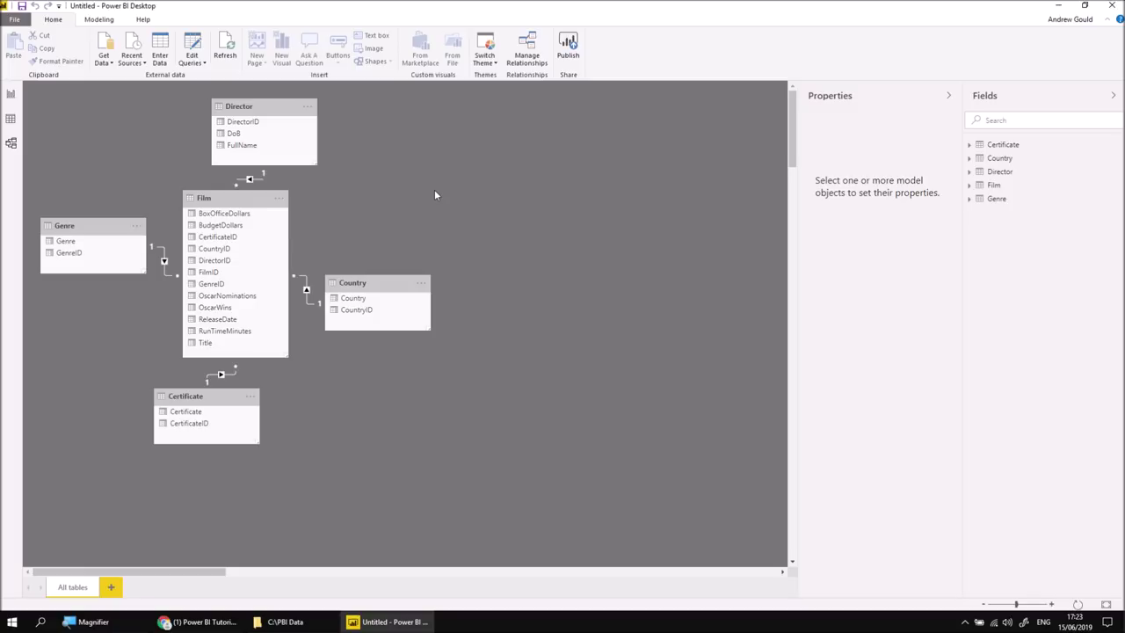
Open 04 - Top 10 UK Films Single Table.xlsx in Excel, examine its title row, column headings and data layout, and close the workbook.
left_click(299, 624)
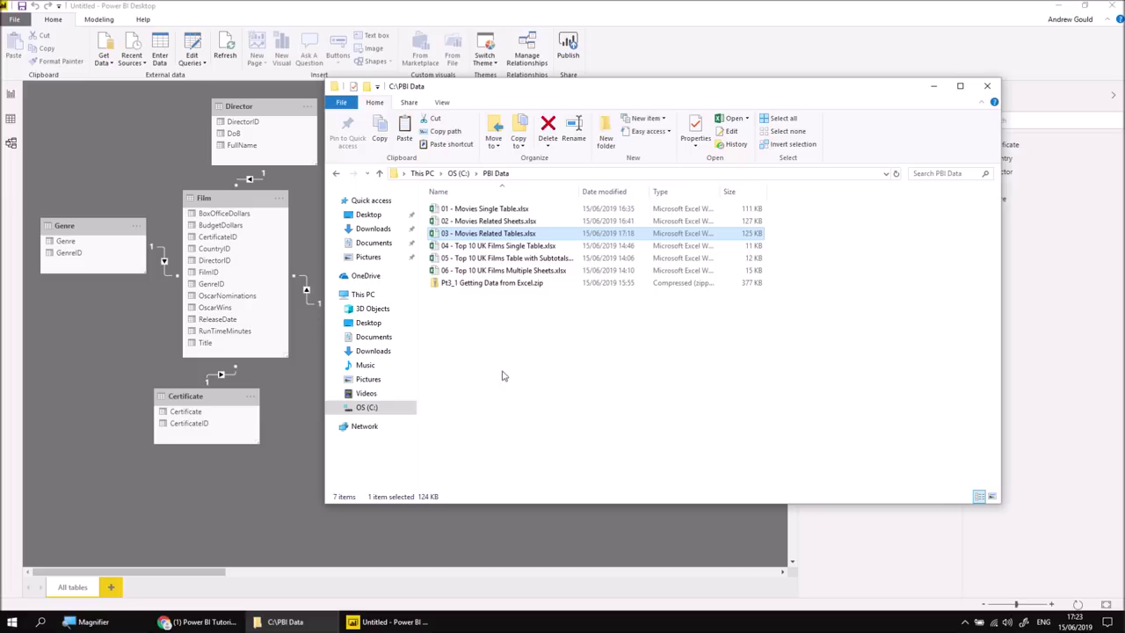
double_click(467, 251)
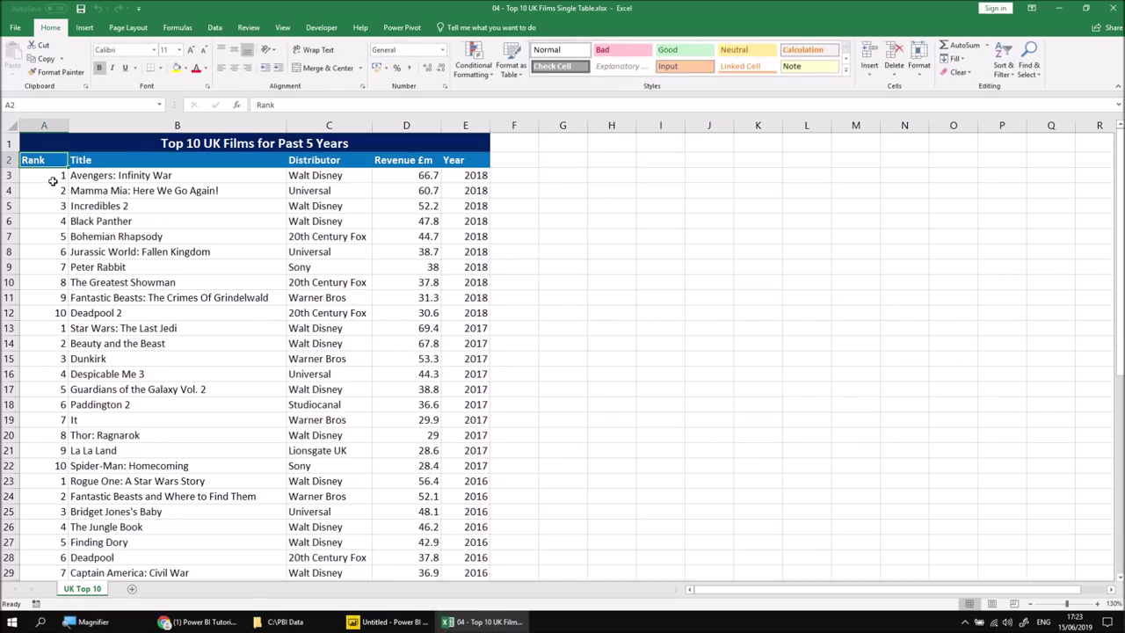
left_click_drag(44, 161, 457, 160)
left_click_drag(43, 180, 55, 378)
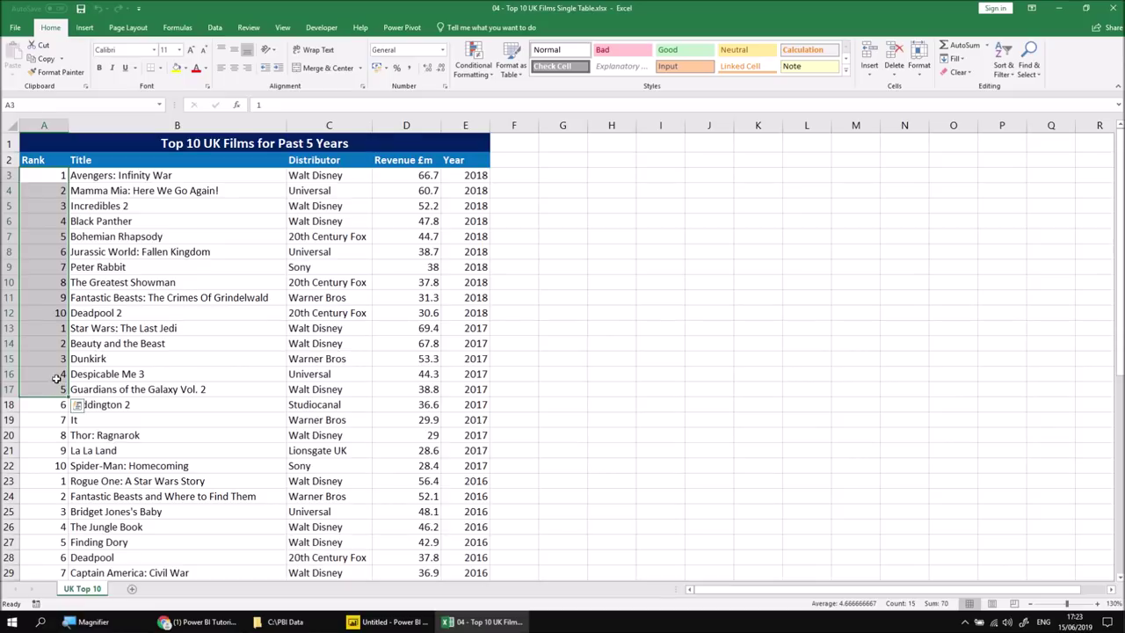
left_click_drag(183, 177, 230, 329)
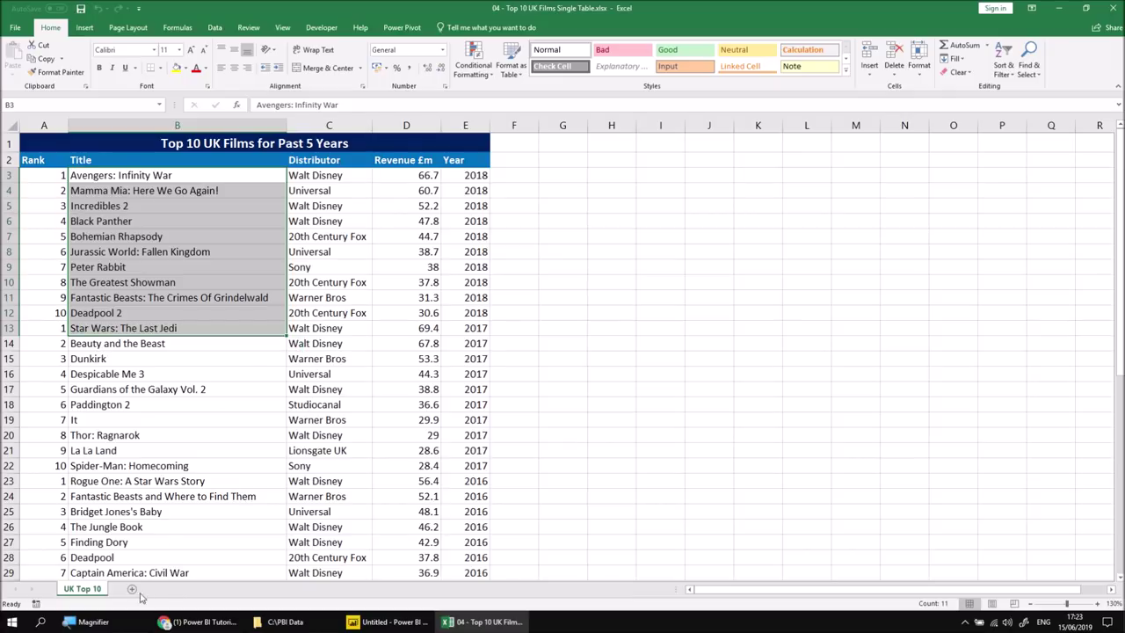
left_click(50, 143)
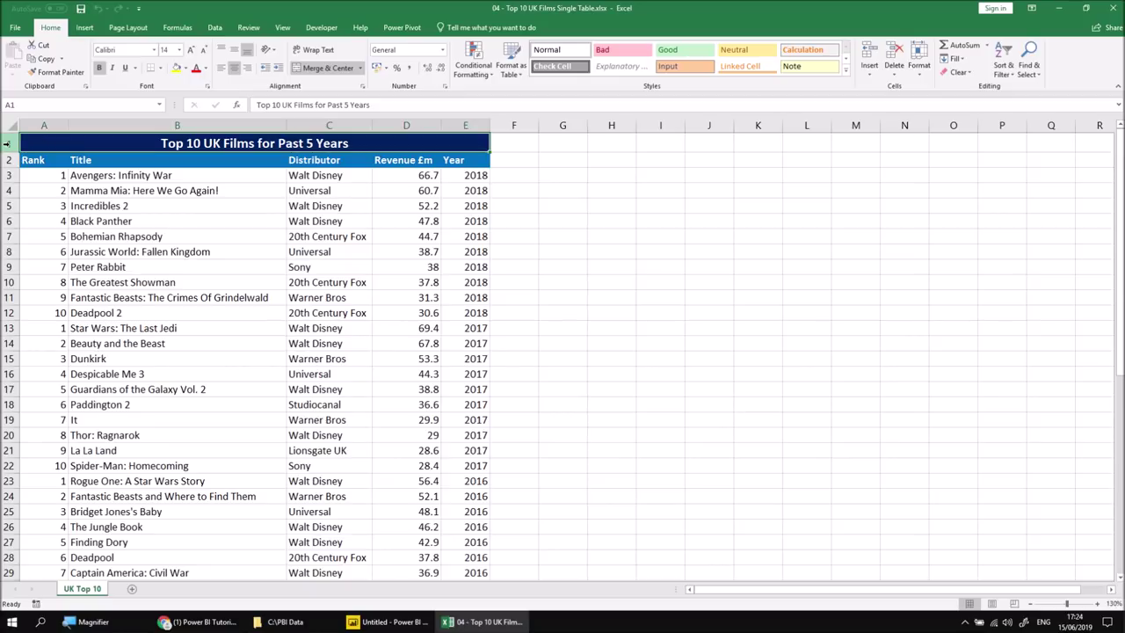
left_click(7, 142)
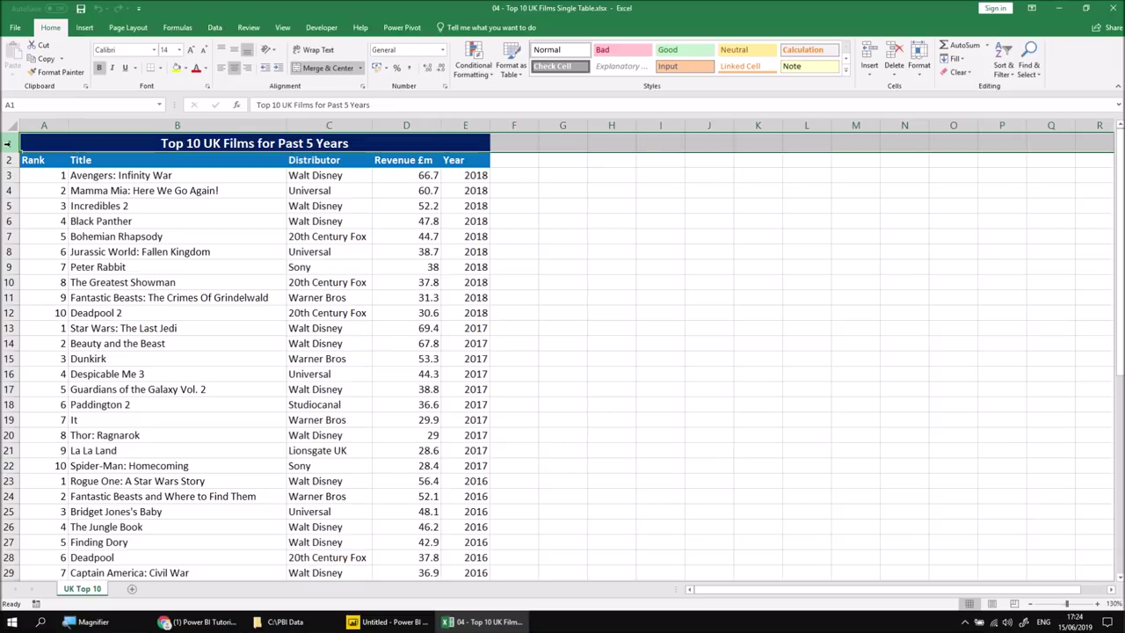
left_click_drag(35, 160, 443, 540)
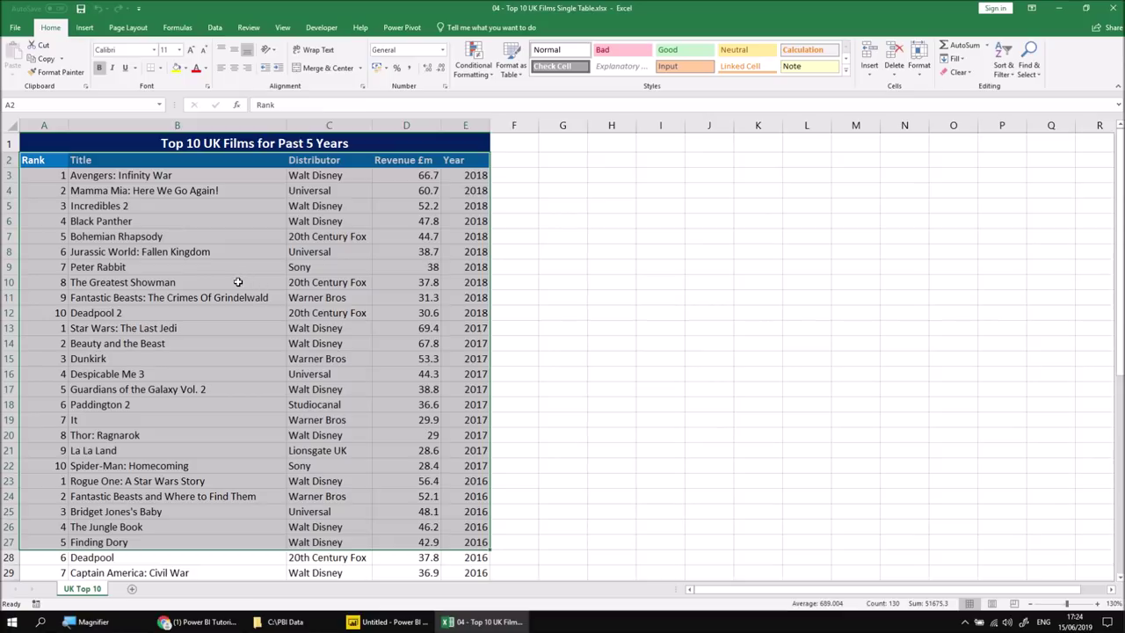
left_click(43, 143)
left_click(43, 142)
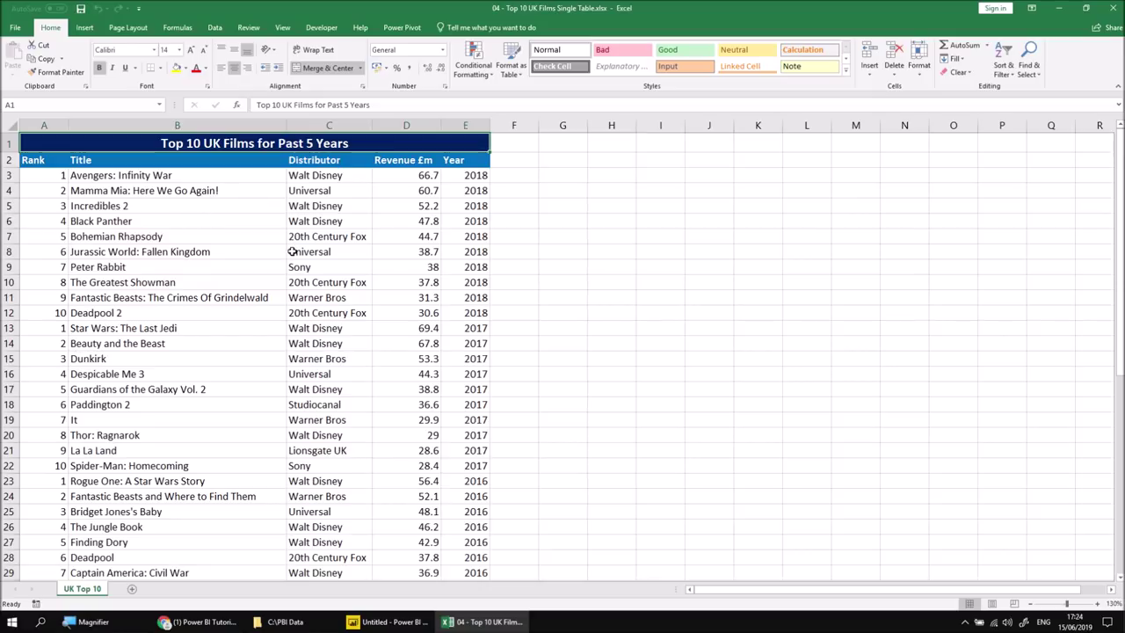
left_click(1112, 10)
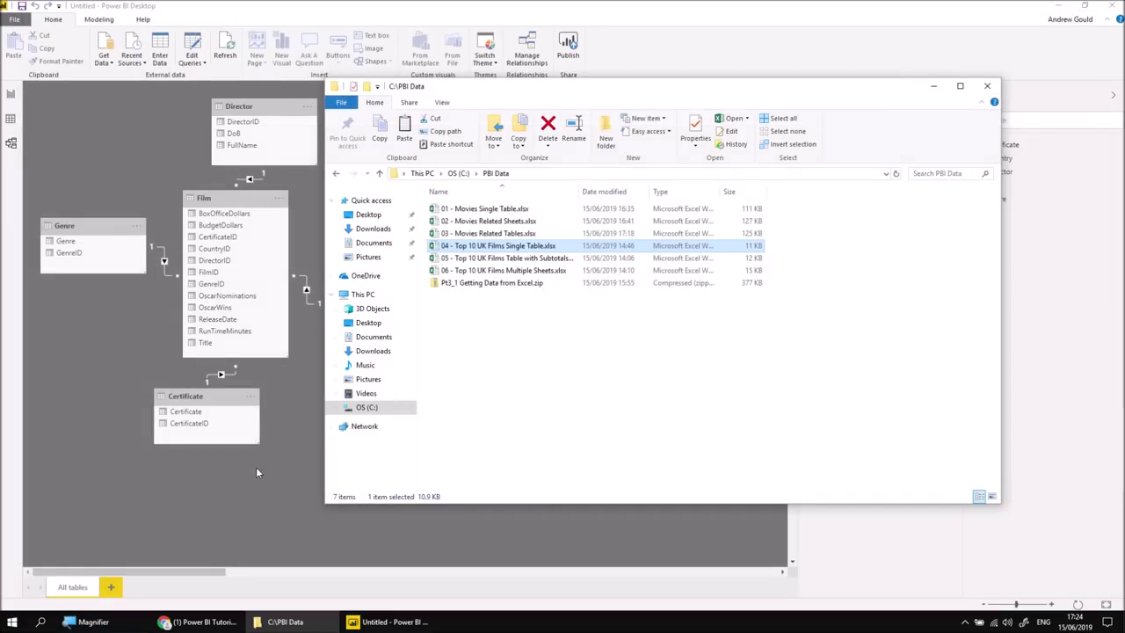
Start a new blank Power BI Desktop report and close the previous movies report without saving it.
left_click(271, 514)
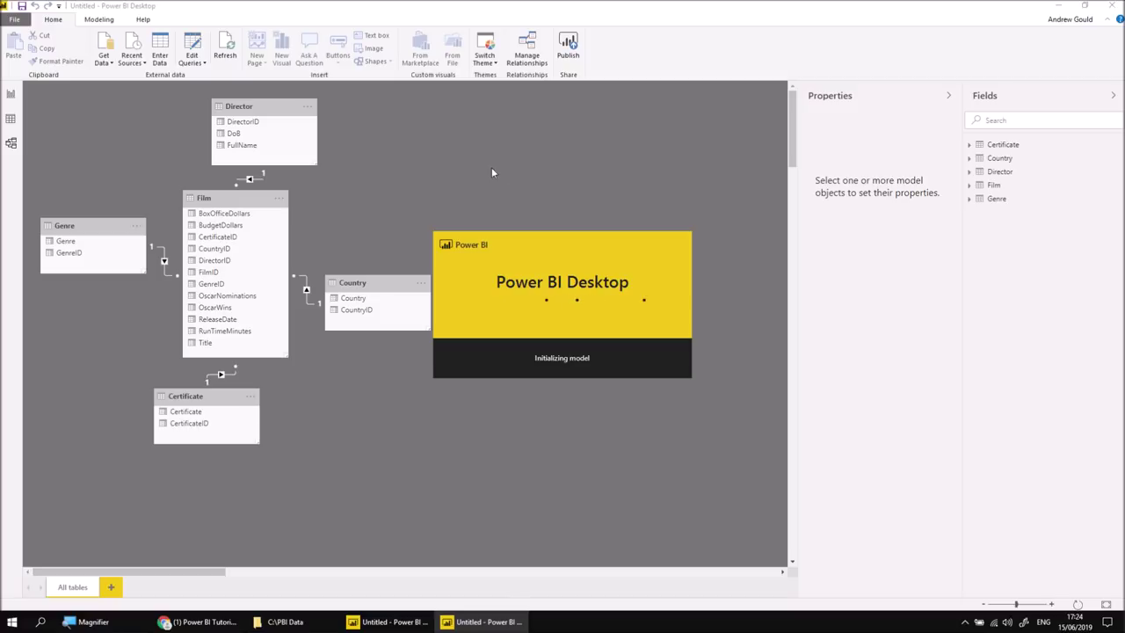
left_click(383, 629)
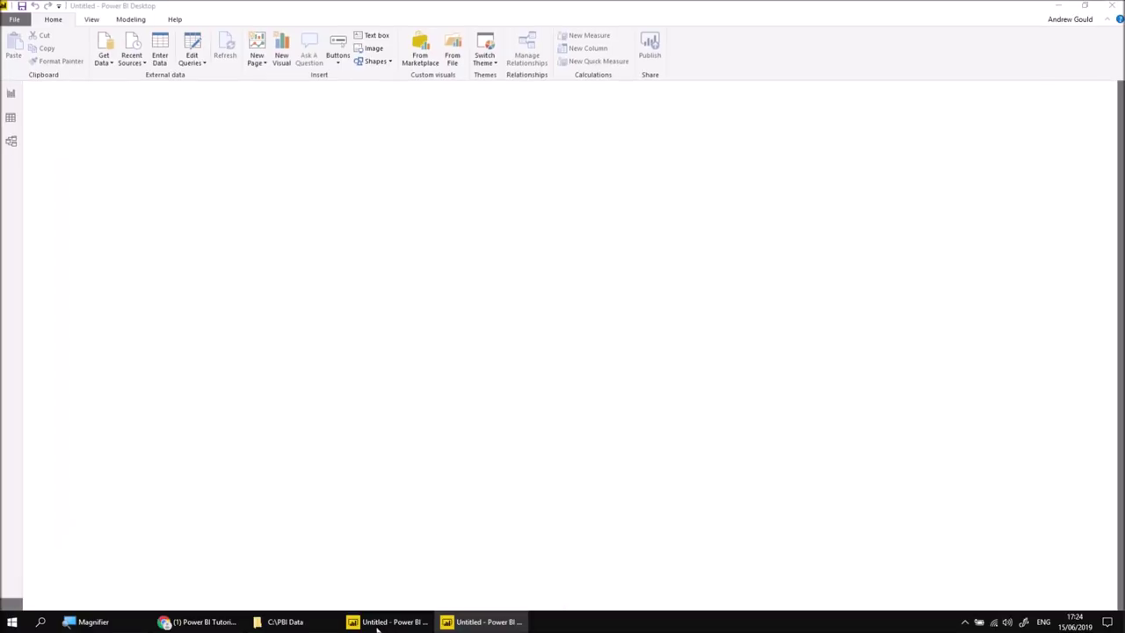
left_click(379, 630)
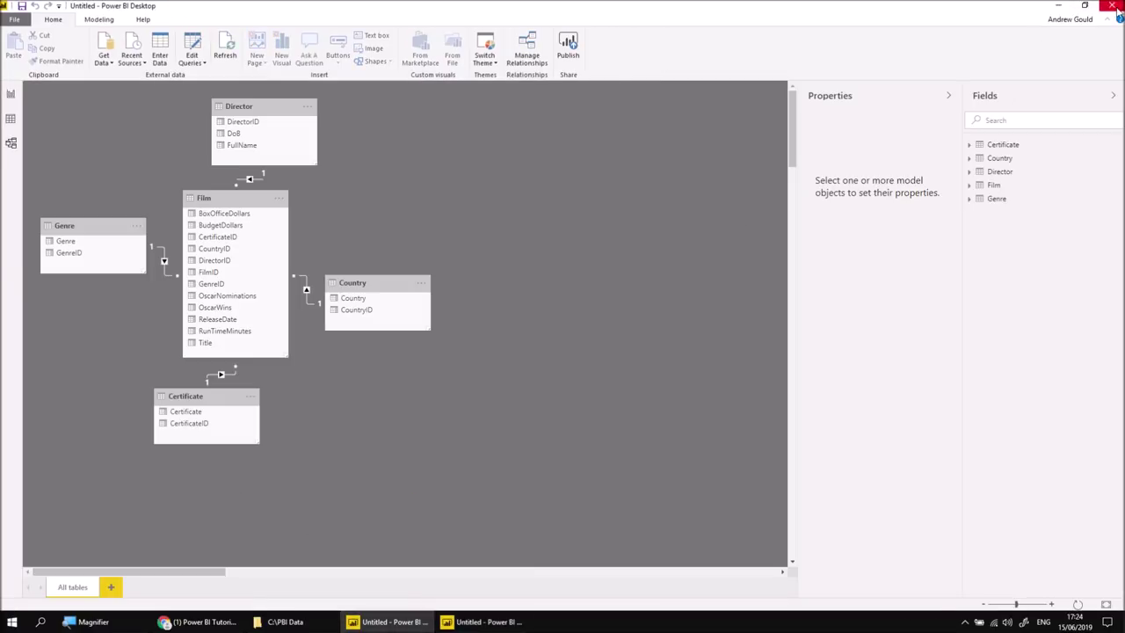
key("alt+F4")
left_click(618, 331)
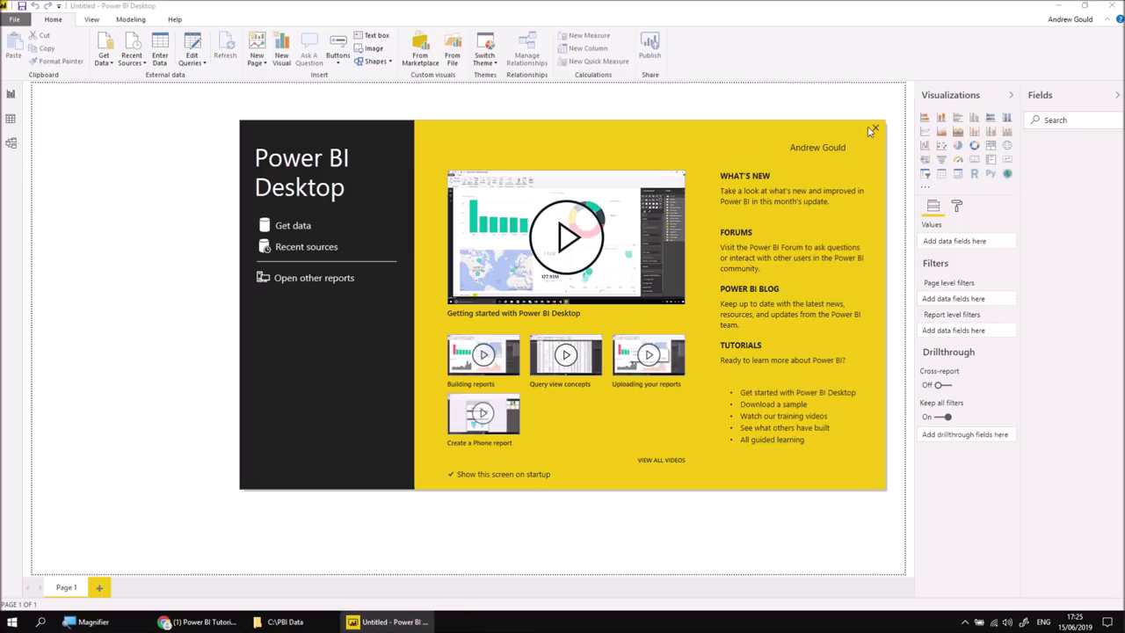
left_click(876, 131)
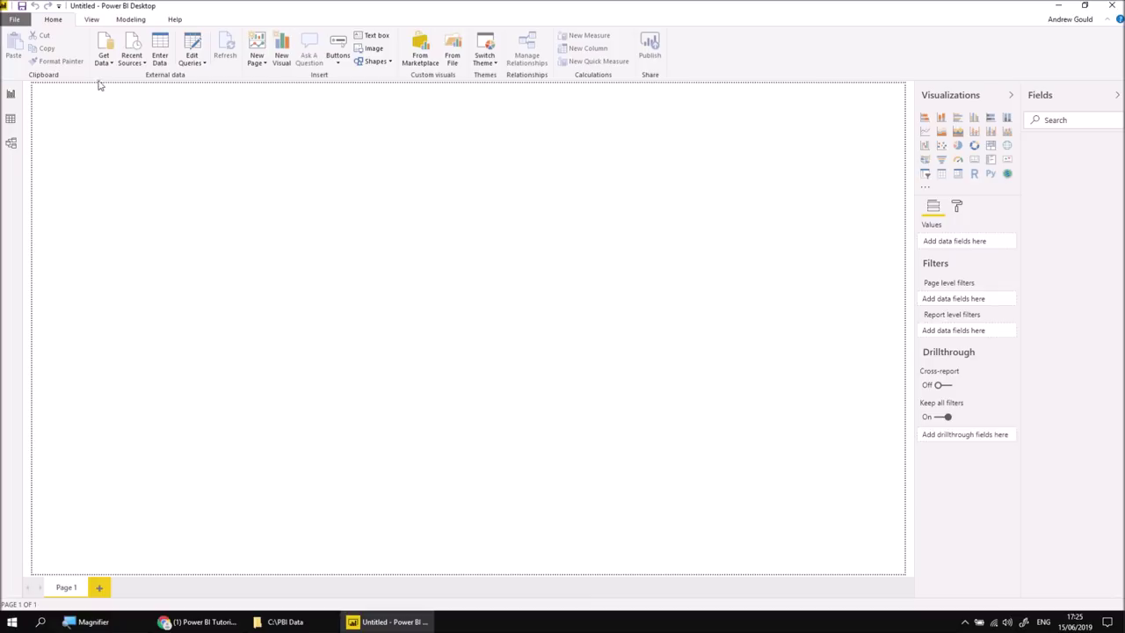
Connect to 04 - Top 10 UK Films Single Table.xlsx and open its UK Top 10 sheet for editing in the Power Query Editor.
left_click(107, 64)
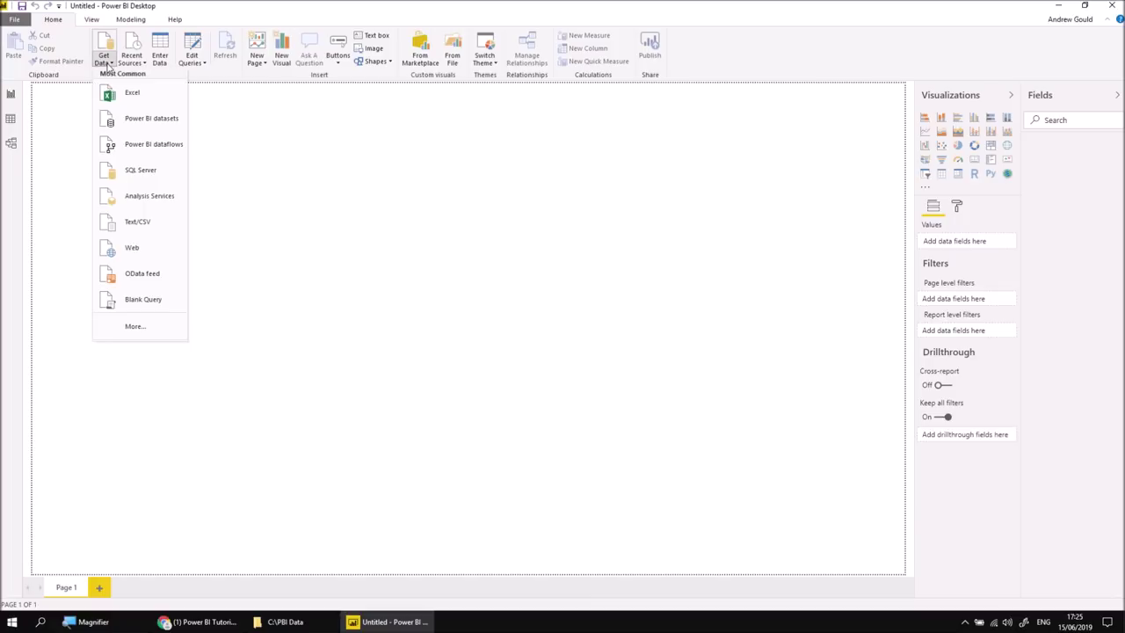
left_click(121, 95)
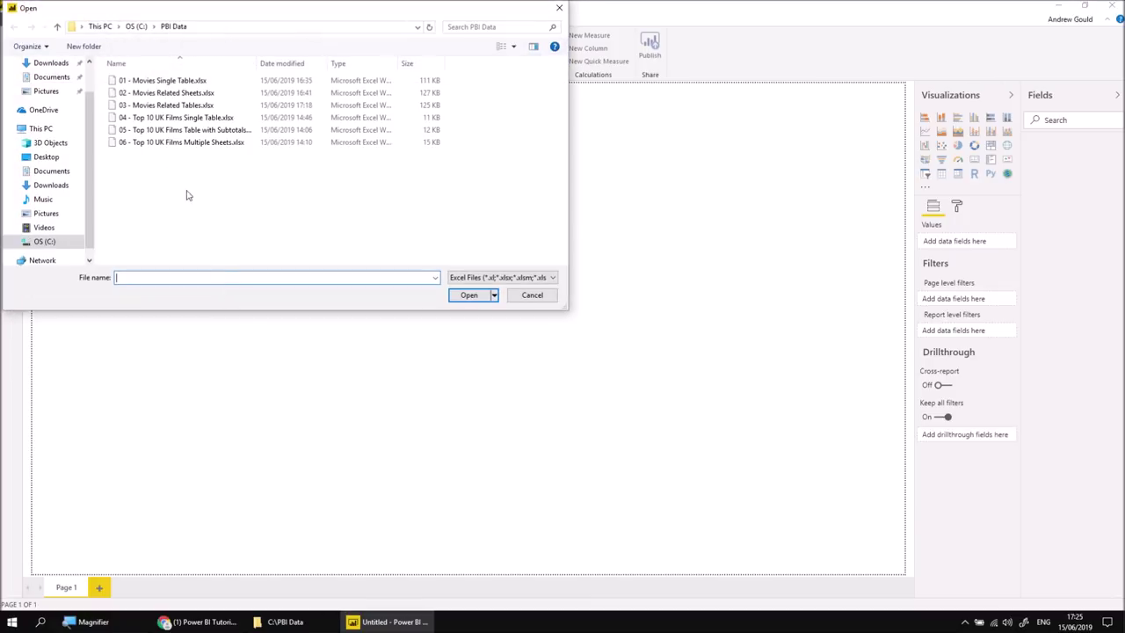
double_click(159, 123)
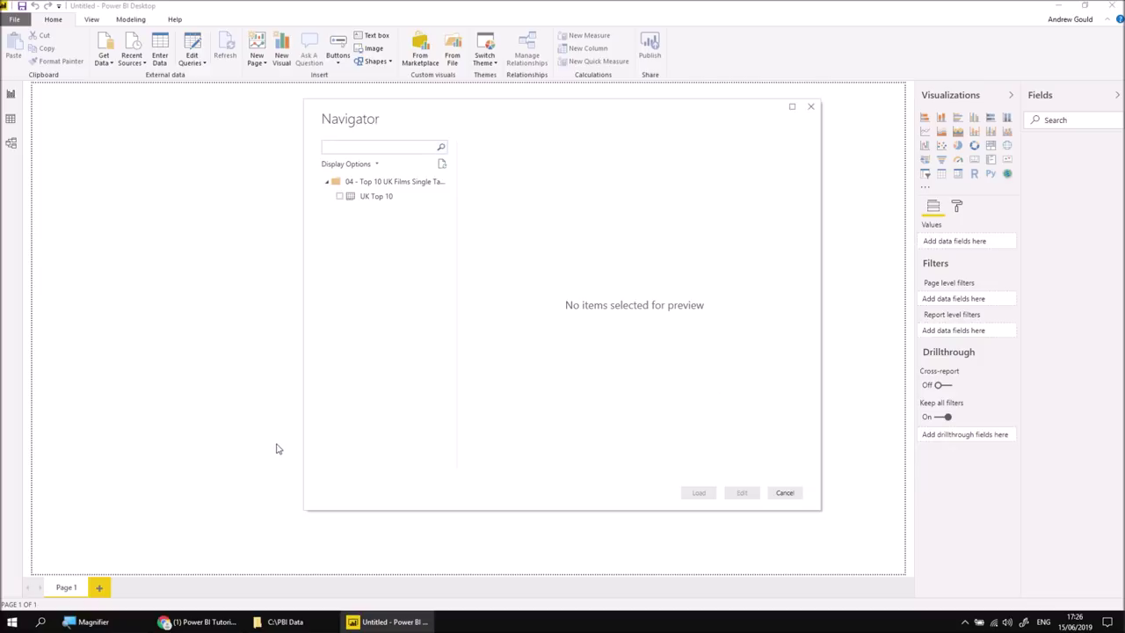
left_click(339, 197)
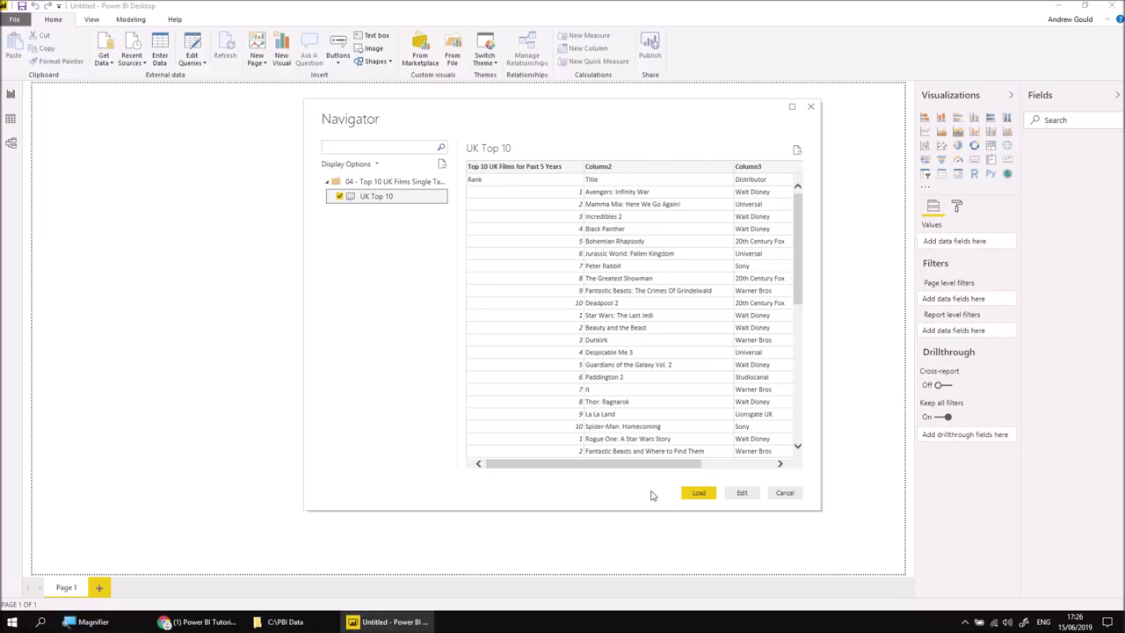
left_click(703, 495)
left_click(699, 498)
left_click(742, 494)
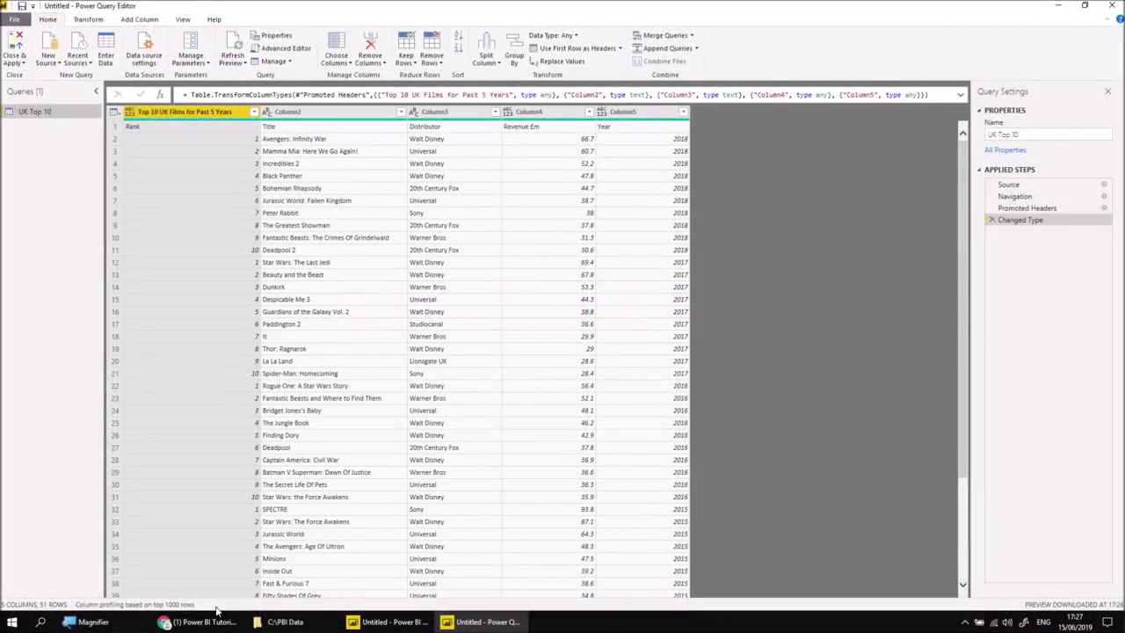
View the Power BI Tutorial playlist in Chrome, and return to the Power Query Editor to review the query's applied steps.
left_click(202, 622)
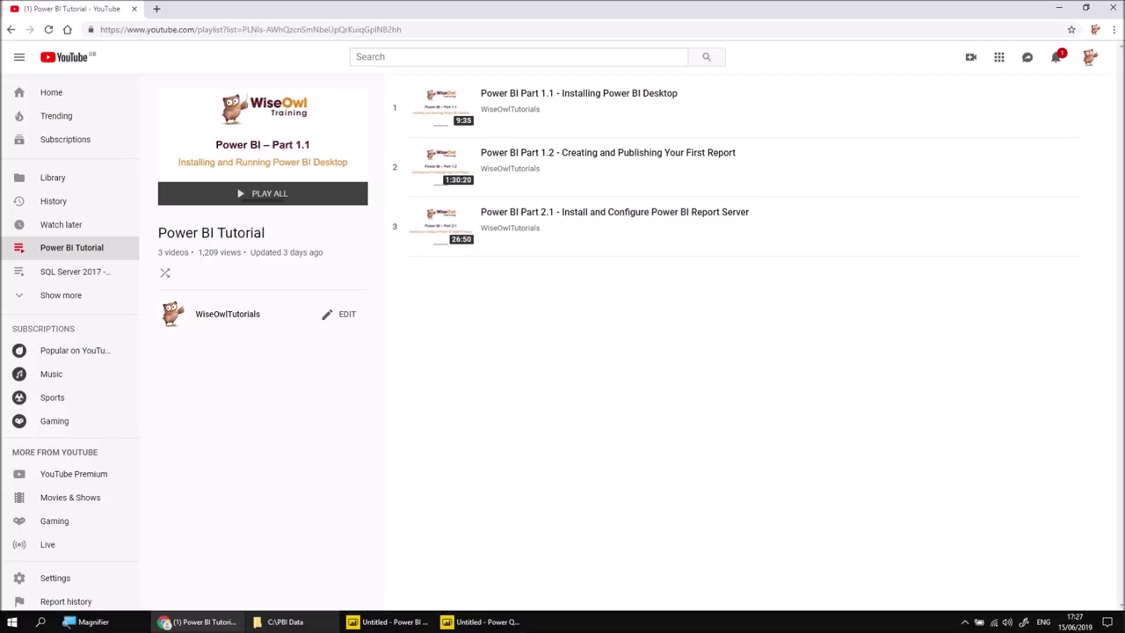
left_click(481, 621)
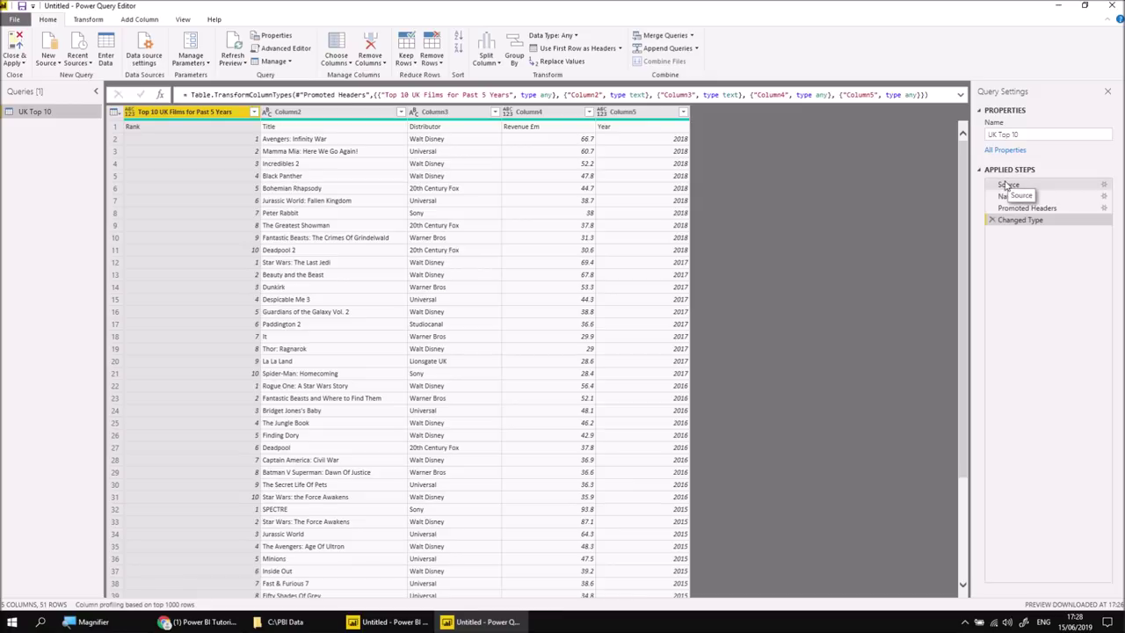
mouse_move(1009, 207)
left_mouse_down()
mouse_move(1017, 188)
mouse_move(1021, 221)
left_mouse_up()
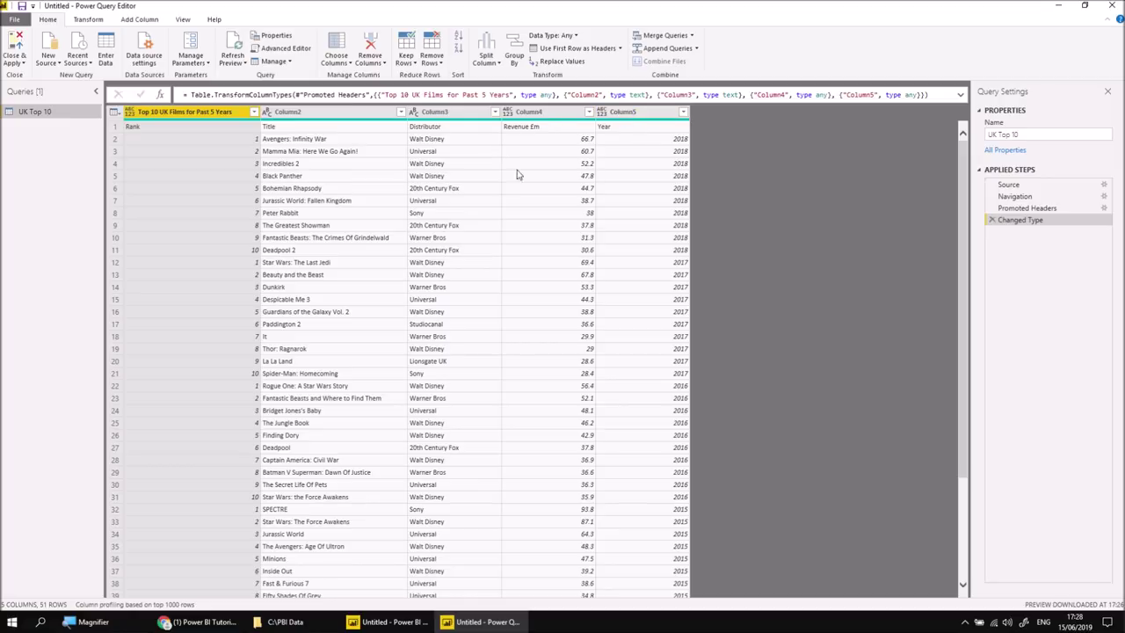
Try using the first row as headers in the UK Top 10 query, and delete the steps this adds.
left_click(557, 52)
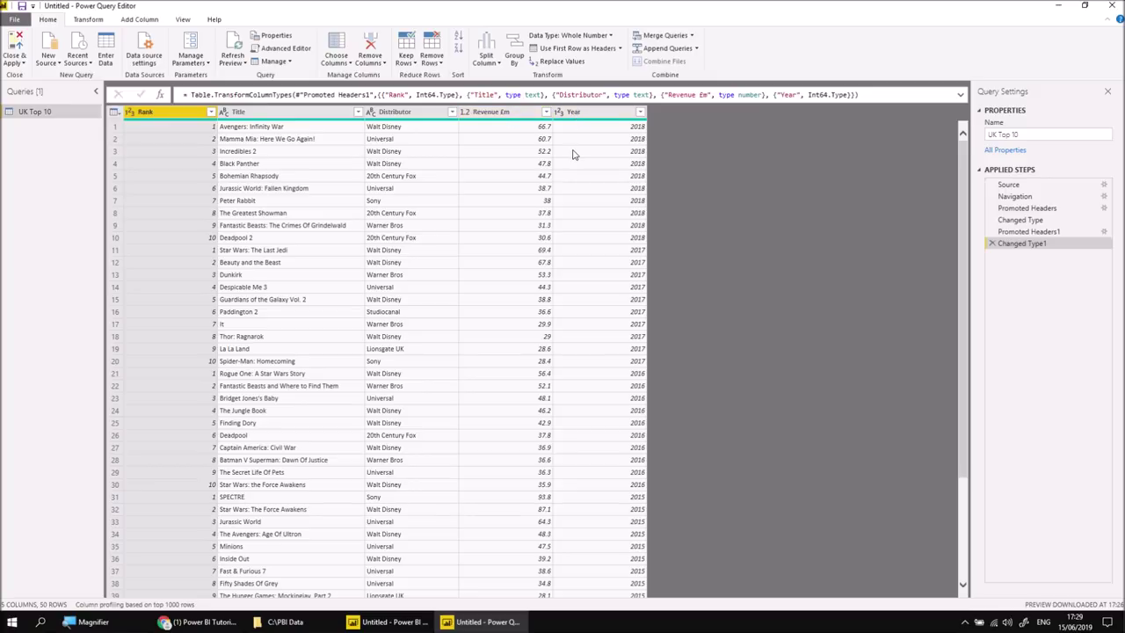
left_click(991, 244)
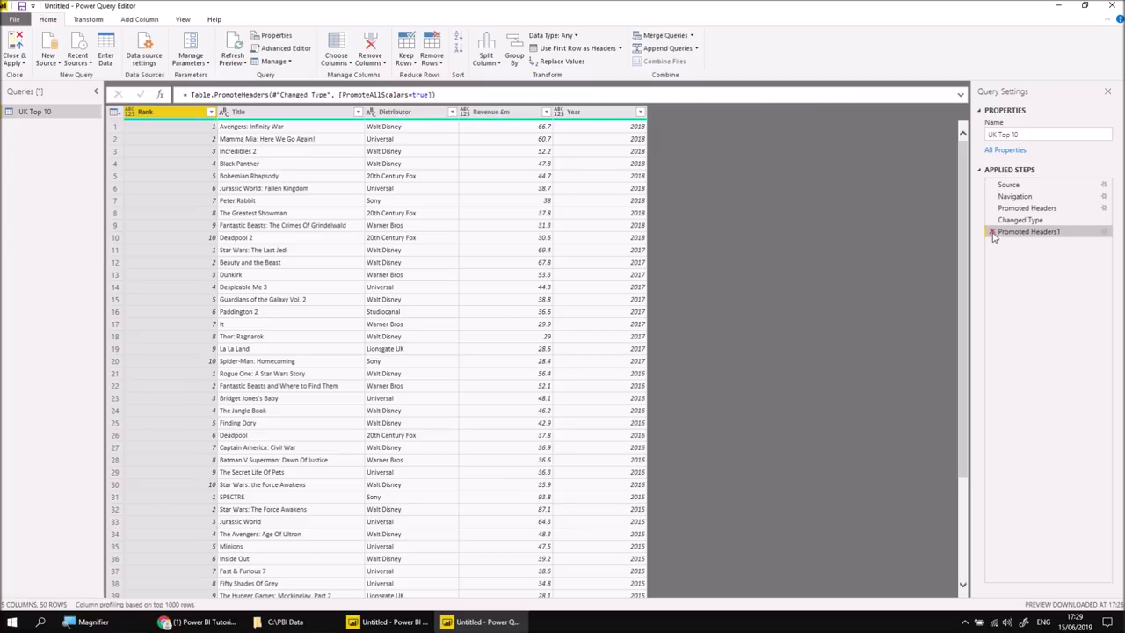
left_click(993, 233)
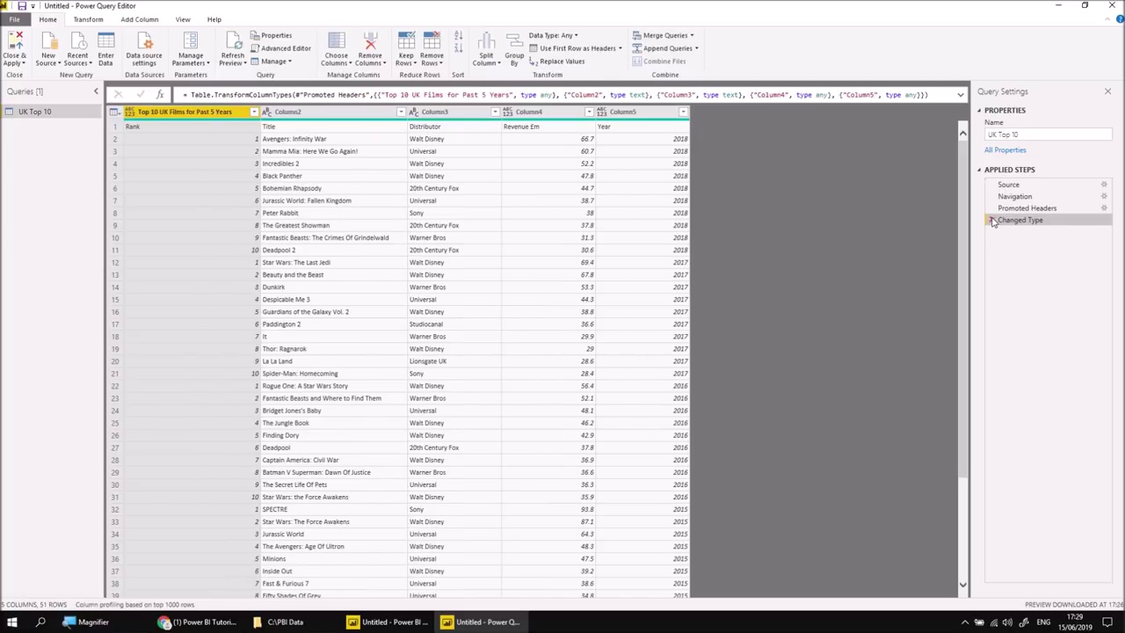
Delete the Changed Type and Promoted Headers steps from the UK Top 10 query.
left_click(992, 220)
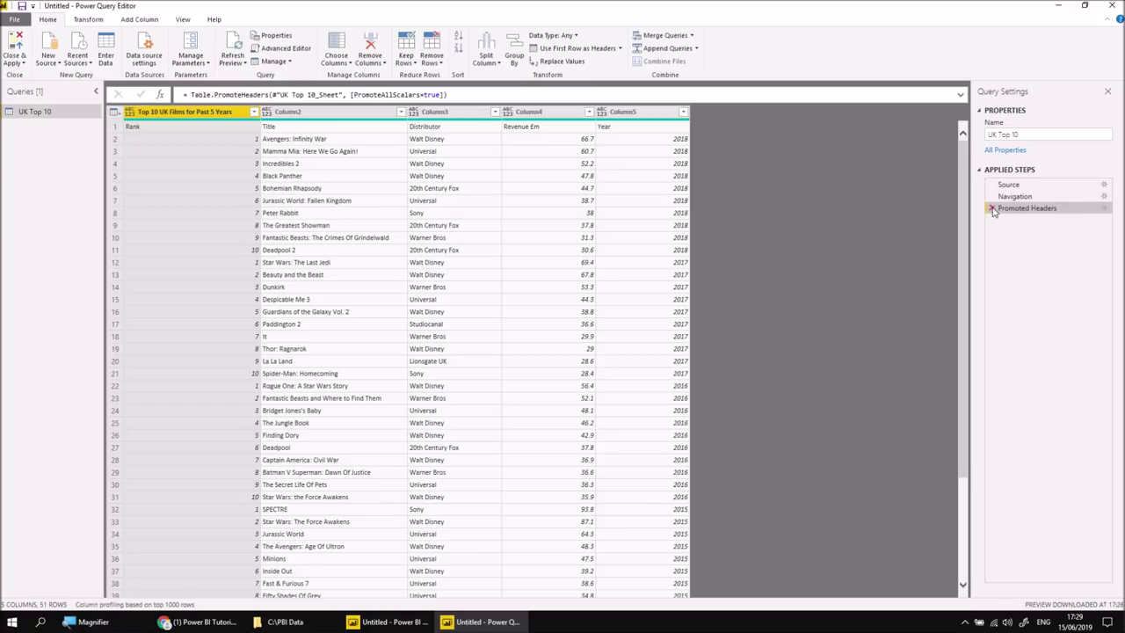
left_click(992, 209)
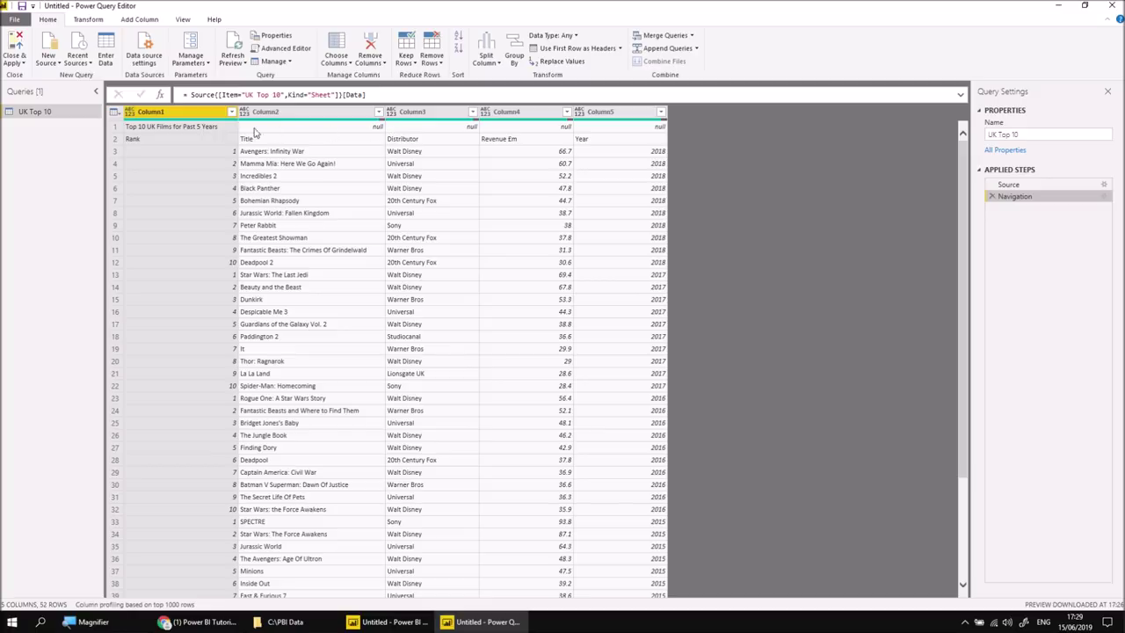
Remove the top 1 row from the UK Top 10 query and use the new first row as headers.
left_click(113, 130)
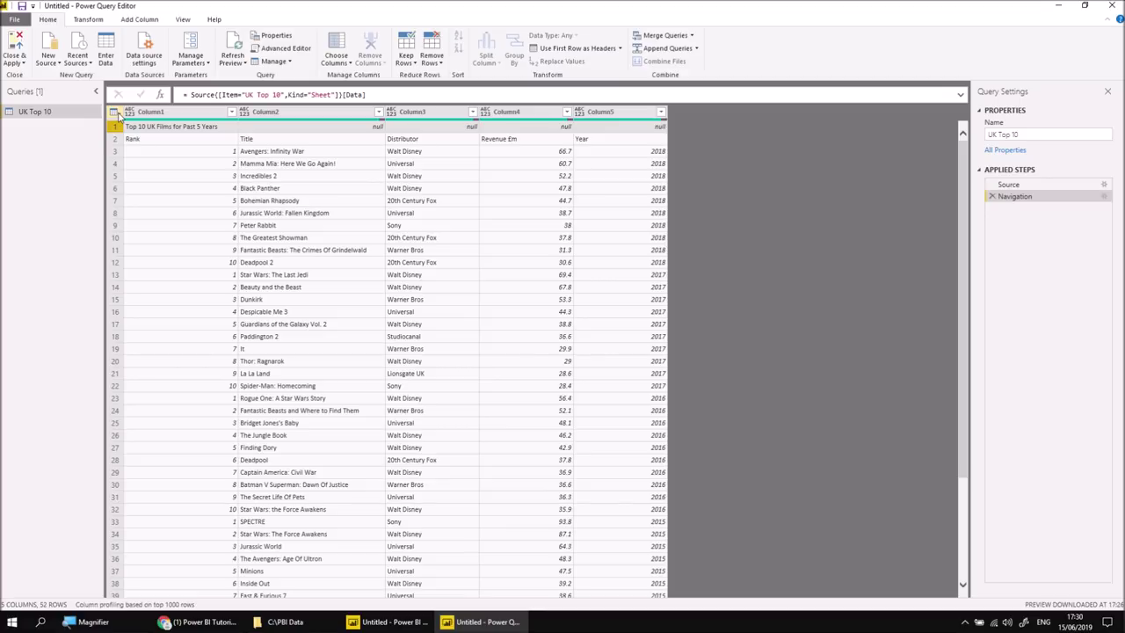
left_click(117, 115)
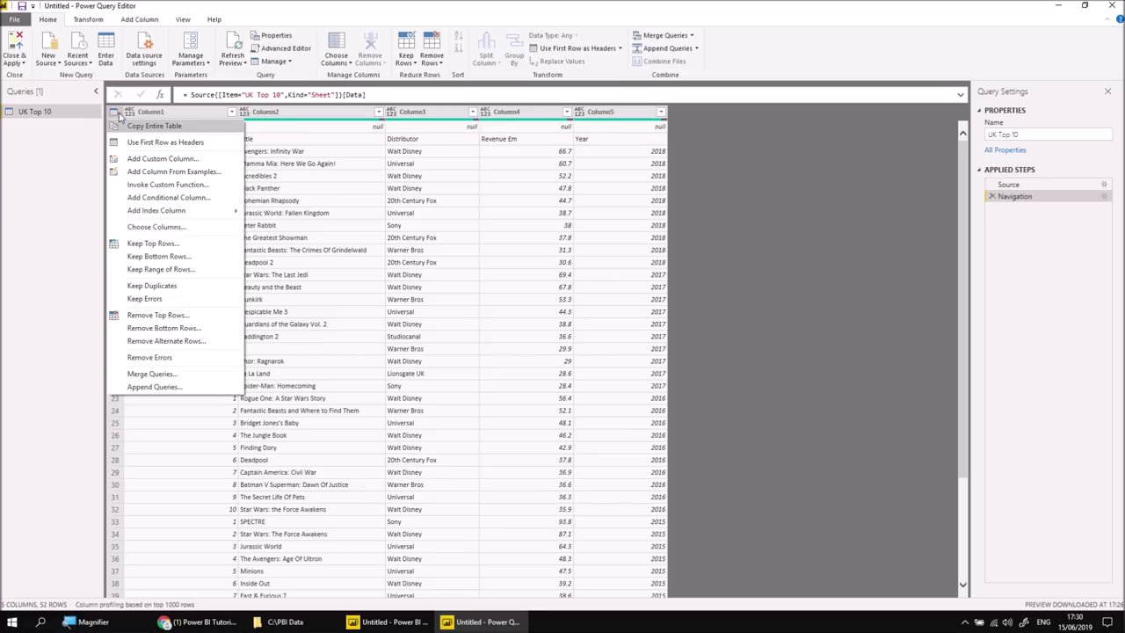
left_click(158, 316)
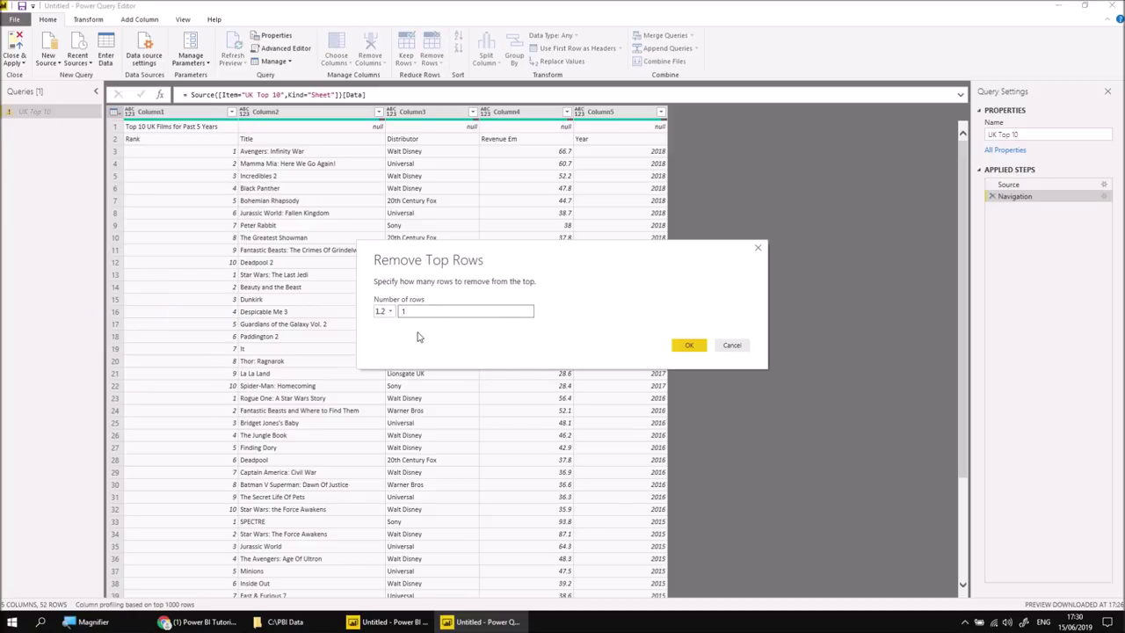
left_click(689, 344)
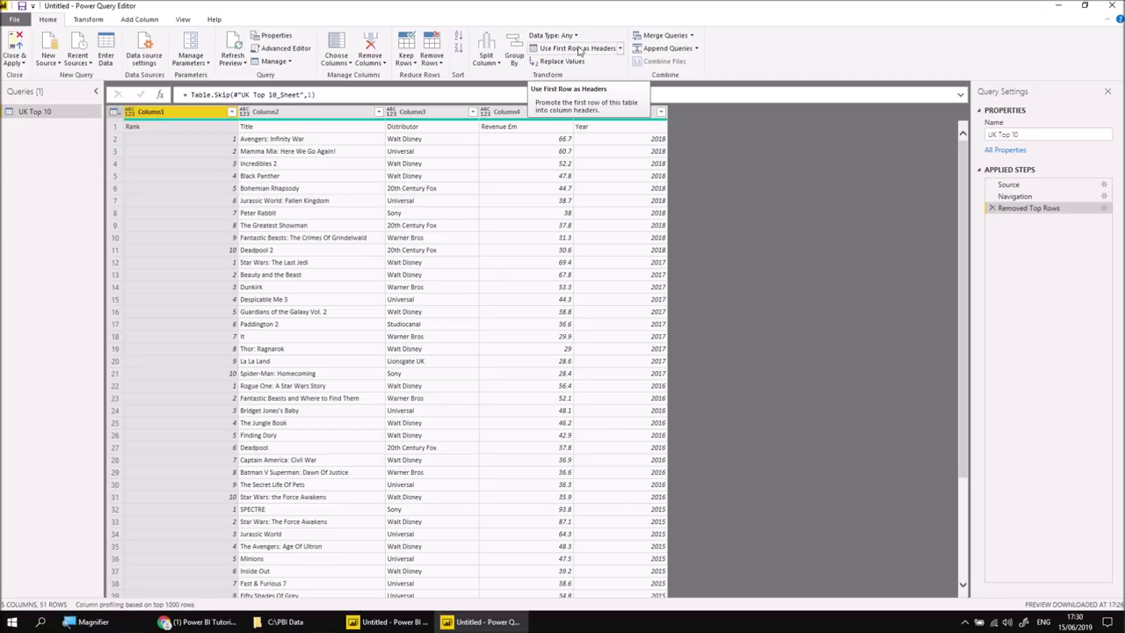
left_click(576, 50)
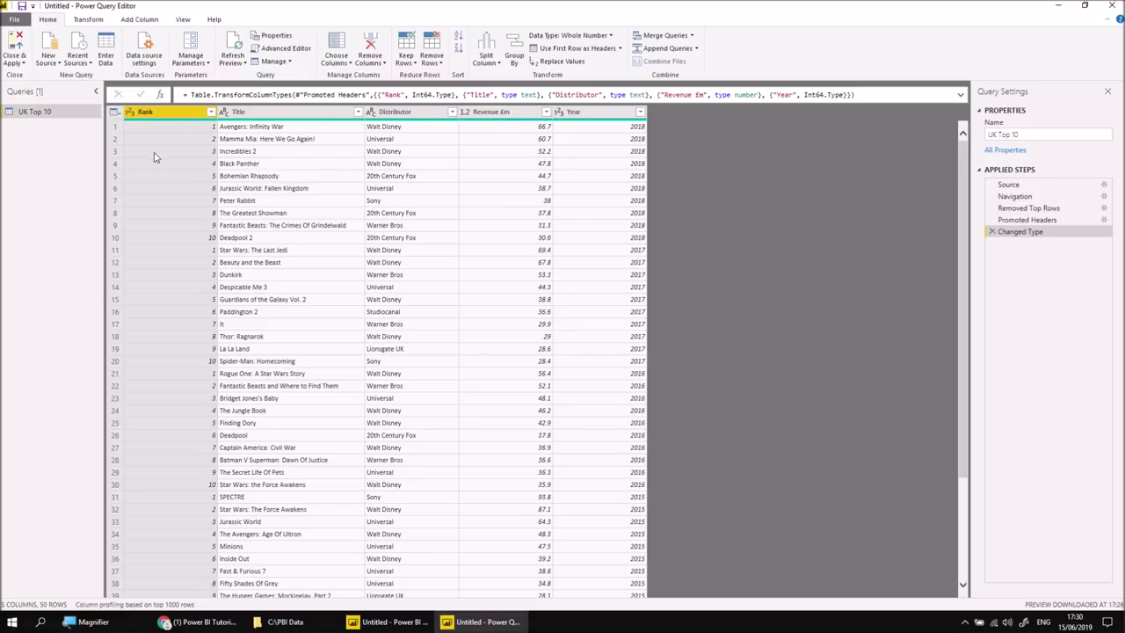
Close and apply the query, and check the loaded UK Top 10 table in Data view before returning to Report view.
left_click(16, 44)
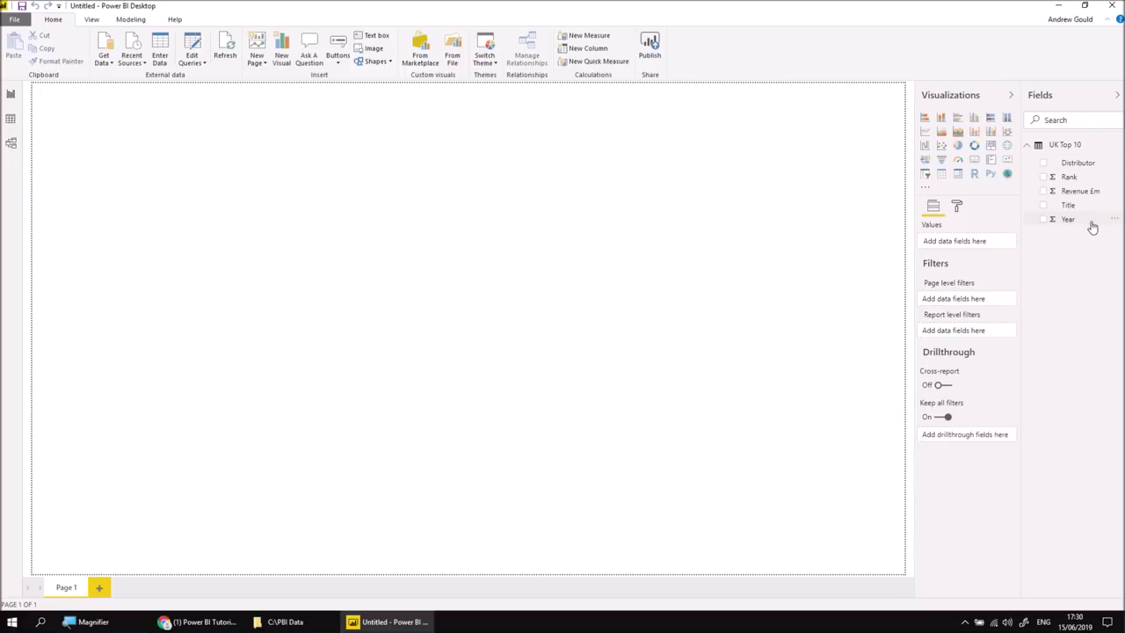
left_click(11, 119)
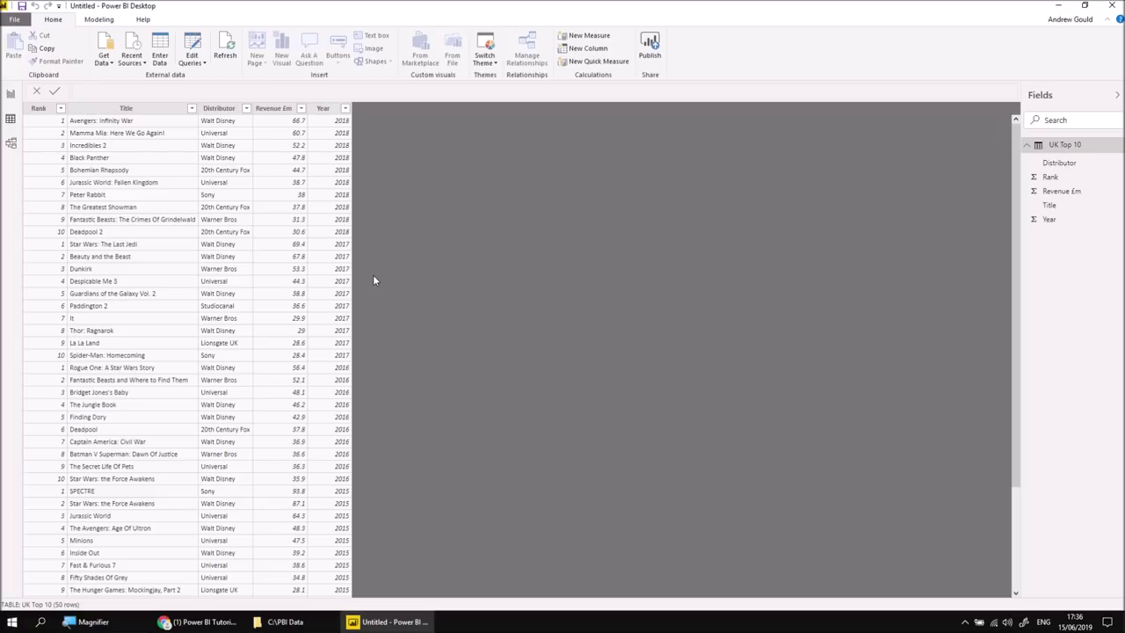
left_click(10, 94)
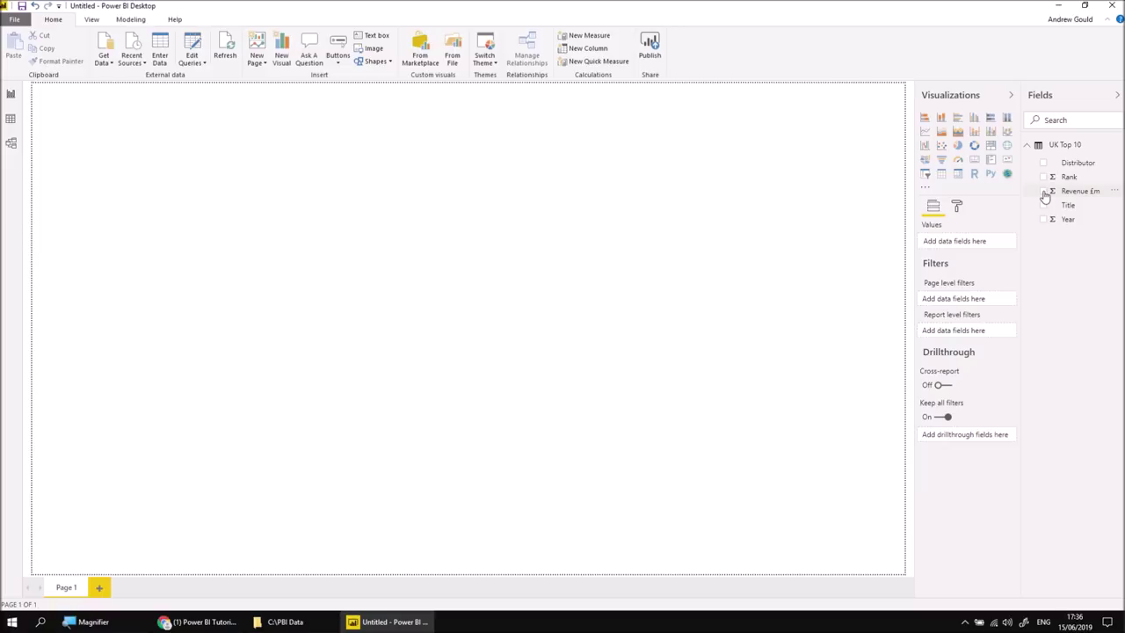
Create a column chart of Revenue £m and move Year from its values to its axis.
left_click(1043, 191)
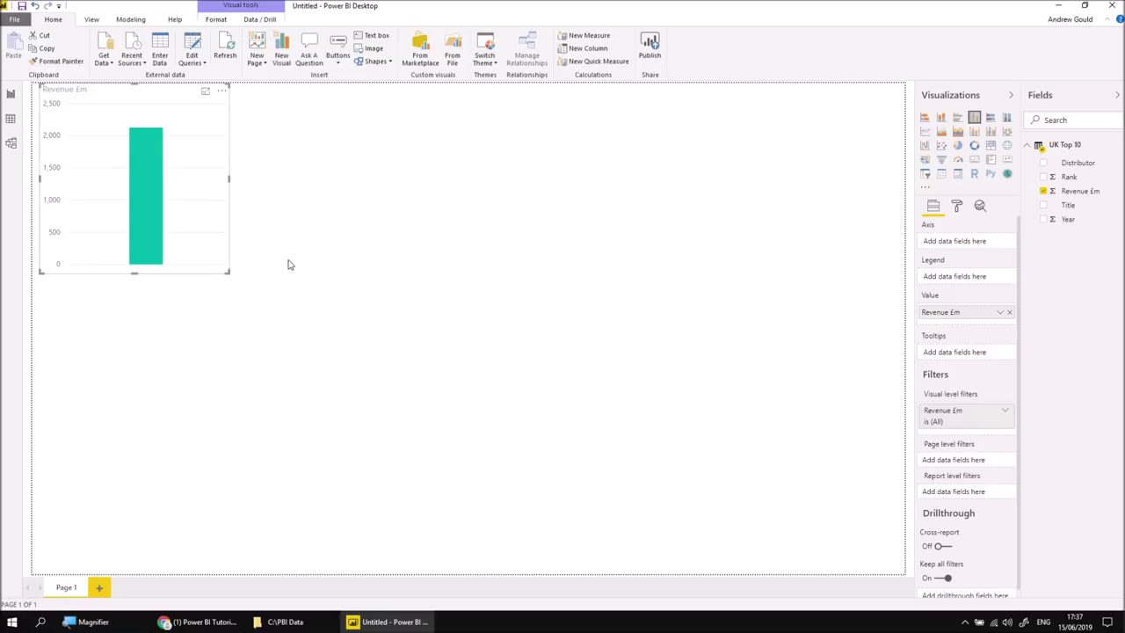
left_click(1044, 221)
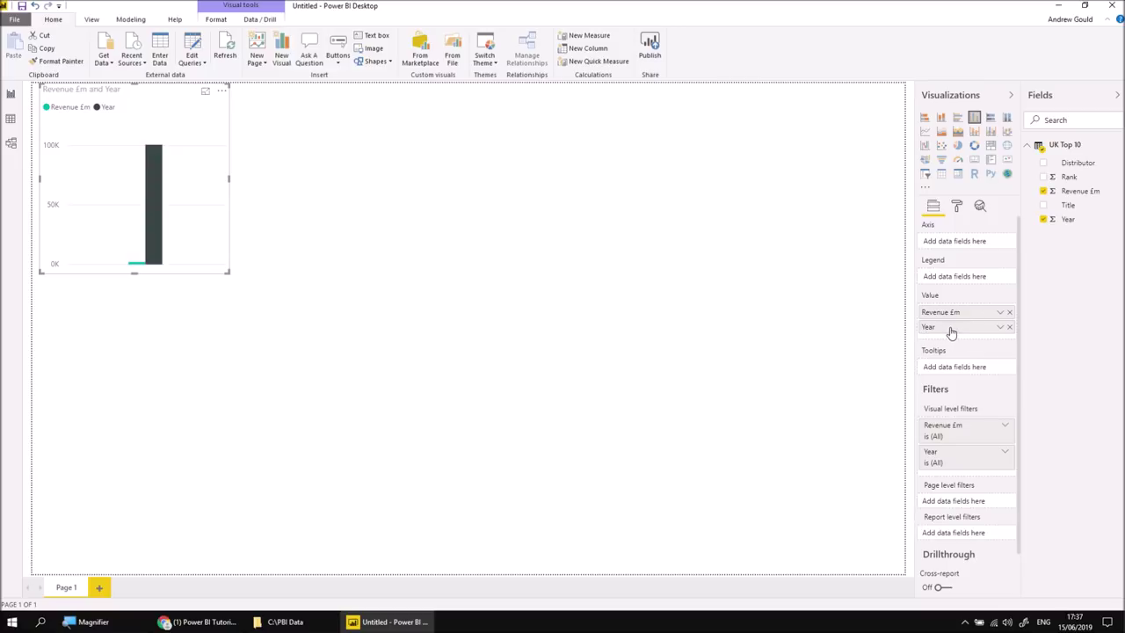
left_click_drag(950, 331, 949, 243)
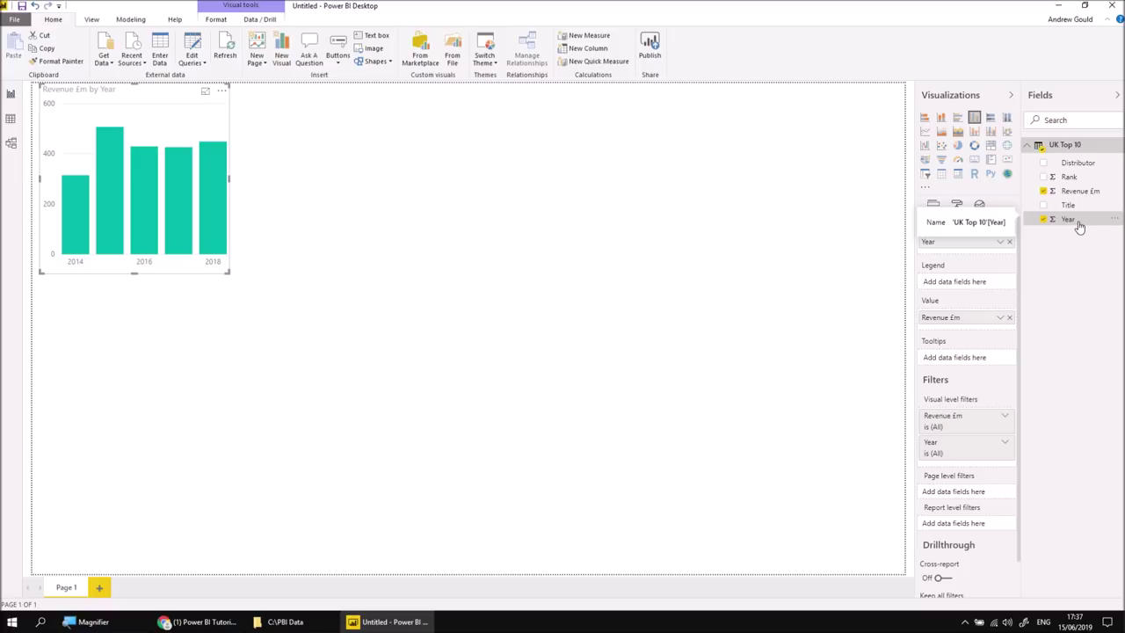
Set the default summarization of the Year field to Don't summarize.
left_click(135, 22)
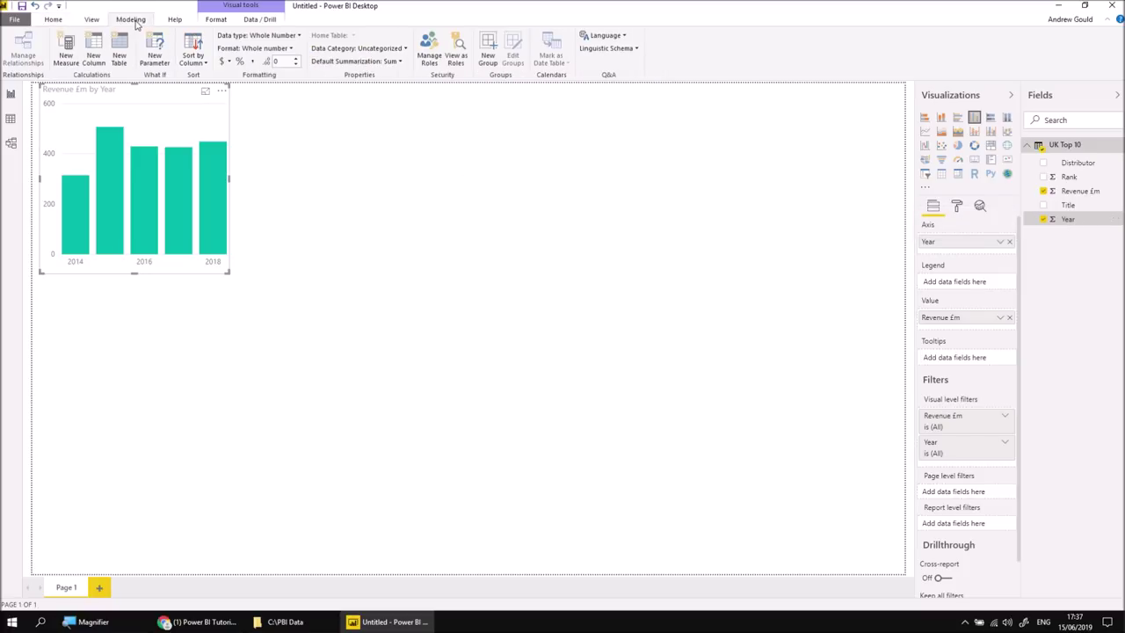
left_click(400, 62)
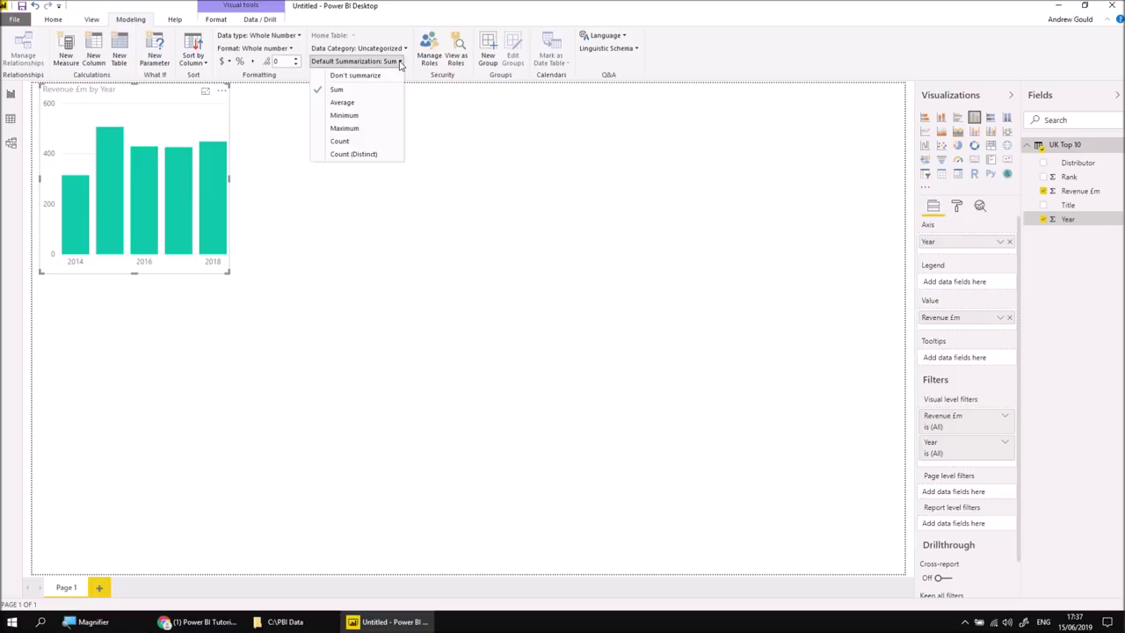
left_click(356, 76)
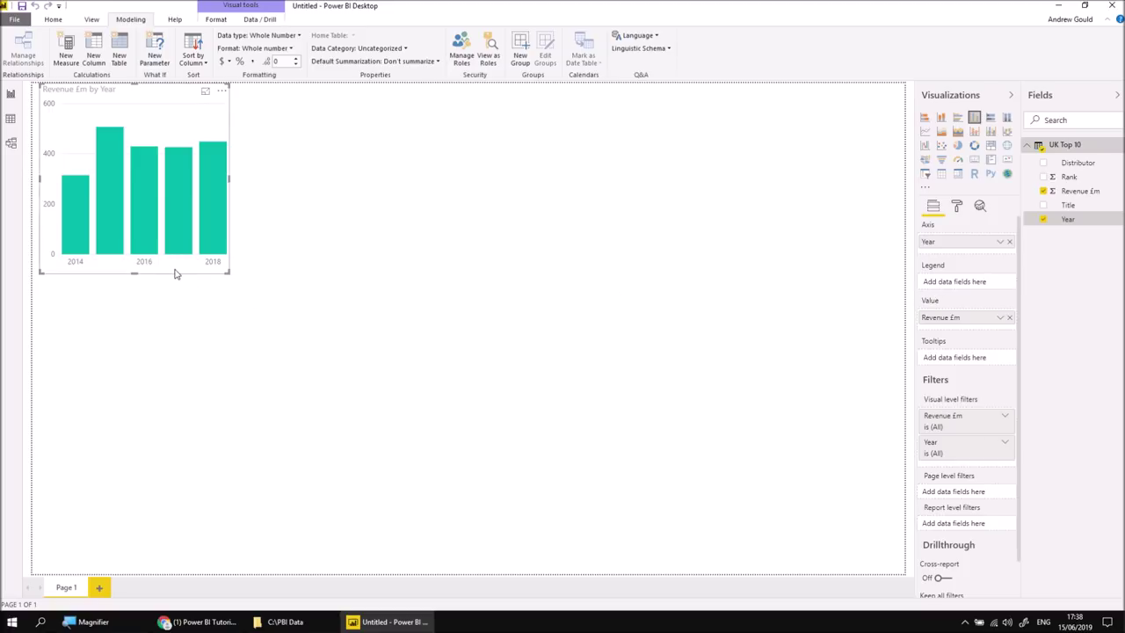
Delete the existing chart and create a new column chart from the Revenue £m and Year fields.
key("Delete")
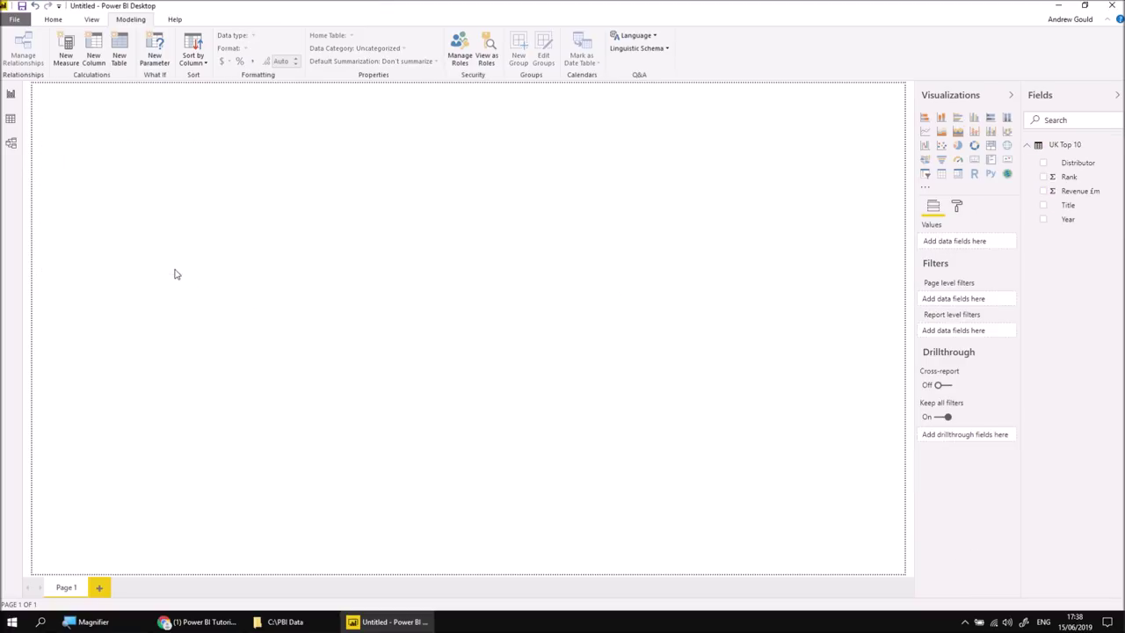
left_click(1043, 192)
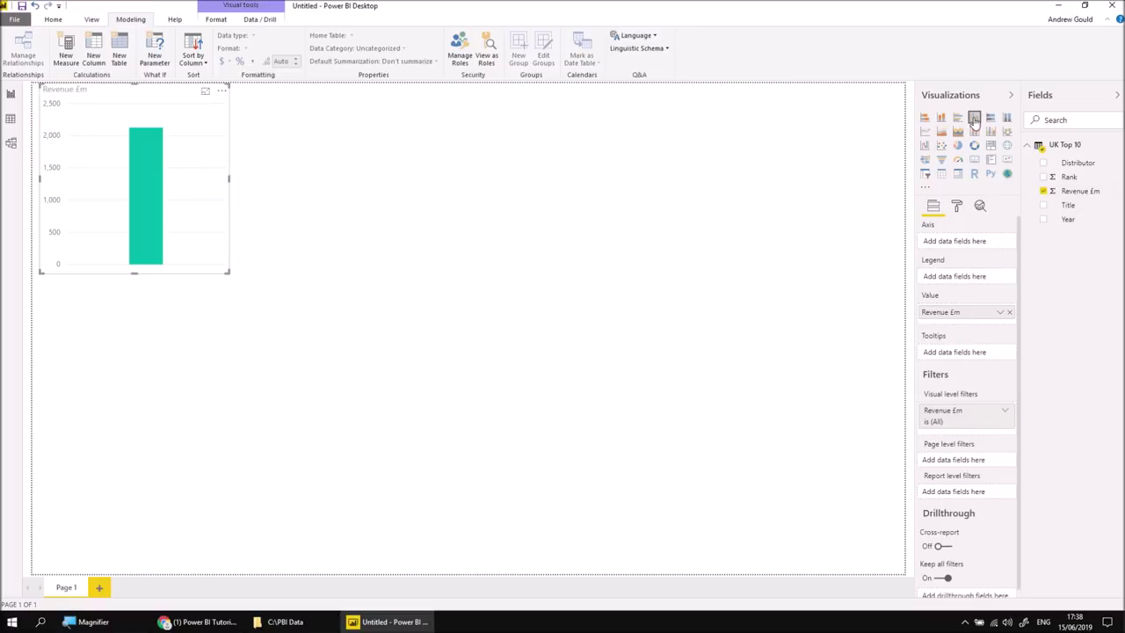
left_click(1044, 220)
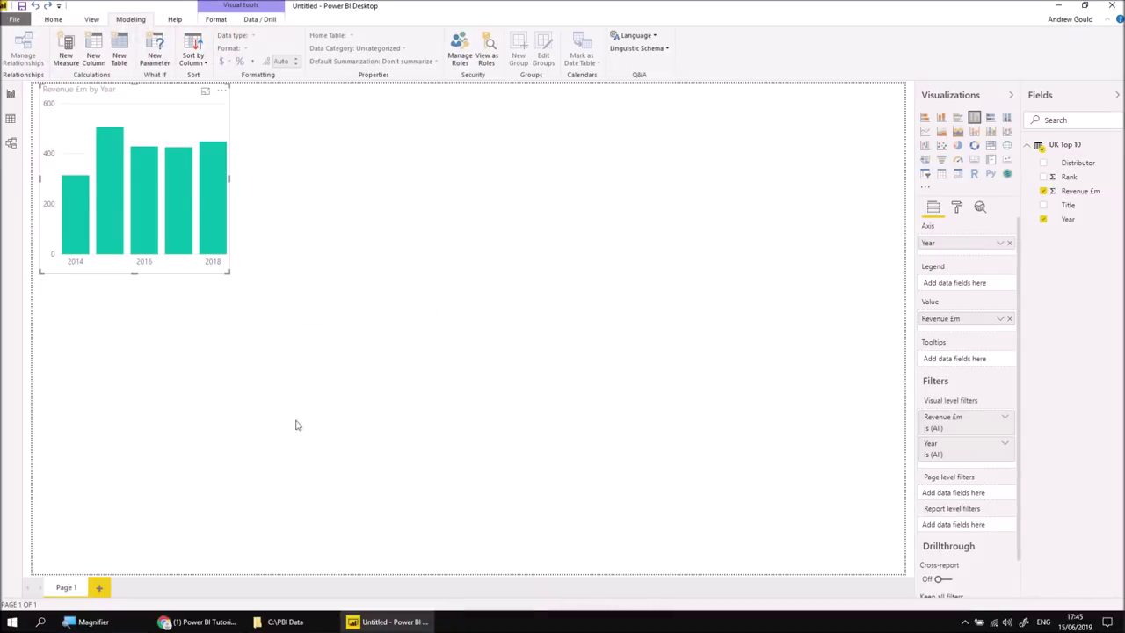
Open 05 - Top 10 UK Films Table with Subtotals.xlsx in Excel, examine its title, year heading, total and film rows, and close the workbook.
left_click(281, 621)
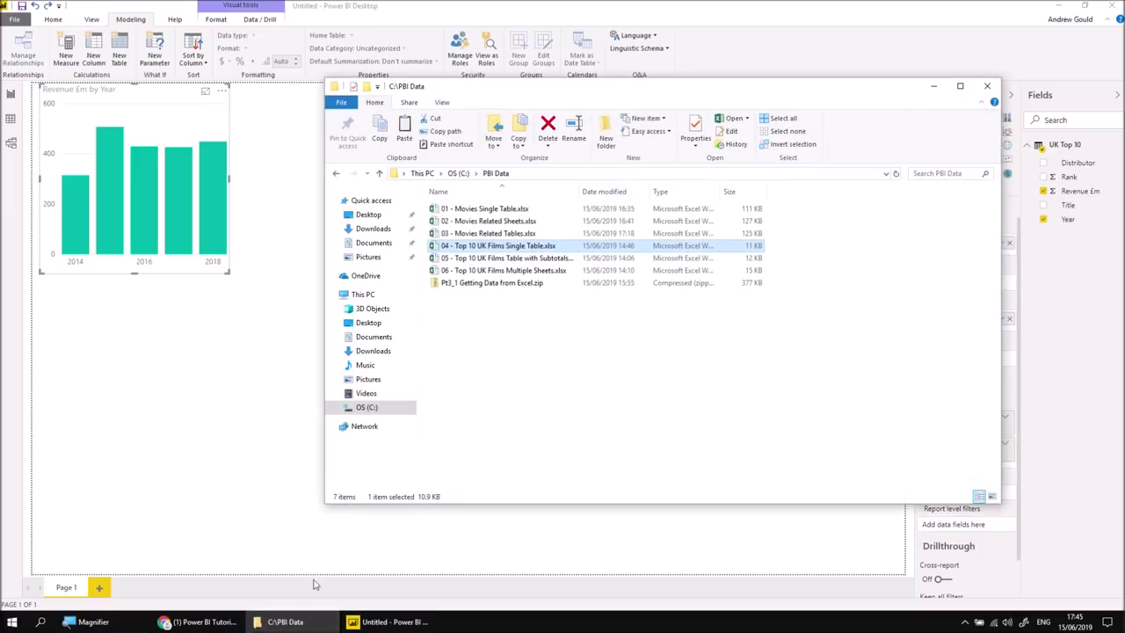
double_click(525, 258)
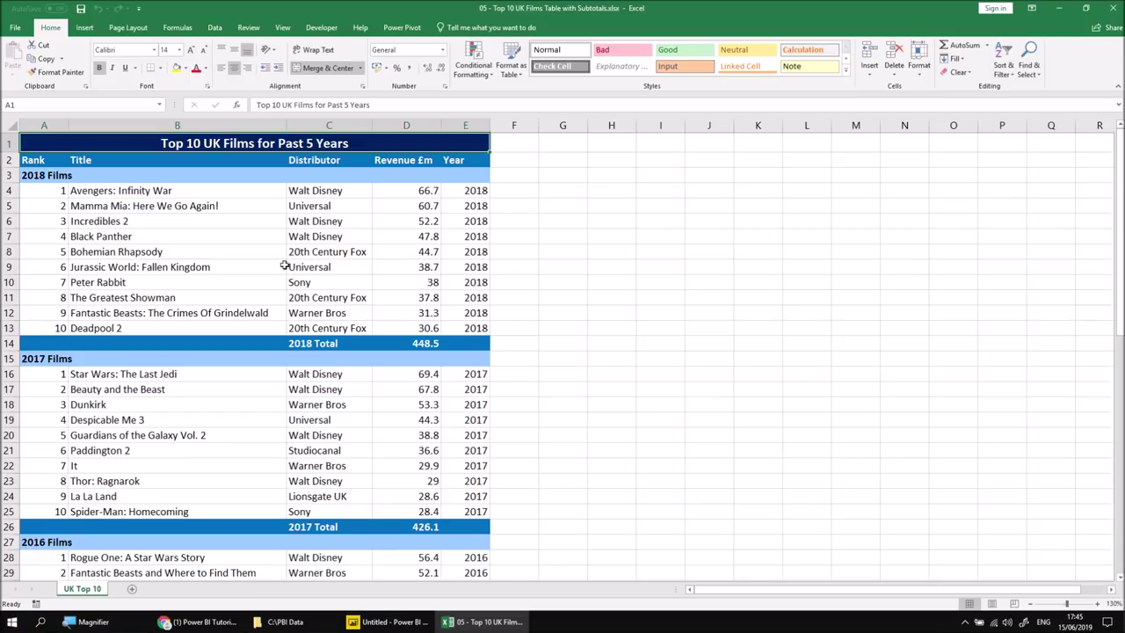
left_click_drag(34, 174, 459, 178)
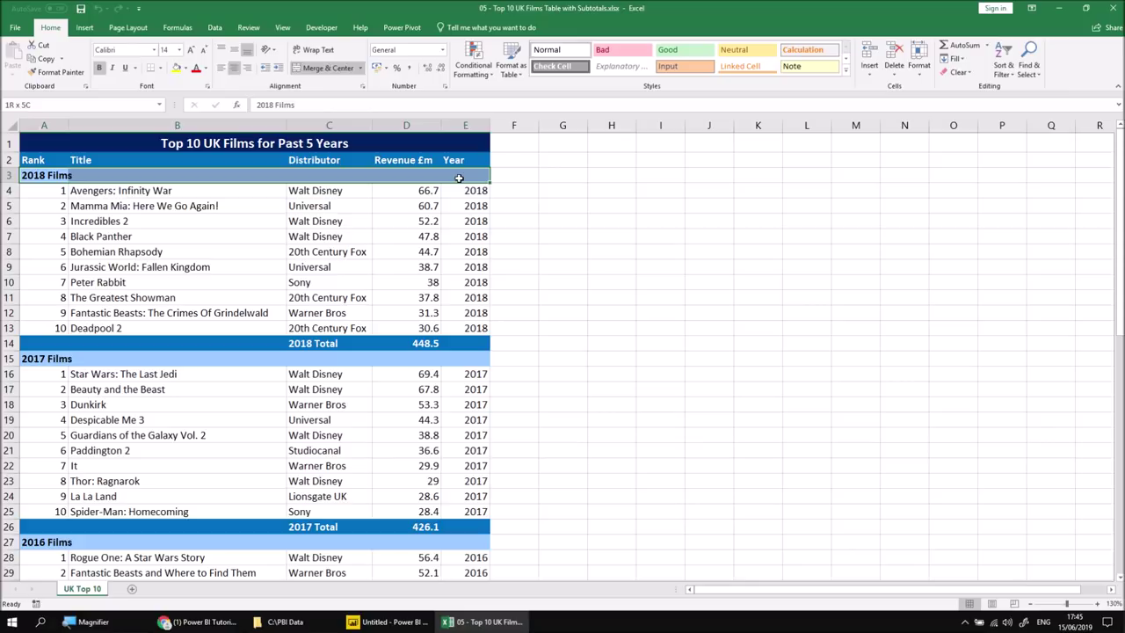
left_click_drag(46, 342, 459, 337)
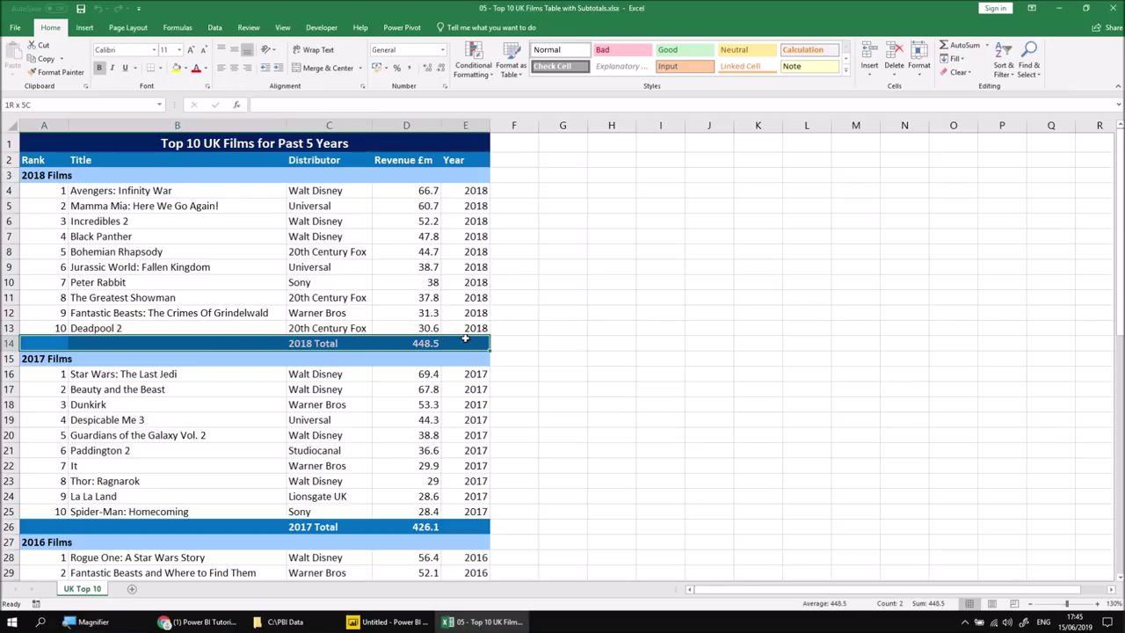
left_click_drag(29, 358, 465, 362)
left_click_drag(44, 527, 462, 525)
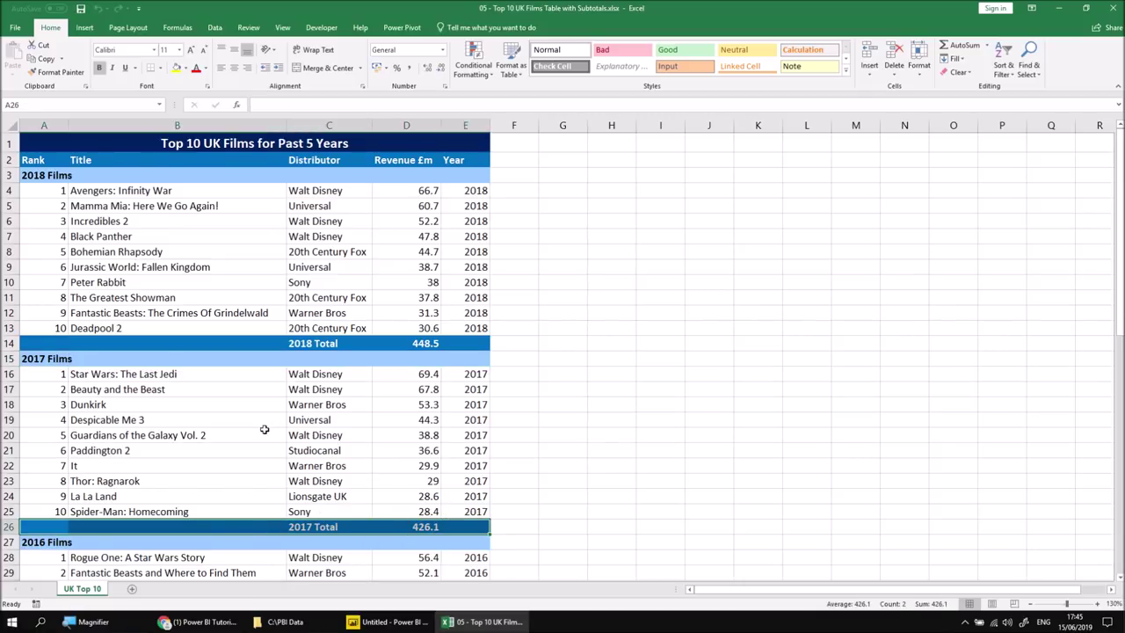
left_click_drag(47, 192, 470, 325)
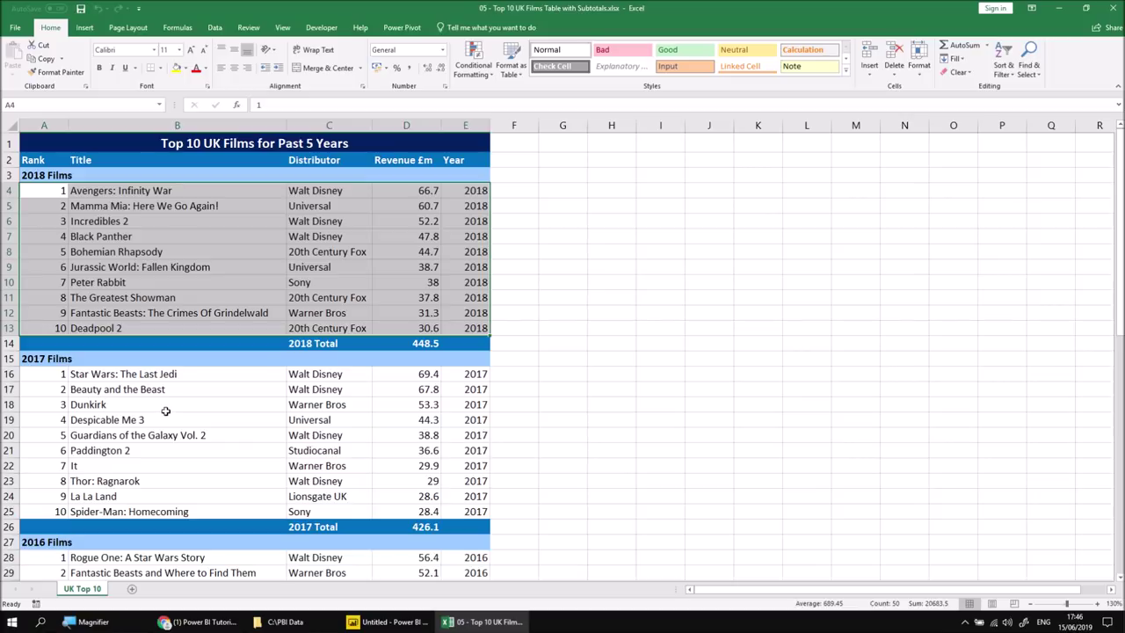
left_click(39, 143)
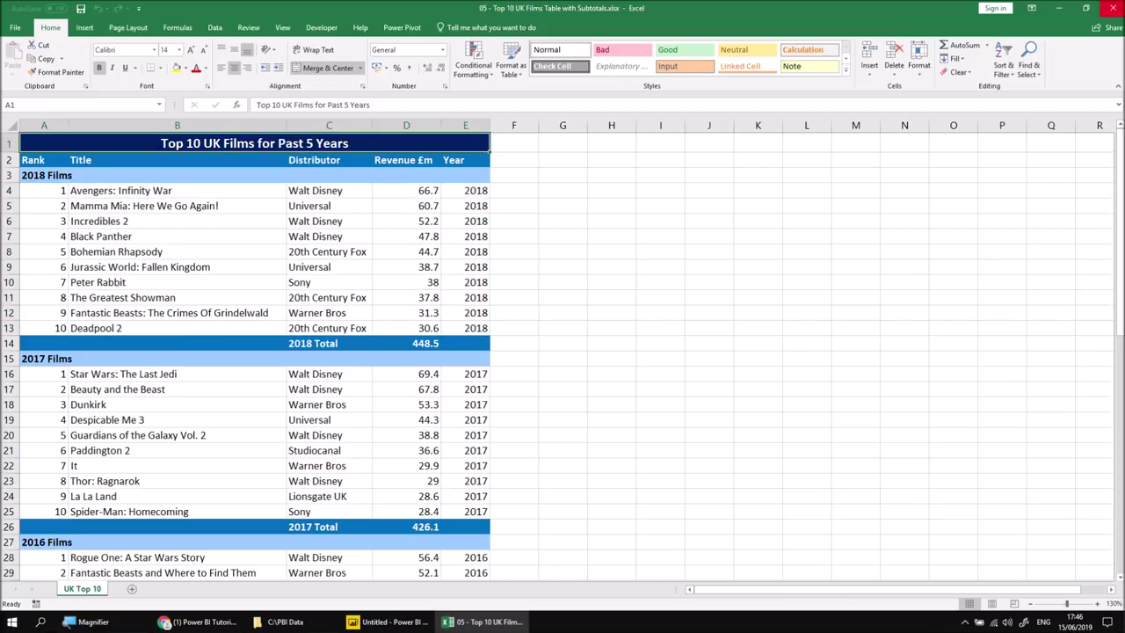
left_click(1113, 9)
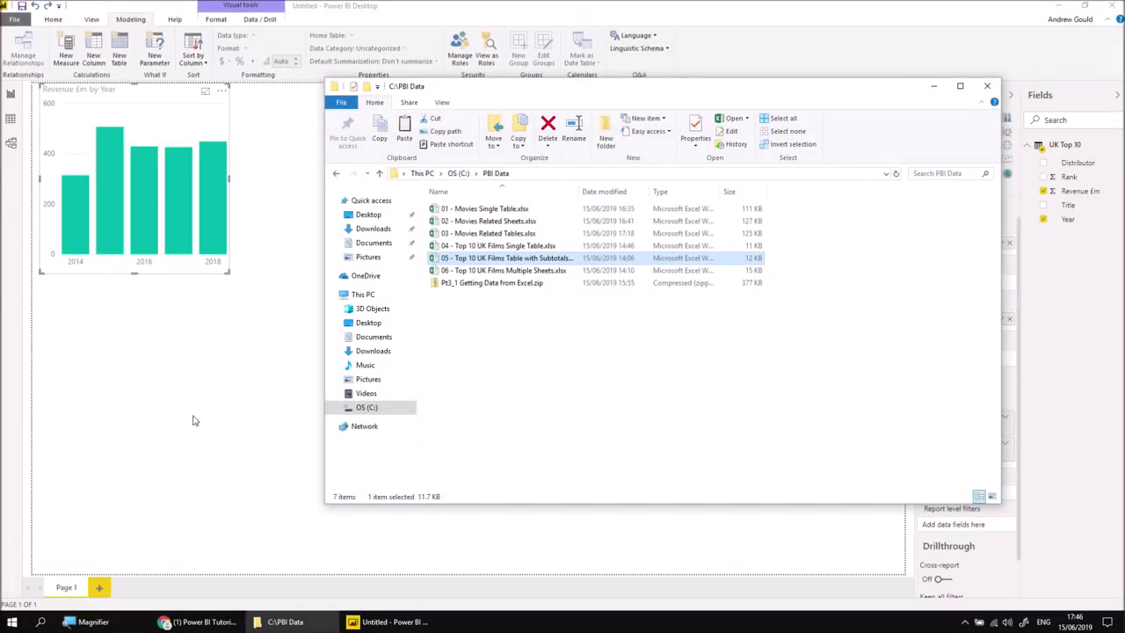
Delete the UK Top 10 table from the data model and the Revenue £m by Year chart from the report page.
left_click(226, 408)
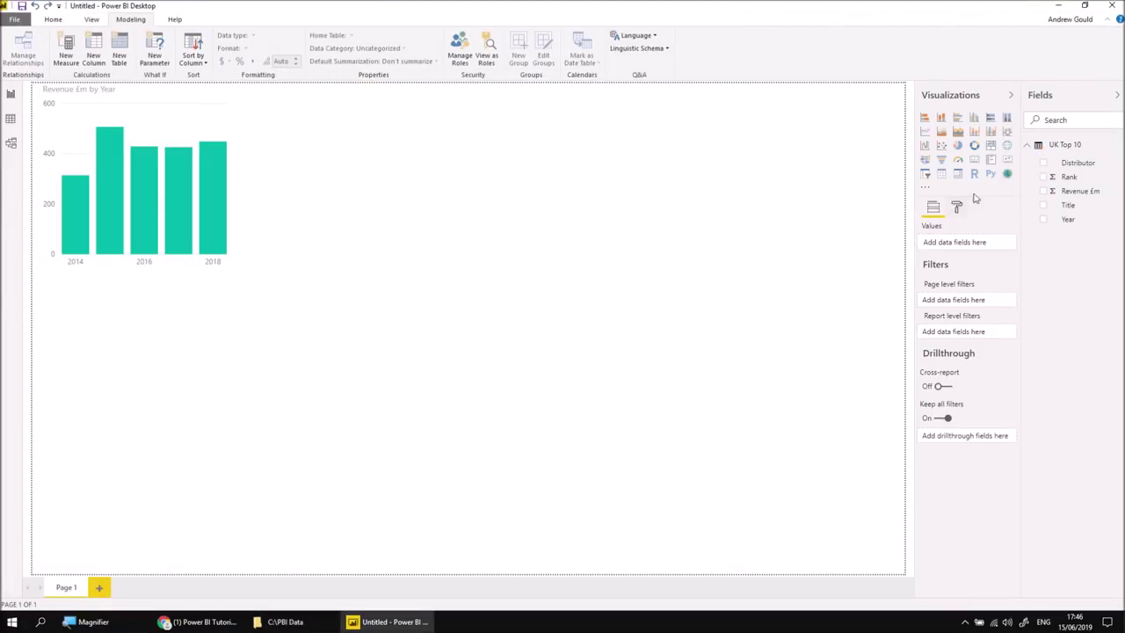
right_click(1069, 146)
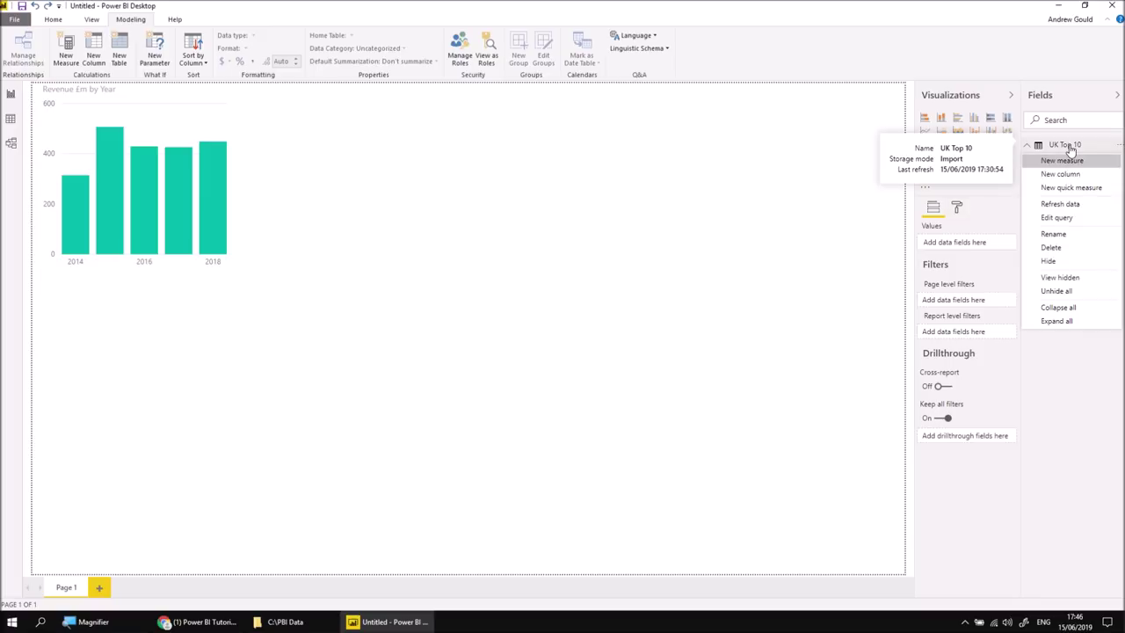
left_click(1051, 248)
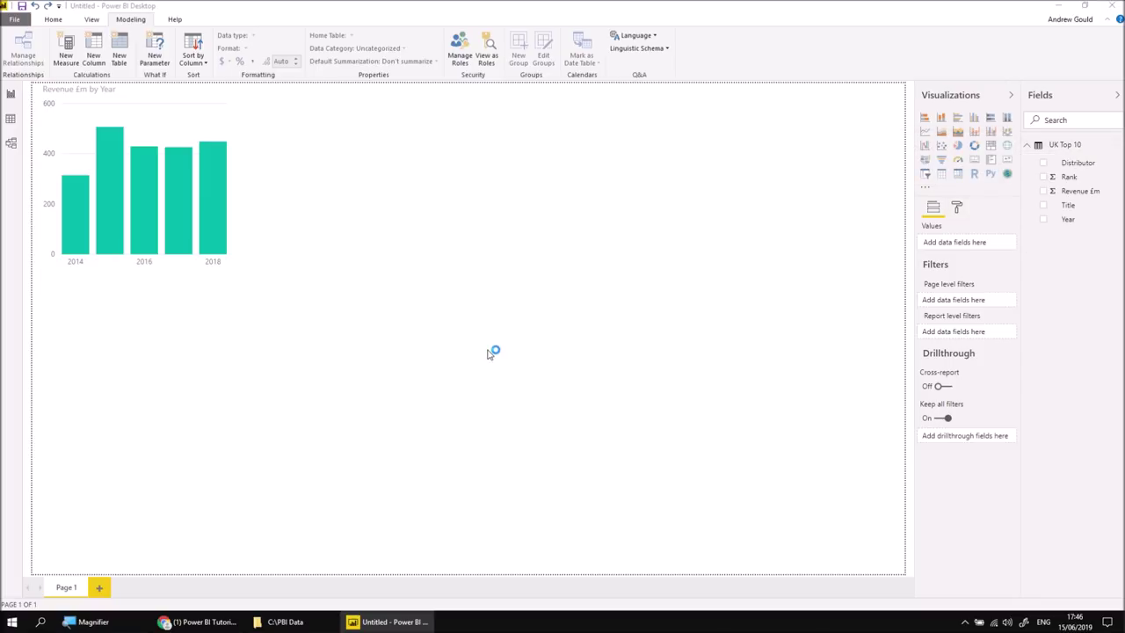
left_click(619, 329)
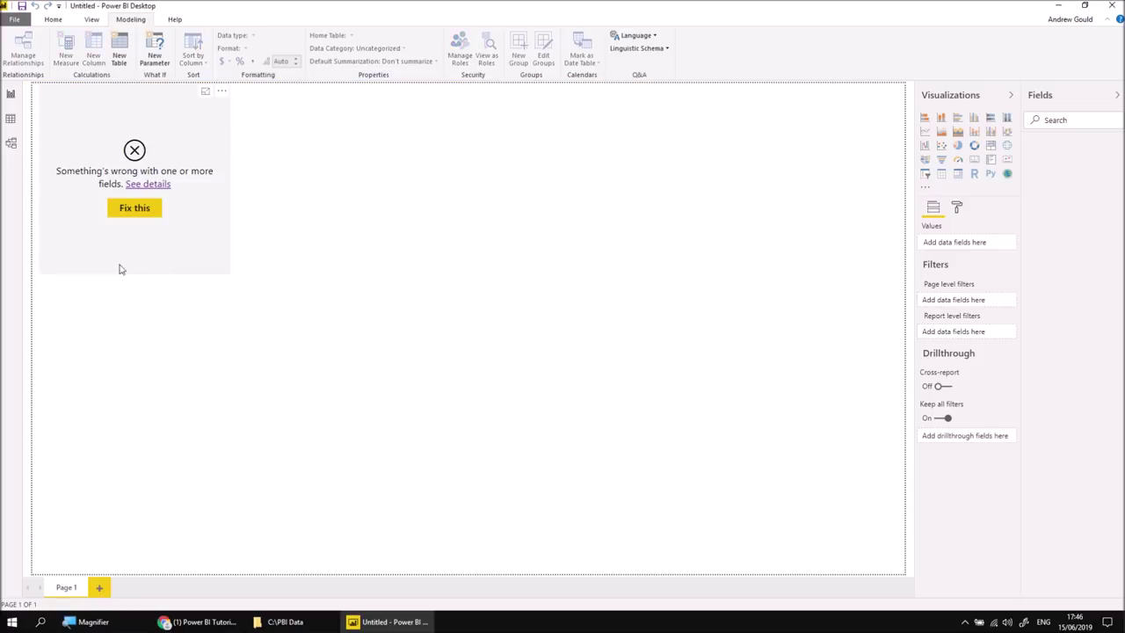
left_click(212, 273)
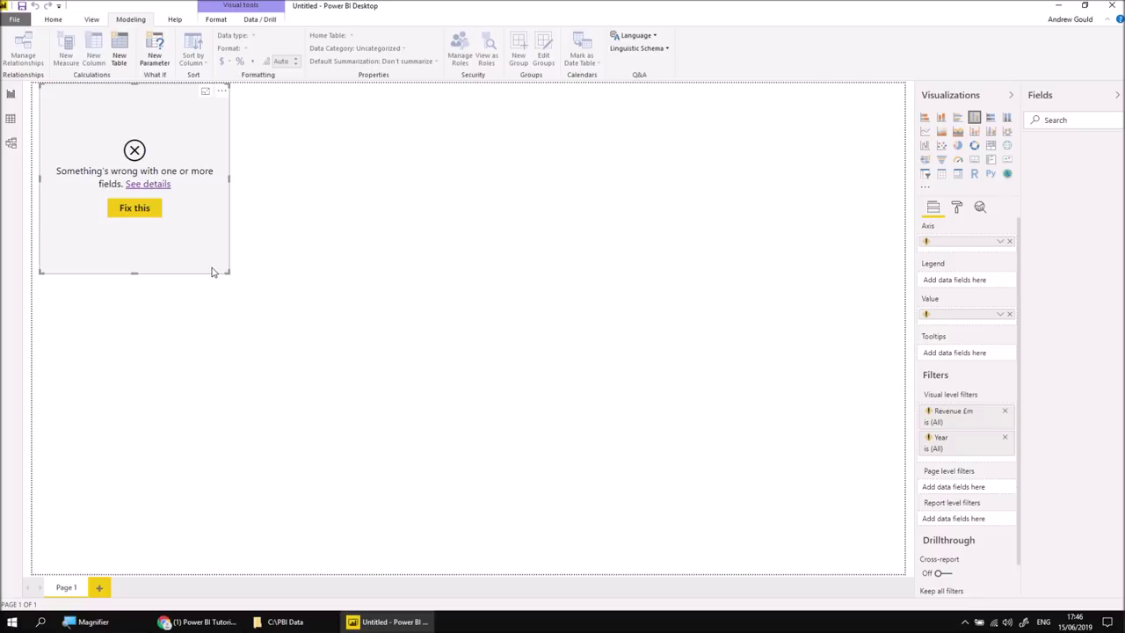
key("Delete")
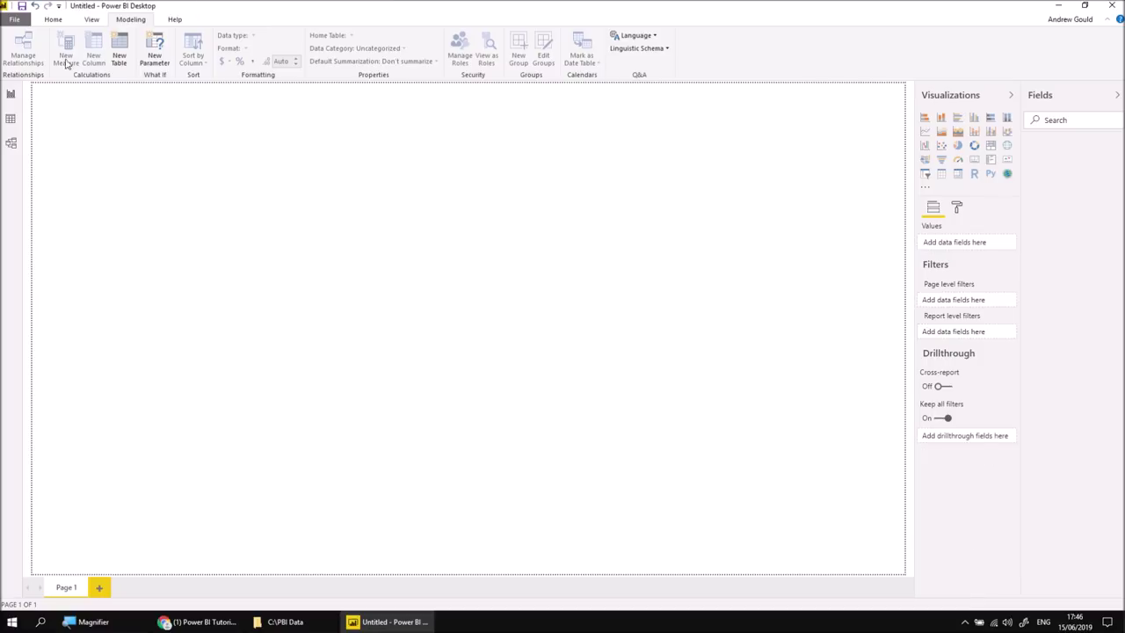
Connect to the Excel workbook "05 - Top 10 UK Films Table with Subtotals" and open its UK Top 10 sheet for query editing.
left_click(52, 21)
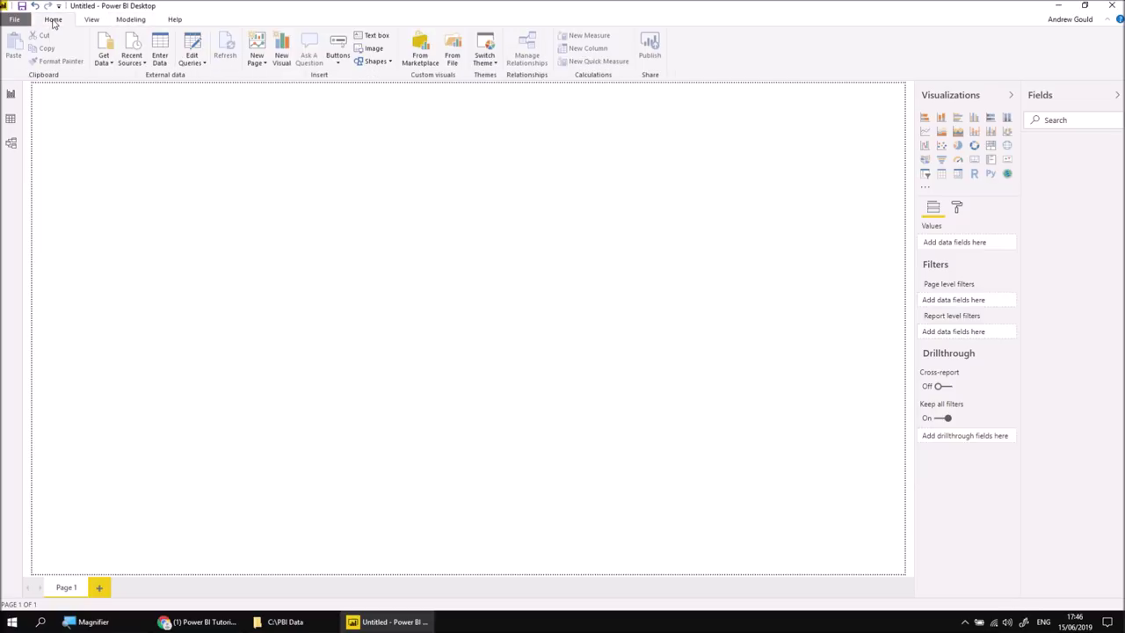
left_click(106, 63)
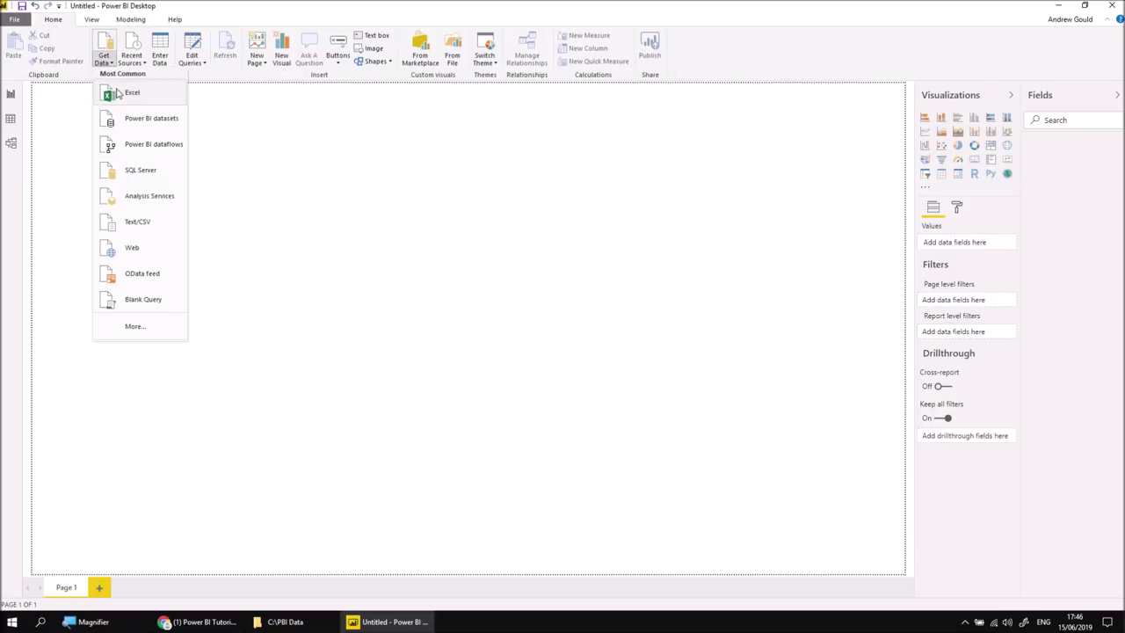
left_click(121, 95)
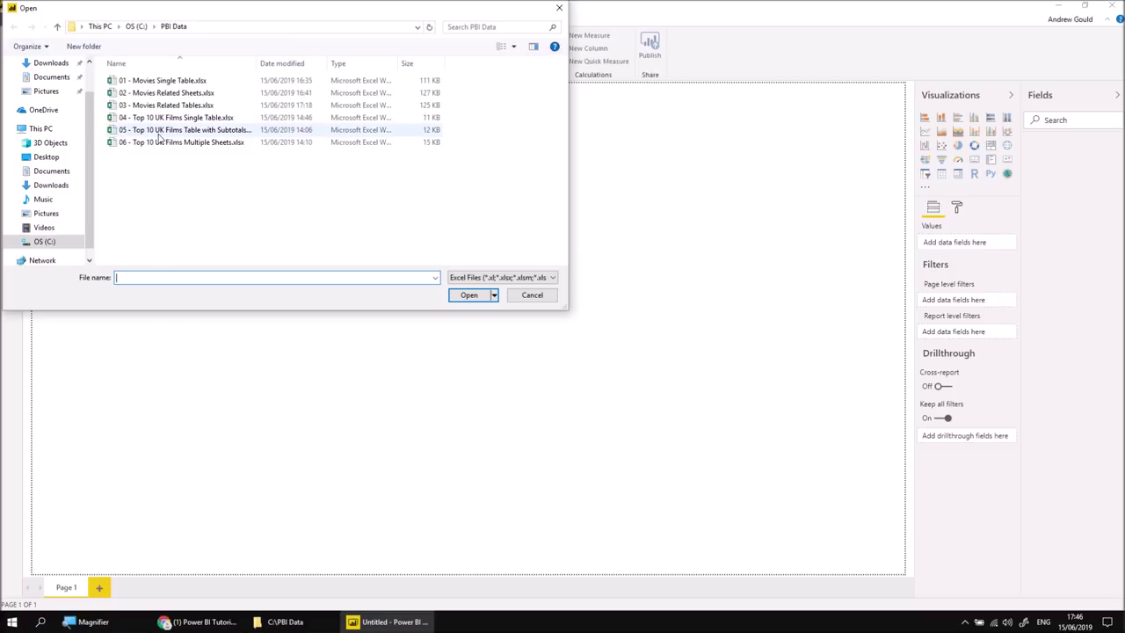
double_click(174, 130)
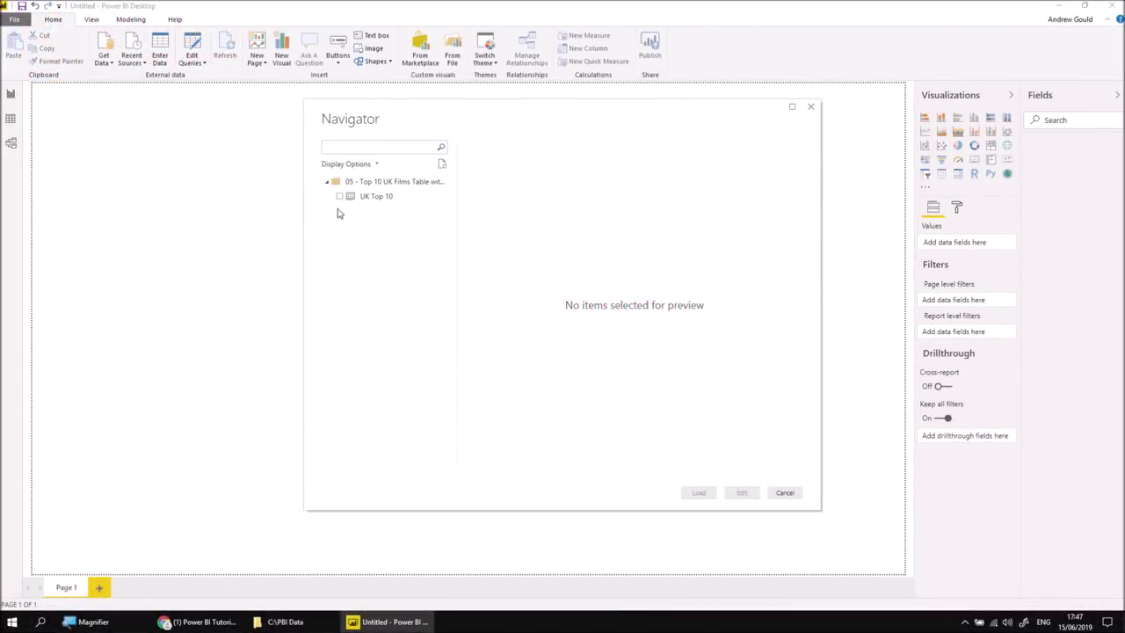
left_click(339, 196)
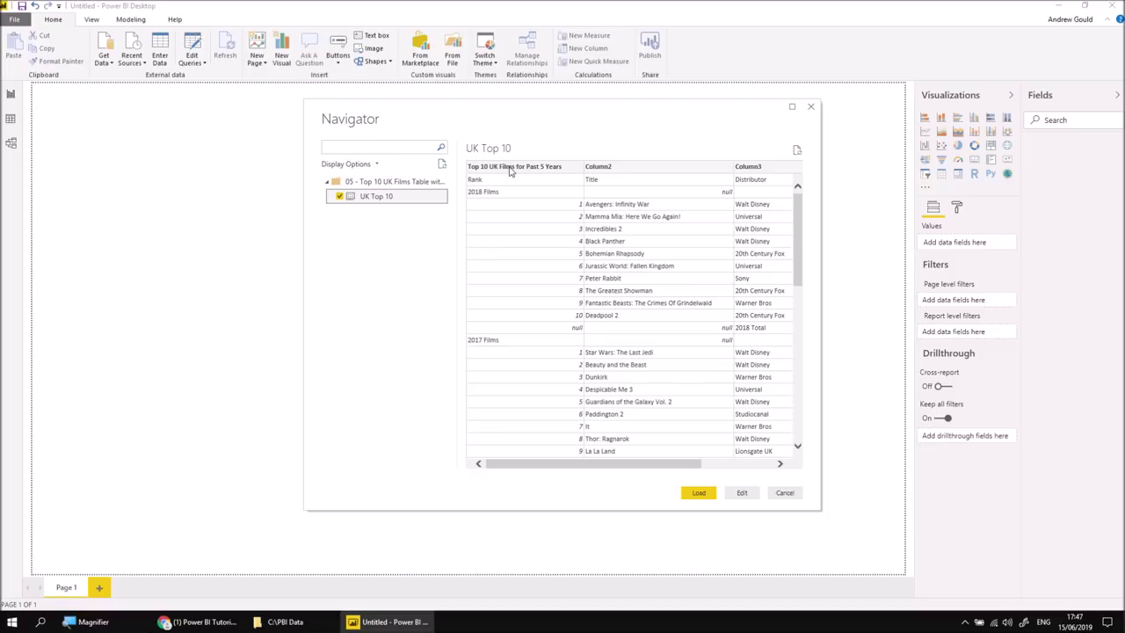
left_click(742, 493)
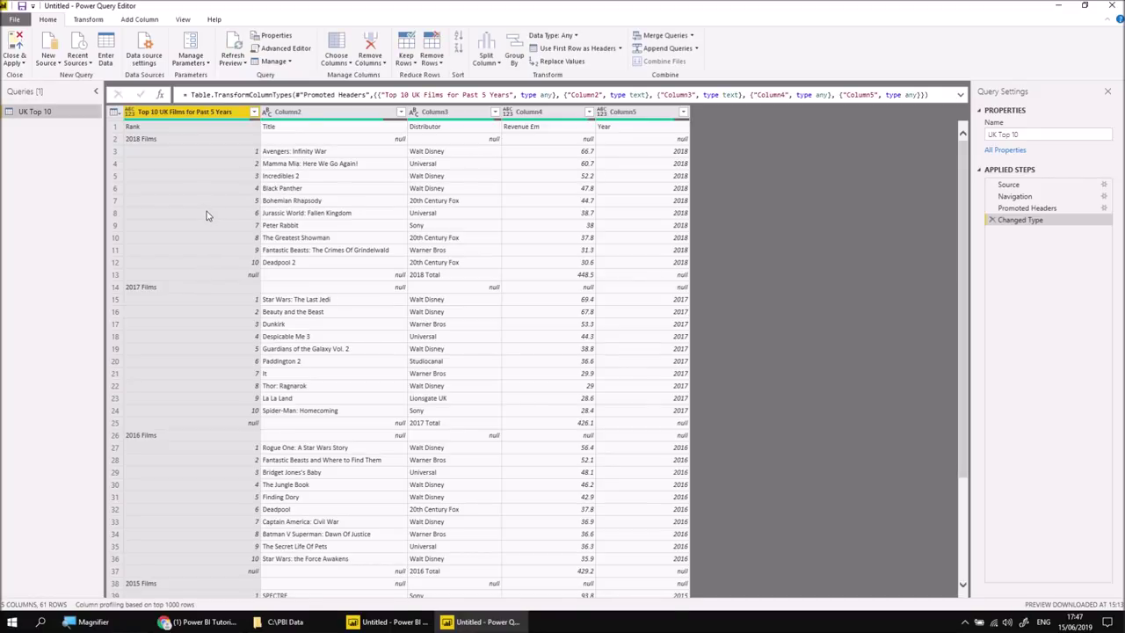
Delete the Changed Type and Promoted Headers steps from the query, and remove the top 1 row holding the sheet title.
left_click(991, 221)
left_click(991, 209)
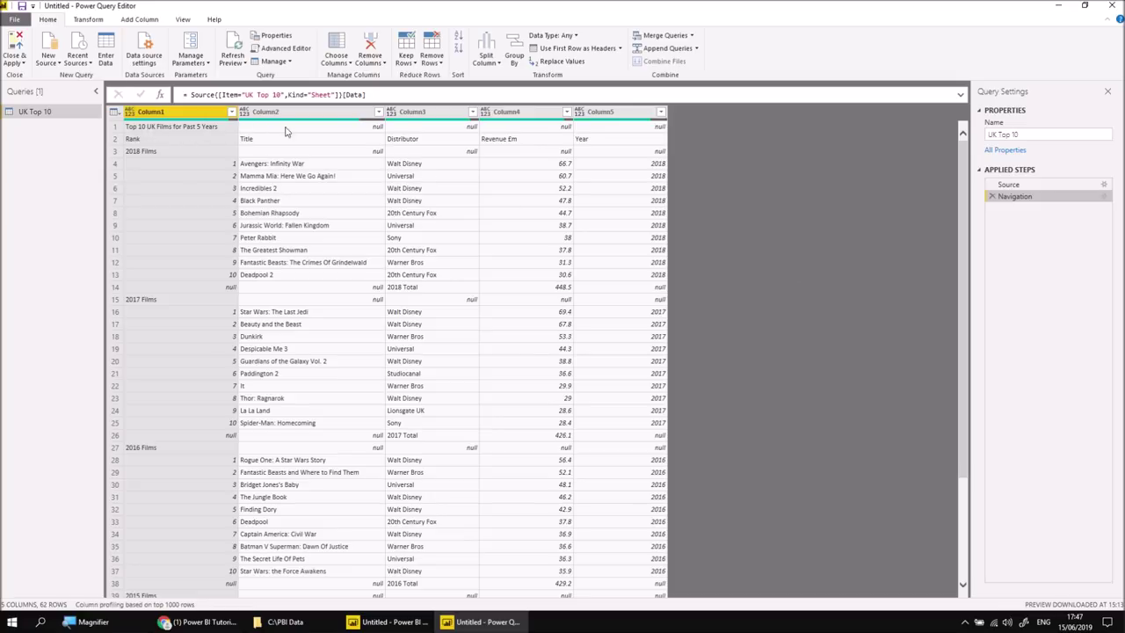
left_click(439, 65)
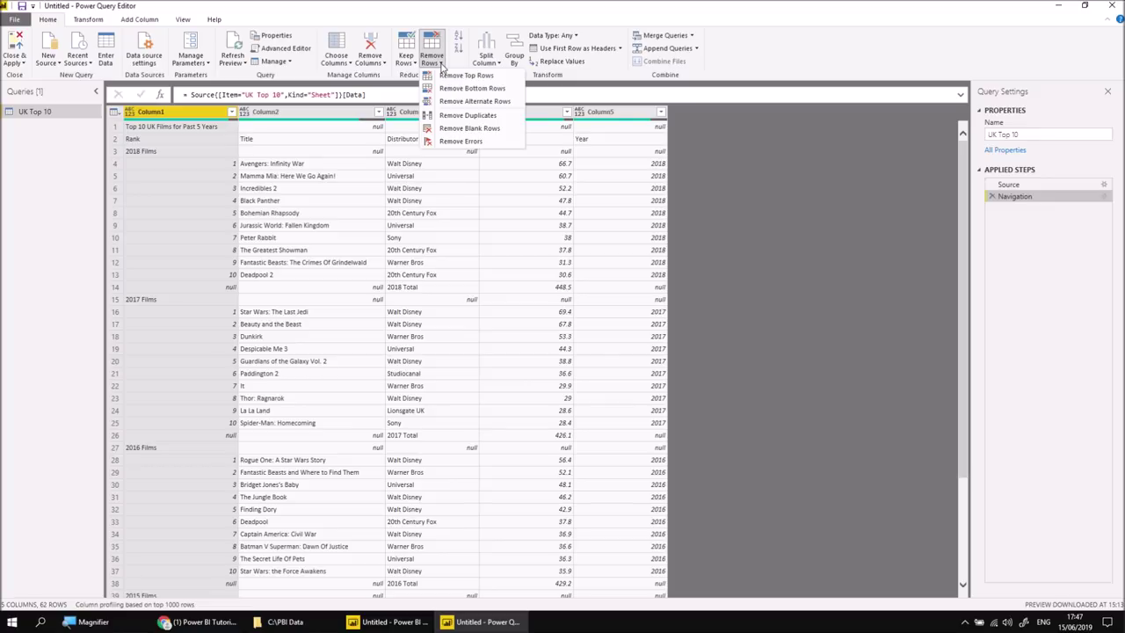
left_click(444, 77)
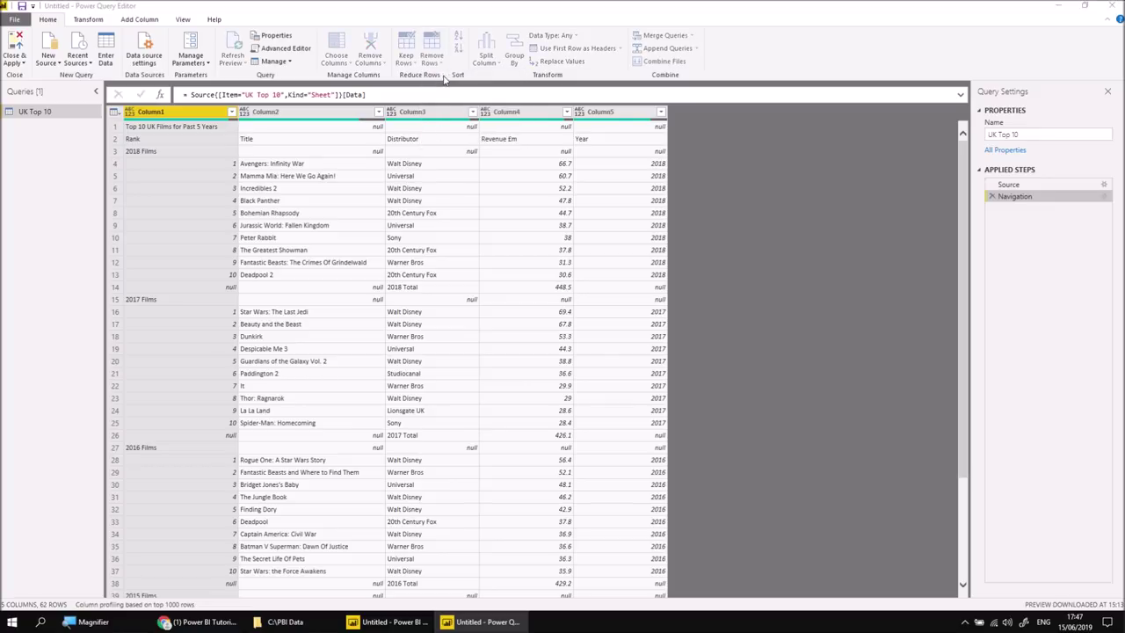
type("1")
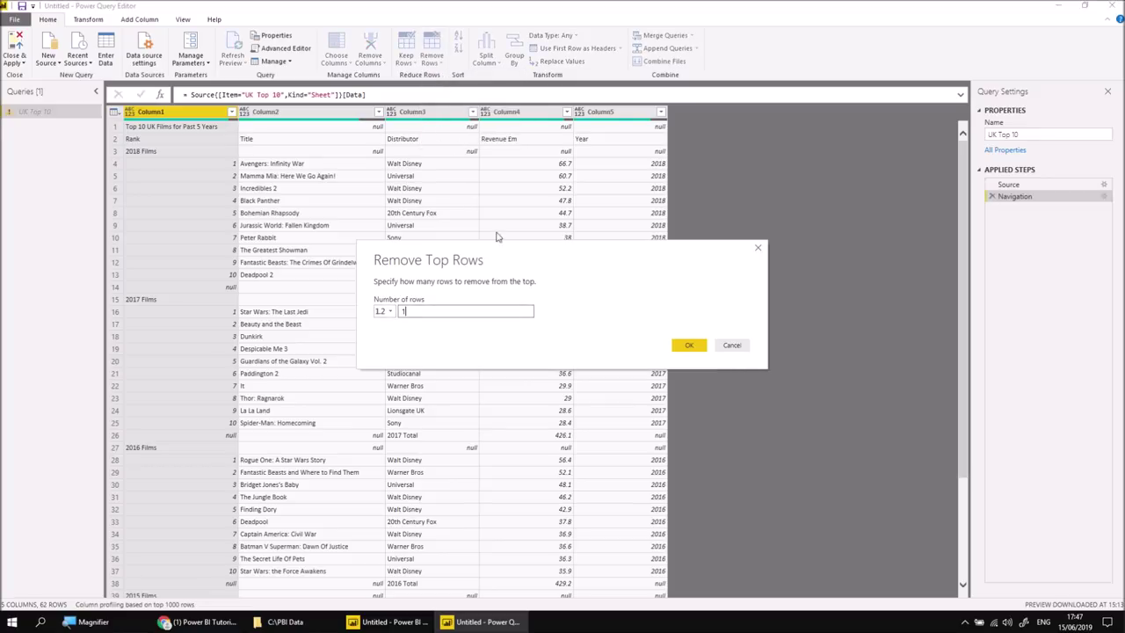
left_click(688, 345)
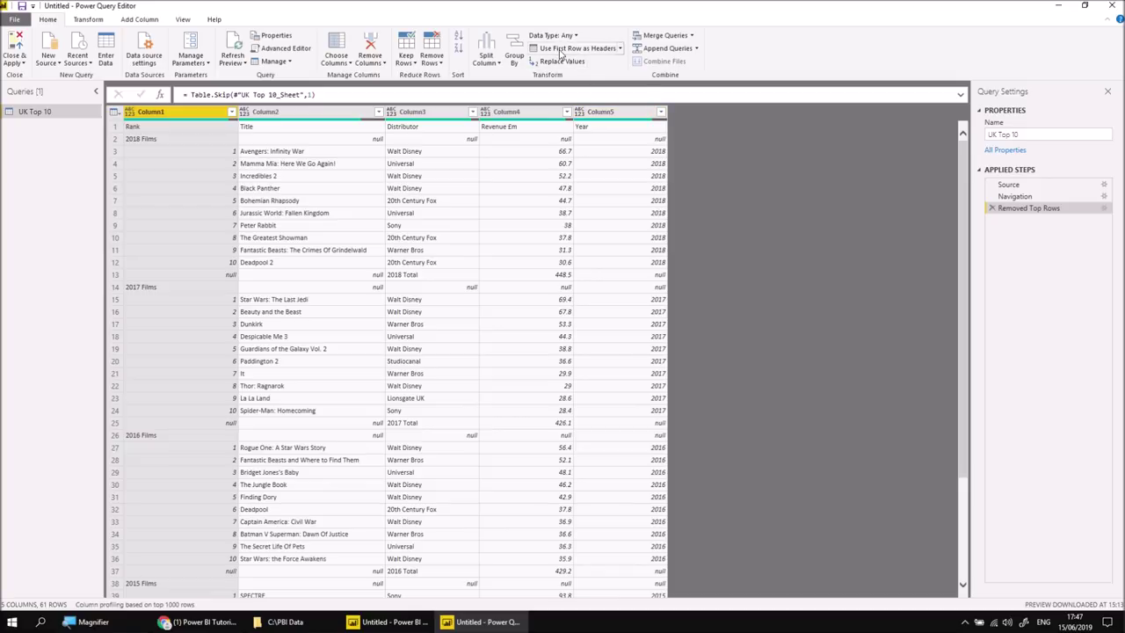
Use the first row as column headers, and remove the top 1 row containing the 2018 Films subheading.
left_click(560, 50)
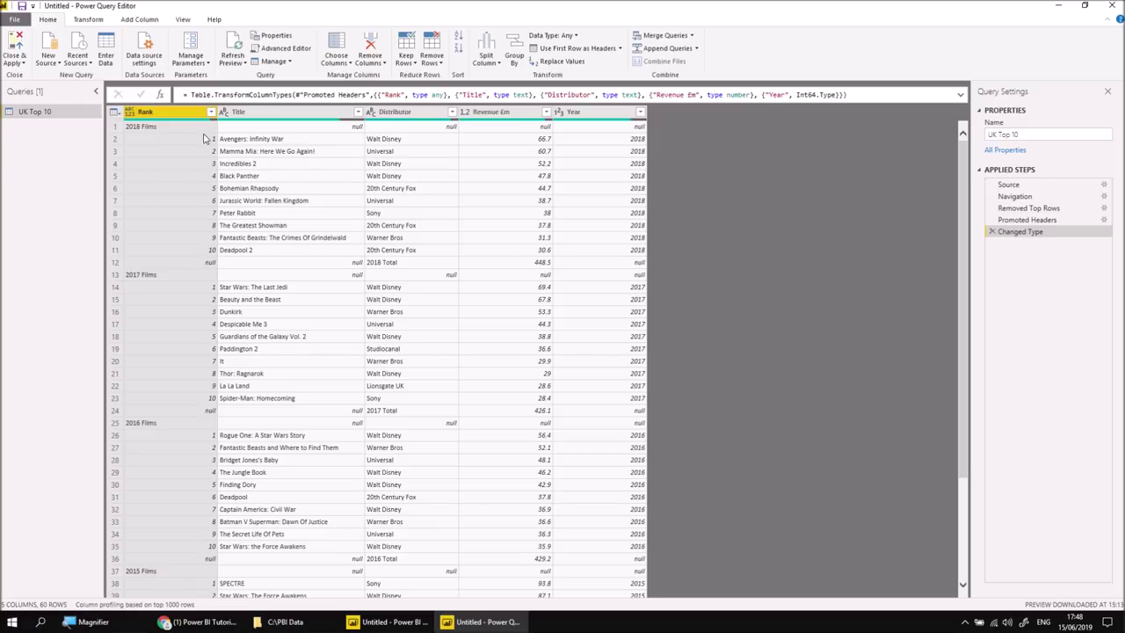
left_click(431, 60)
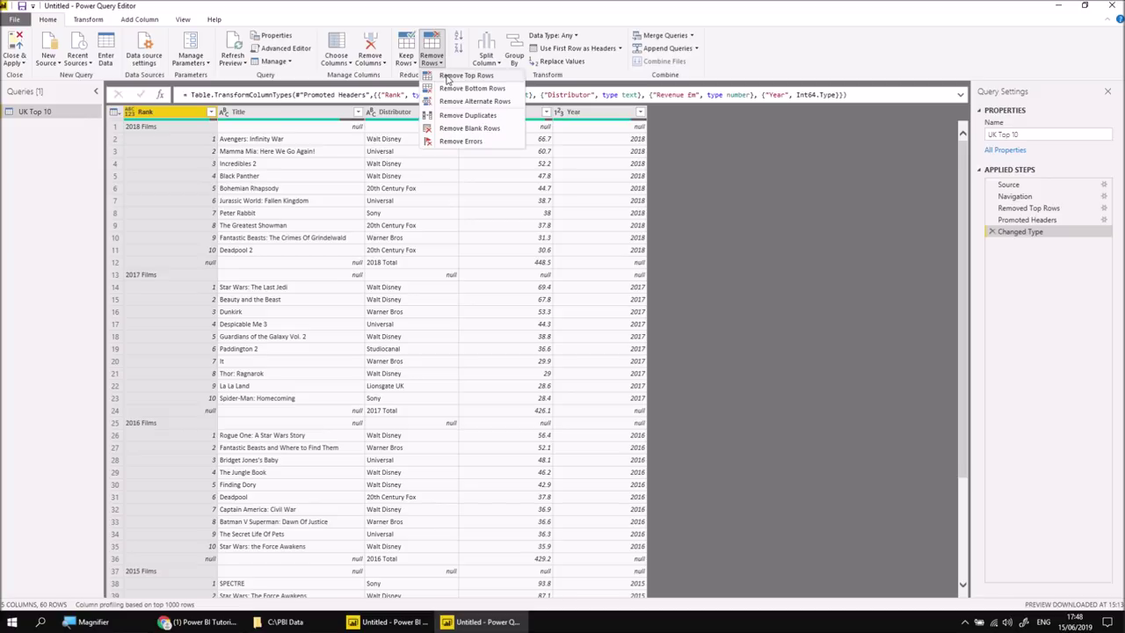
left_click(448, 77)
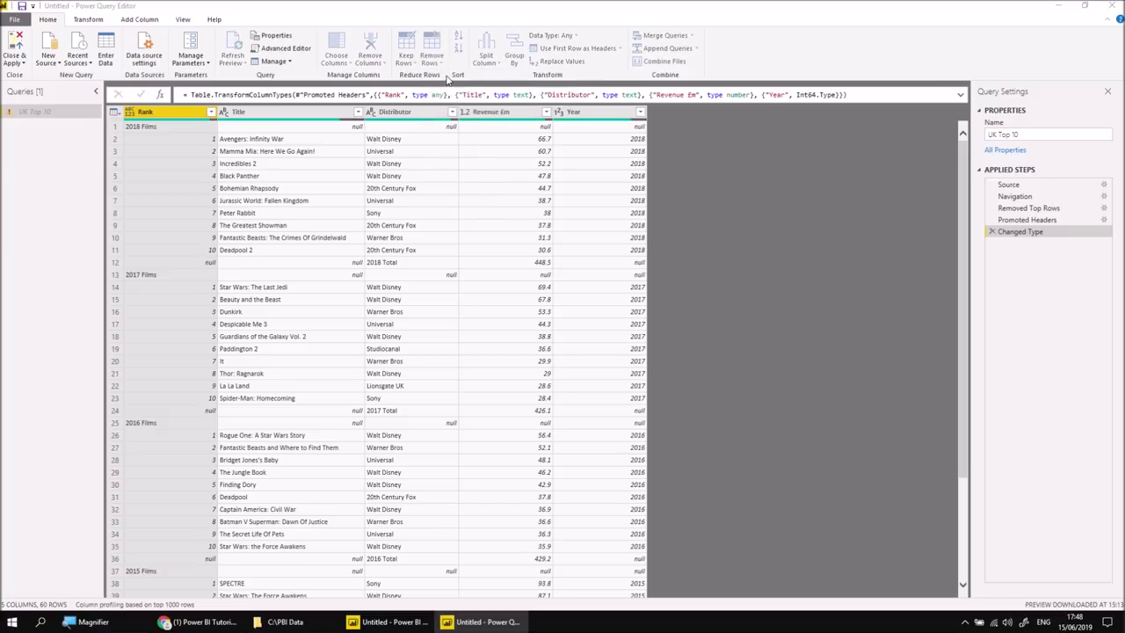
type("1")
left_click(690, 346)
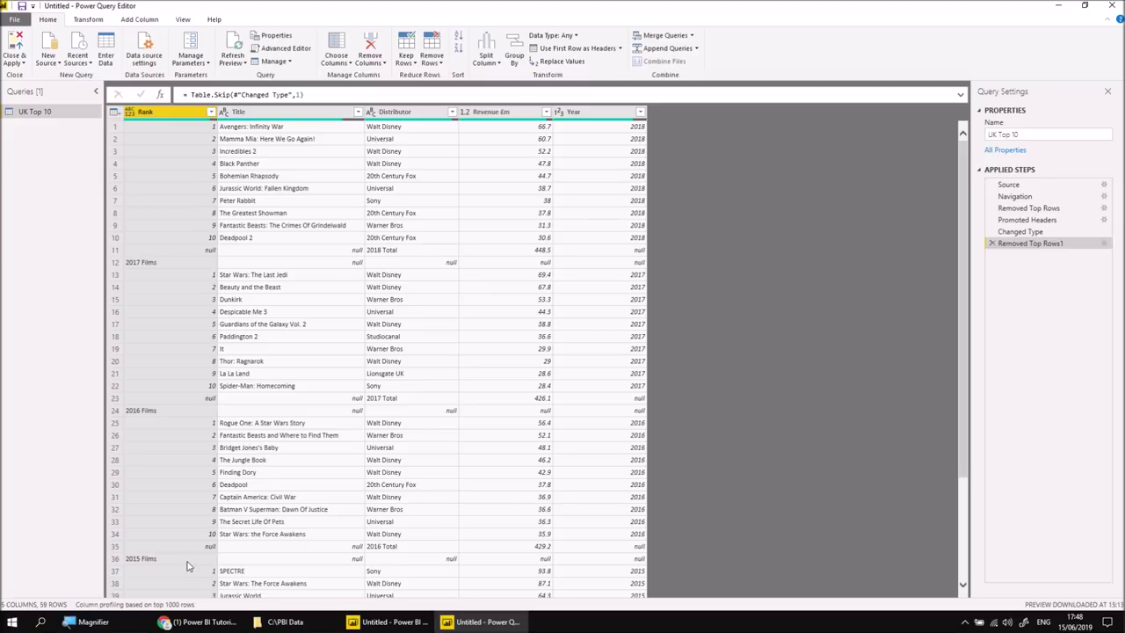
Remove alternate rows starting at row 11, removing 2 rows and keeping 10, to strip the yearly totals and subheadings.
left_click(442, 65)
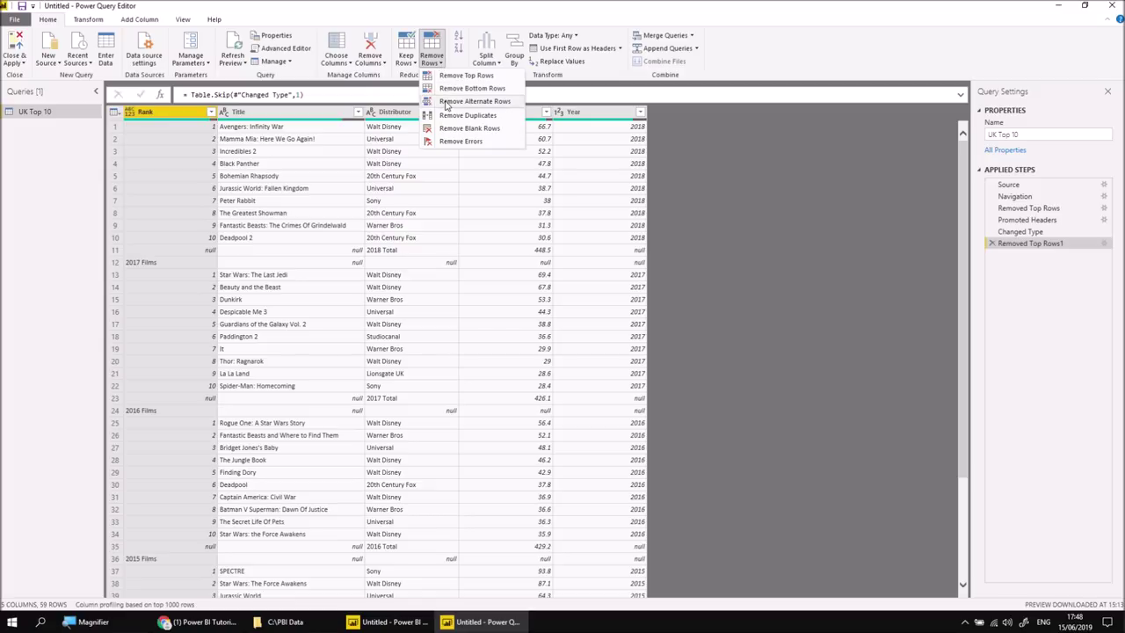
left_click(446, 102)
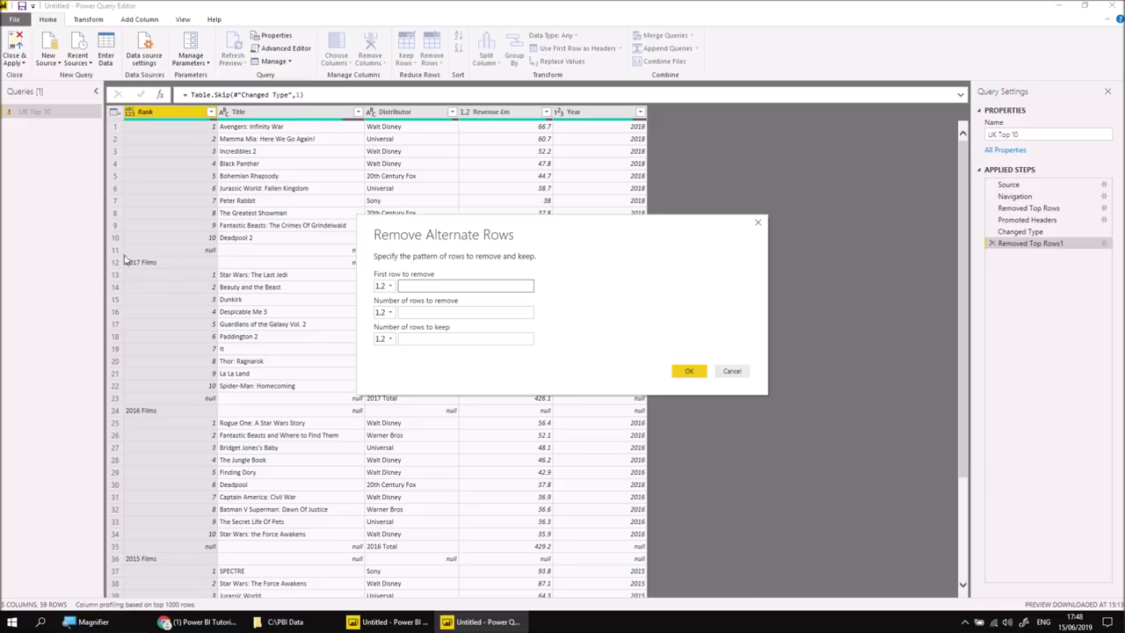
type("11")
left_click(410, 313)
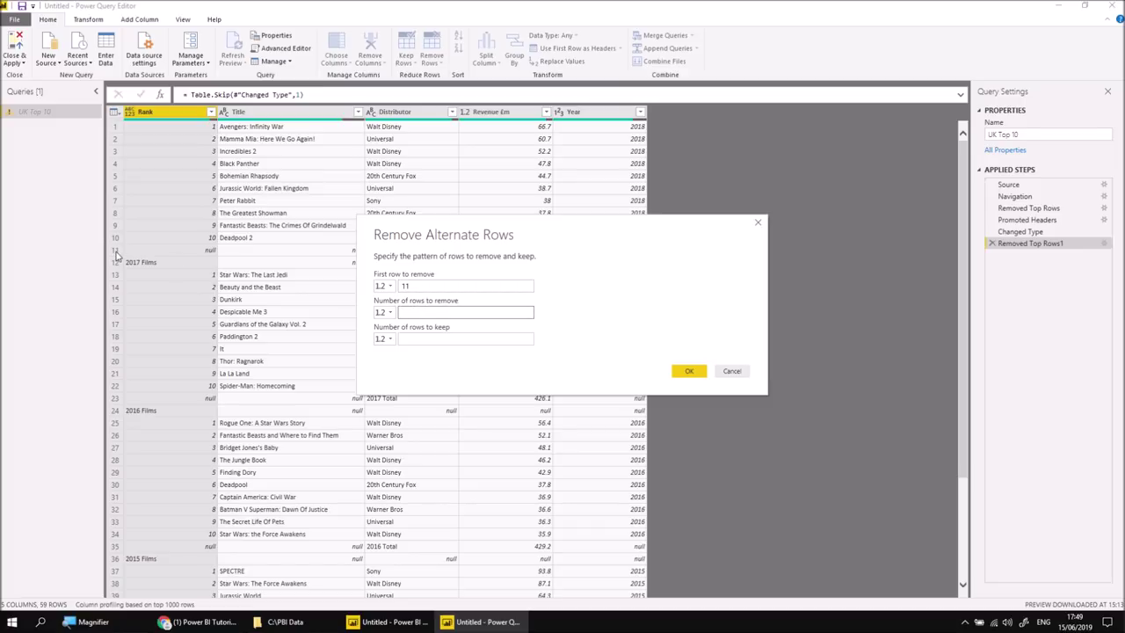
type("2")
left_click(408, 341)
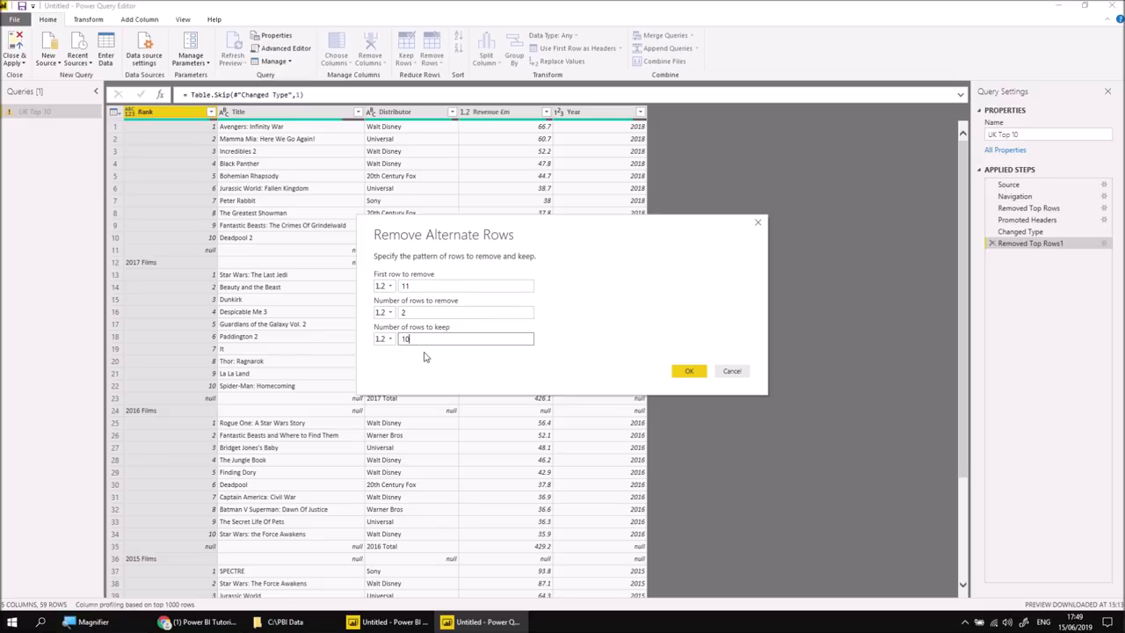
left_click(690, 372)
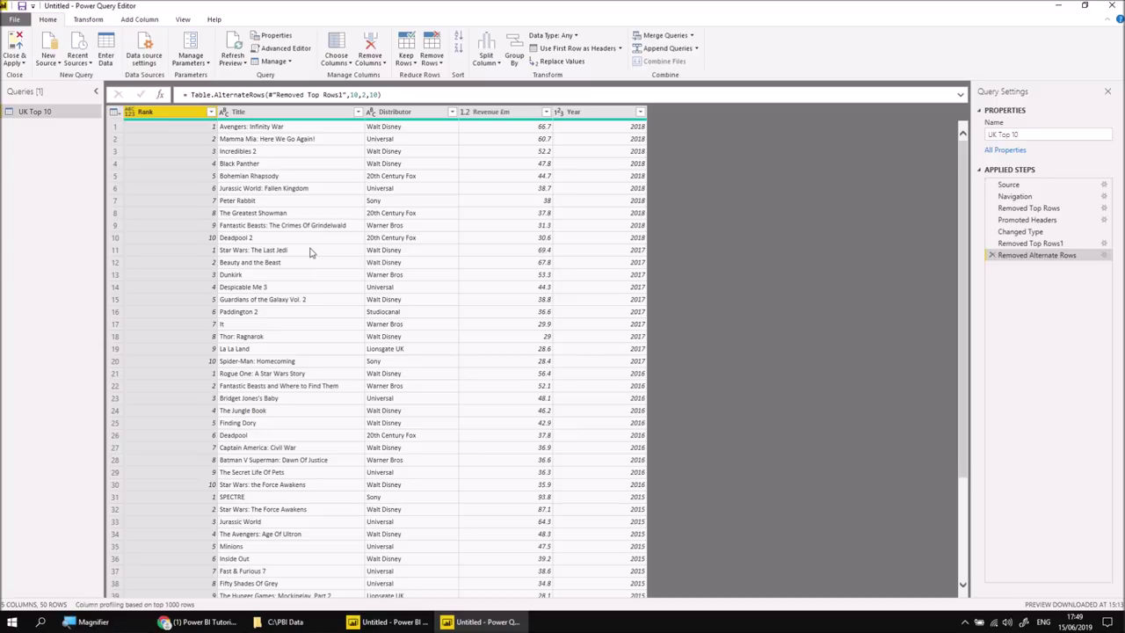
Check the cleaned rows through to the end of the table and set the Rank column's data type to Whole Number.
scroll(331, 266, "down", 4)
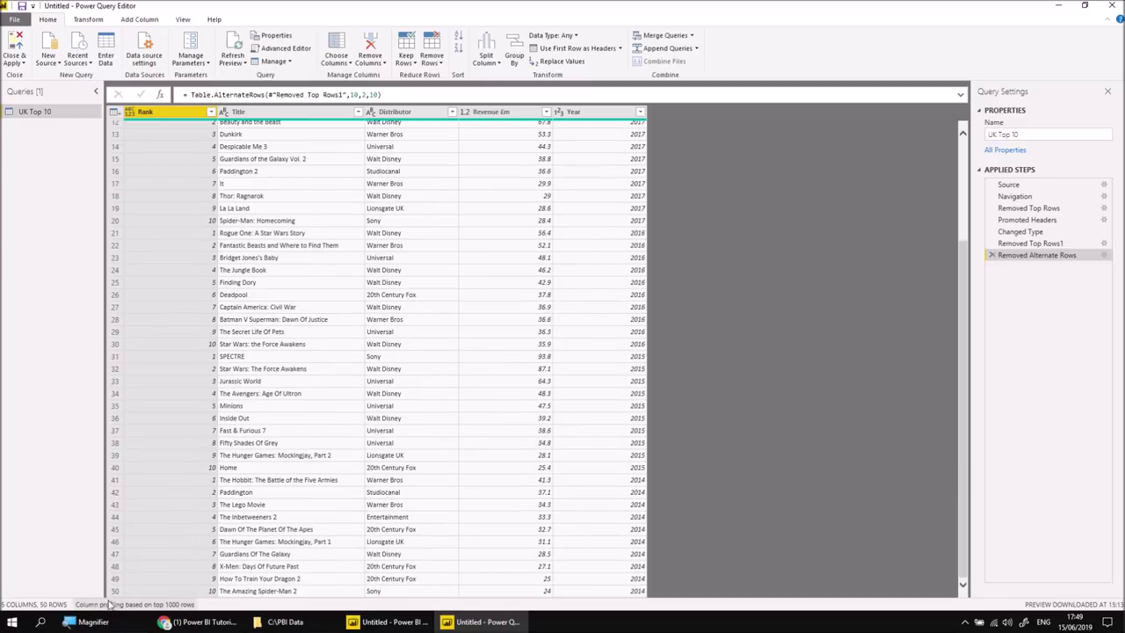
scroll(272, 320, "up", 4)
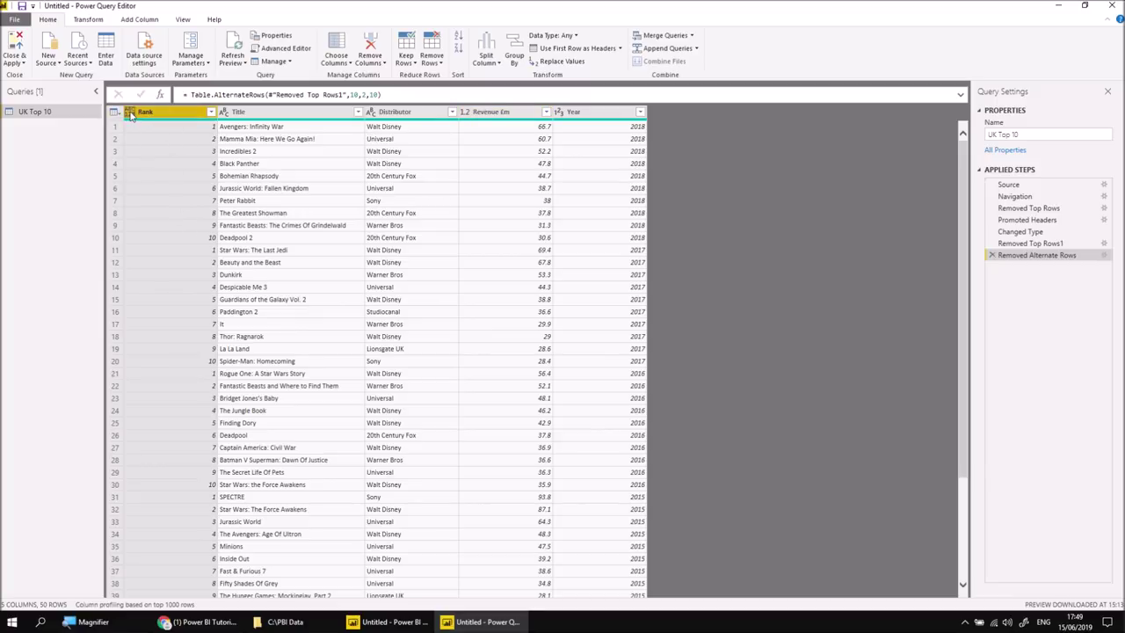
scroll(195, 205, "down", 4)
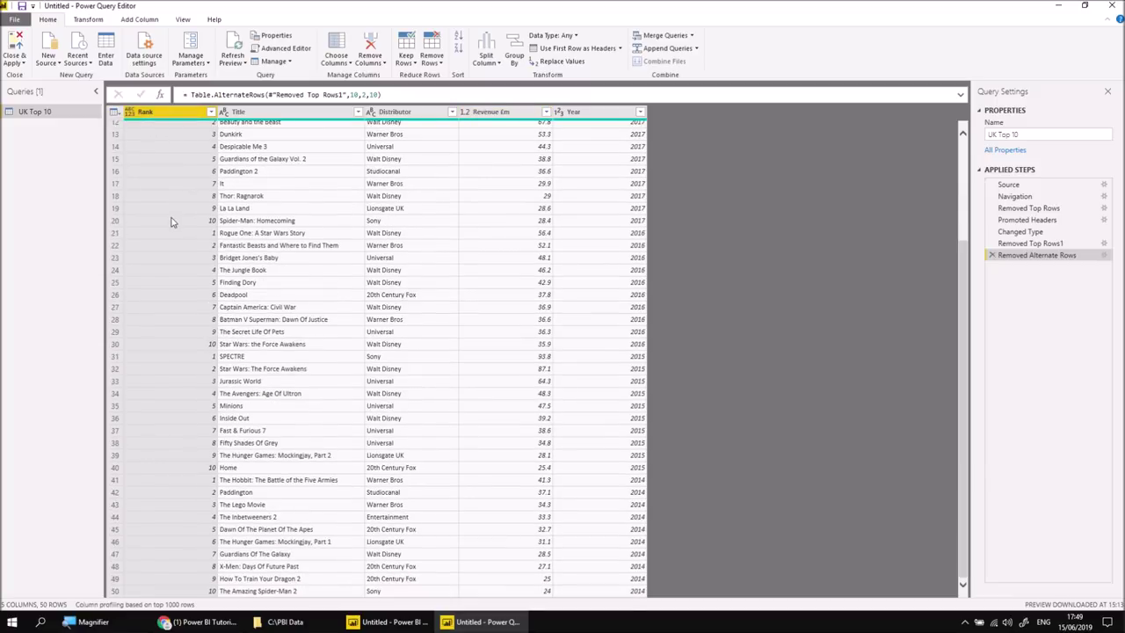
scroll(171, 222, "up", 4)
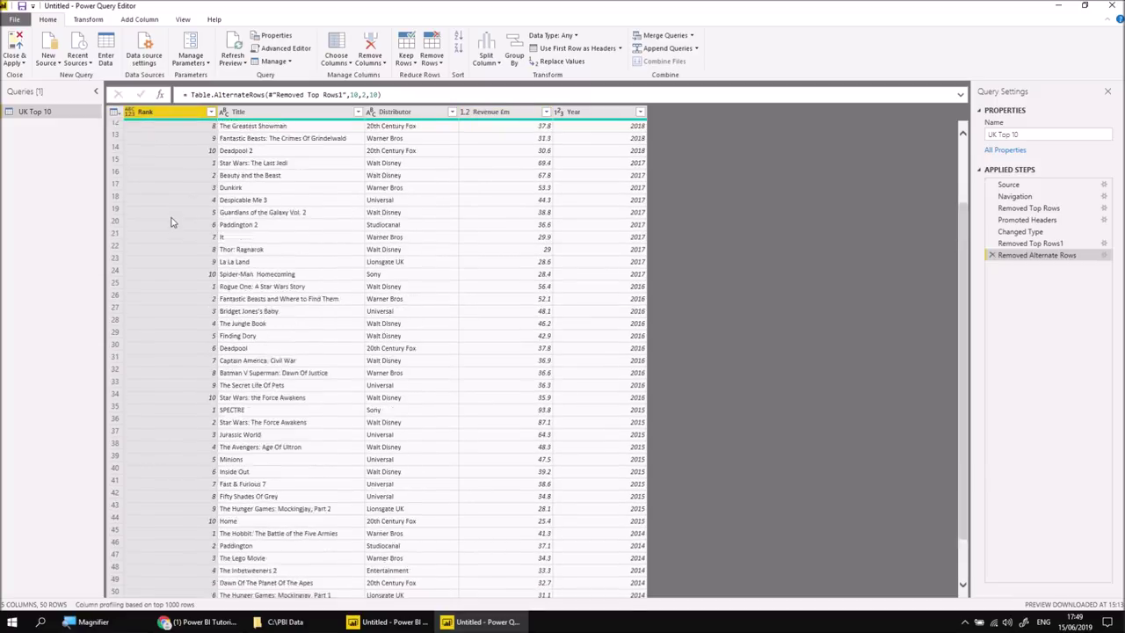
left_click(130, 115)
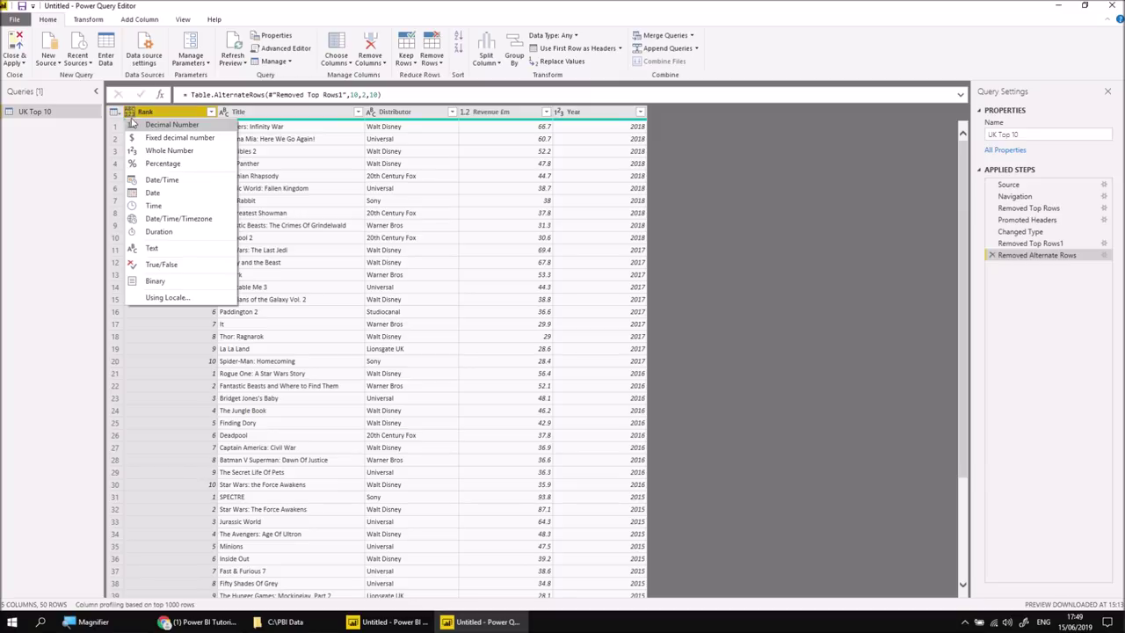
left_click(138, 152)
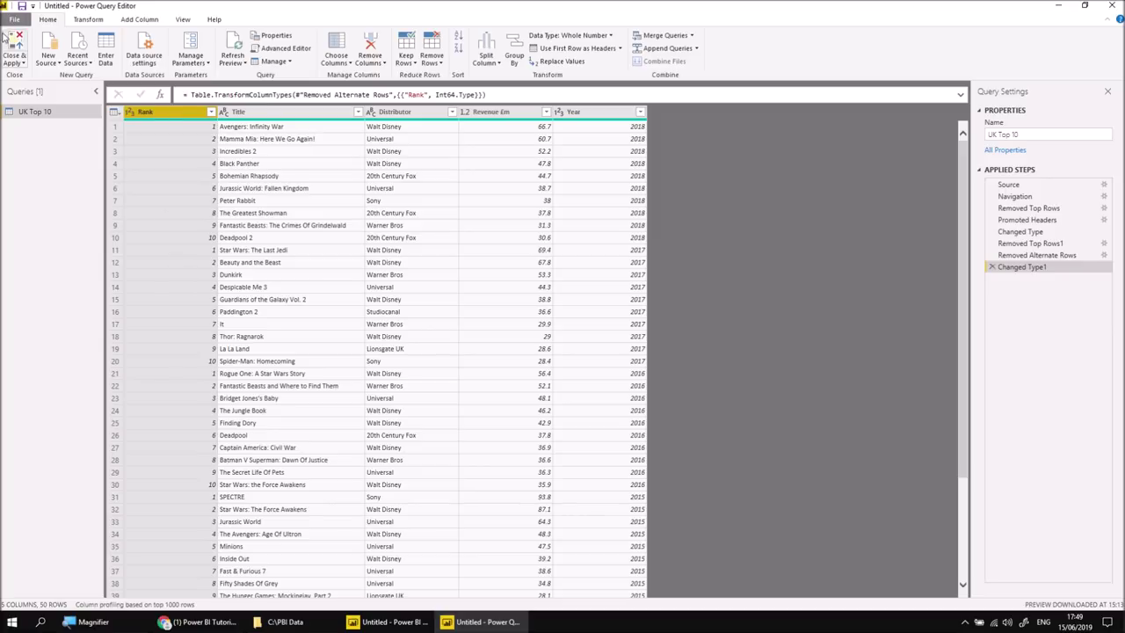
Close the query editor applying the changes, and show the loaded UK Top 10 table in Data view.
left_click(15, 41)
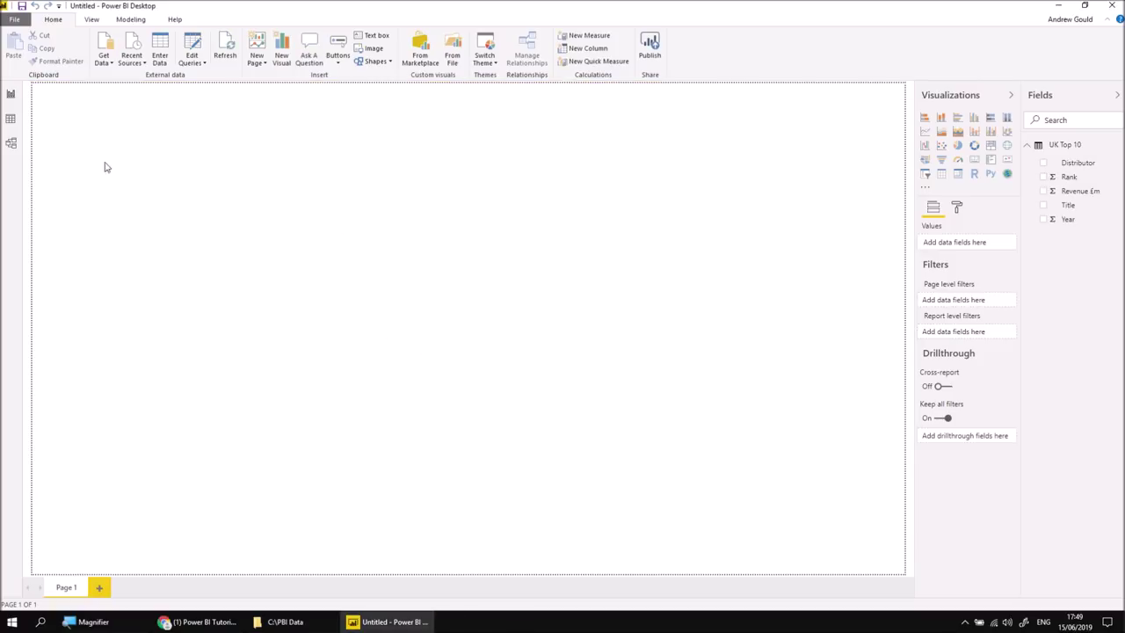
left_click(11, 120)
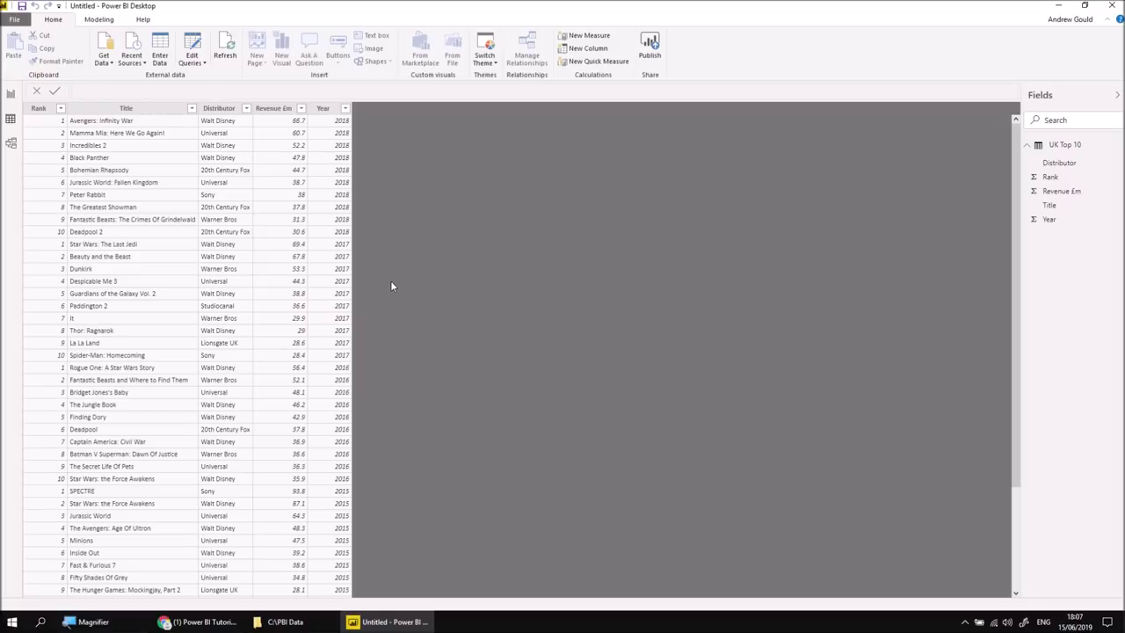
Open 06 - Top 10 UK Films Multiple Sheets.xlsx in Excel, examine the layout of its yearly Top 10 sheets, and close the workbook.
left_click(283, 621)
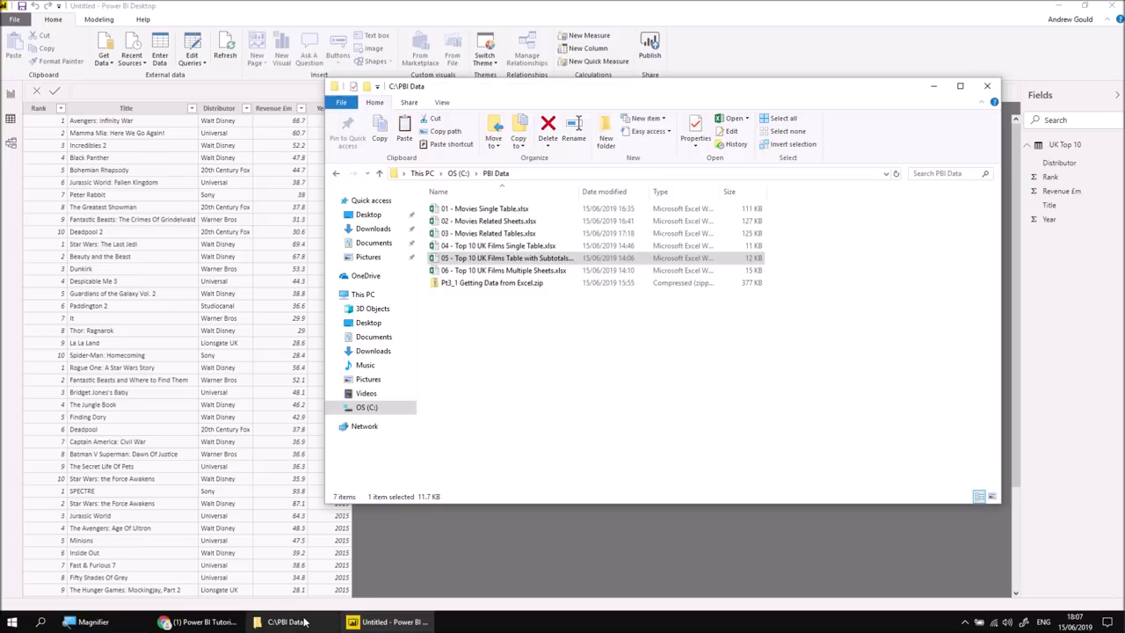
double_click(489, 272)
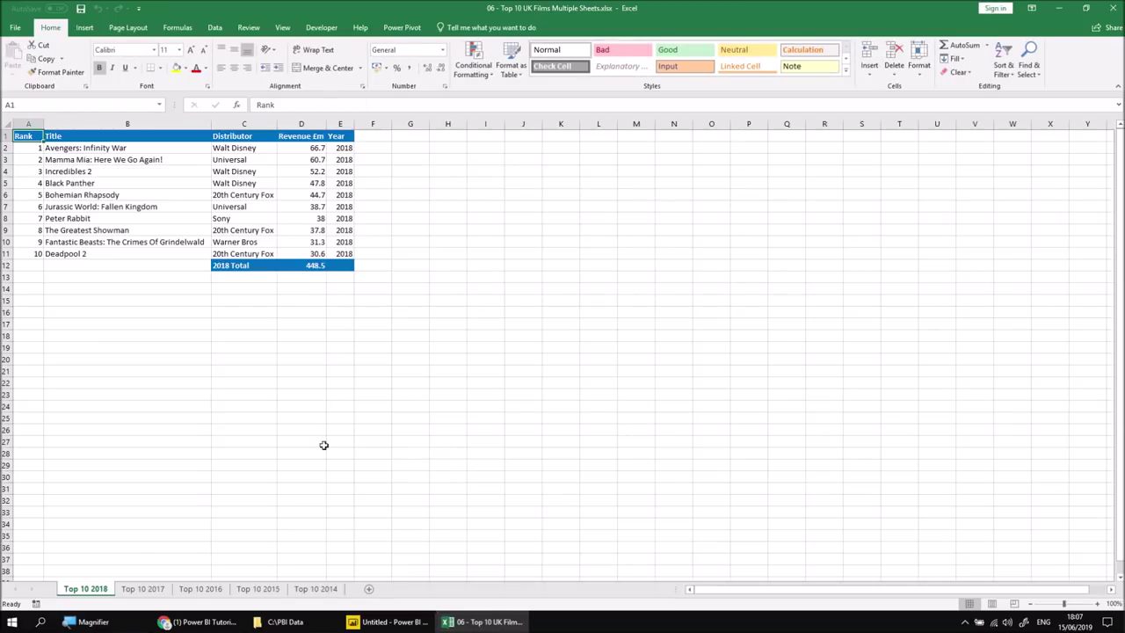
left_click(146, 589)
left_click(200, 589)
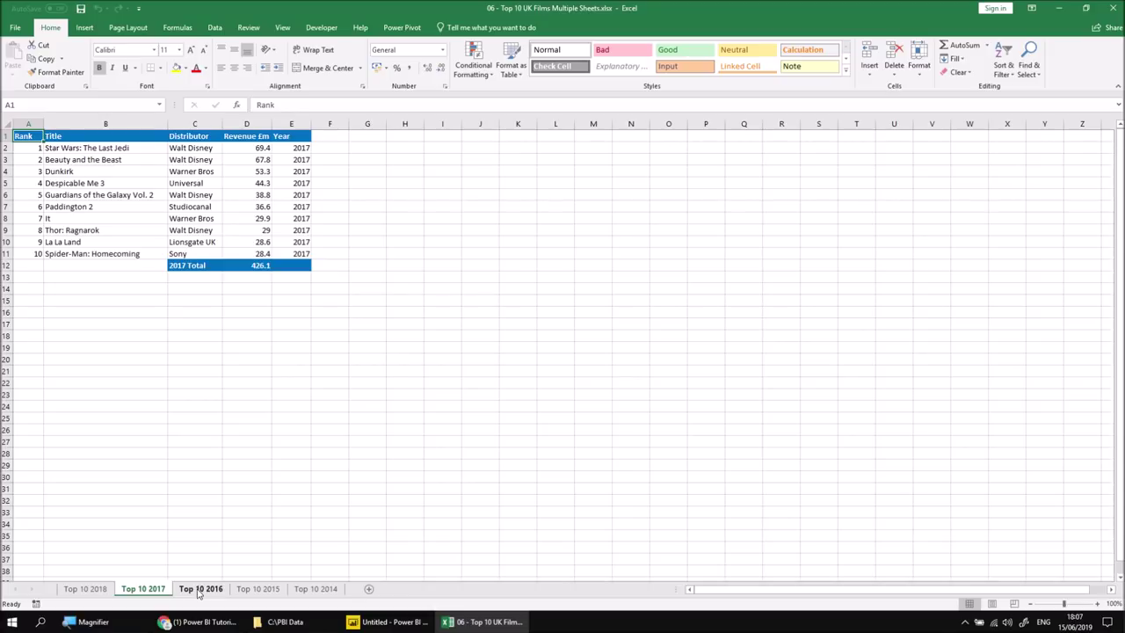
left_click(257, 589)
left_click(315, 590)
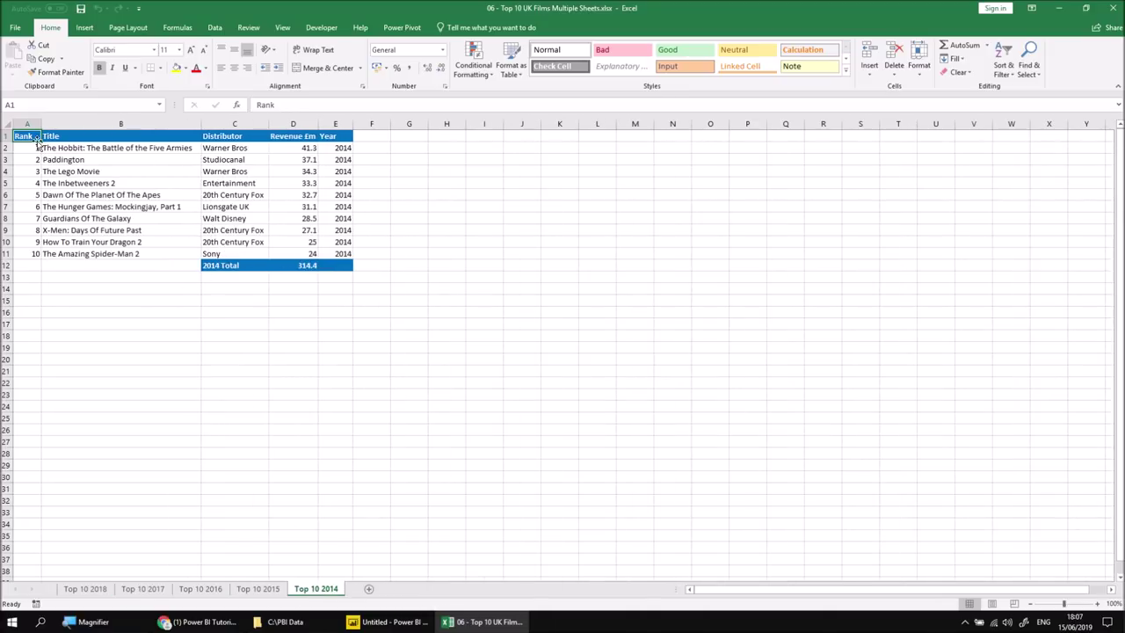
left_click(85, 589)
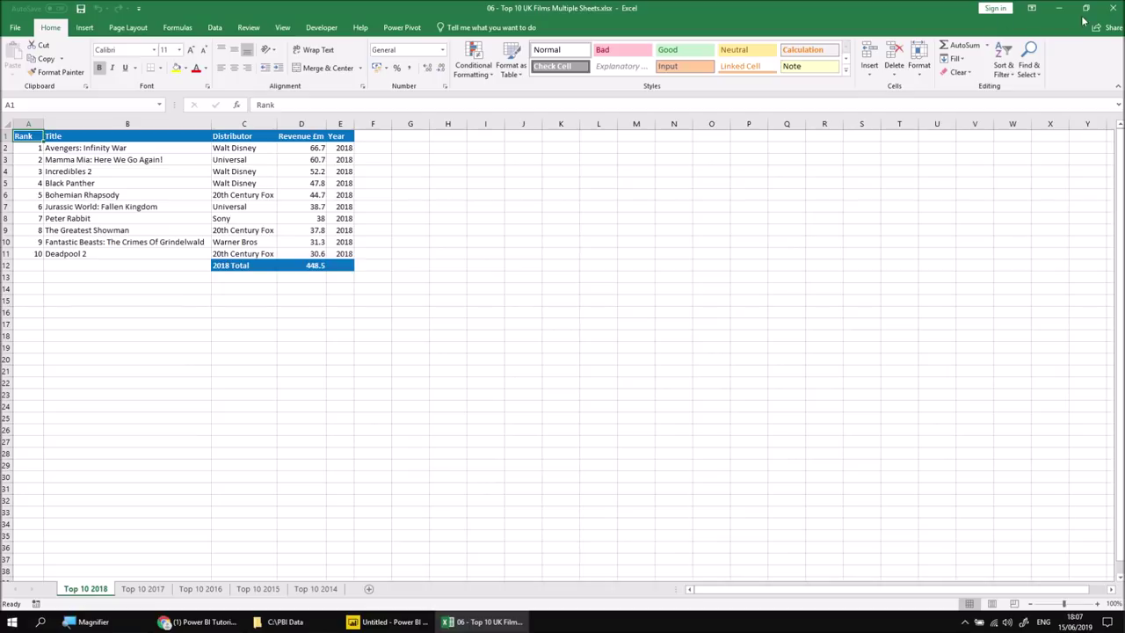
left_click(1109, 8)
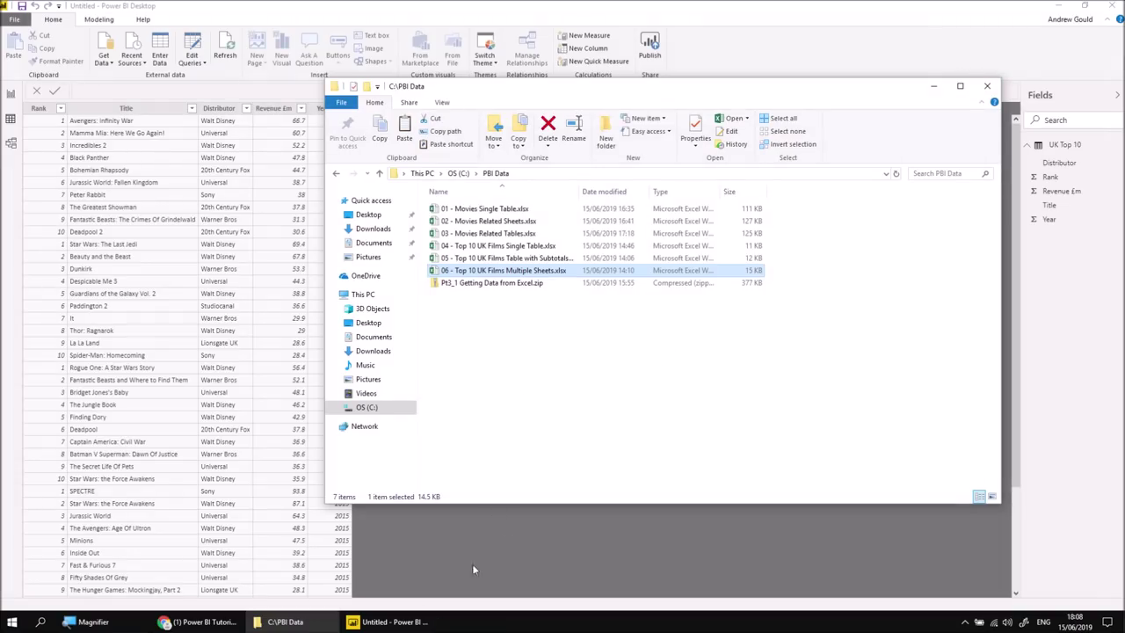
Switch to Power BI Desktop, delete the UK Top 10 table from the model, and show the Model view.
left_click(389, 623)
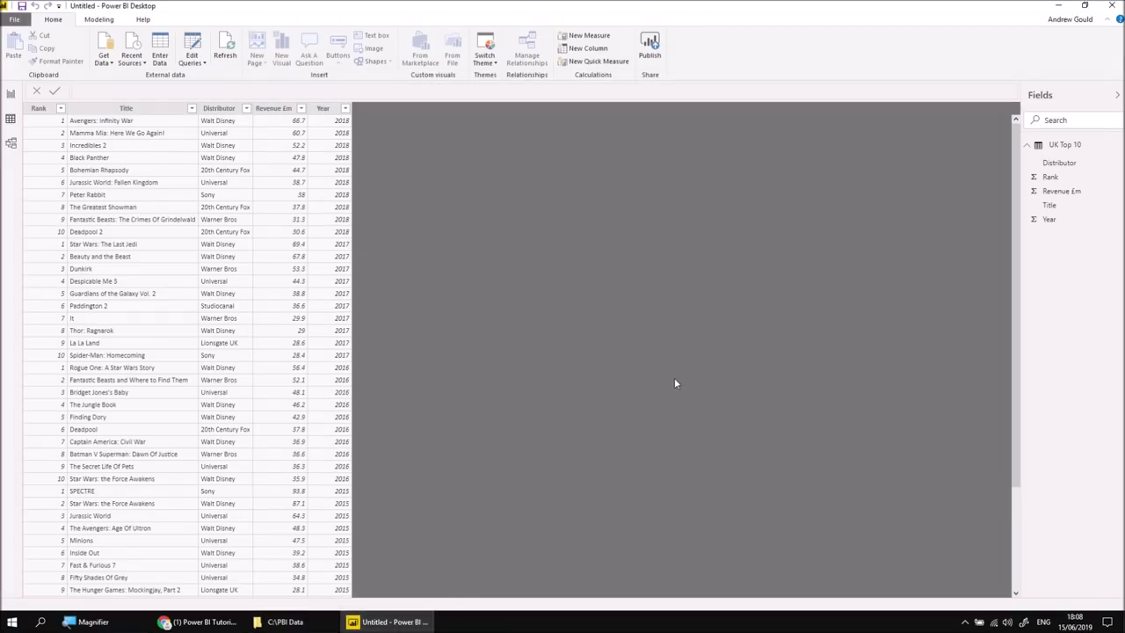
right_click(1064, 144)
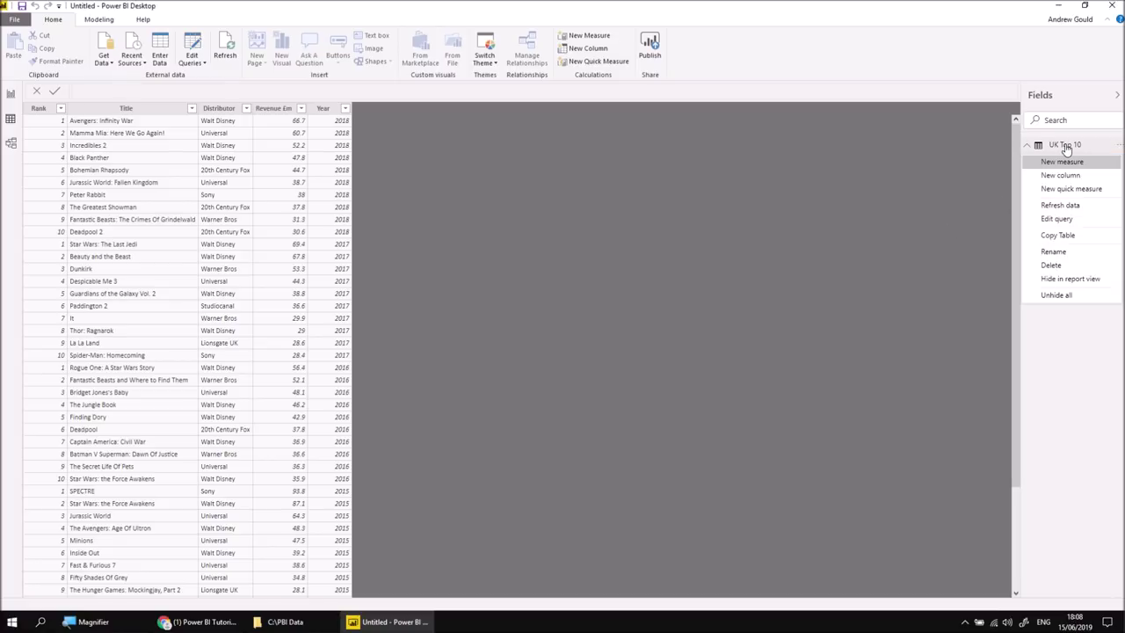
left_click(1055, 266)
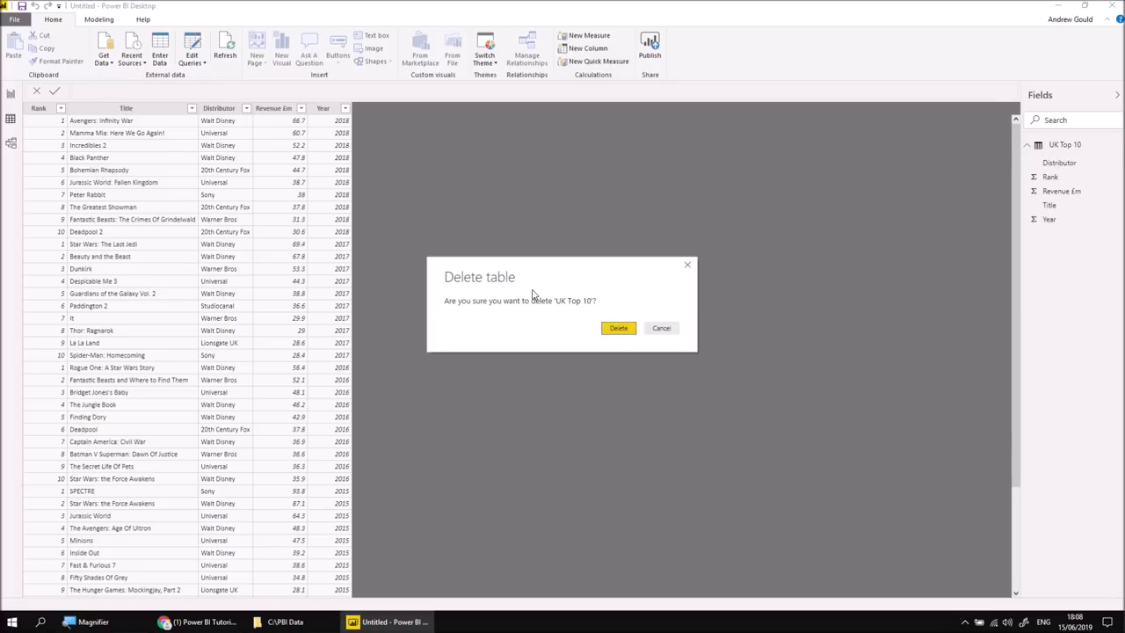
left_click(618, 327)
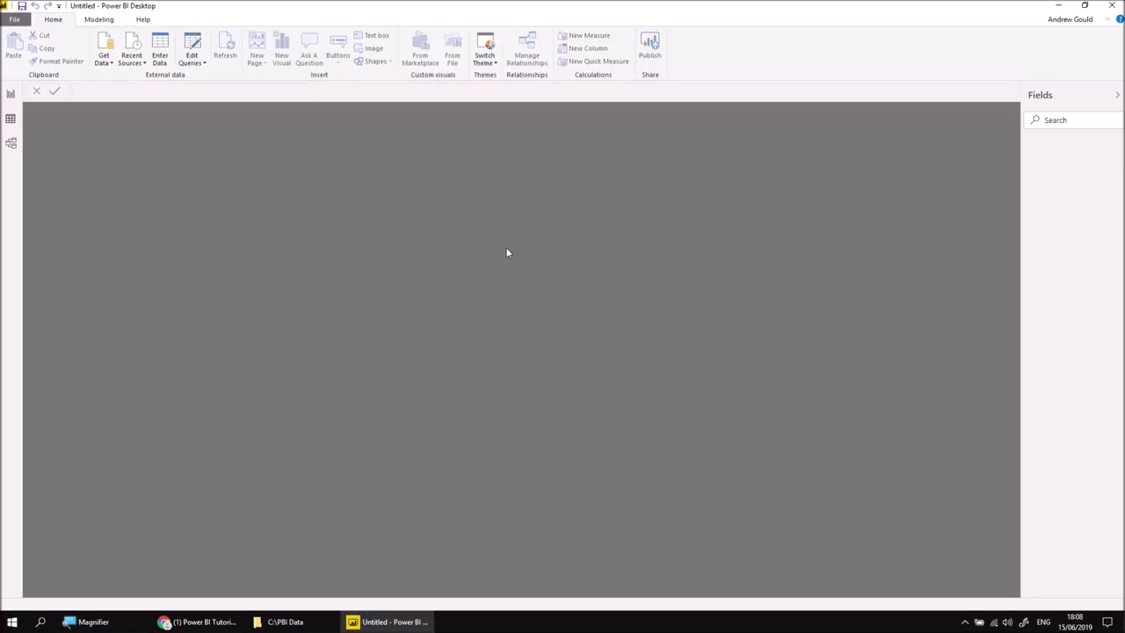
left_click(13, 145)
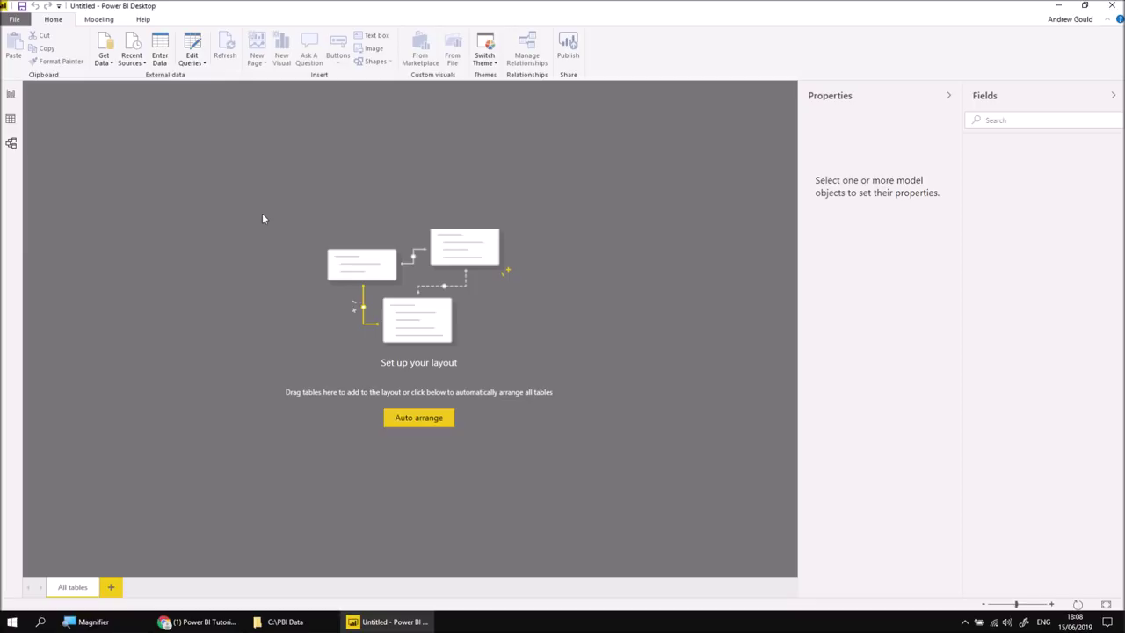
Import the Top 10 2014, 2015, 2016, 2017 and 2018 sheets from 06 - Top 10 UK Films Multiple Sheets.xlsx and load them directly.
left_click(104, 59)
left_click(123, 94)
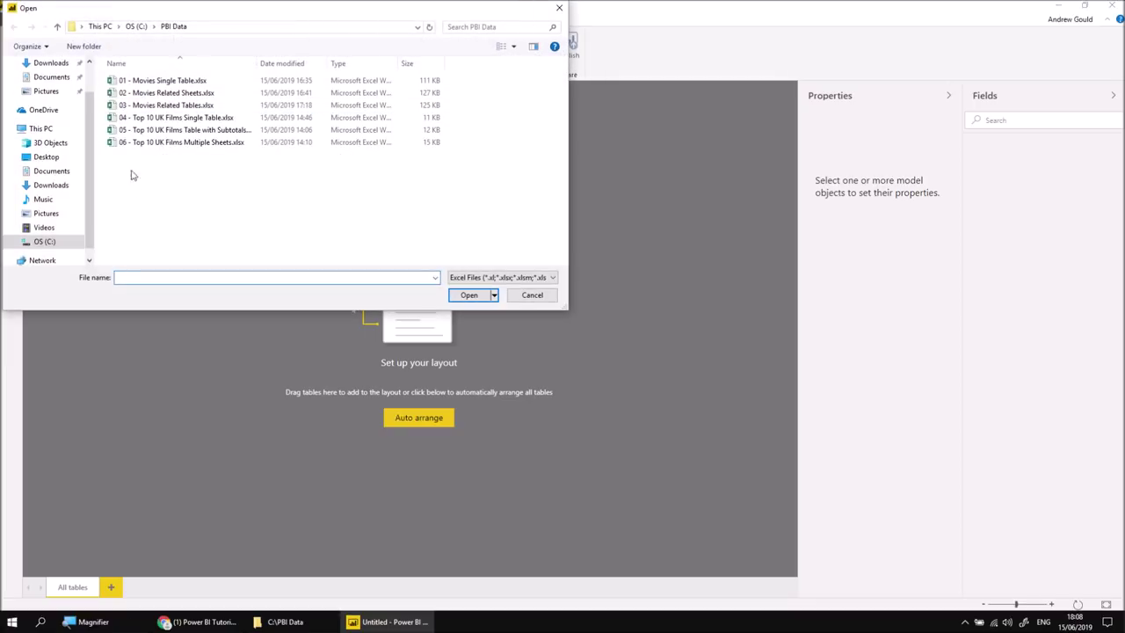
double_click(139, 144)
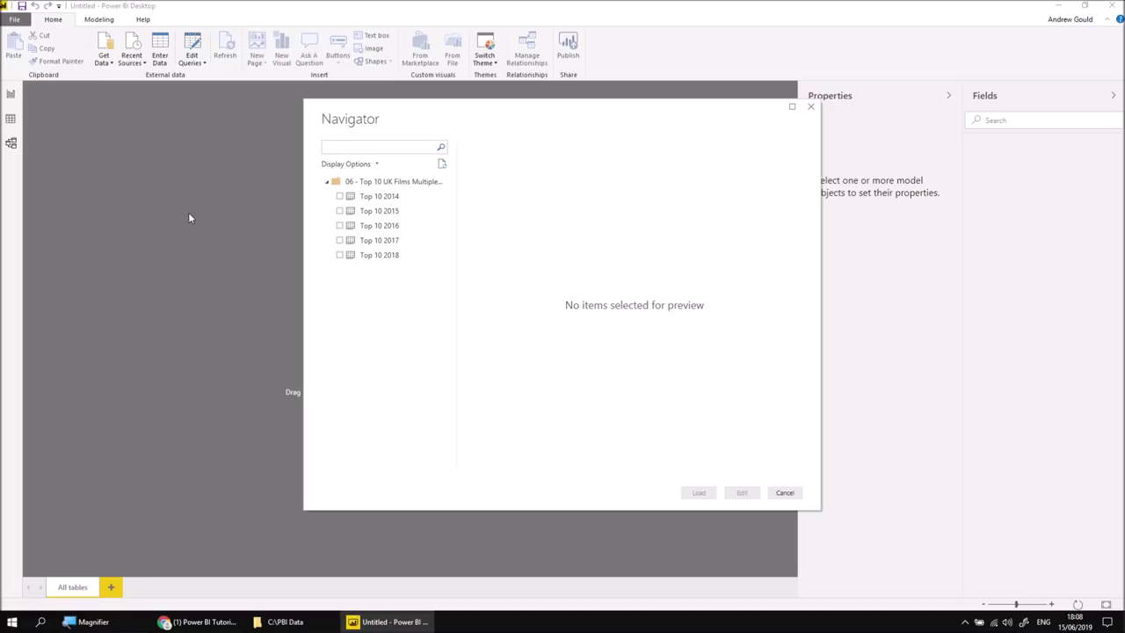
left_click(339, 196)
left_click(339, 212)
left_click(339, 226)
left_click(339, 240)
left_click(339, 255)
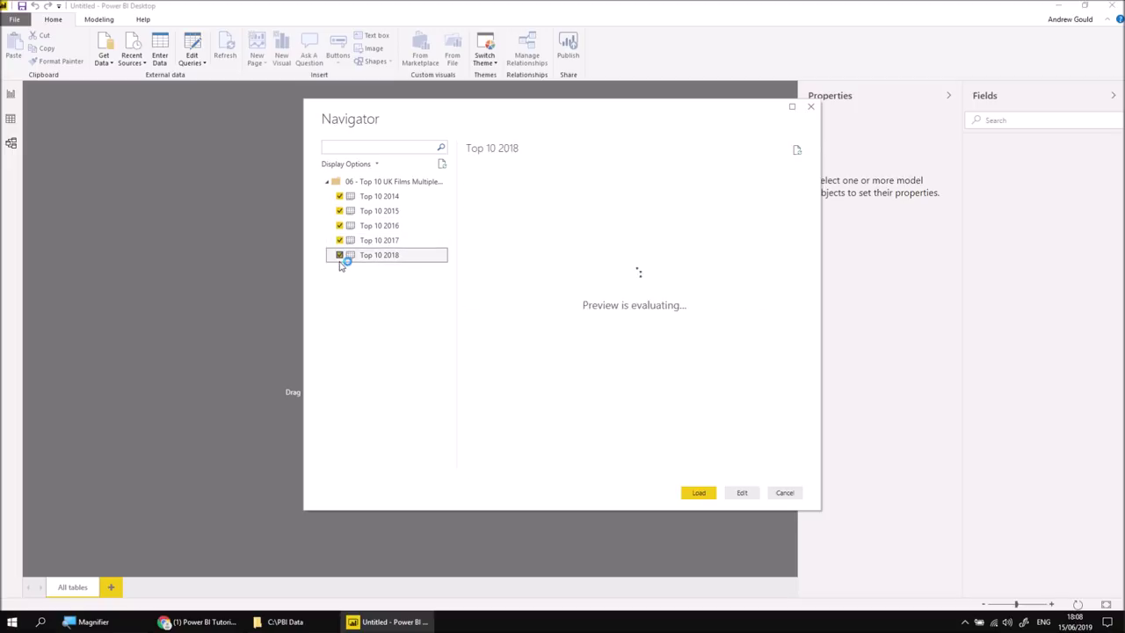
left_click(703, 494)
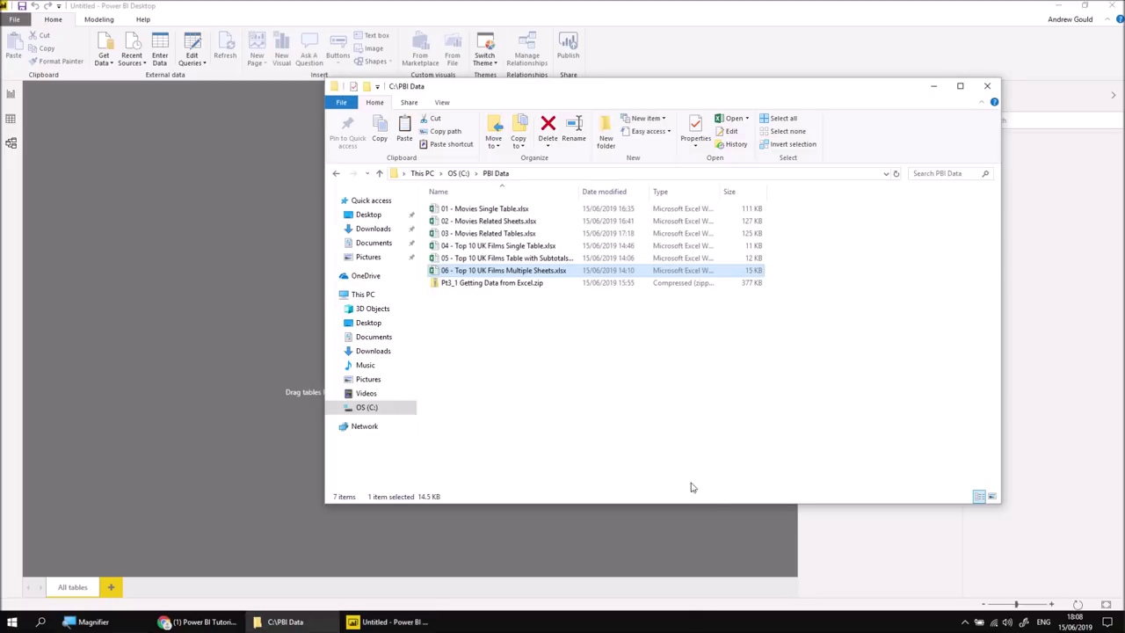
left_click(223, 305)
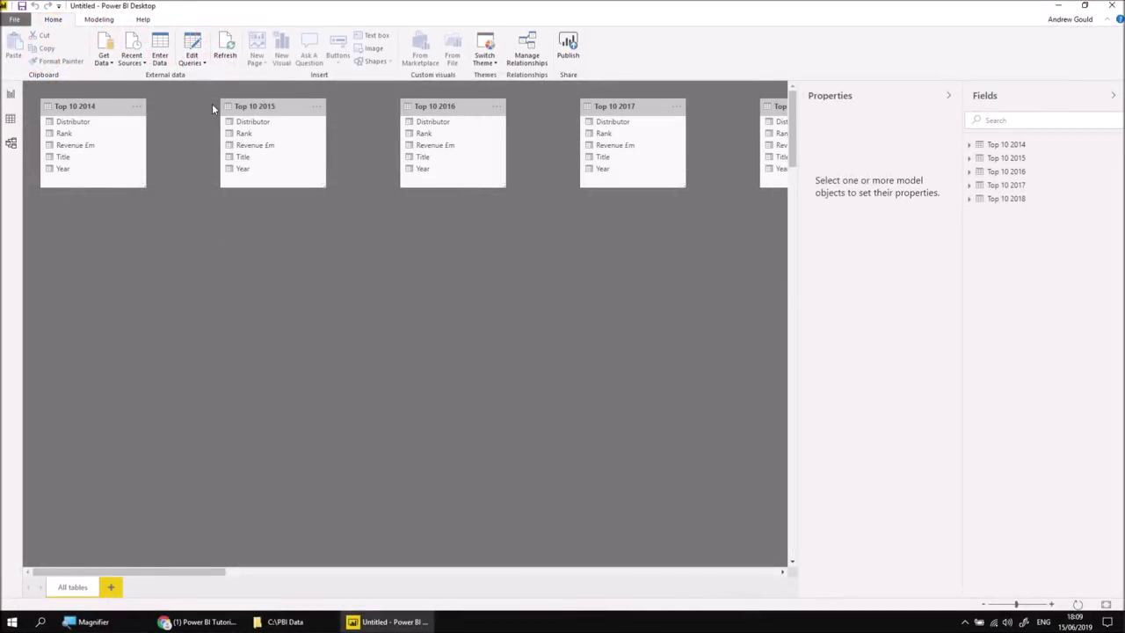
Open the query editor and look through the separate yearly Top 10 queries, ending on Top 10 2014.
left_click(191, 44)
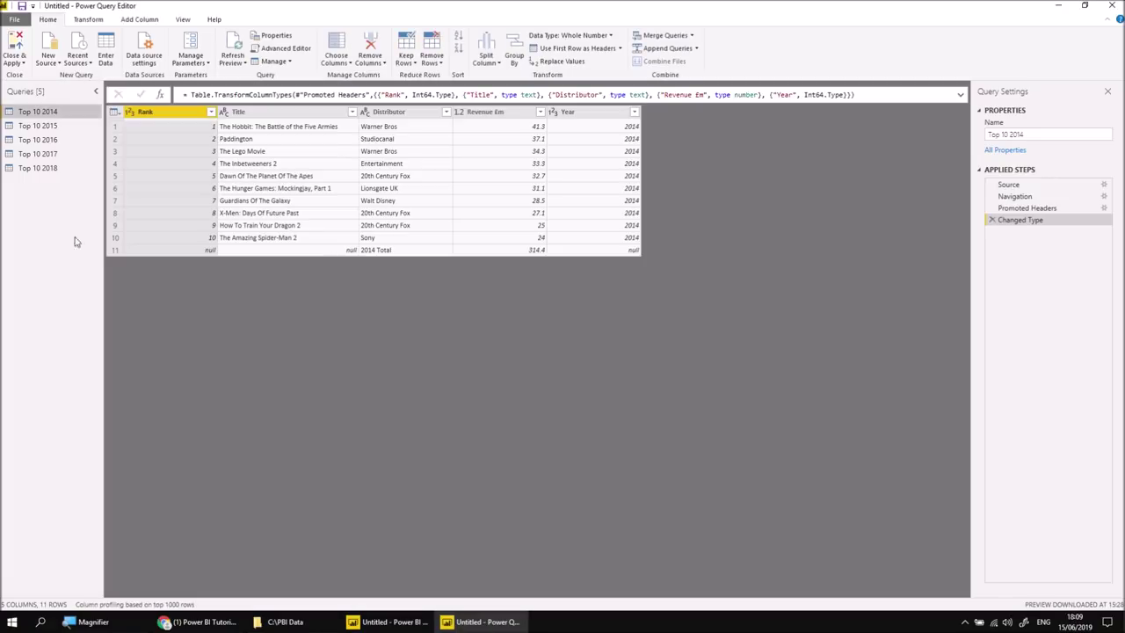
left_click(40, 140)
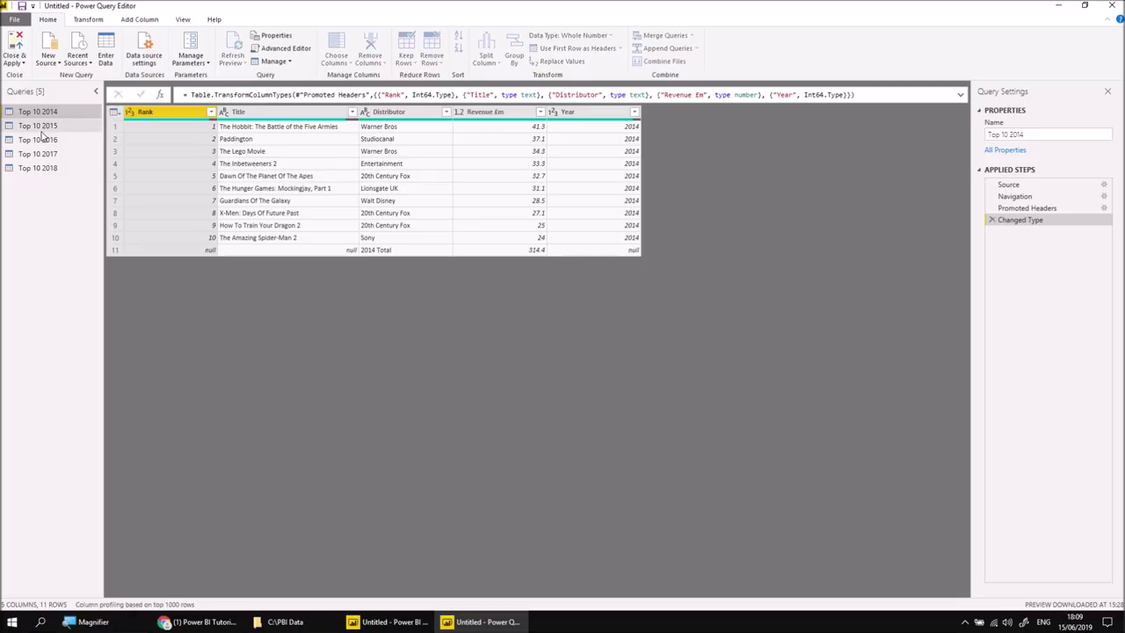
left_click(44, 154)
left_click(41, 168)
left_click(38, 112)
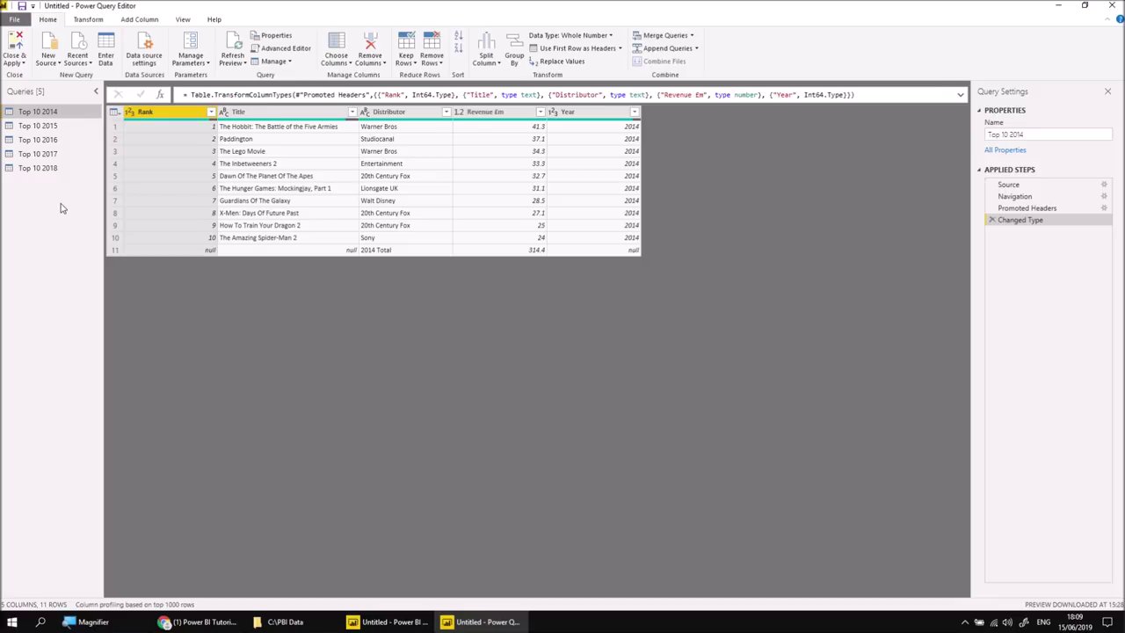
Append the five yearly queries, Top 10 2014 through Top 10 2018, as a new query, including each table only once.
left_click(696, 49)
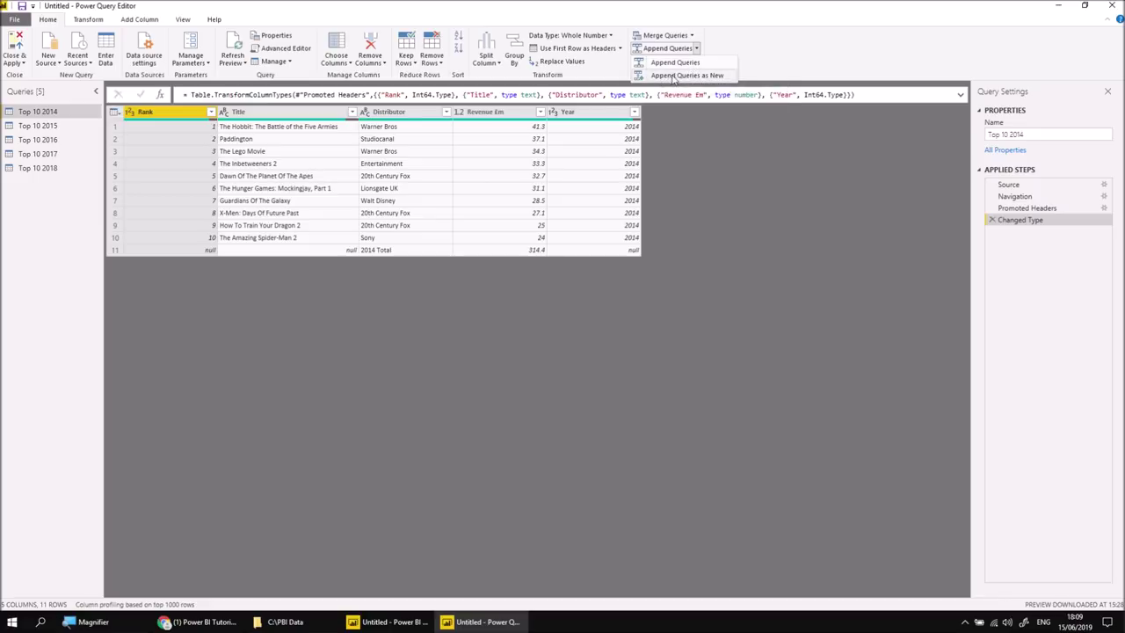
left_click(684, 76)
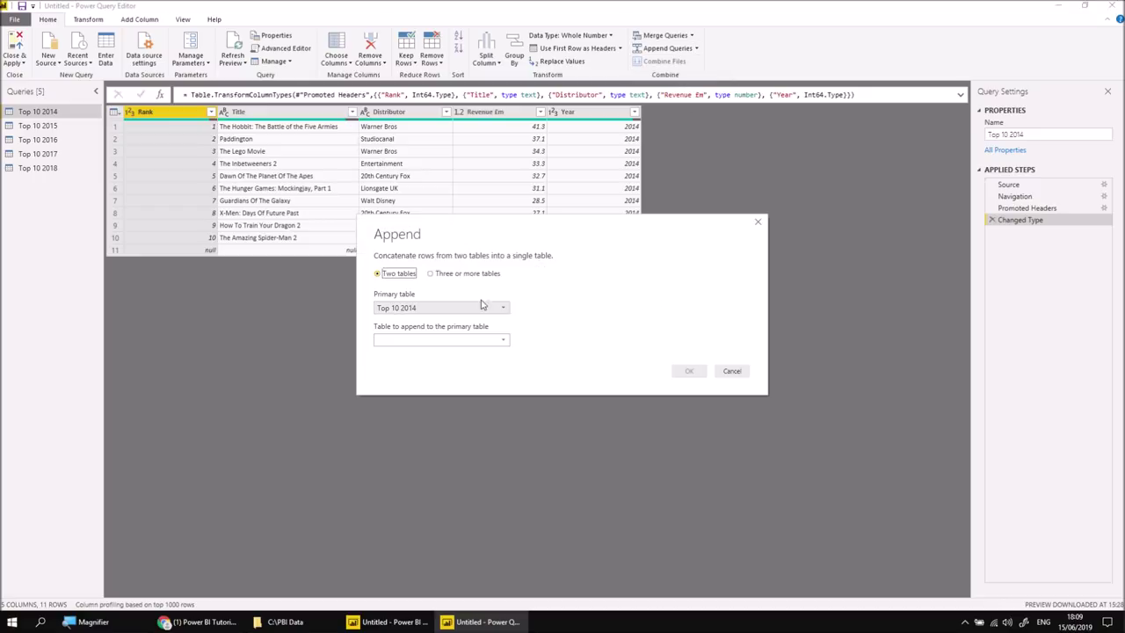
left_click(431, 274)
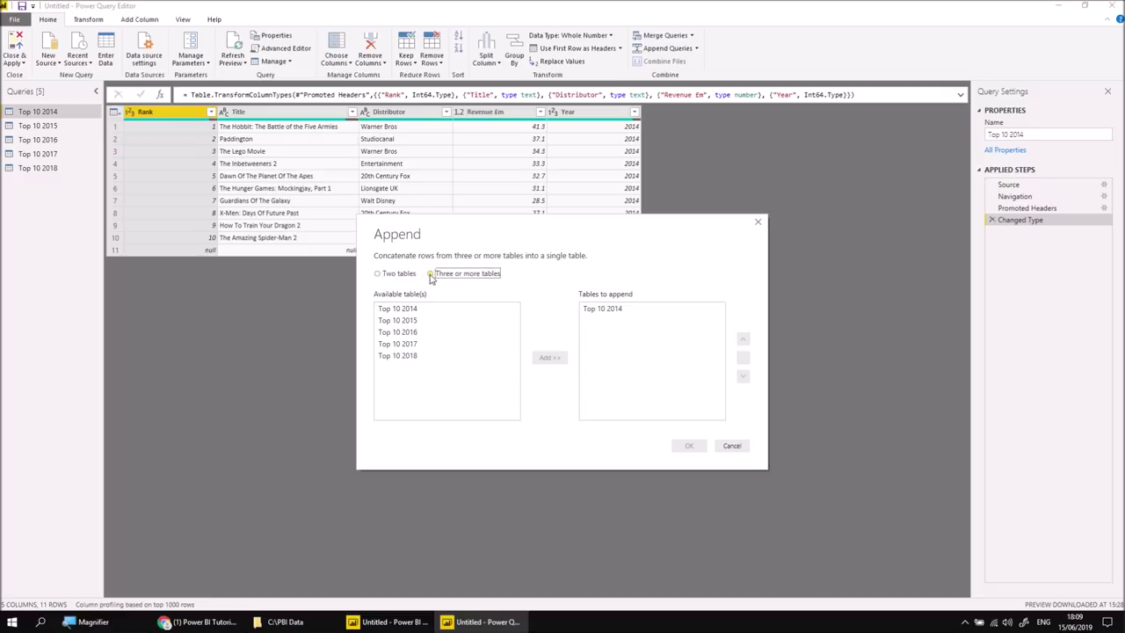
left_click(411, 312)
left_click(411, 357, "shift")
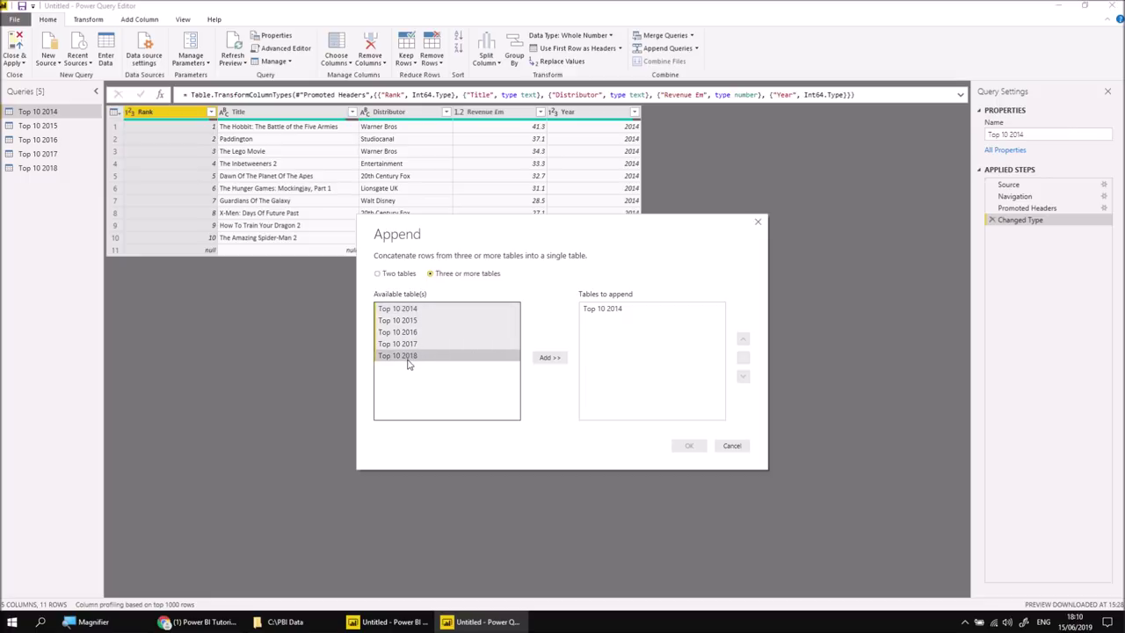
left_click(549, 358)
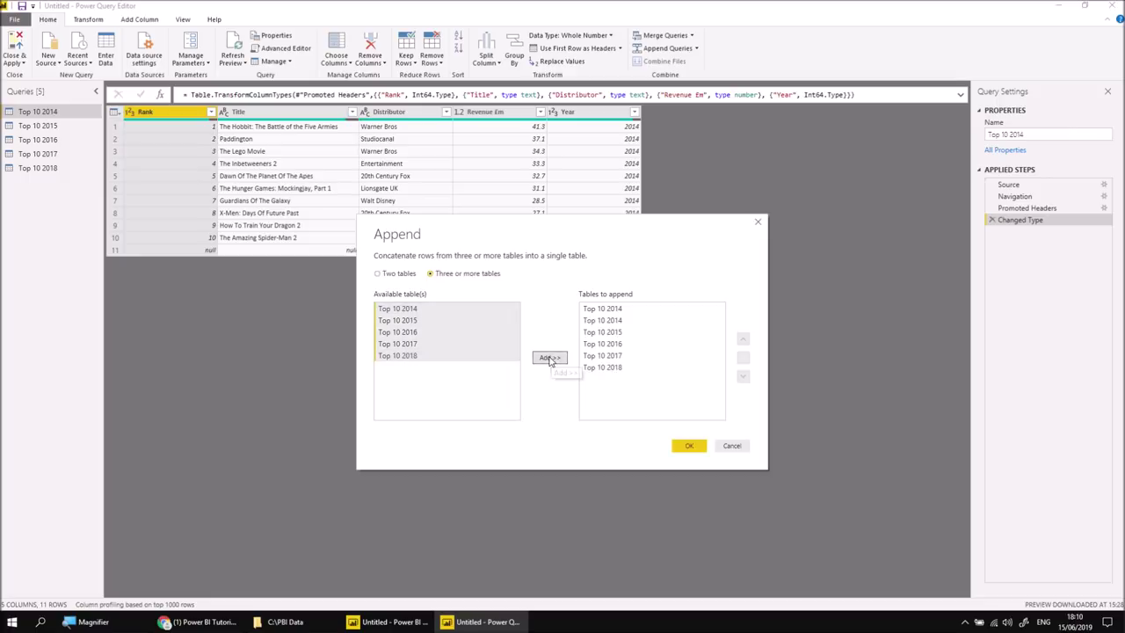
left_click(606, 311)
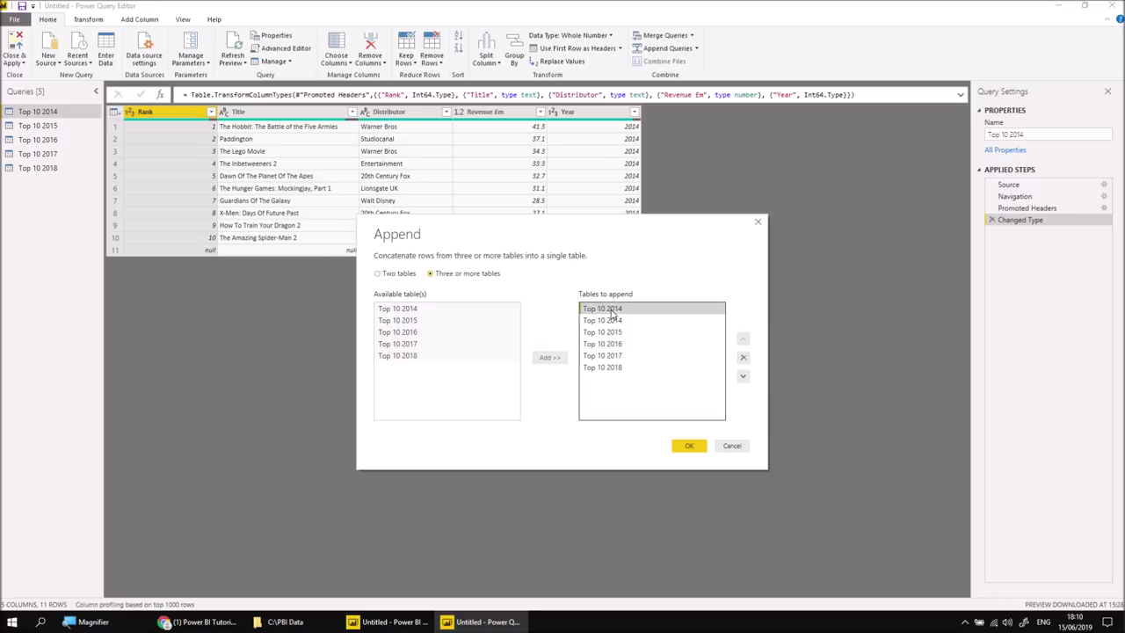
left_click(743, 357)
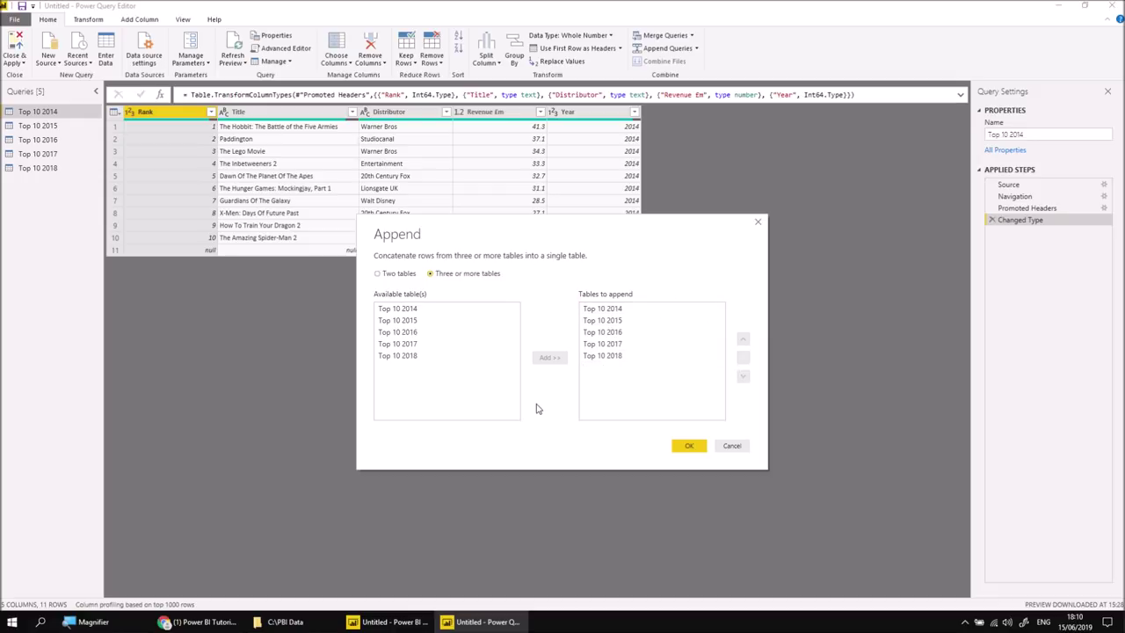
left_click(687, 446)
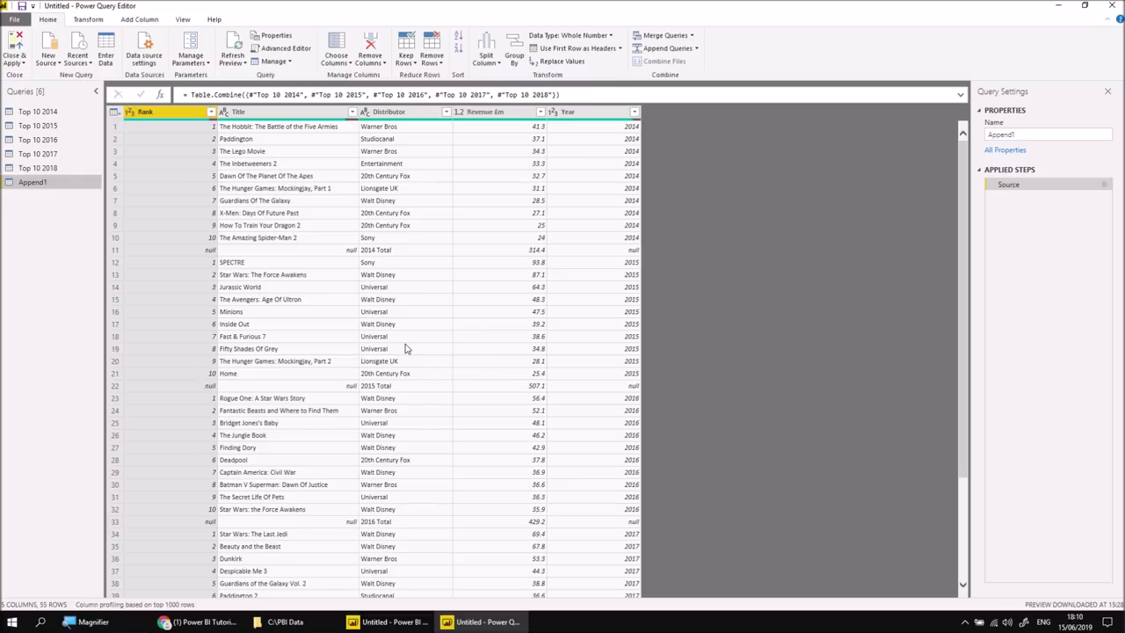
Rename the appended query as Top 10 UK.
double_click(1004, 133)
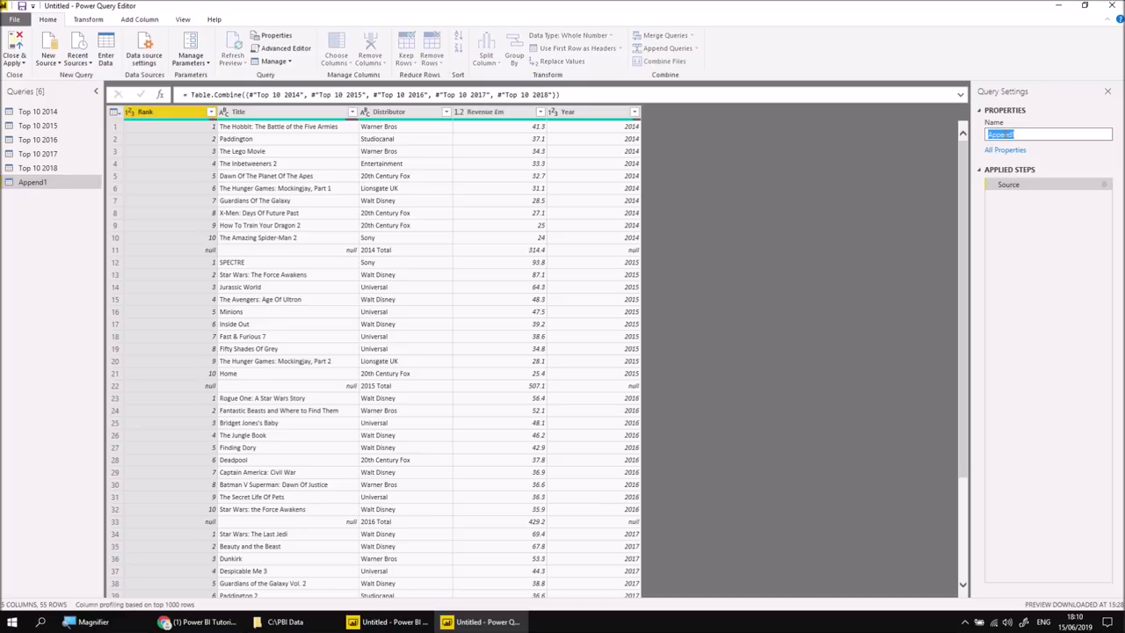
type("Top 10 UK")
key("Return")
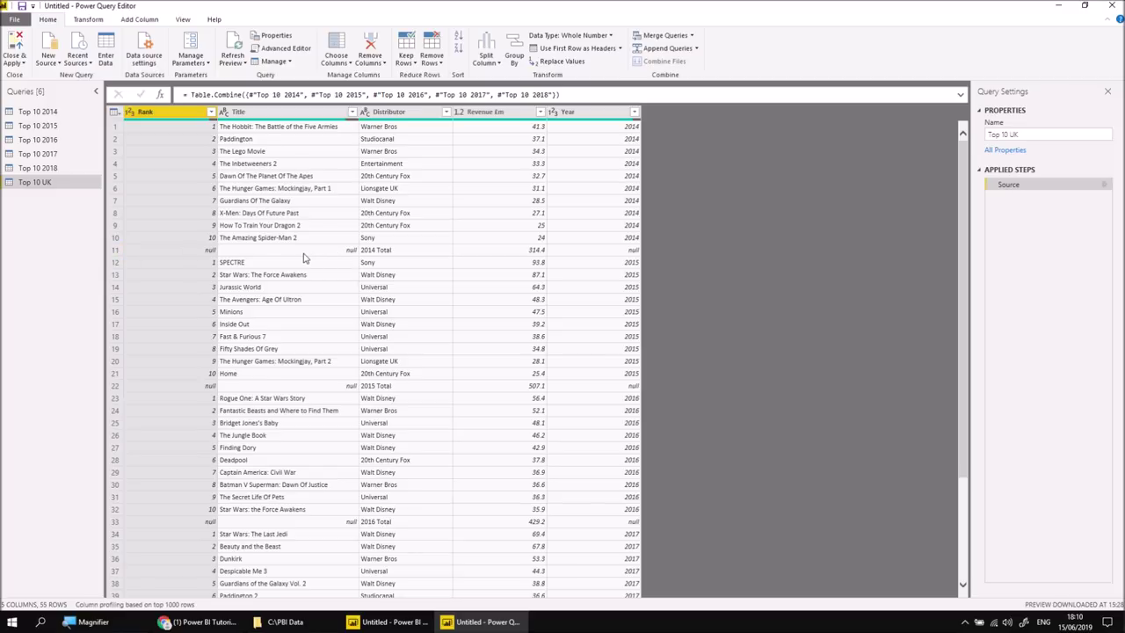
Remove alternate rows from Top 10 UK starting at row 11, removing 1 and keeping 10, and close the query editor applying the changes.
left_click(437, 68)
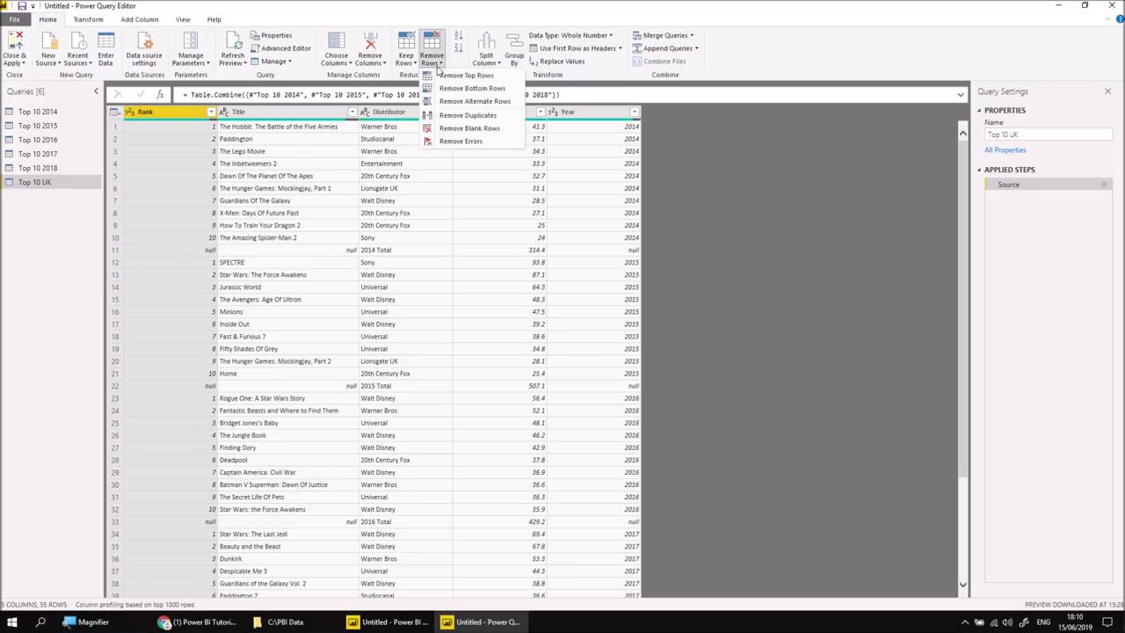
left_click(445, 106)
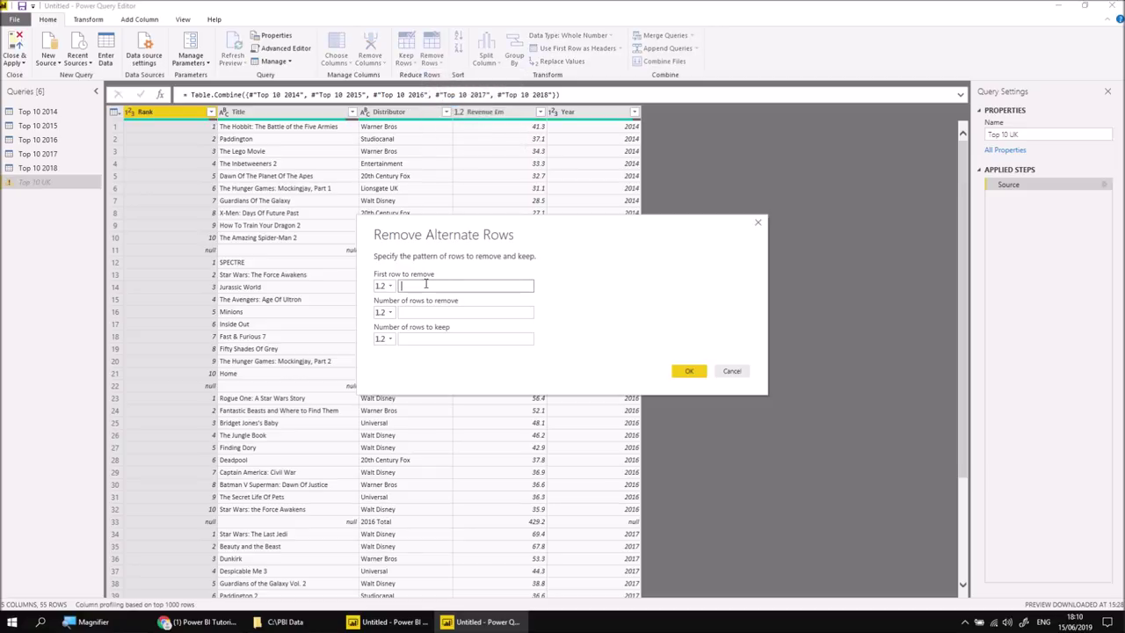
left_click(425, 311)
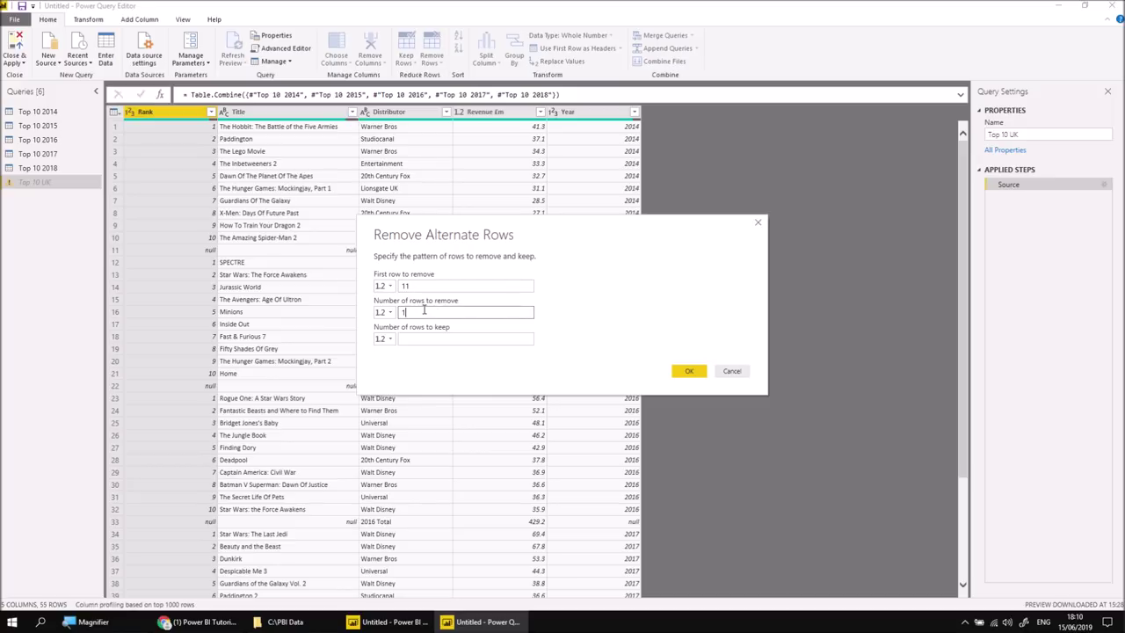
type("1")
left_click(429, 339)
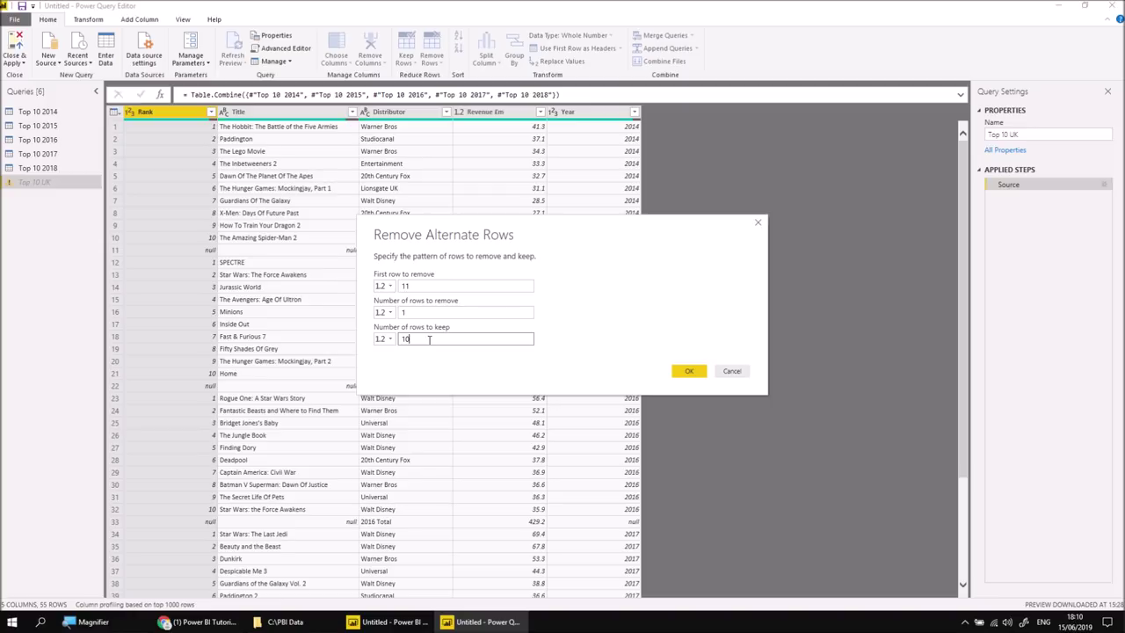
type("10")
left_click(688, 370)
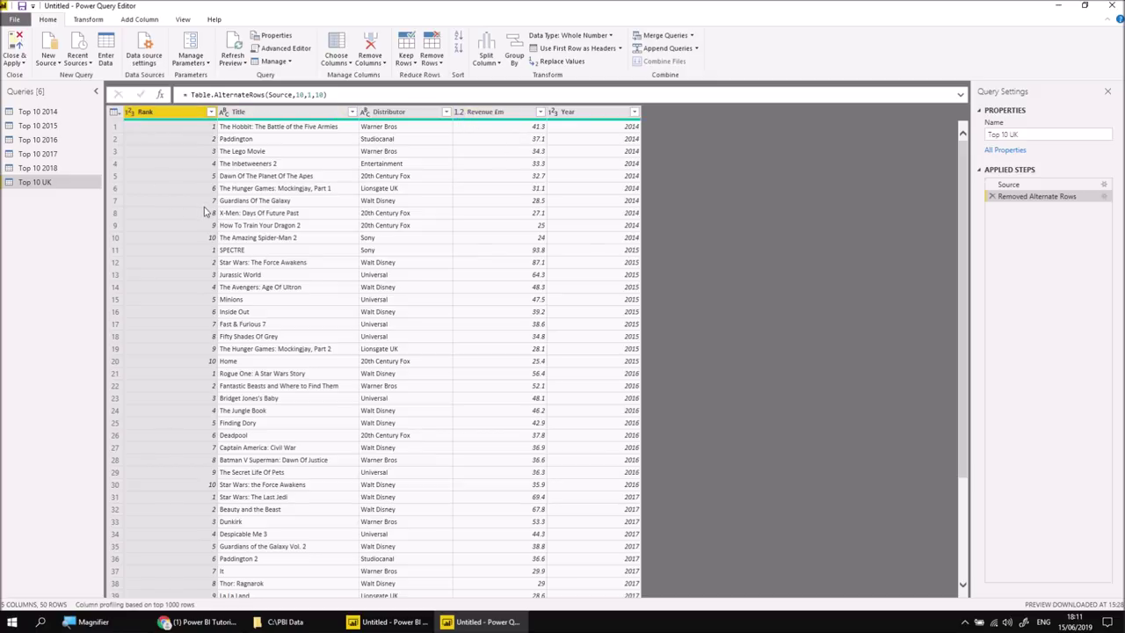
left_click(15, 42)
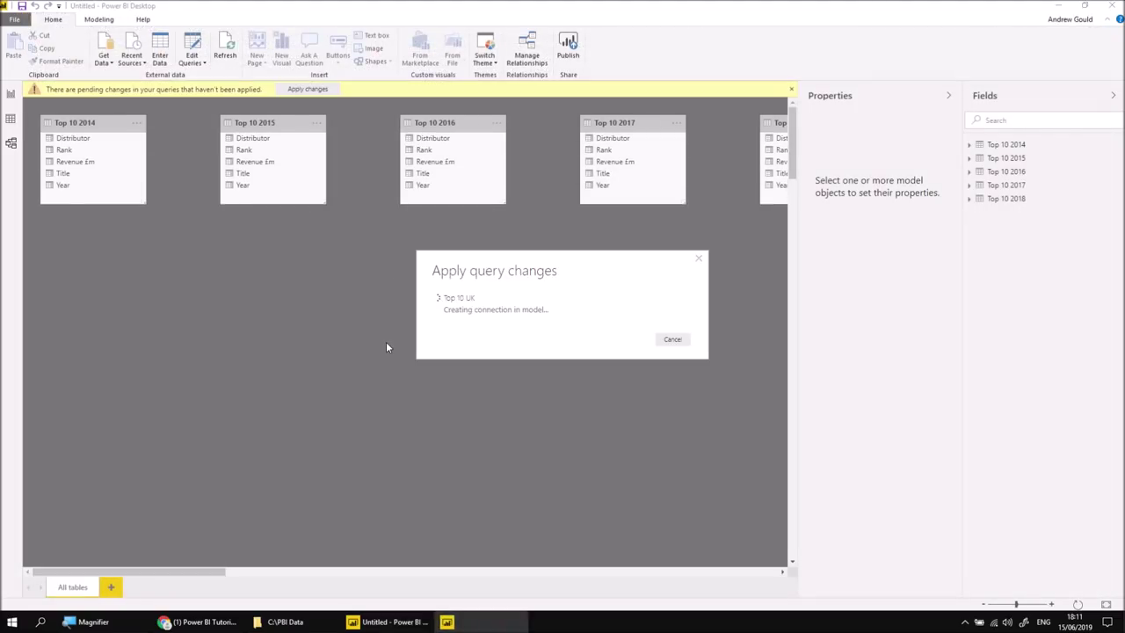
Move the Top 10 UK table beneath the Top 10 2014 and Top 10 2015 tables in the model diagram.
left_click_drag(220, 572, 295, 572)
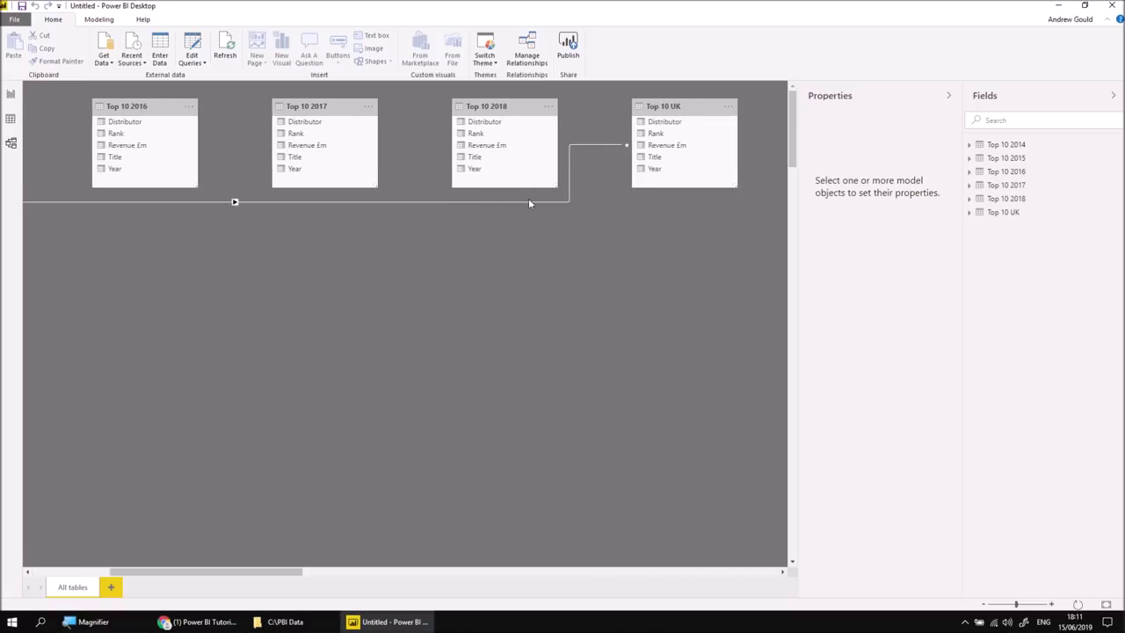
left_click_drag(650, 107, 181, 291)
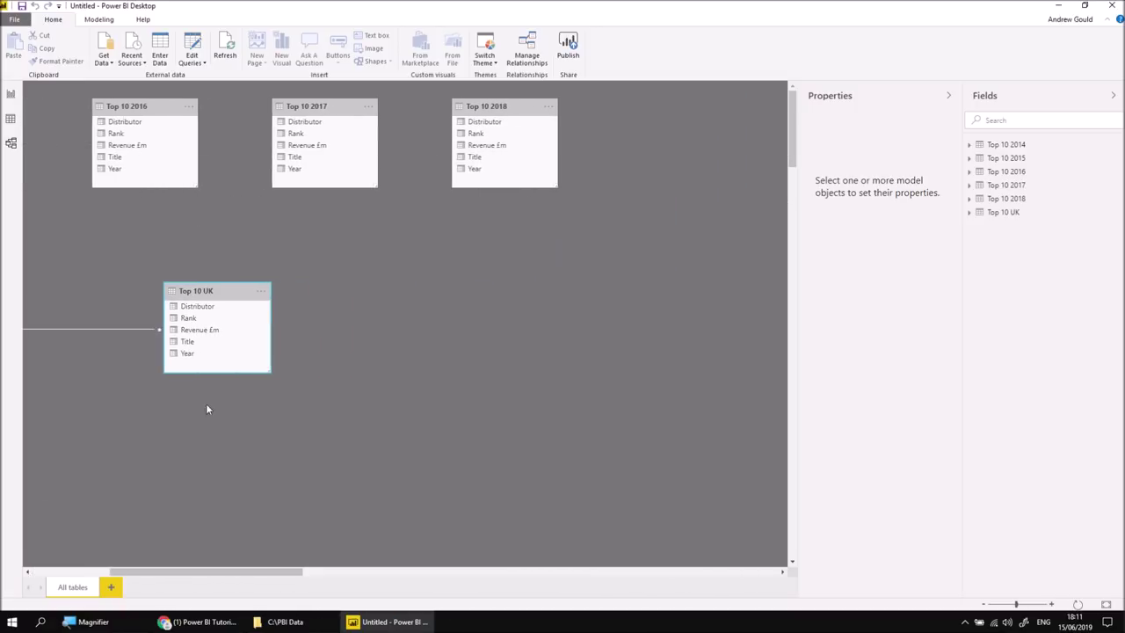
left_click_drag(211, 564, 134, 569)
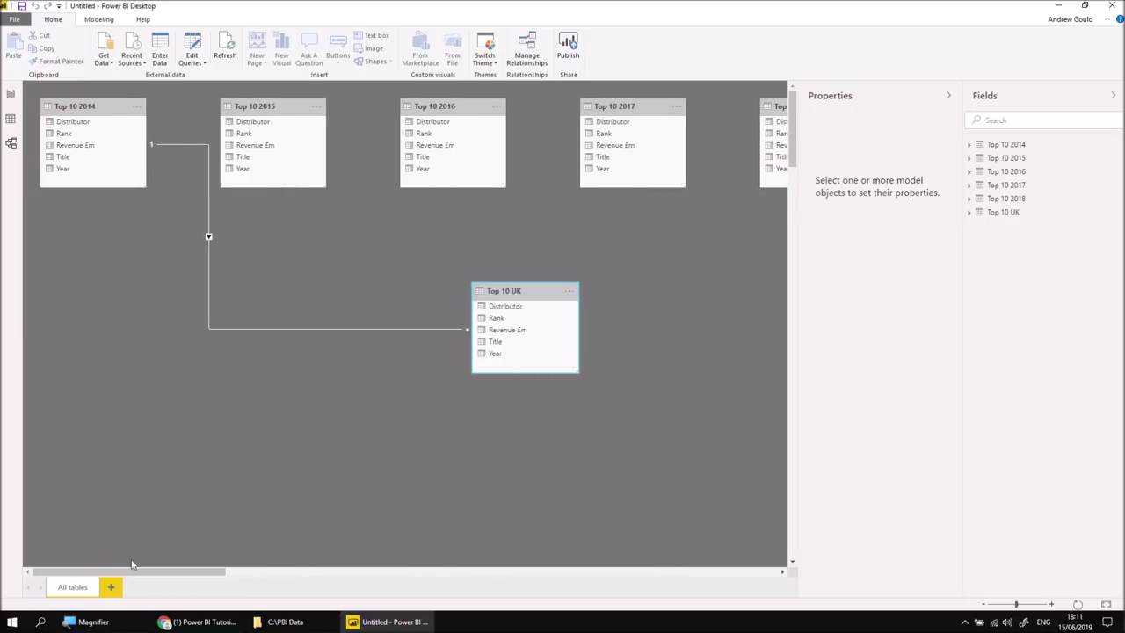
left_click_drag(510, 291, 269, 292)
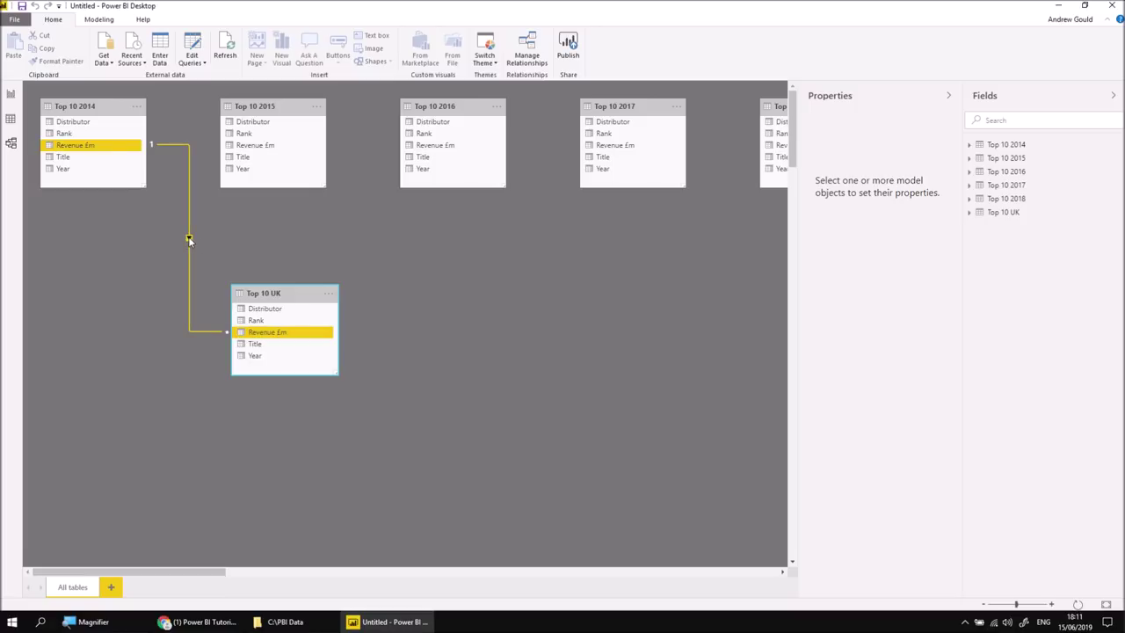
Delete the Revenue £m relationship between Top 10 2014 and Top 10 UK, and nudge the Top 10 UK table in the diagram.
right_click(189, 240)
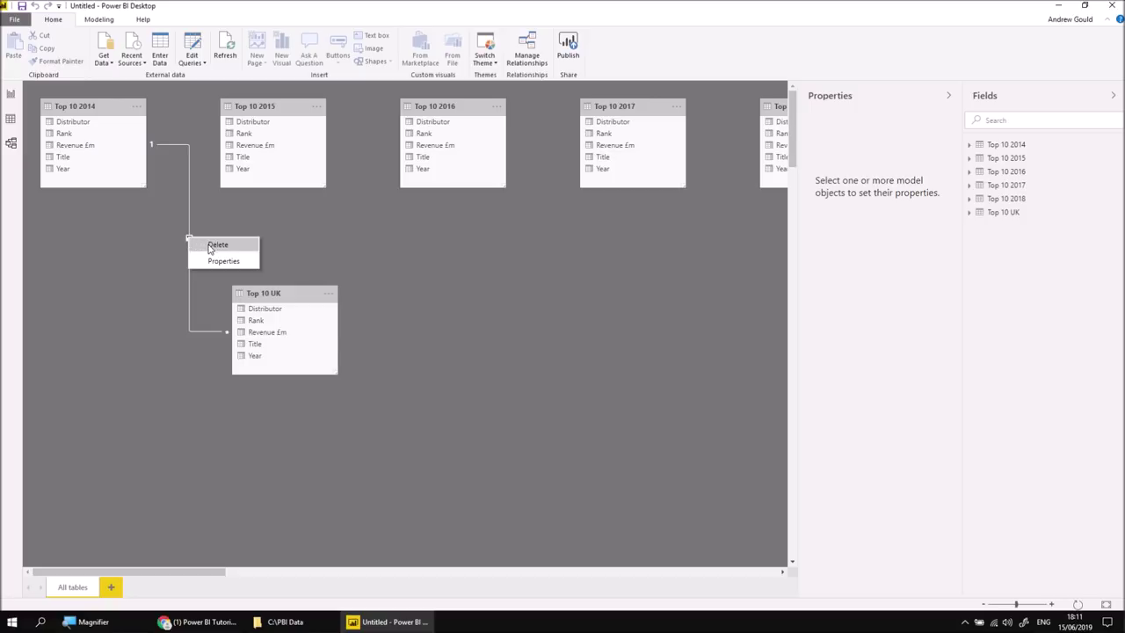
left_click(208, 243)
left_click(618, 328)
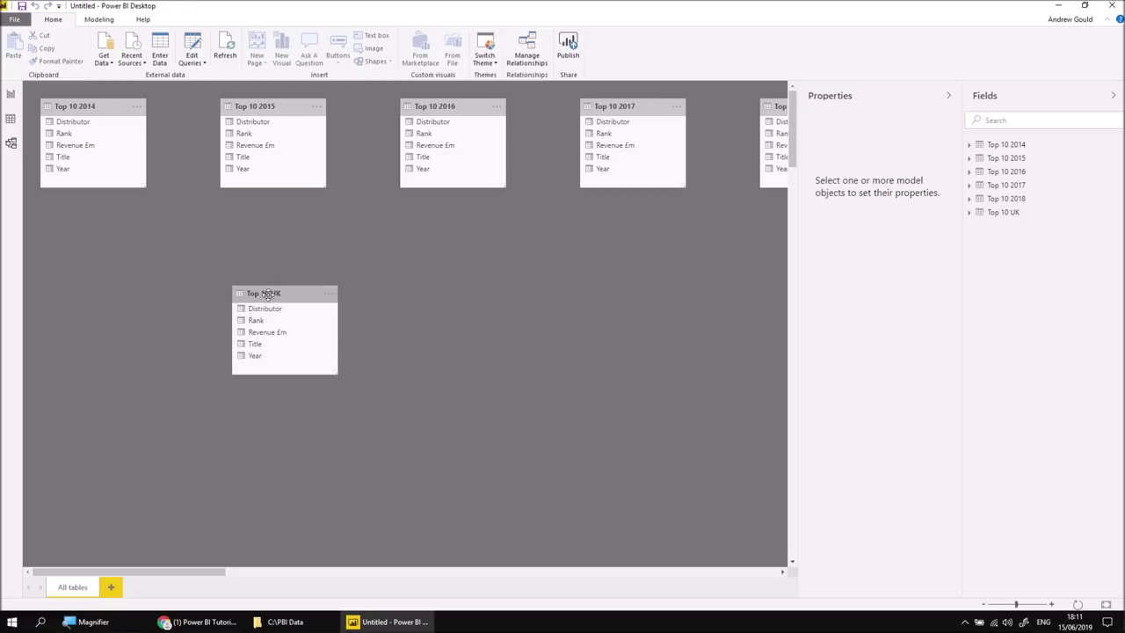
left_click_drag(263, 292, 291, 270)
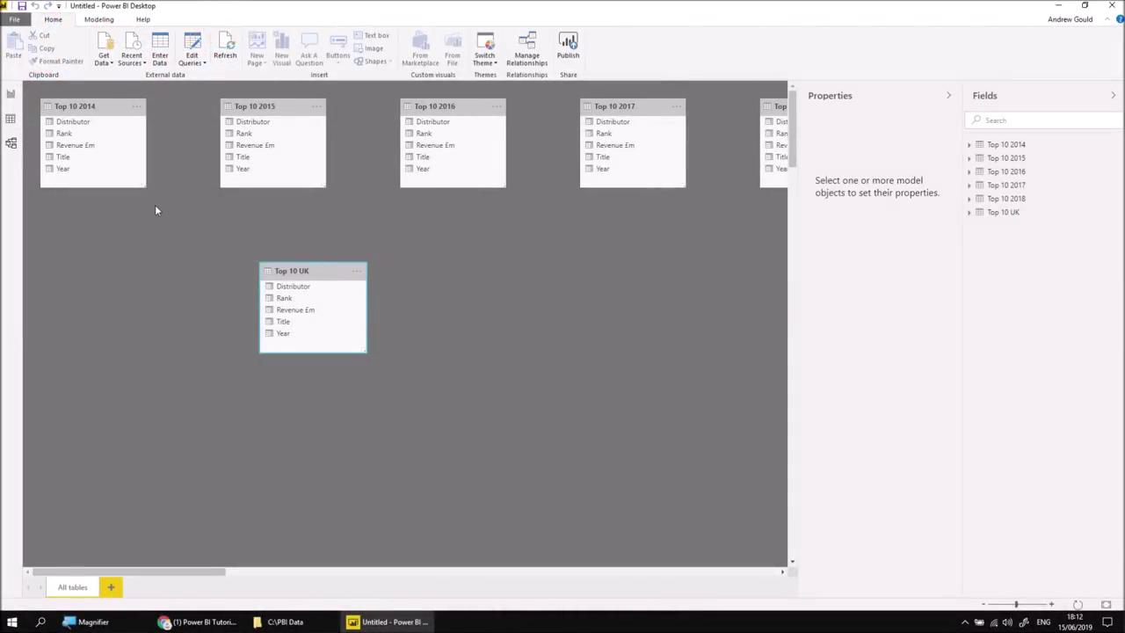
Hide the Top 10 2014 table in report view and check the report's field list.
left_click(11, 93)
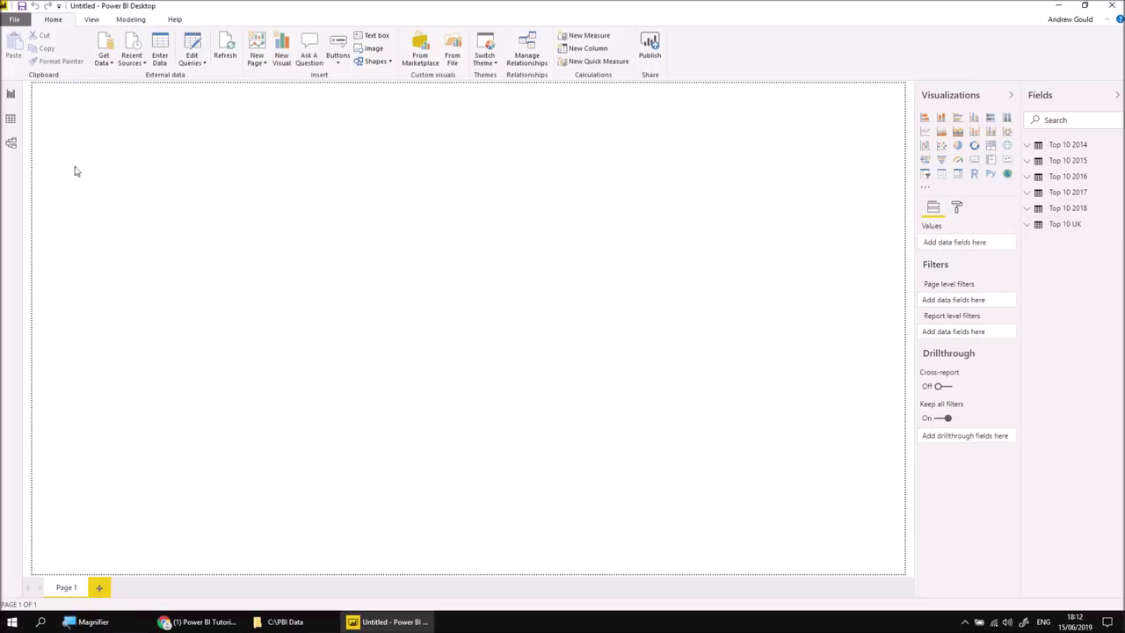
left_click(12, 146)
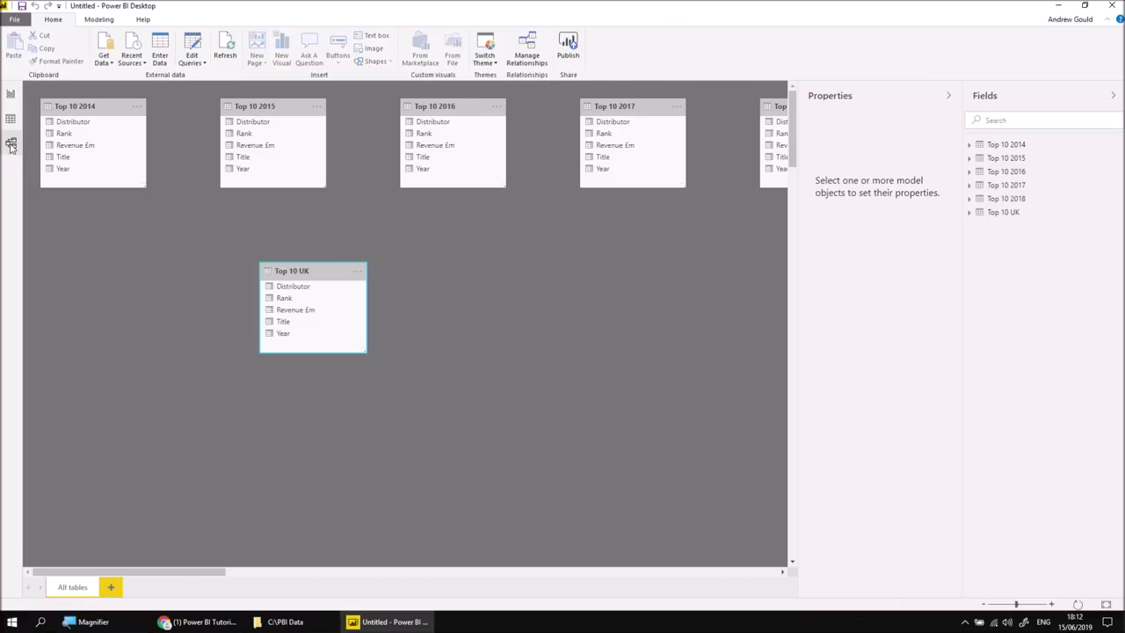
right_click(110, 108)
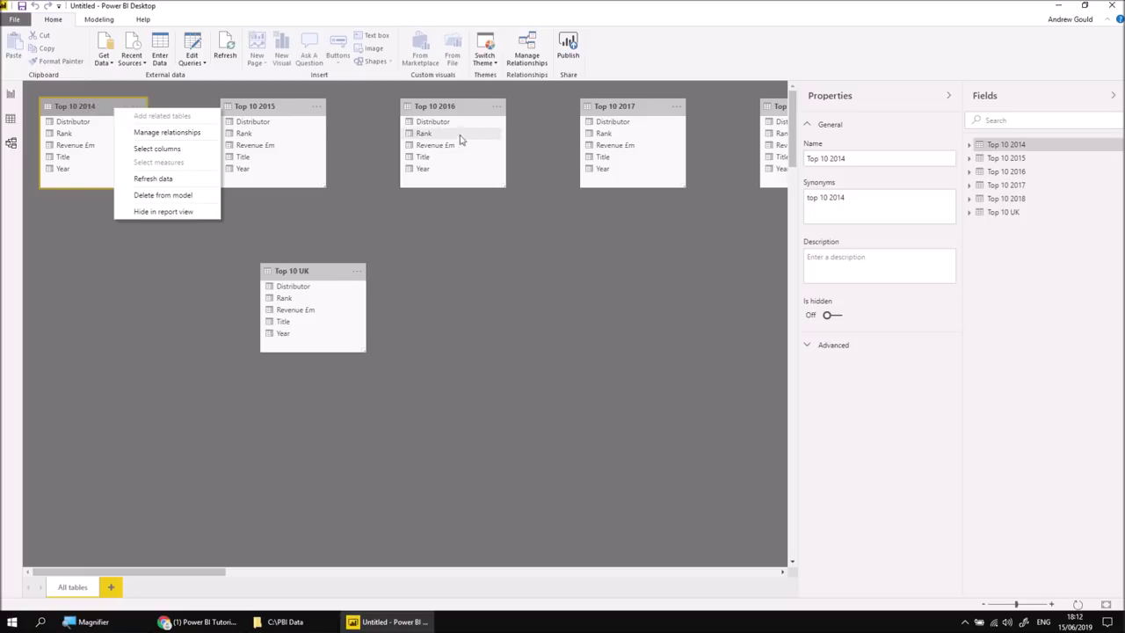
left_click(157, 213)
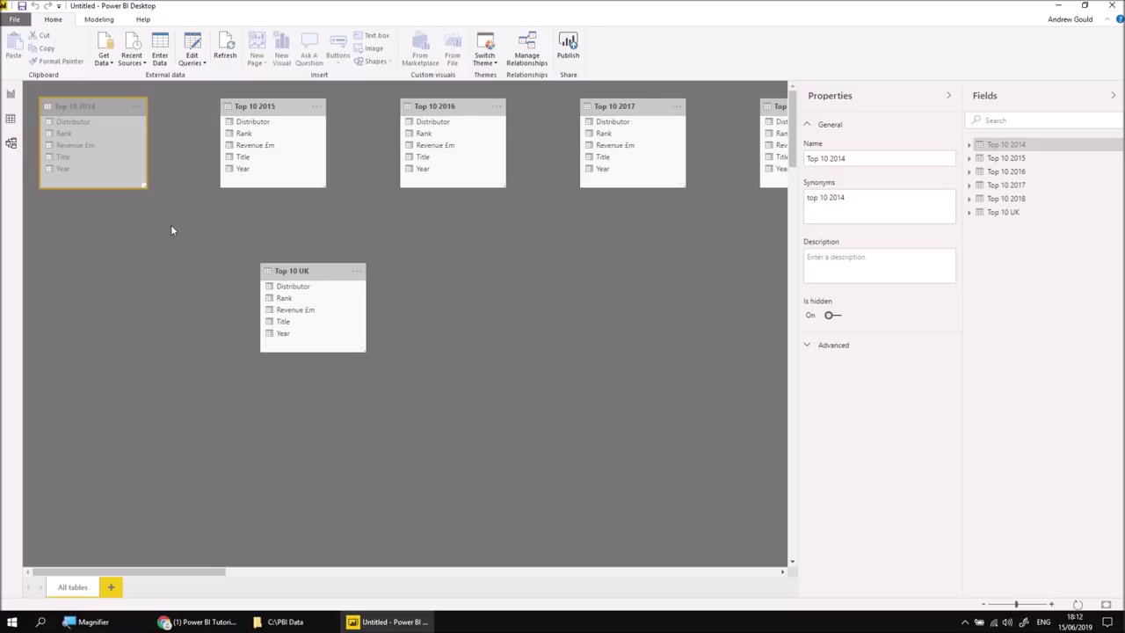
left_click(11, 94)
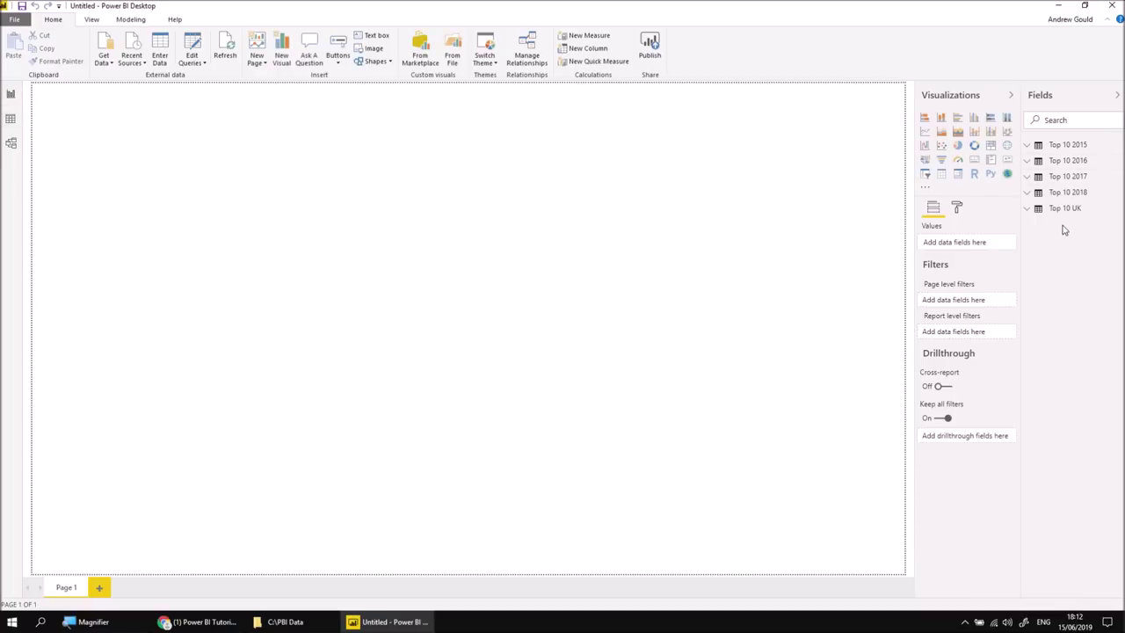
Return to the model diagram and unhide the Top 10 2014 table in report view.
left_click(10, 143)
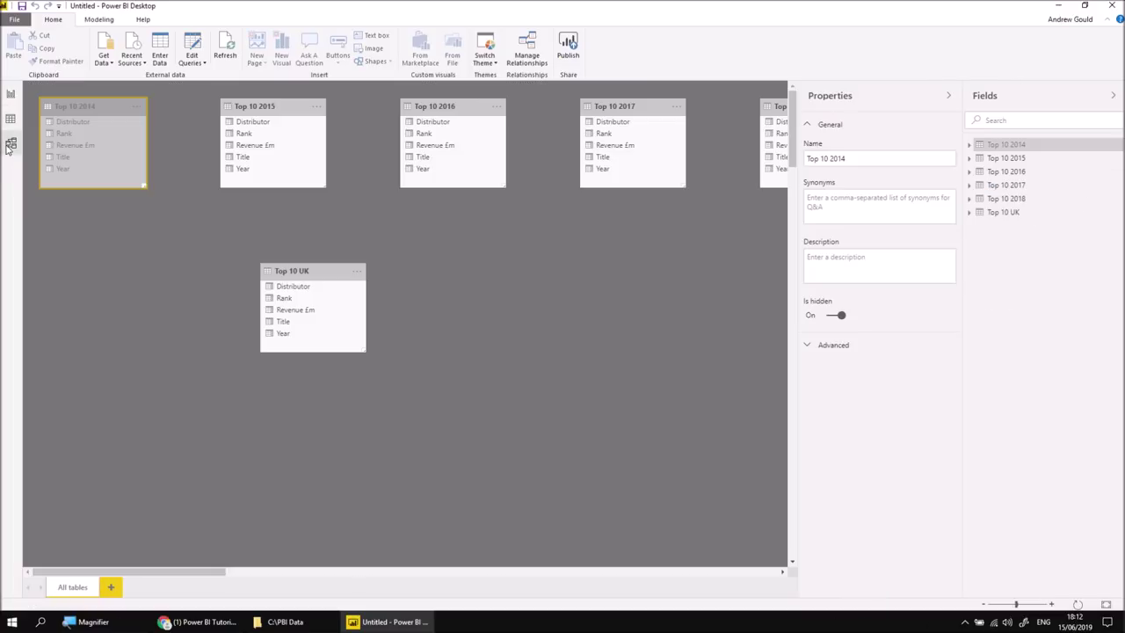
right_click(99, 108)
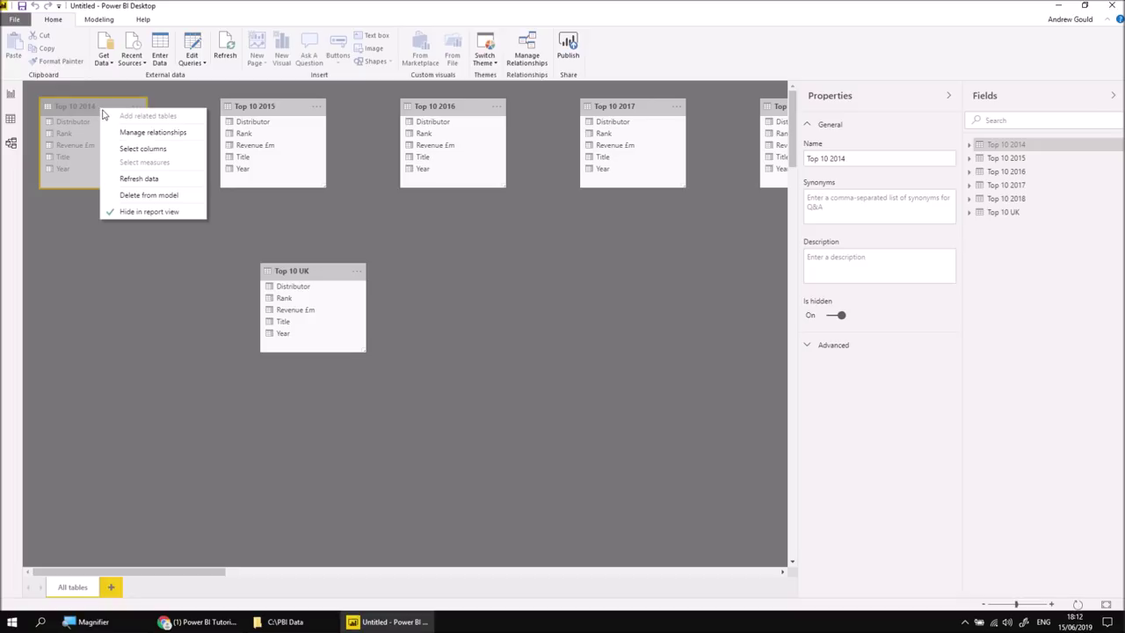
left_click(125, 219)
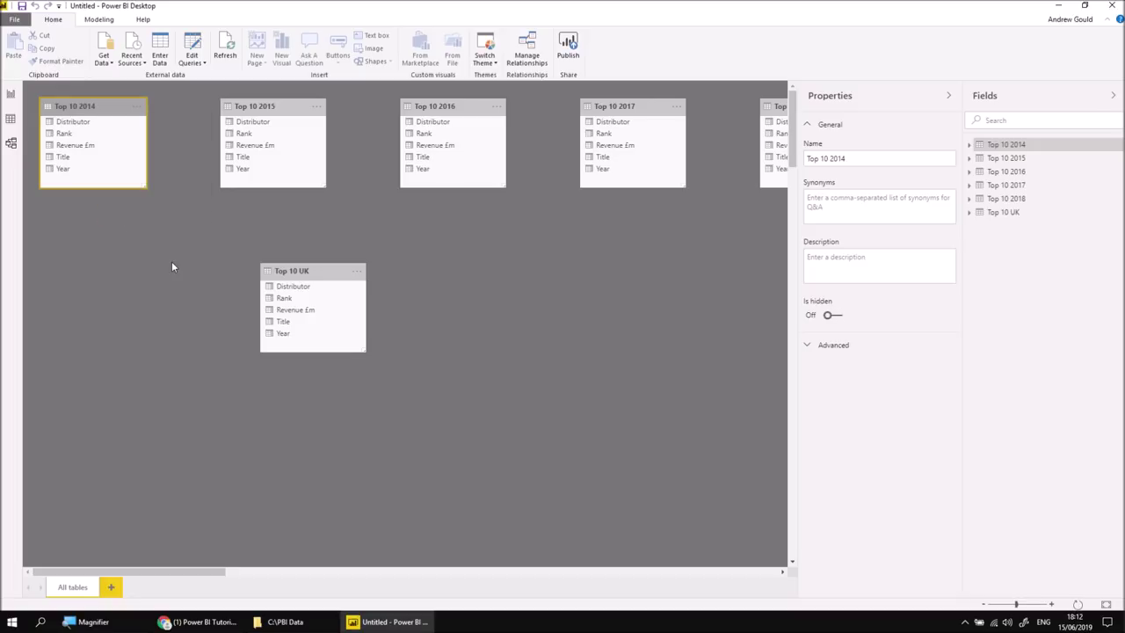
Delete the five tables Top 10 2014 through Top 10 2018 from the model, and move Top 10 UK up in the diagram.
left_click_drag(319, 283, 292, 265)
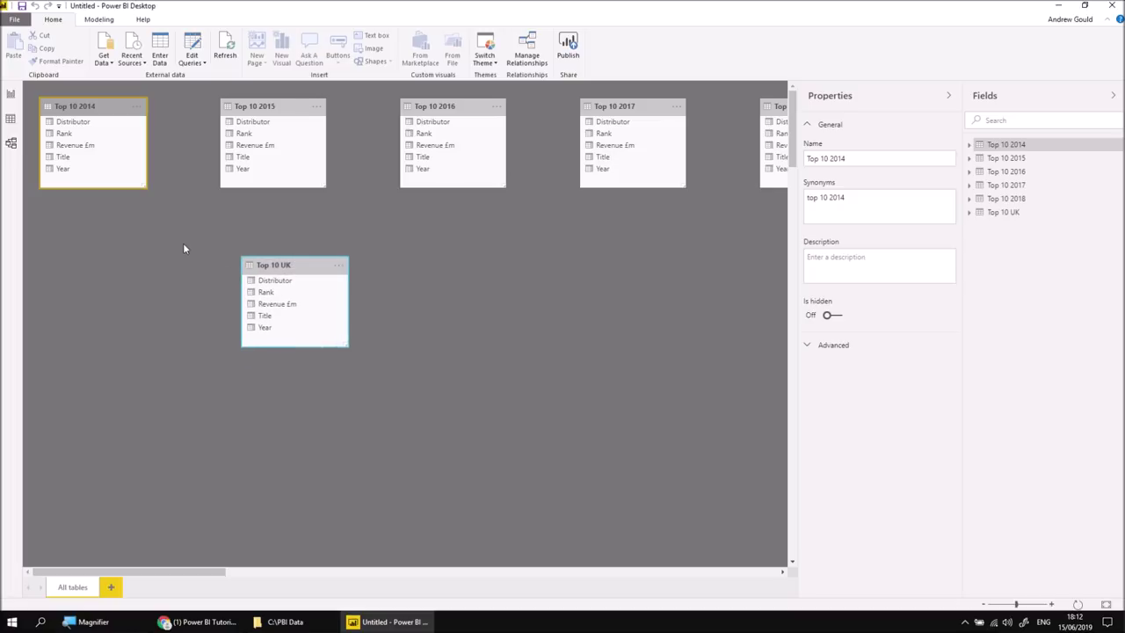
left_click(1037, 203, "shift")
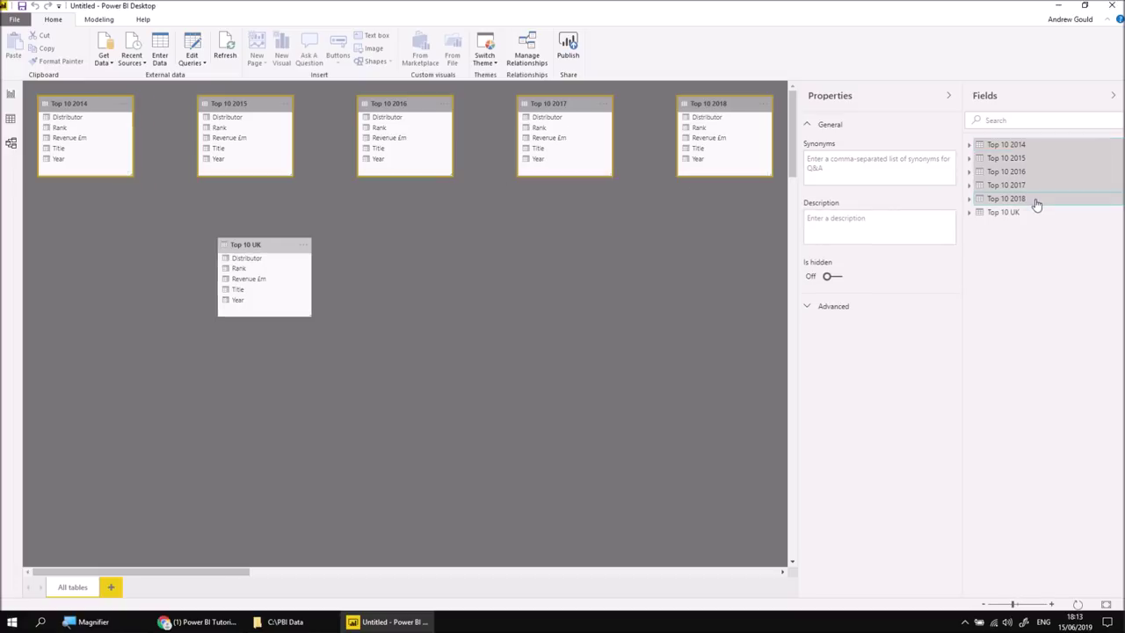
right_click(1037, 203)
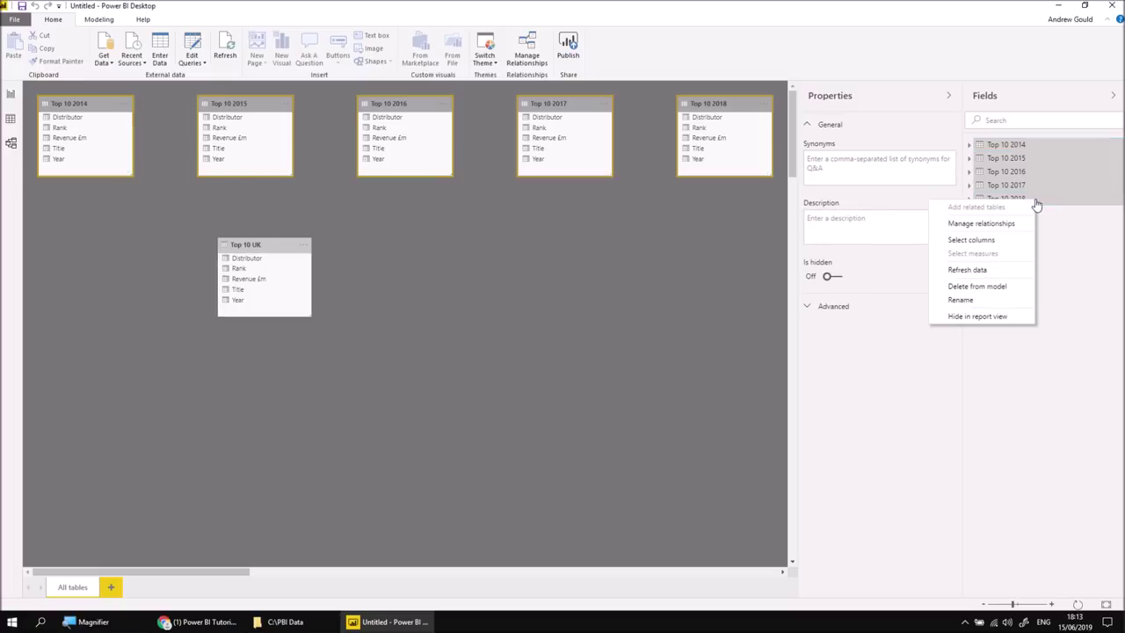
left_click(983, 286)
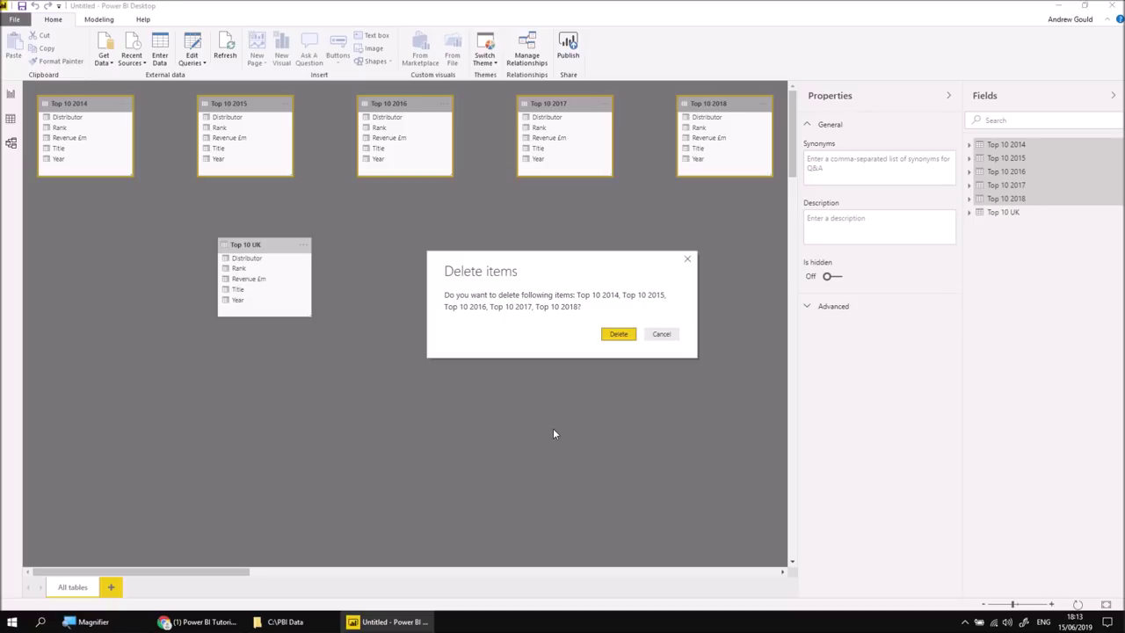
left_click(619, 335)
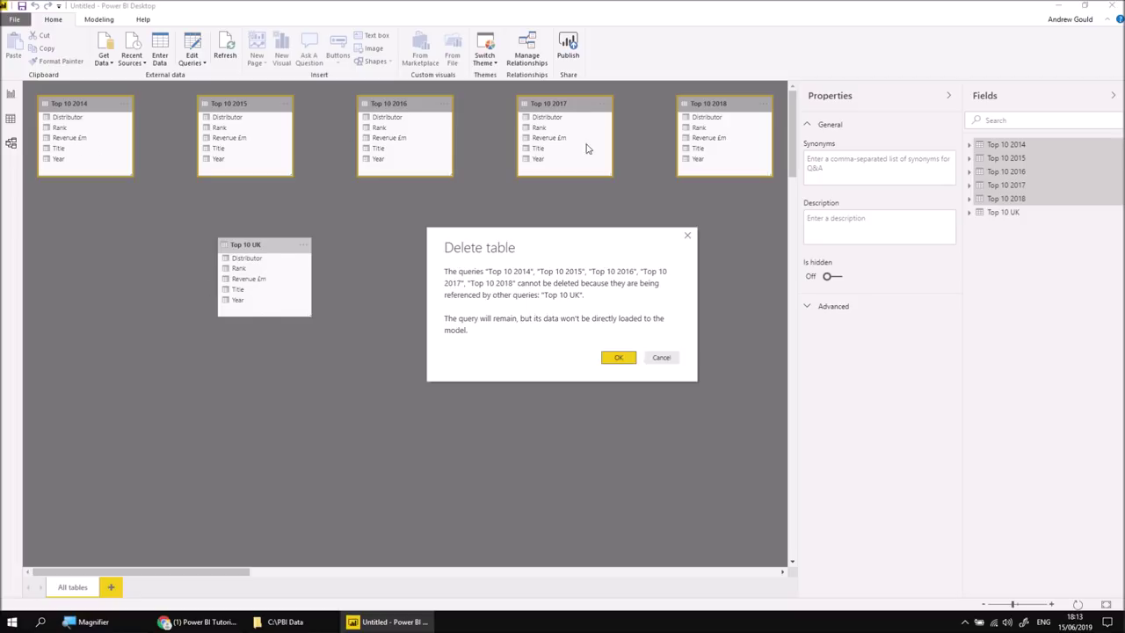
left_click(620, 358)
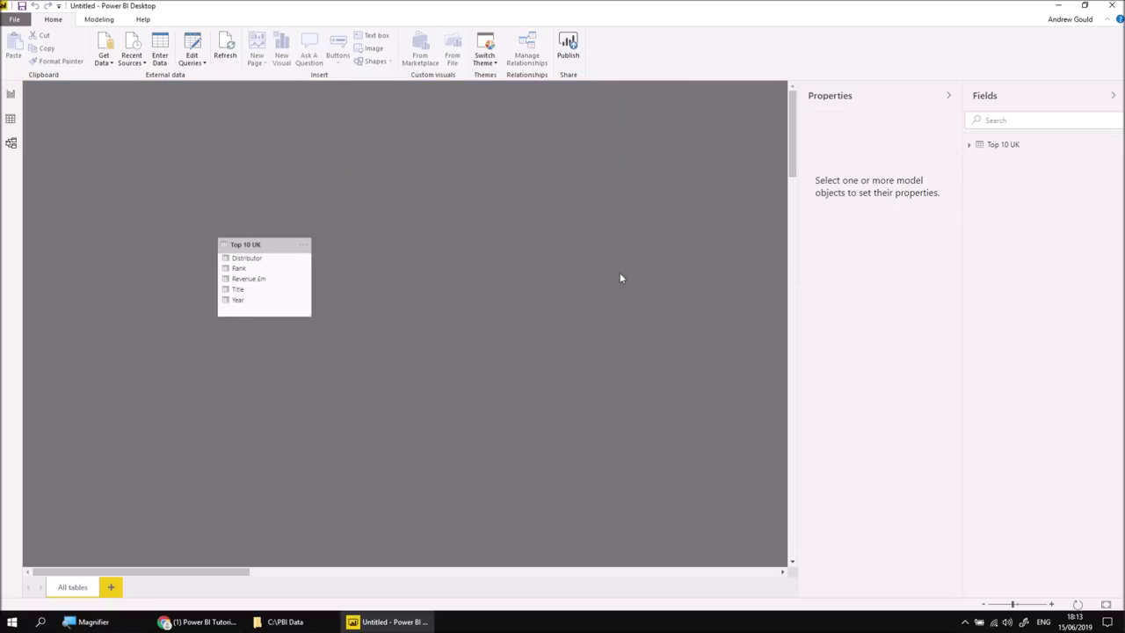
left_click_drag(250, 245, 217, 113)
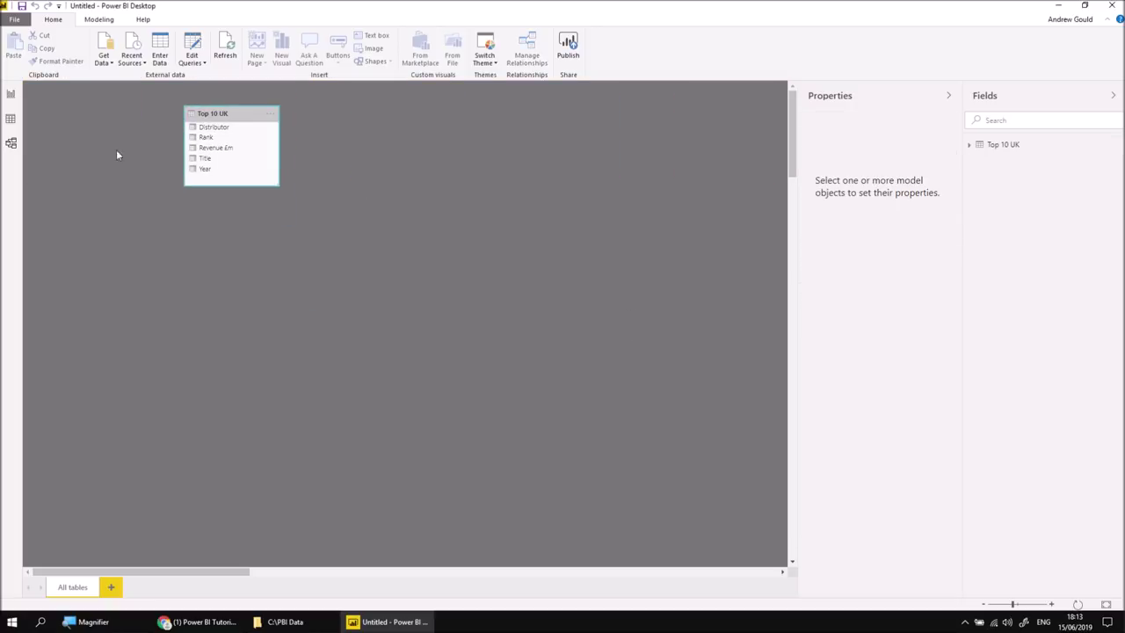
Open the query editor and look through the queries from Top 10 2014 to Top 10 UK.
left_click(192, 46)
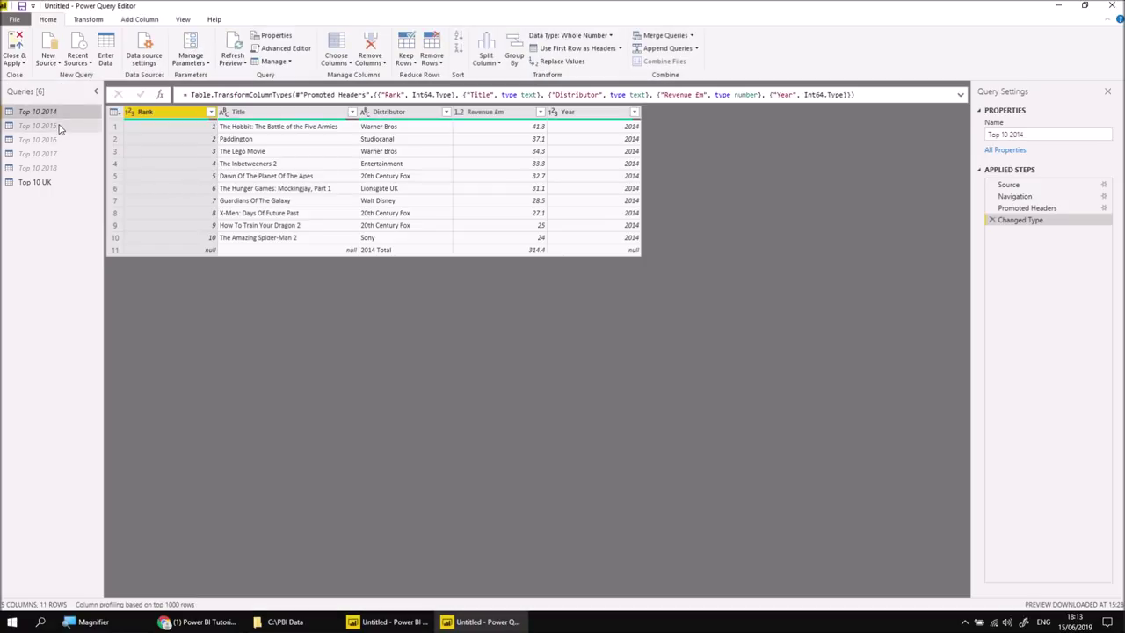
left_click(58, 126)
left_click(55, 141)
left_click(58, 154)
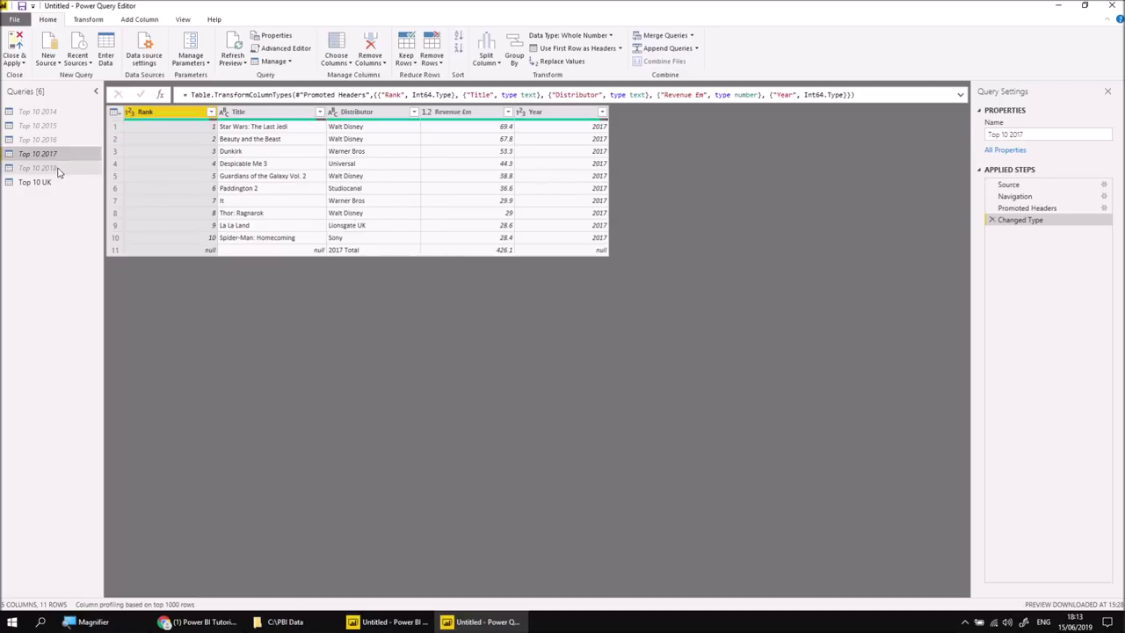
left_click(56, 168)
left_click(46, 182)
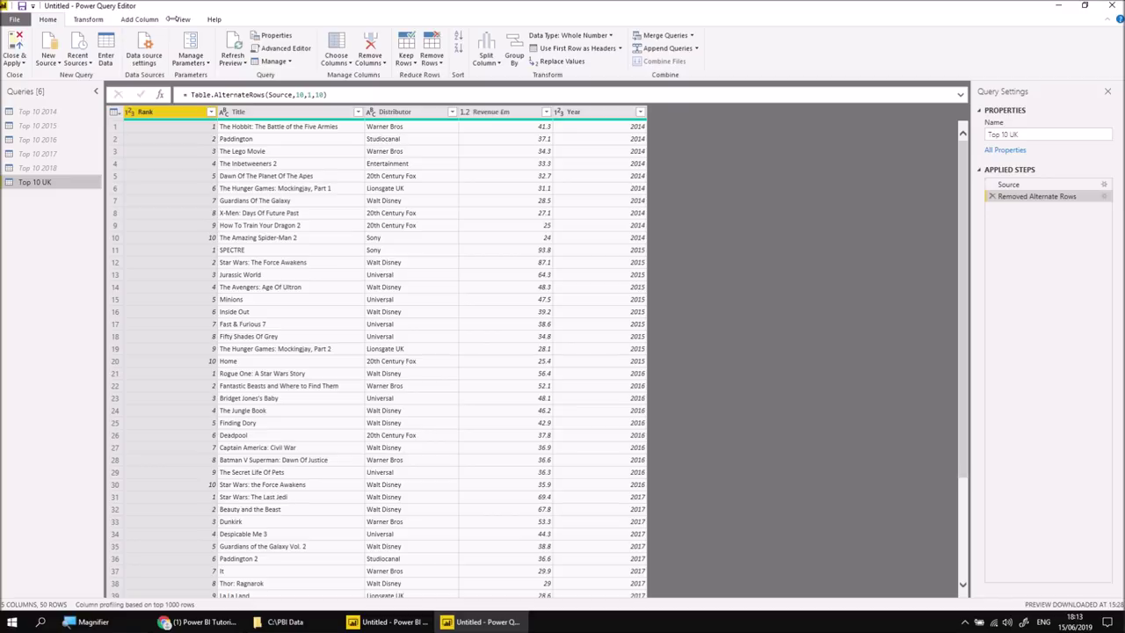
View the query dependencies, highlight the chain leading to Top 10 UK, and close the diagram.
left_click(183, 19)
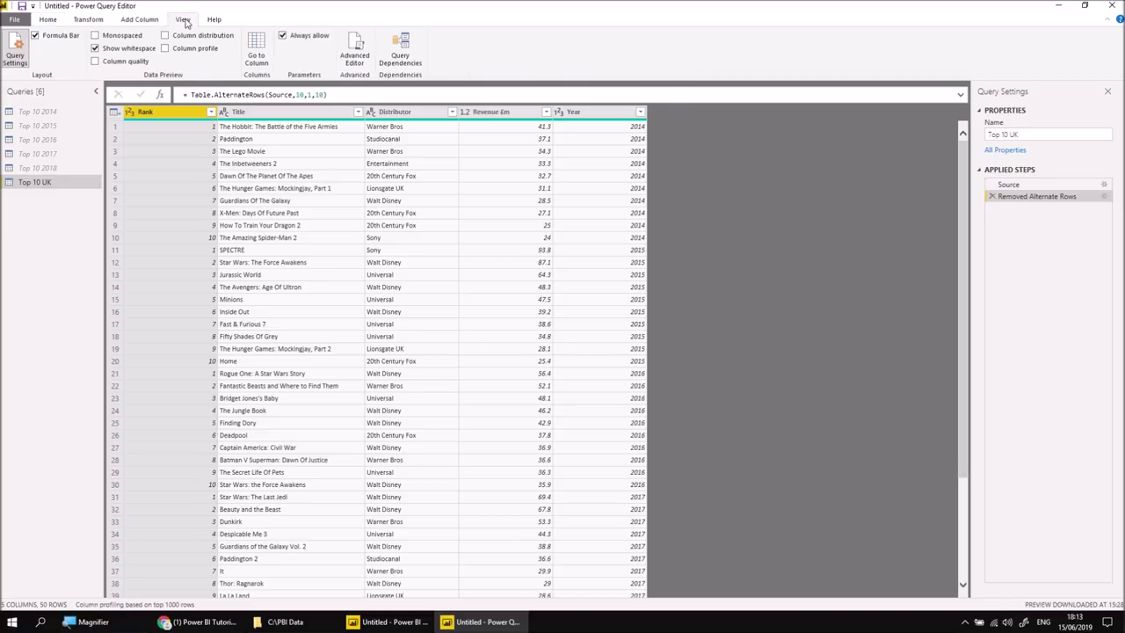
left_click(400, 52)
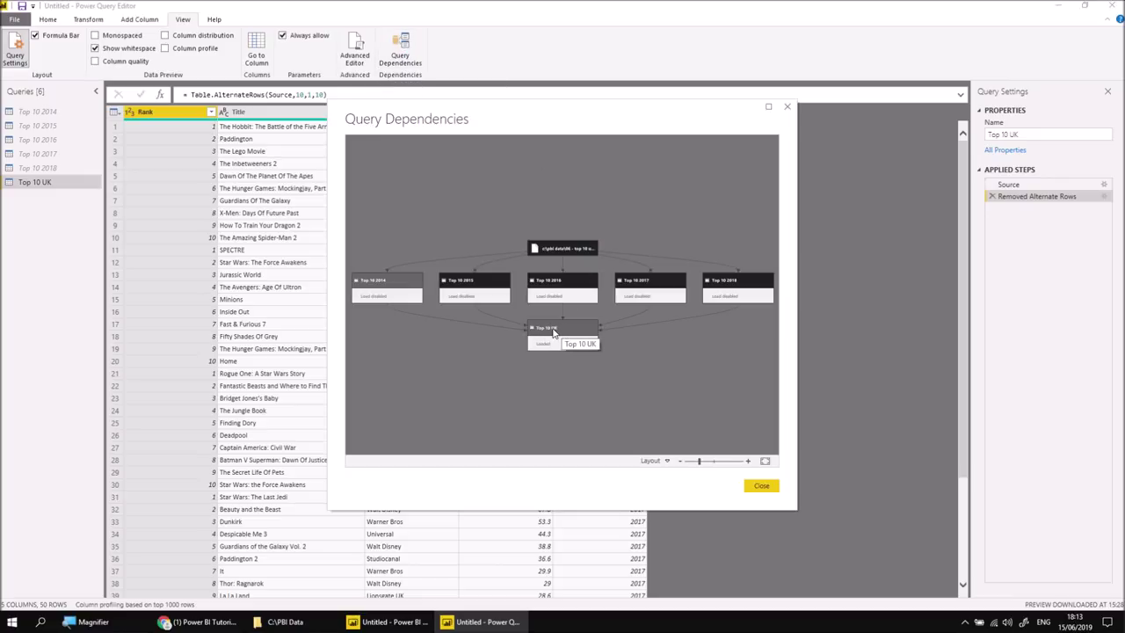
left_click(551, 331)
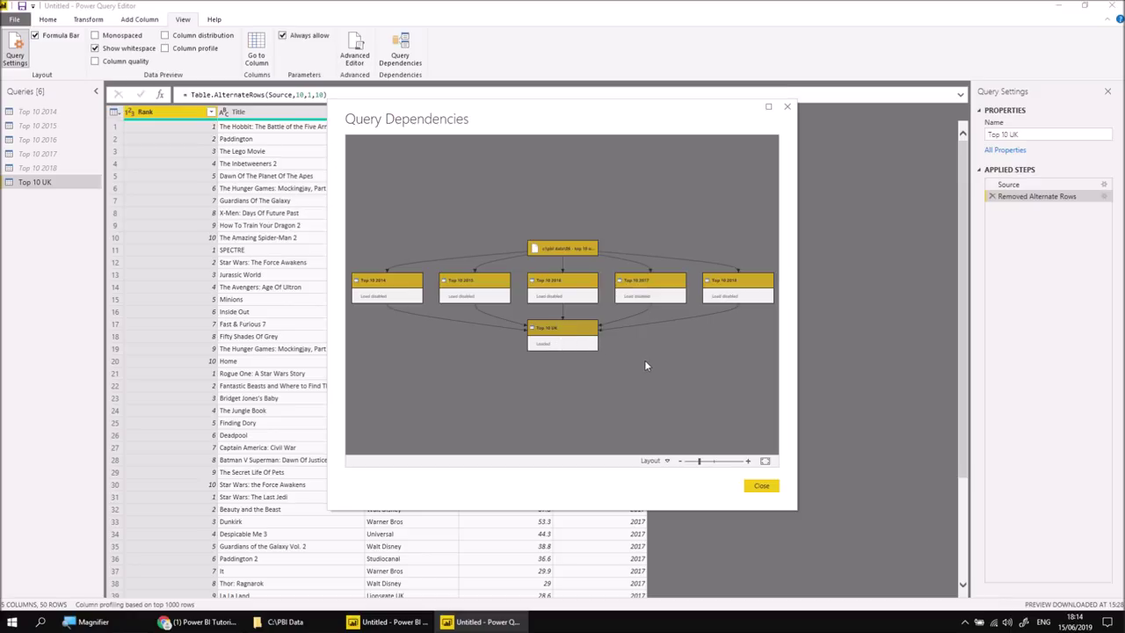
left_click(762, 486)
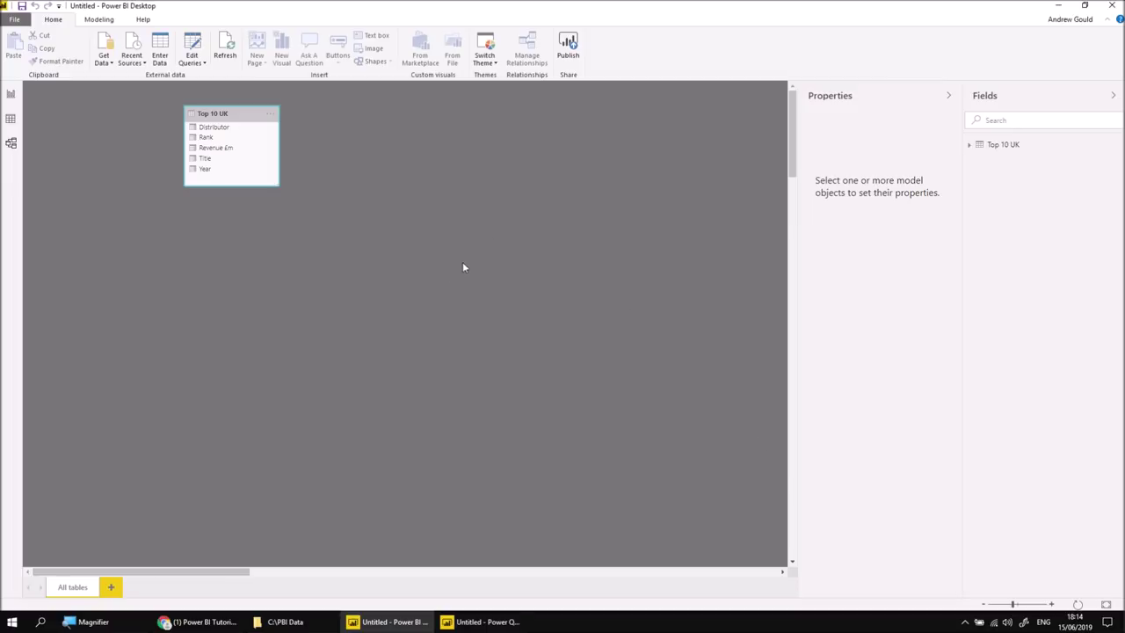
Close the query editor applying the changes, and show the Top 10 UK table in data view.
left_click(483, 622)
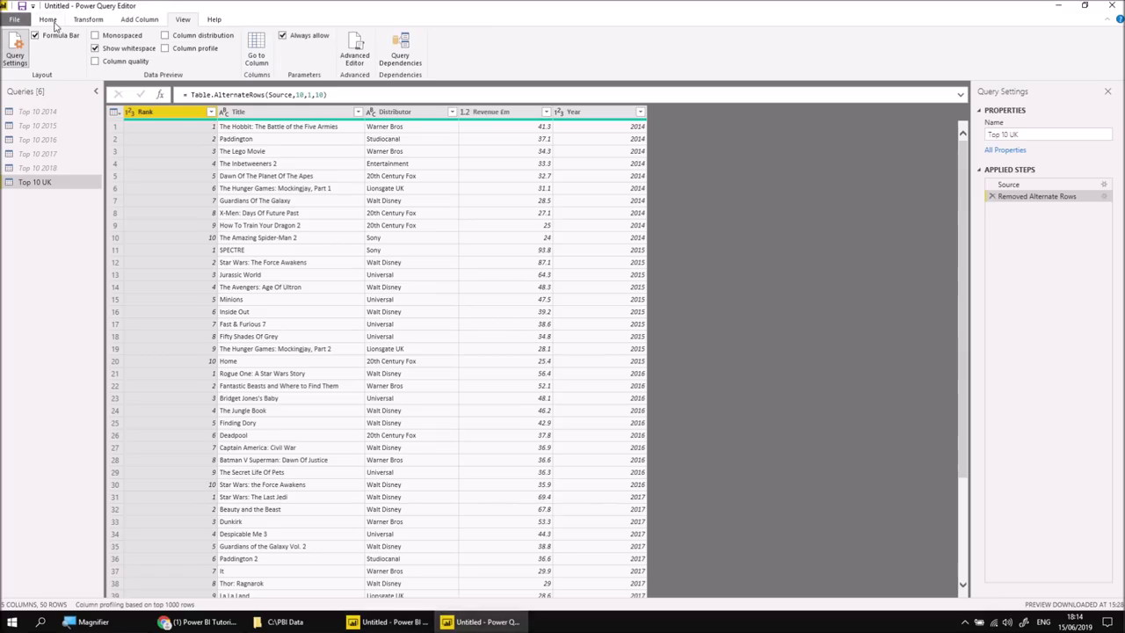
left_click(48, 19)
left_click(14, 44)
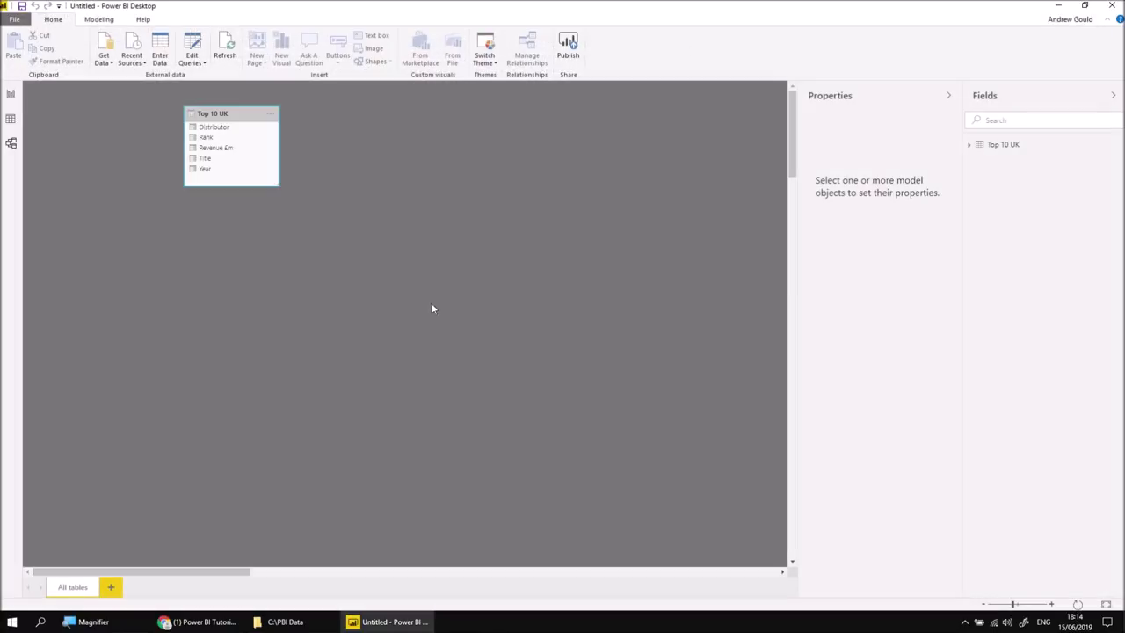
left_click(10, 118)
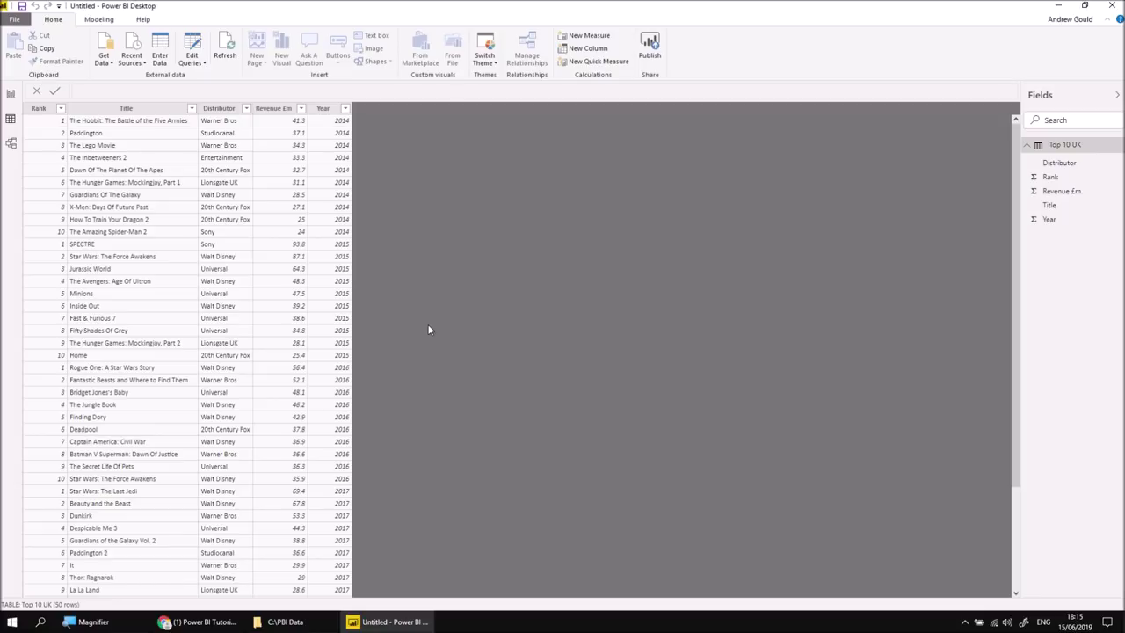
Delete the Top 10 UK table from the model.
right_click(1063, 146)
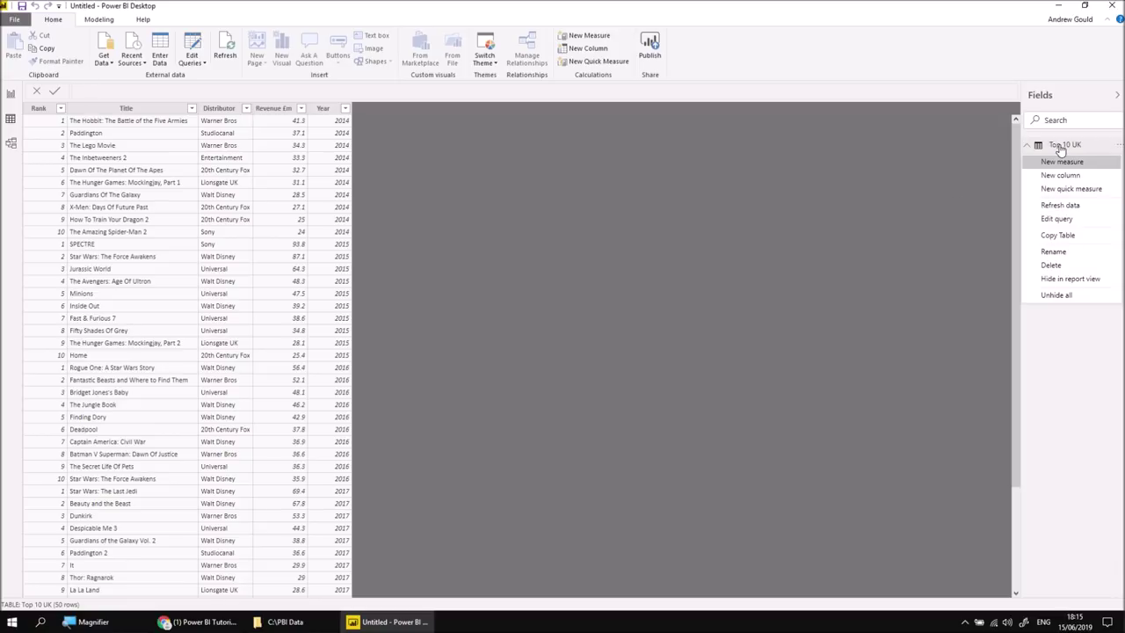
left_click(1065, 267)
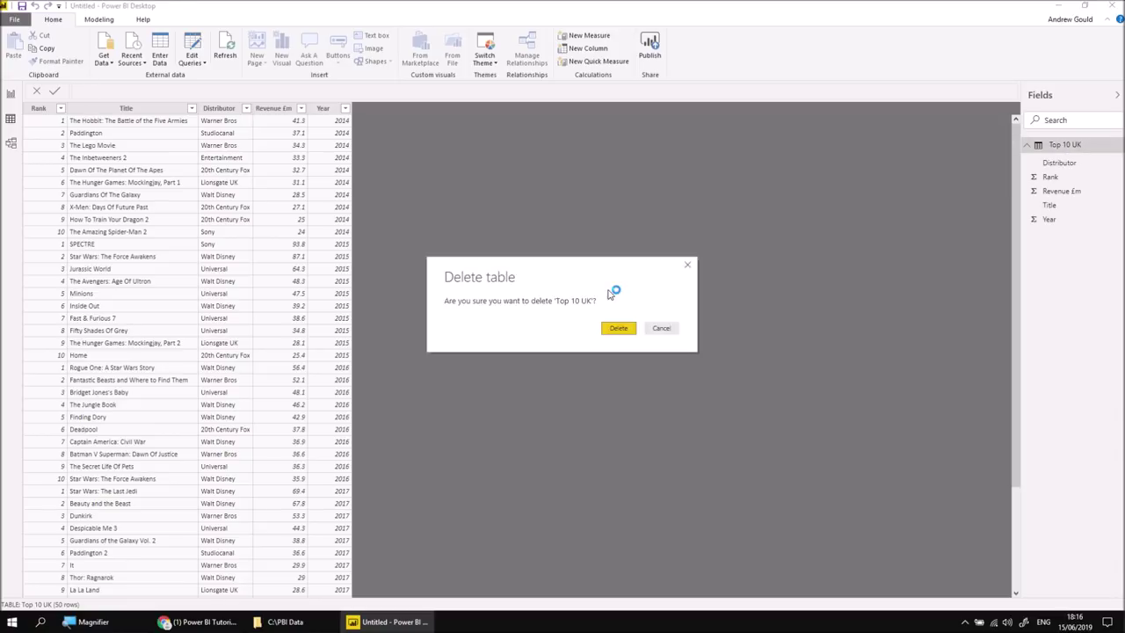
left_click(618, 329)
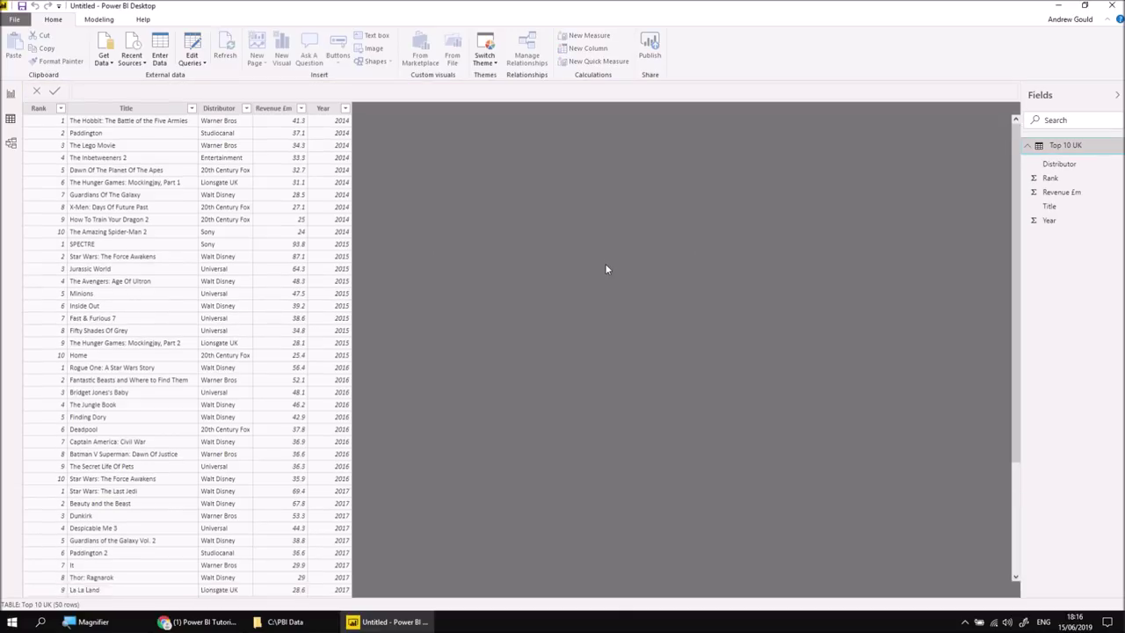
Open the query editor, delete the queries Top 10 2014 to Top 10 2018, and close it applying the changes.
left_click(194, 46)
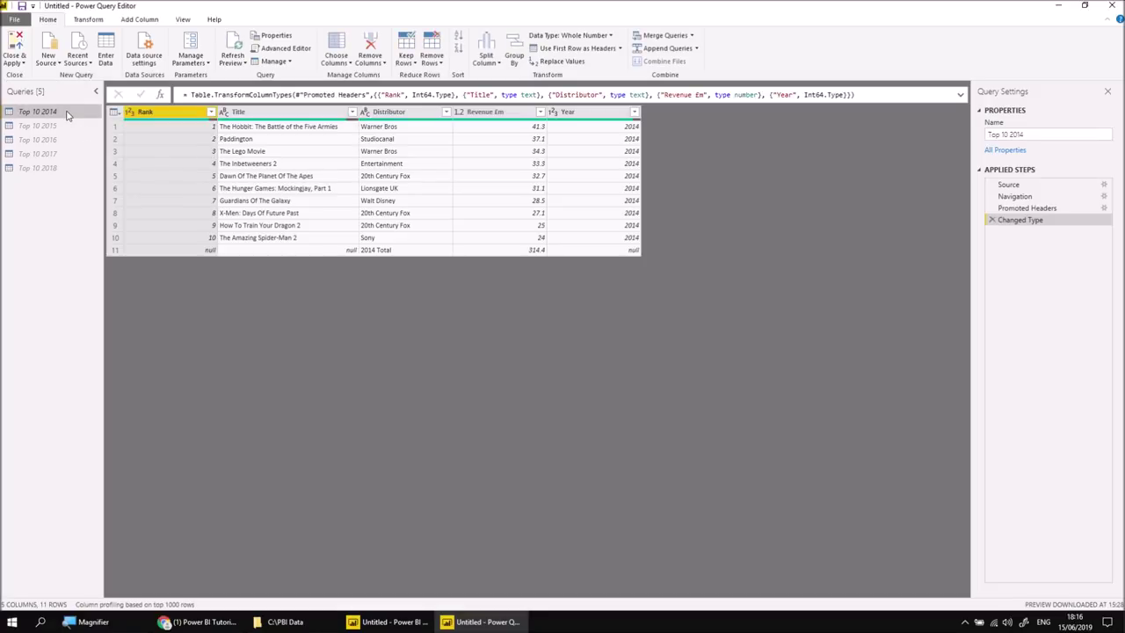
left_click(60, 168)
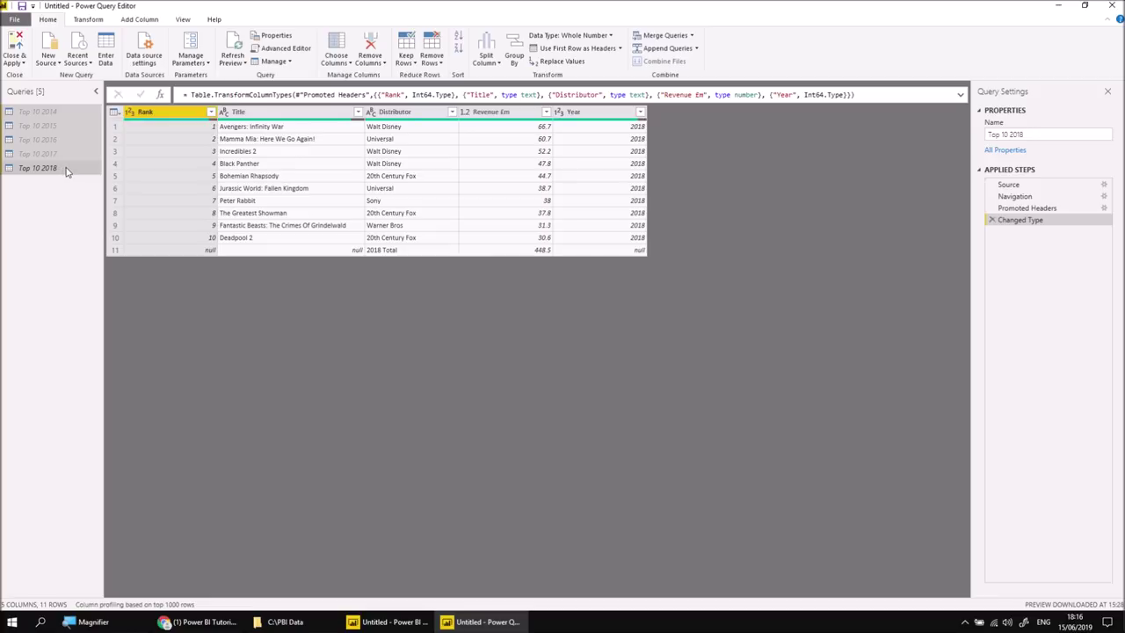
right_click(65, 169)
left_click(94, 202)
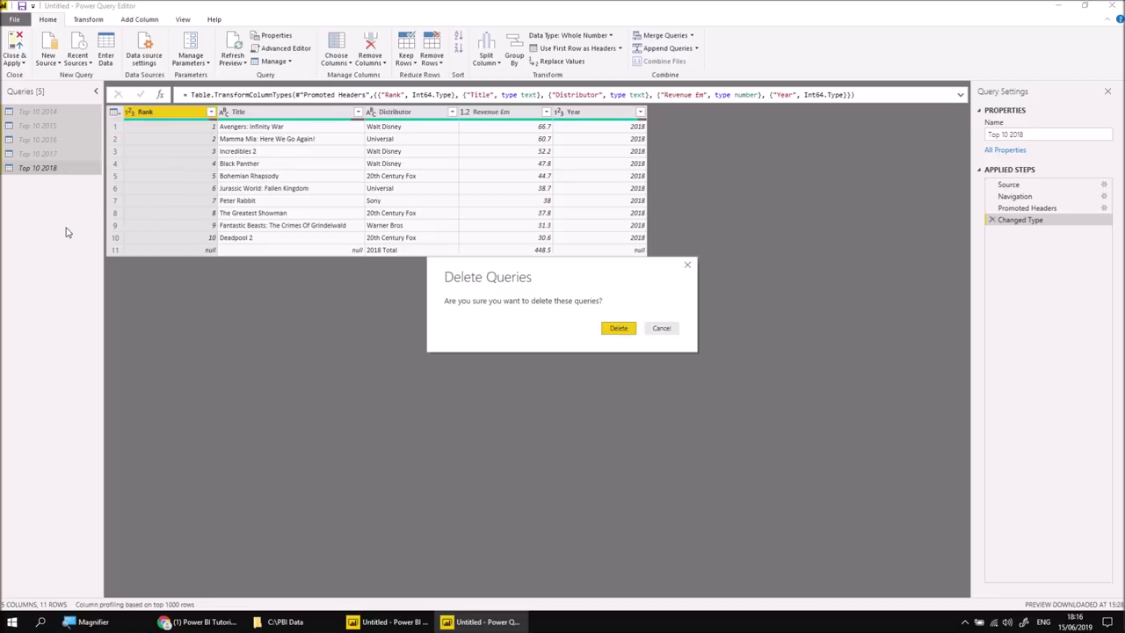
left_click(618, 328)
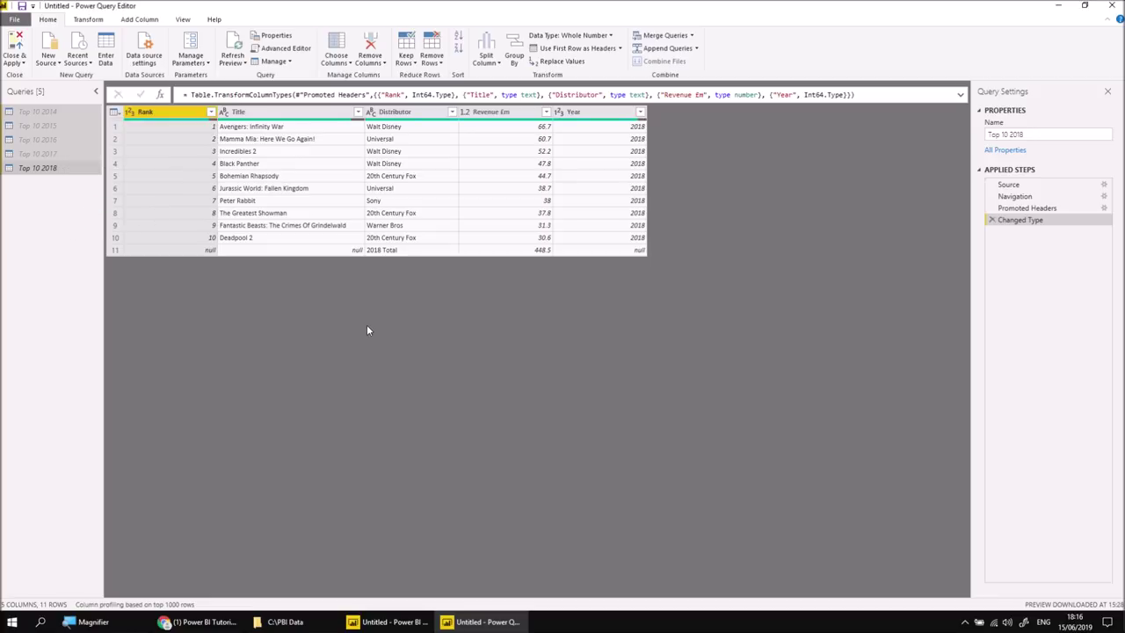
left_click(16, 49)
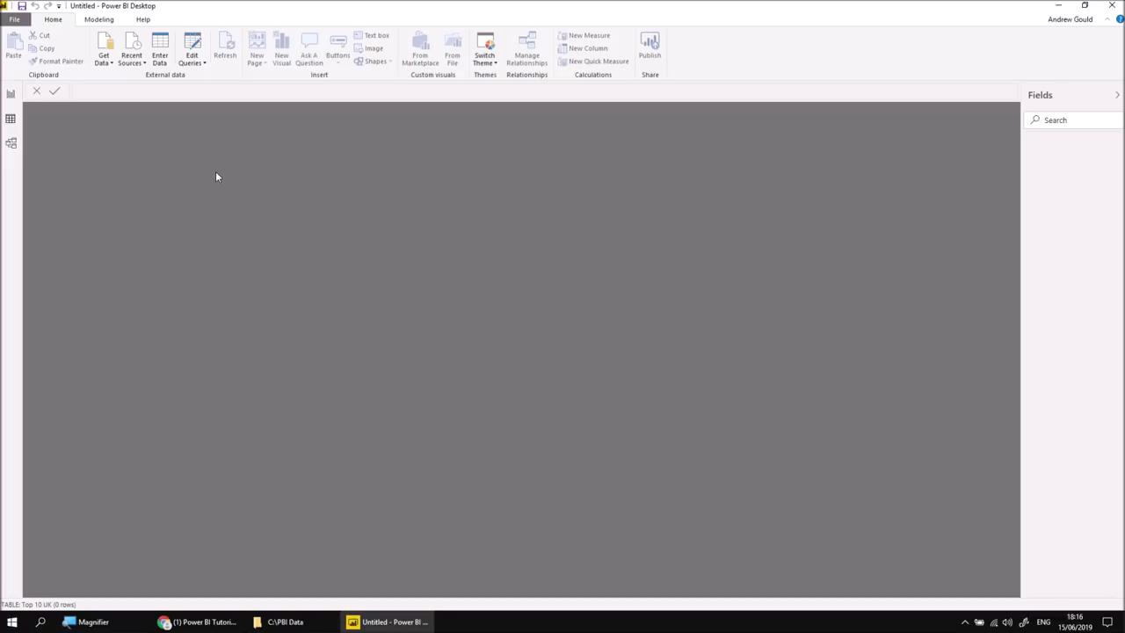
Get data from the Excel file "06 - Top 10 UK Films Multiple Sheets.xlsx" and open the whole workbook for editing as one query.
left_click(104, 61)
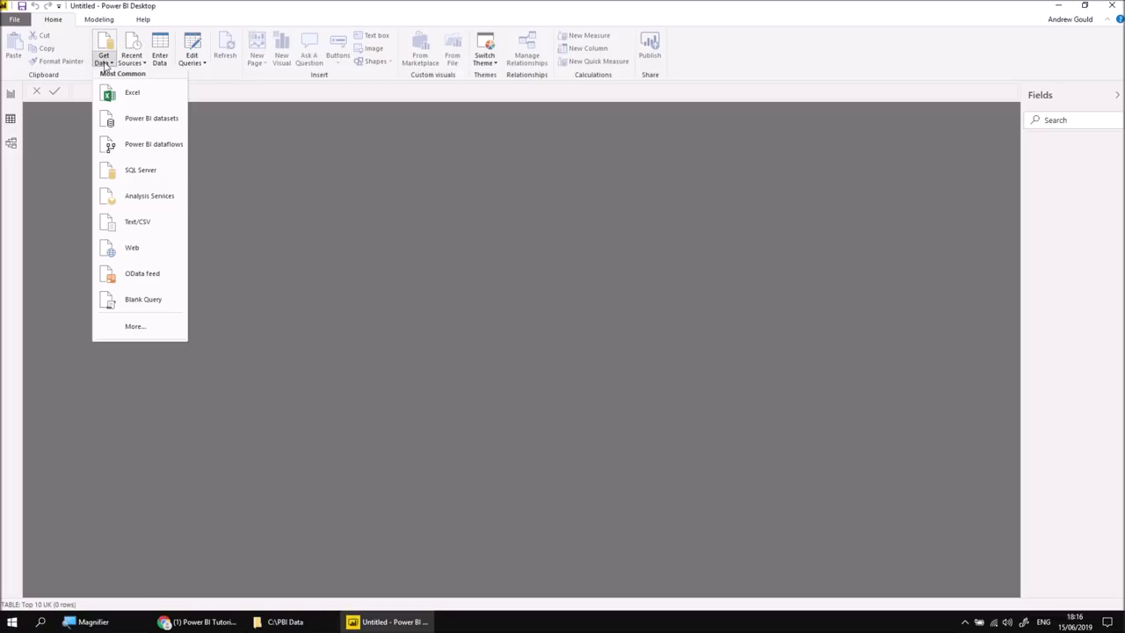
left_click(114, 93)
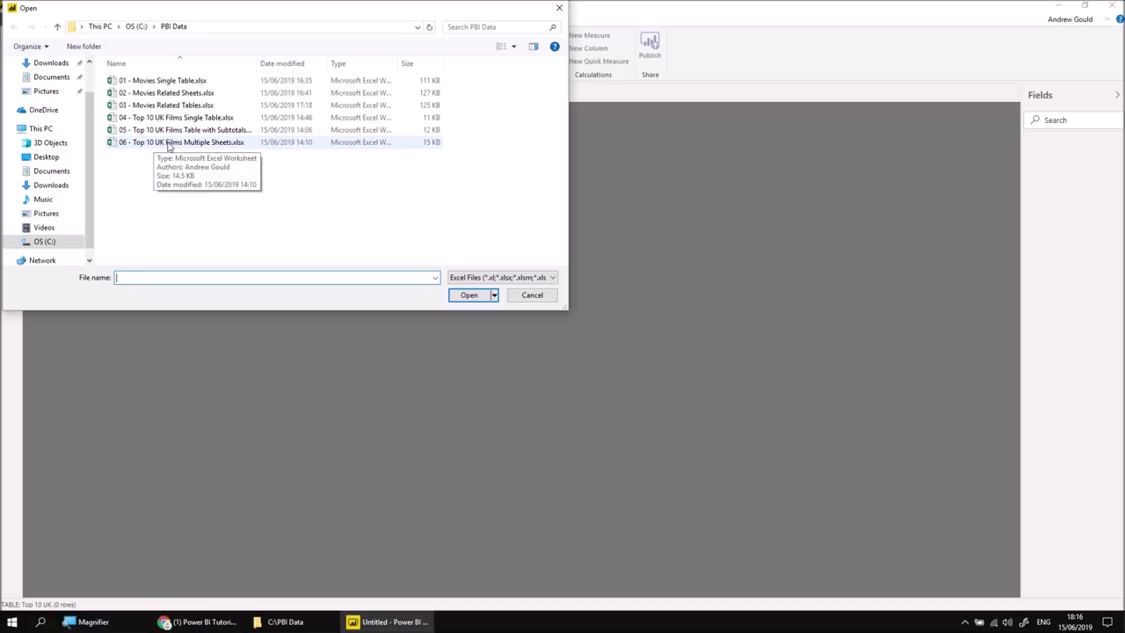
double_click(169, 142)
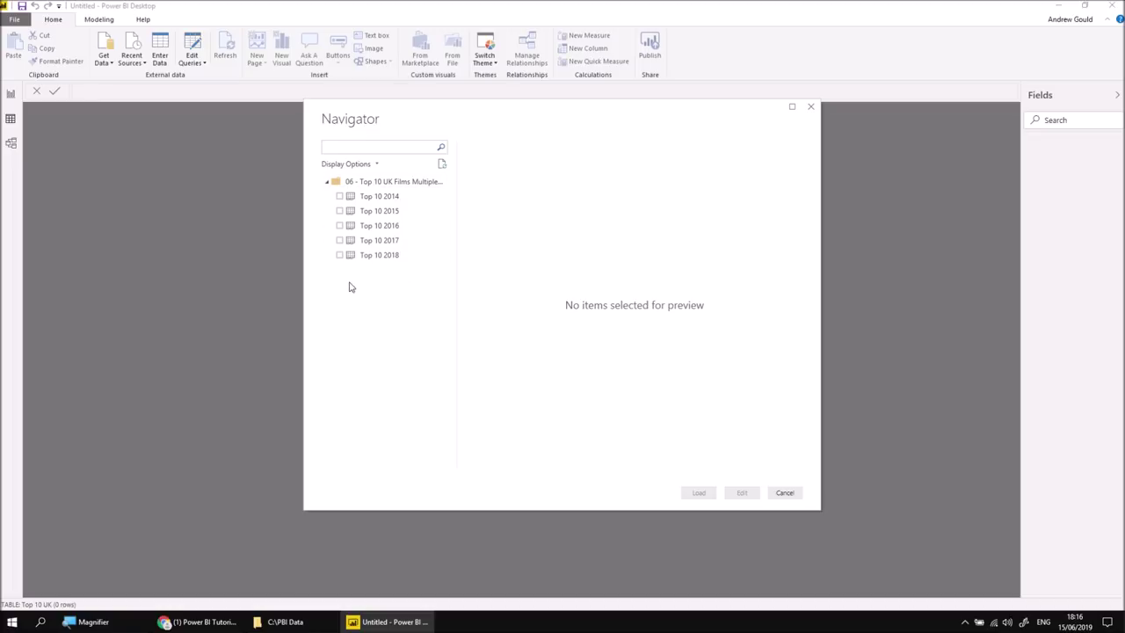
right_click(335, 184)
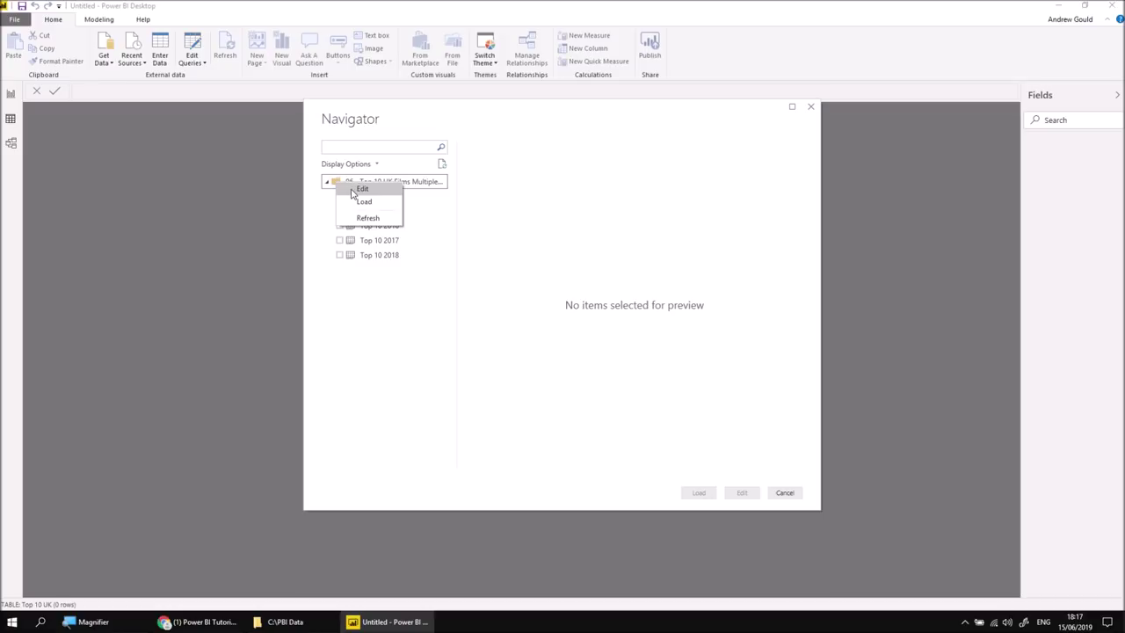
left_click(352, 193)
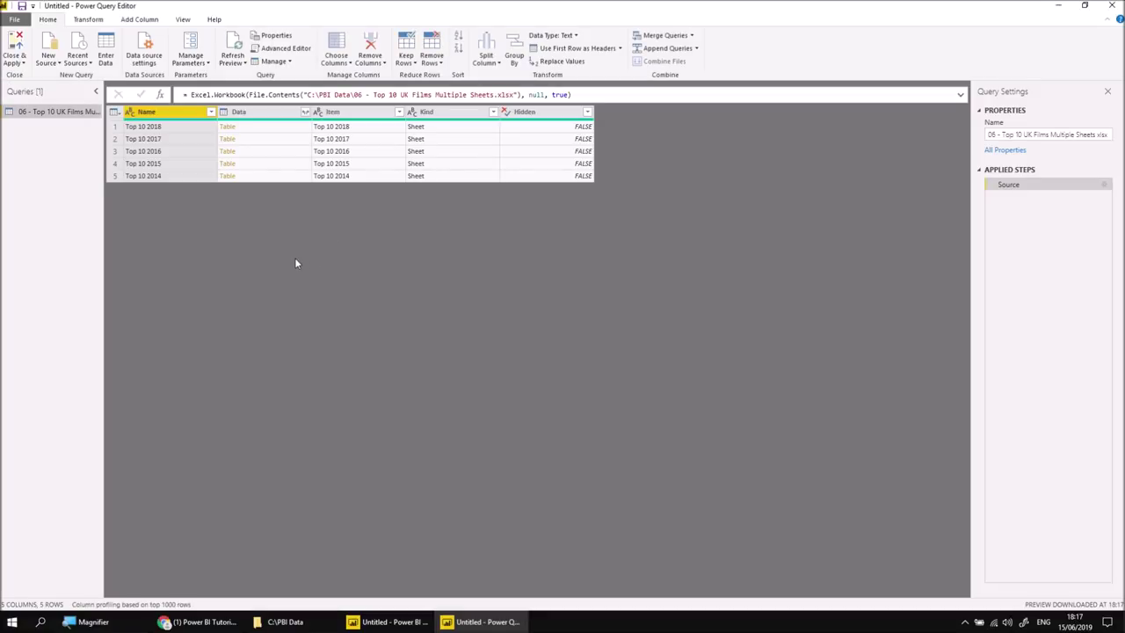
Preview the nested table for Top 10 2018, enlarge the preview area, and look through its rows.
left_click(263, 130)
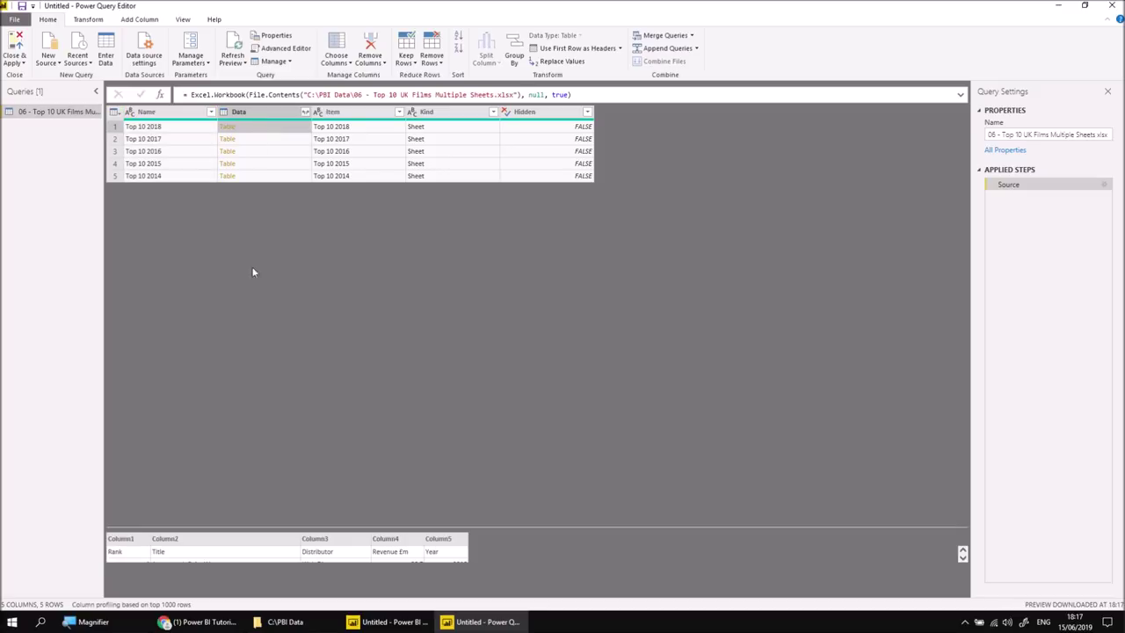
left_click_drag(311, 526, 296, 463)
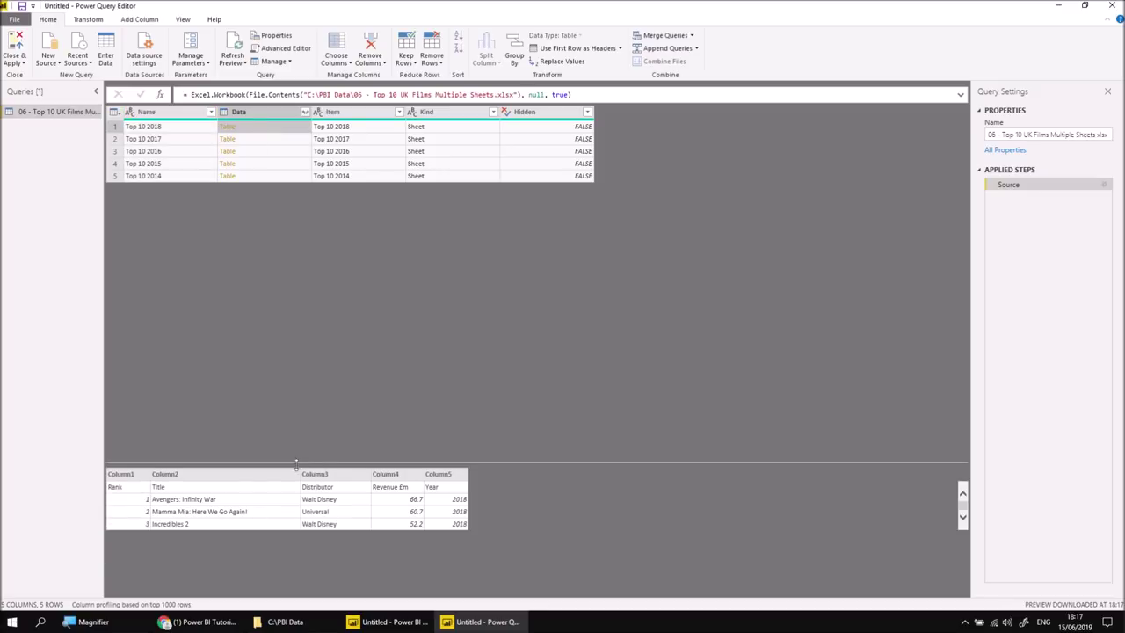
left_click(963, 516)
left_click(963, 517)
left_click(963, 516)
left_click(963, 517)
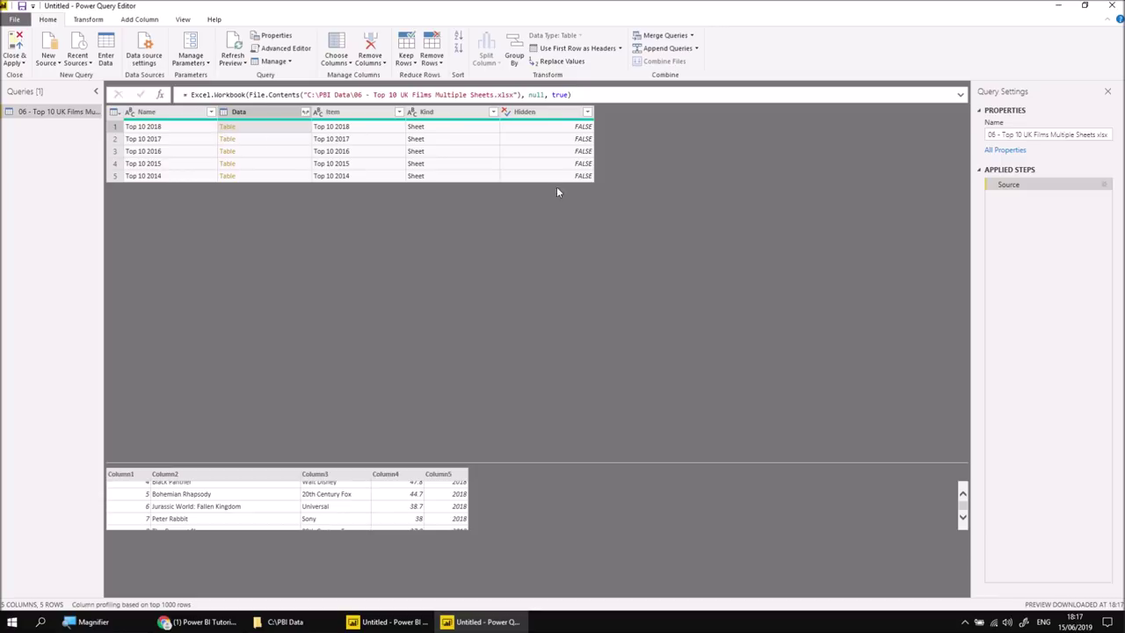
left_click(227, 129)
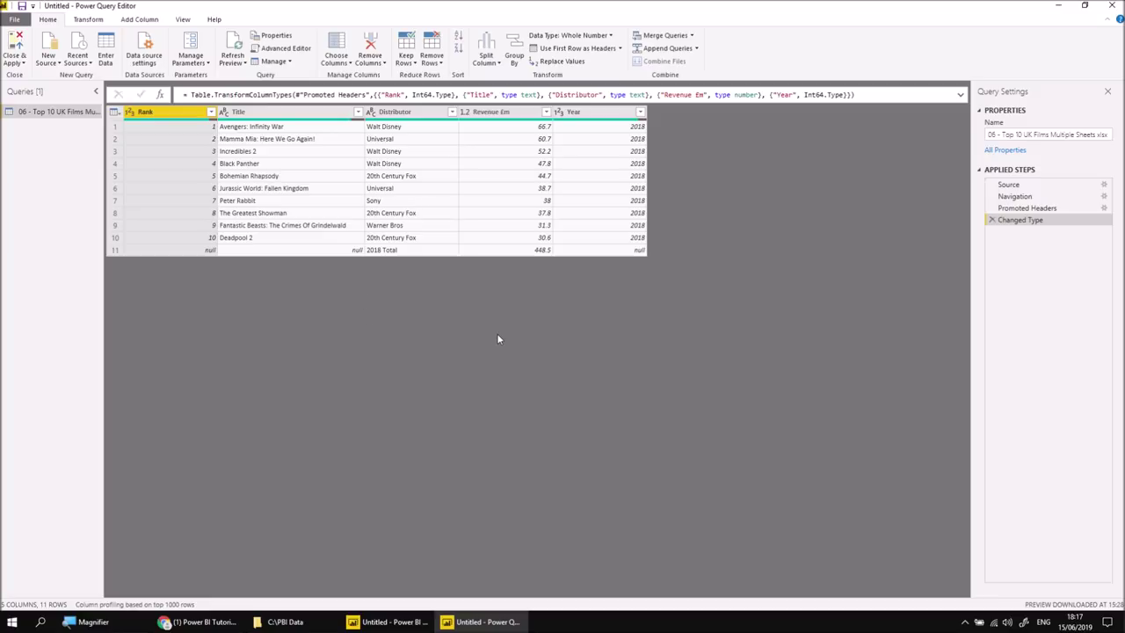
left_click(992, 220)
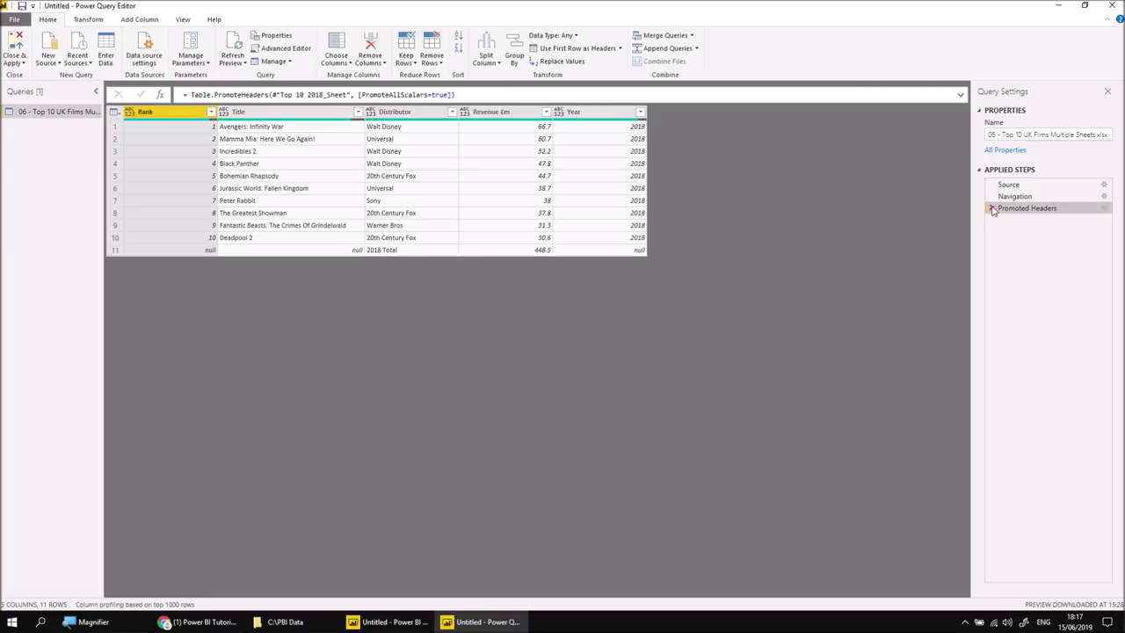
left_click(991, 208)
left_click(991, 196)
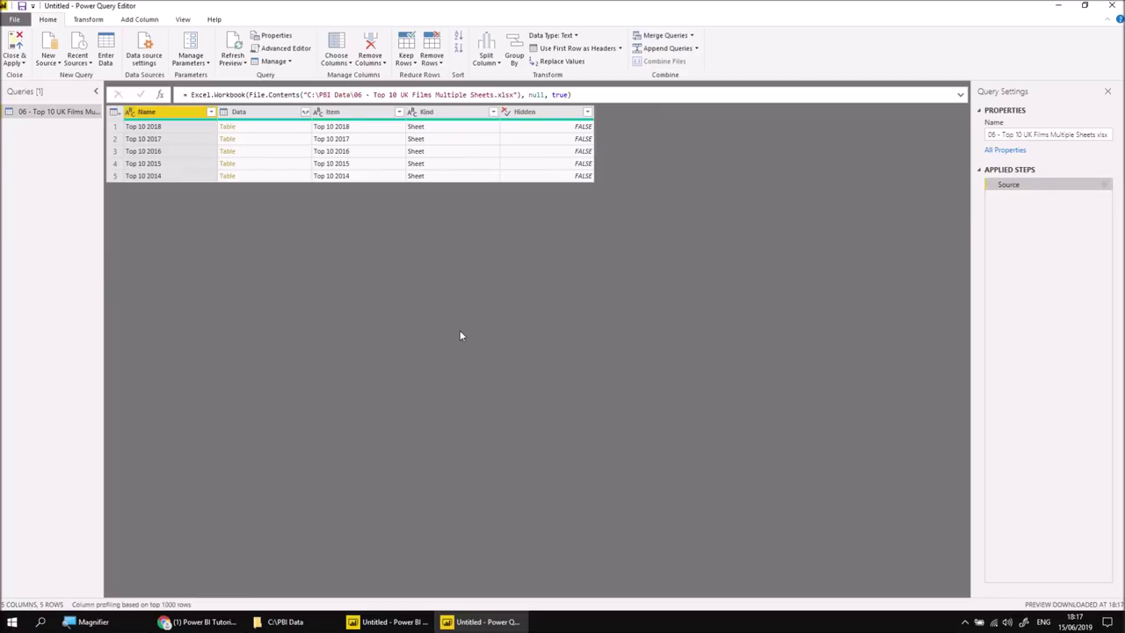
Switch to the main Power BI Desktop window, apply the pending query changes, and return to the query editor.
key("alt+Tab")
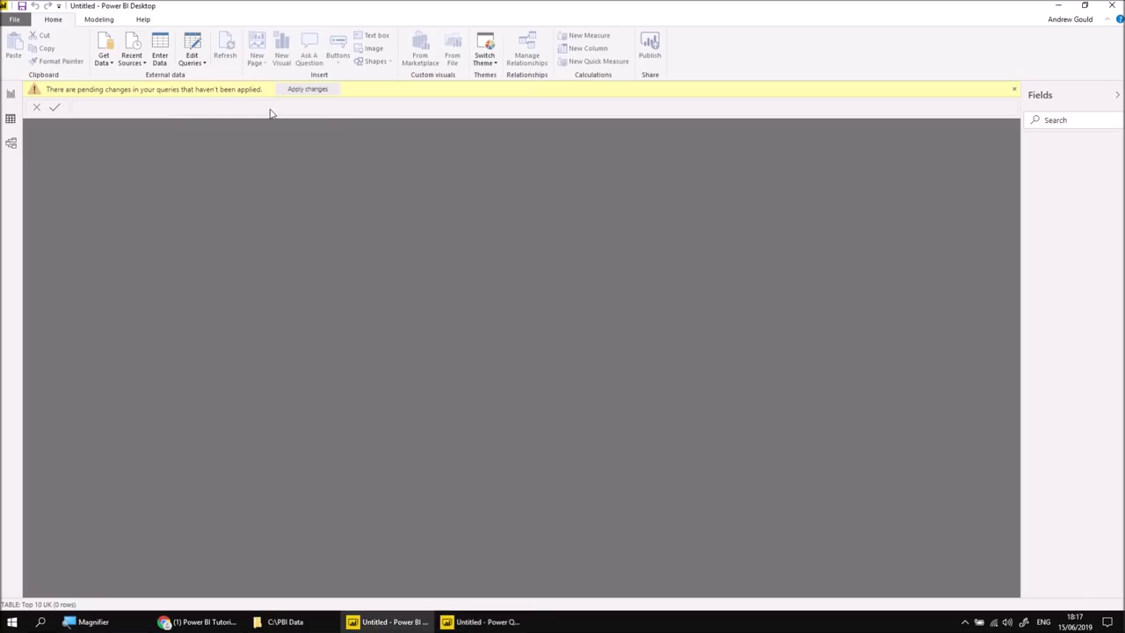
left_click(308, 89)
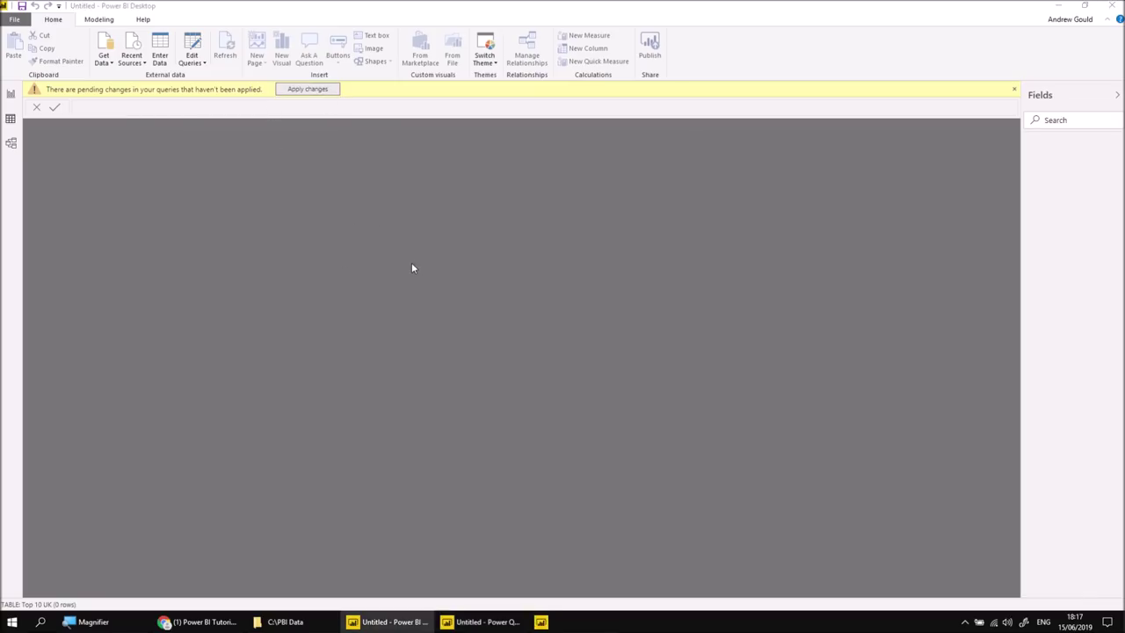
key("alt+Tab")
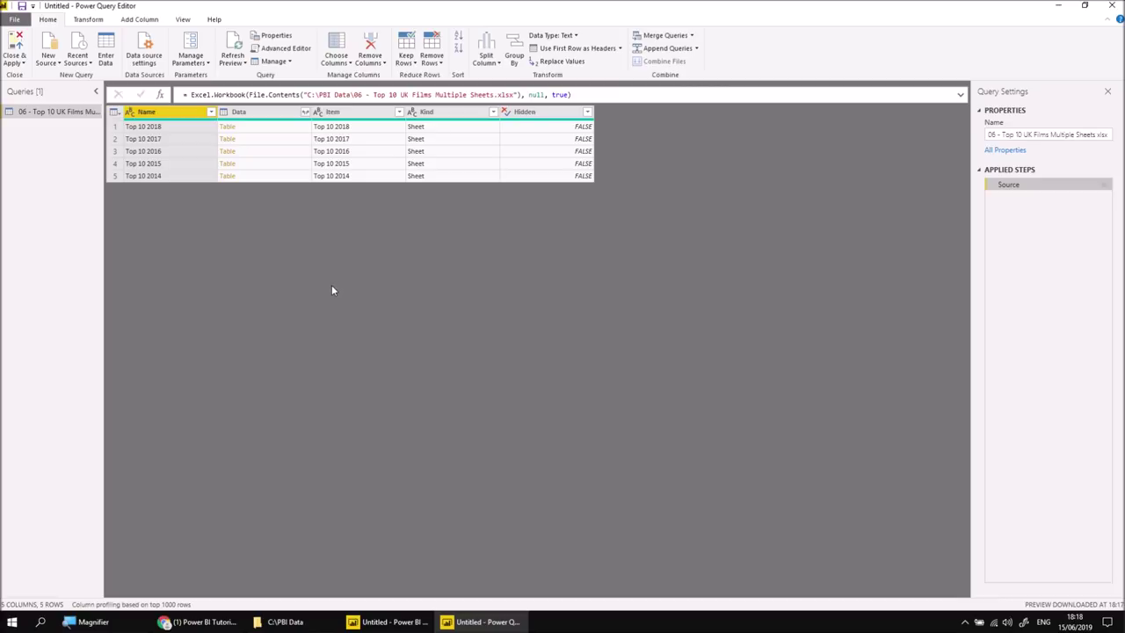
Remove all columns except Data and expand Column1 to Column5 from it without the original column name as prefix.
right_click(261, 116)
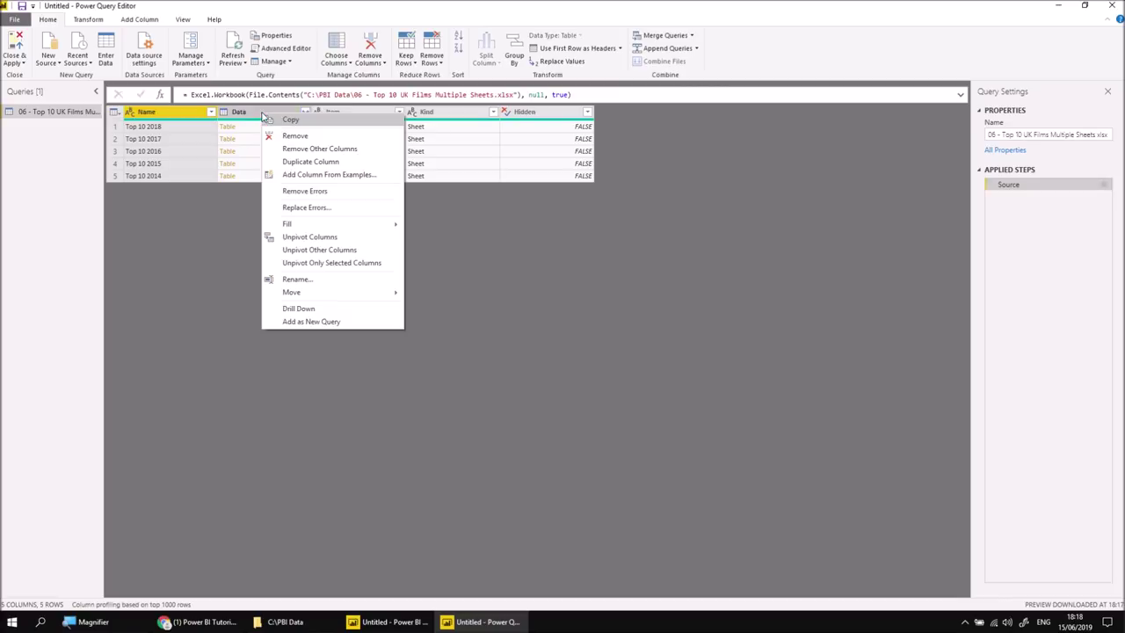
left_click(299, 151)
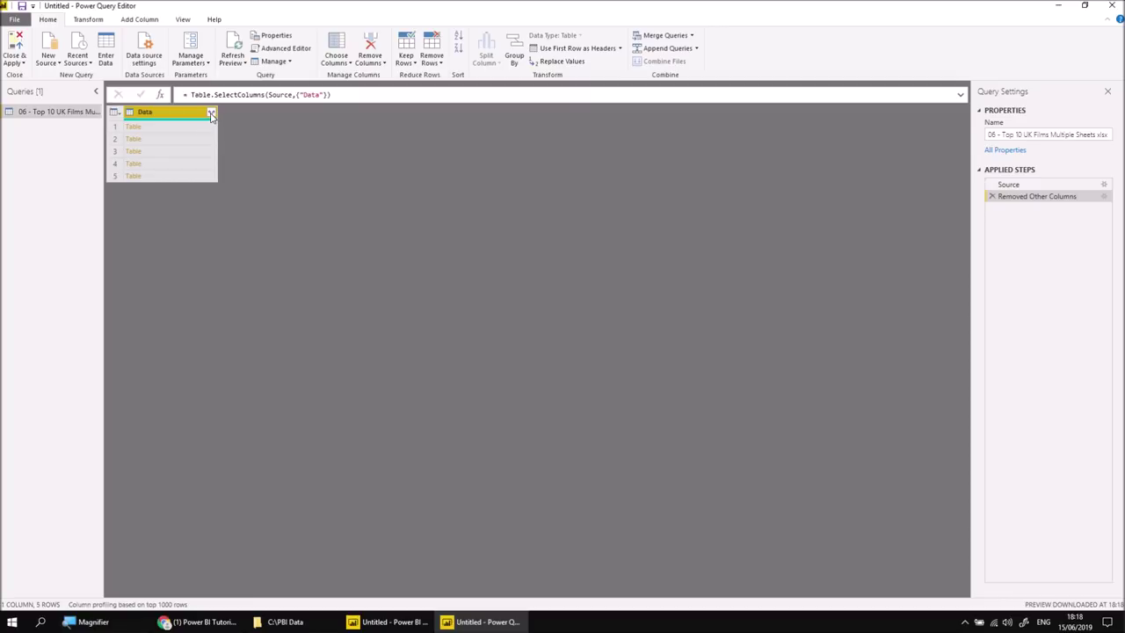
left_click(212, 113)
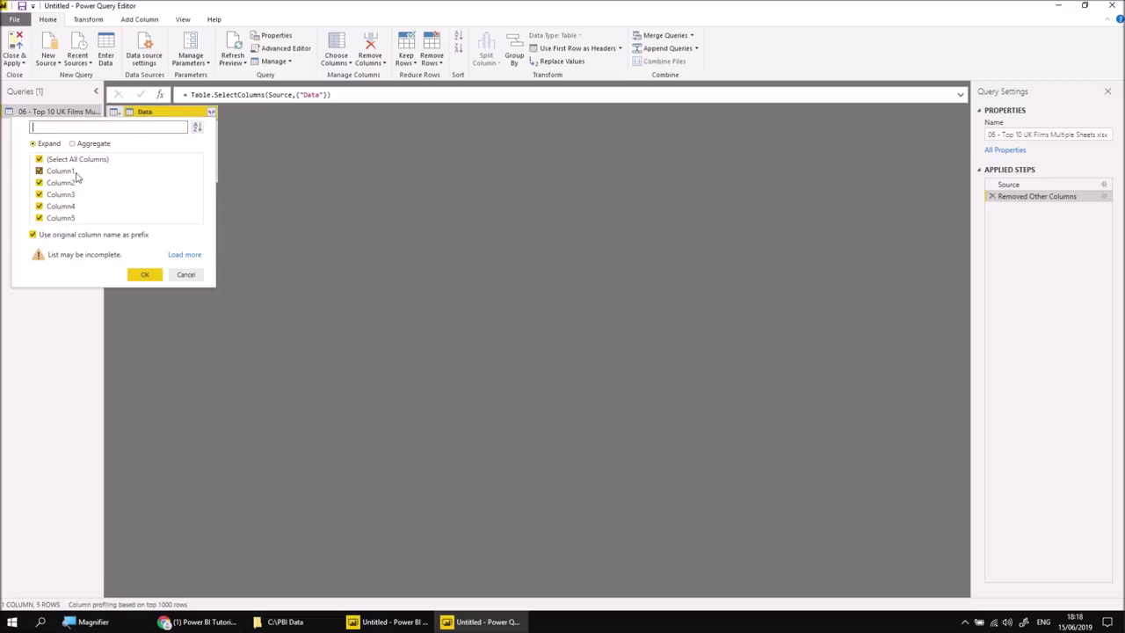
left_click(33, 234)
left_click(145, 274)
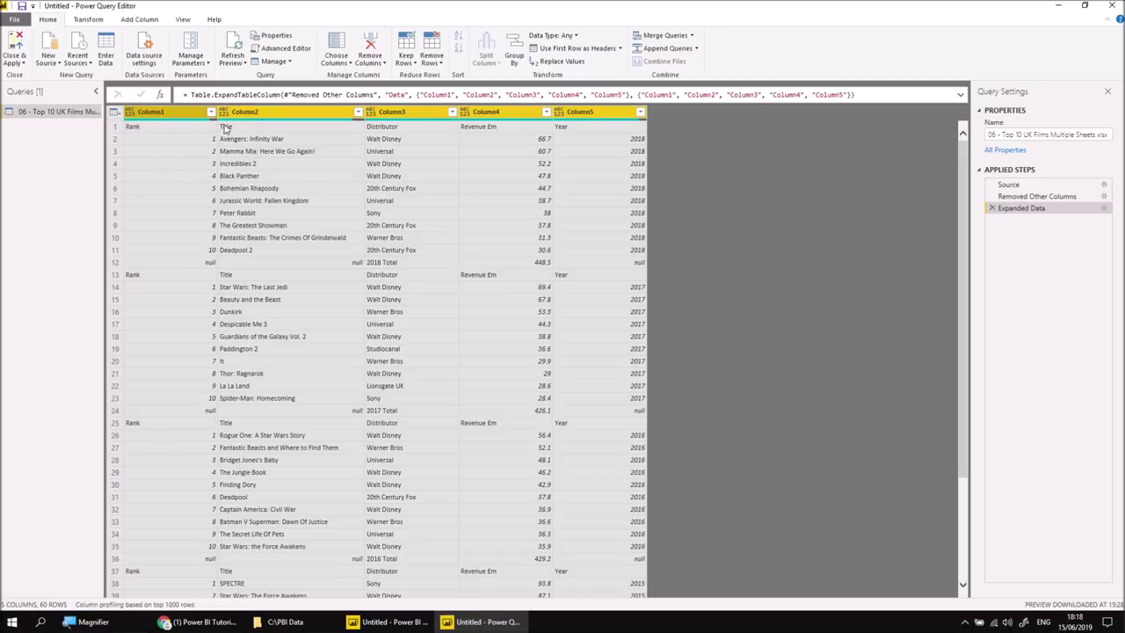
Use the first row as headers, and remove alternate rows with first row 11, 2 rows to remove and 10 to keep.
left_click(576, 49)
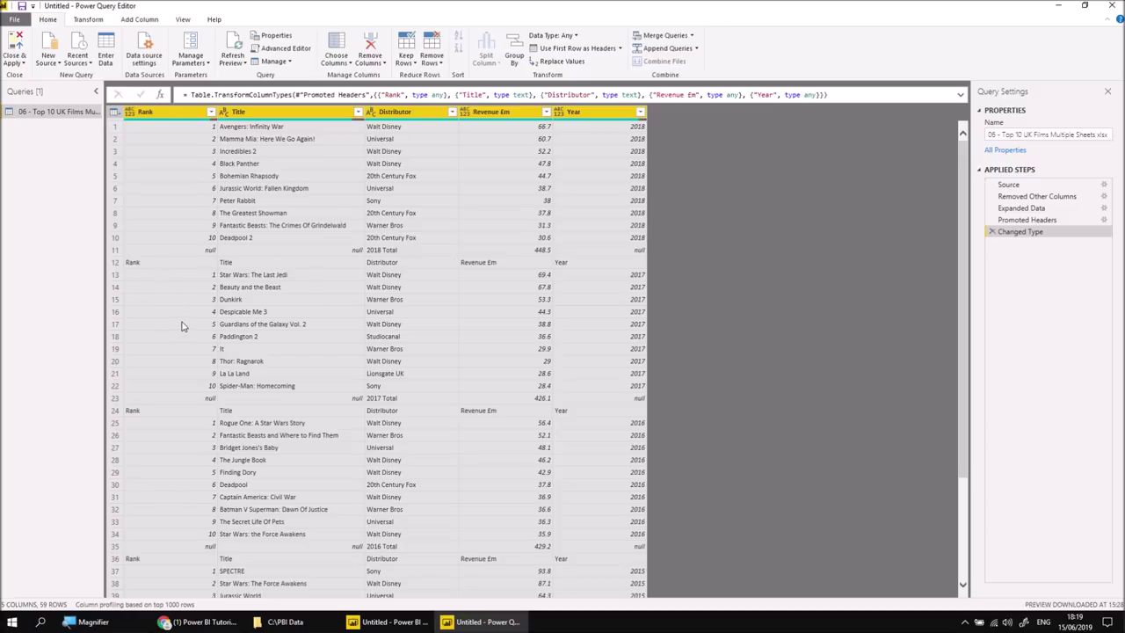
left_click(442, 66)
left_click(463, 102)
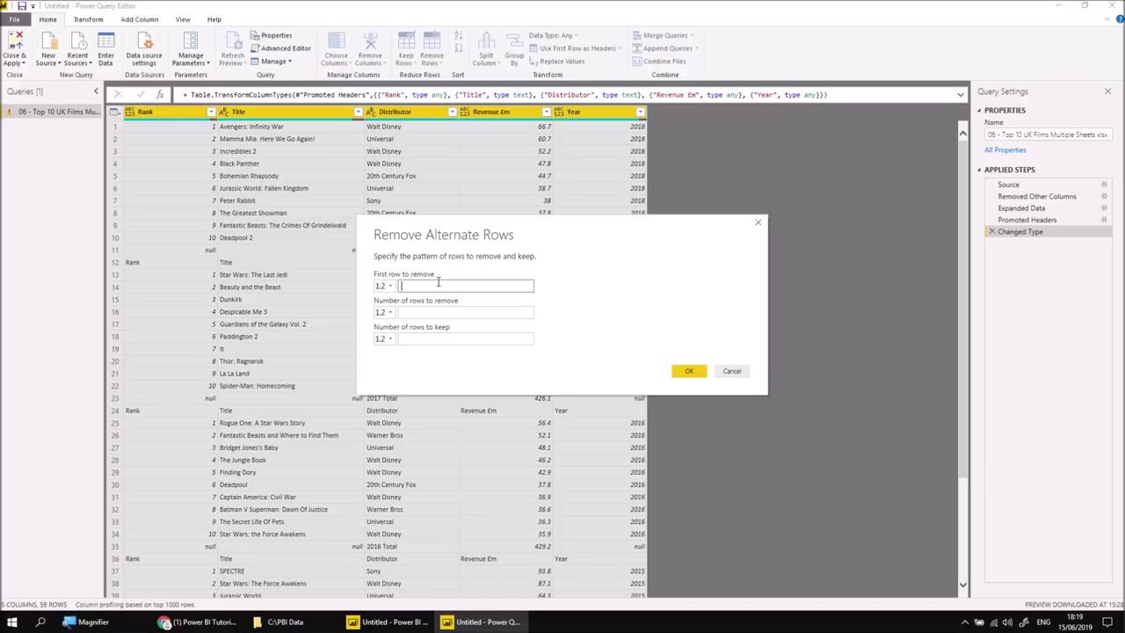
left_click(425, 312)
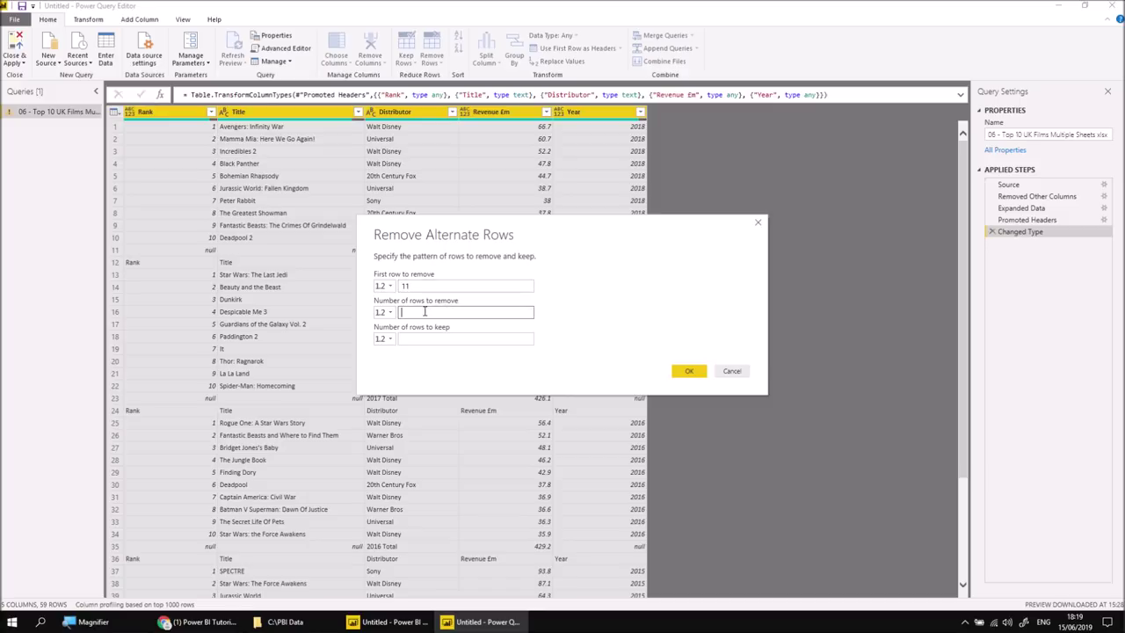
left_click(428, 338)
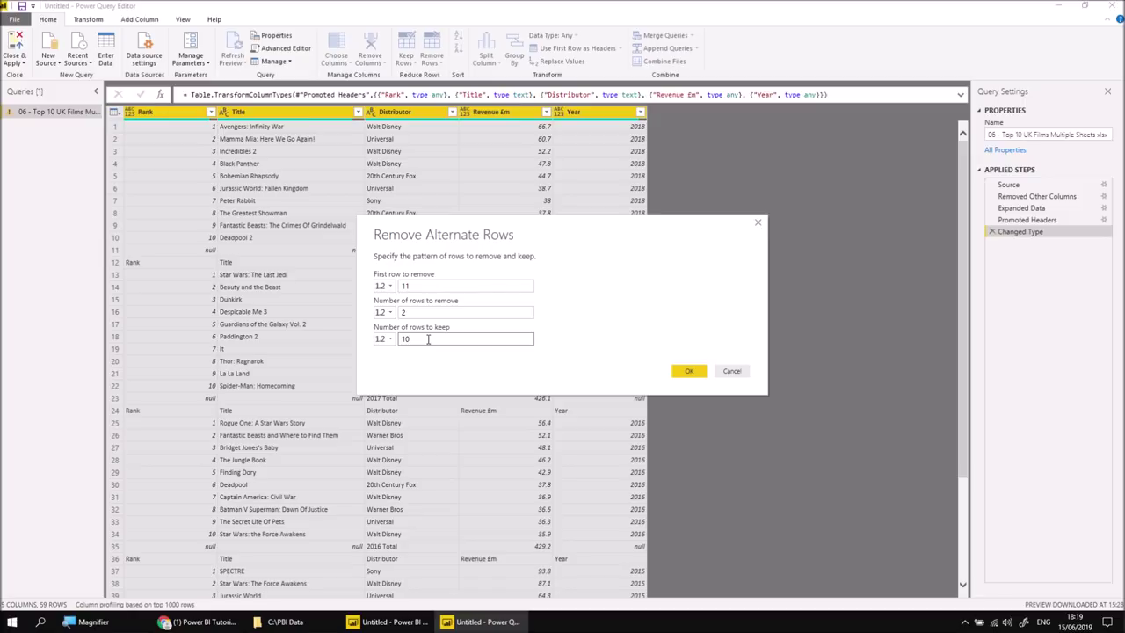
left_click(687, 370)
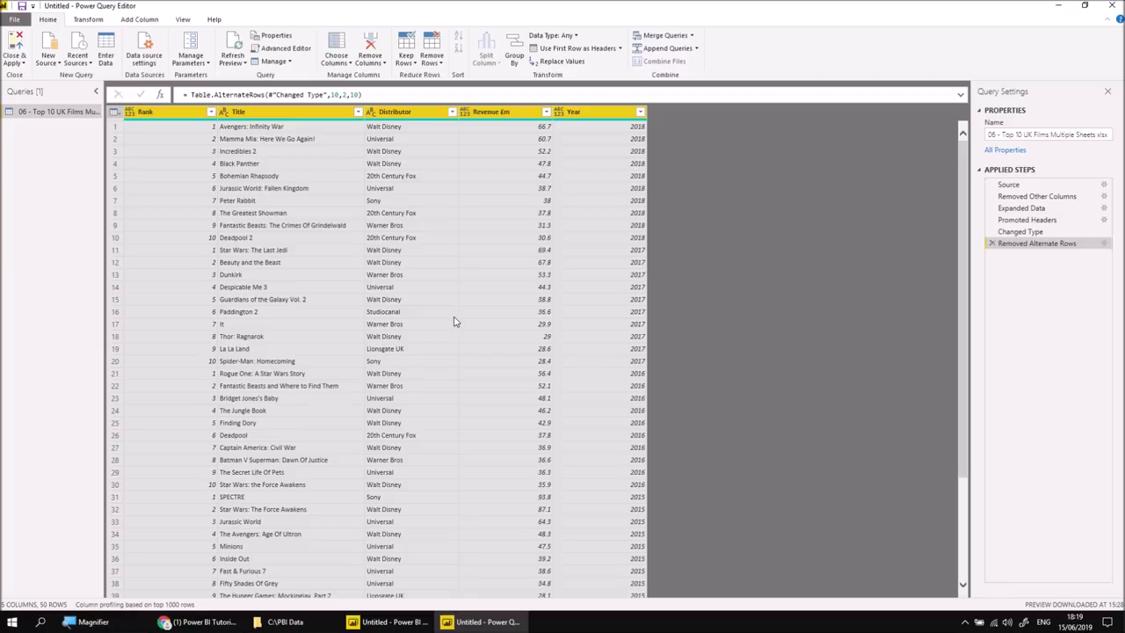
Compare the Changed Type and Removed Alternate Rows steps, and set the Year column's data type to Whole Number.
left_click(1022, 232)
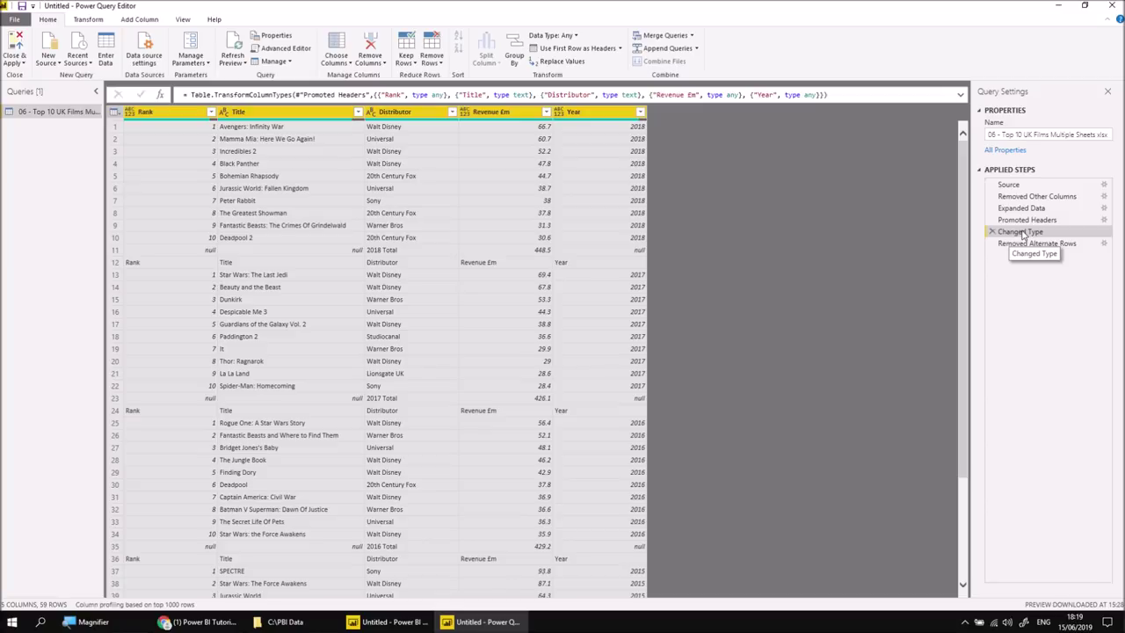
left_click(1021, 245)
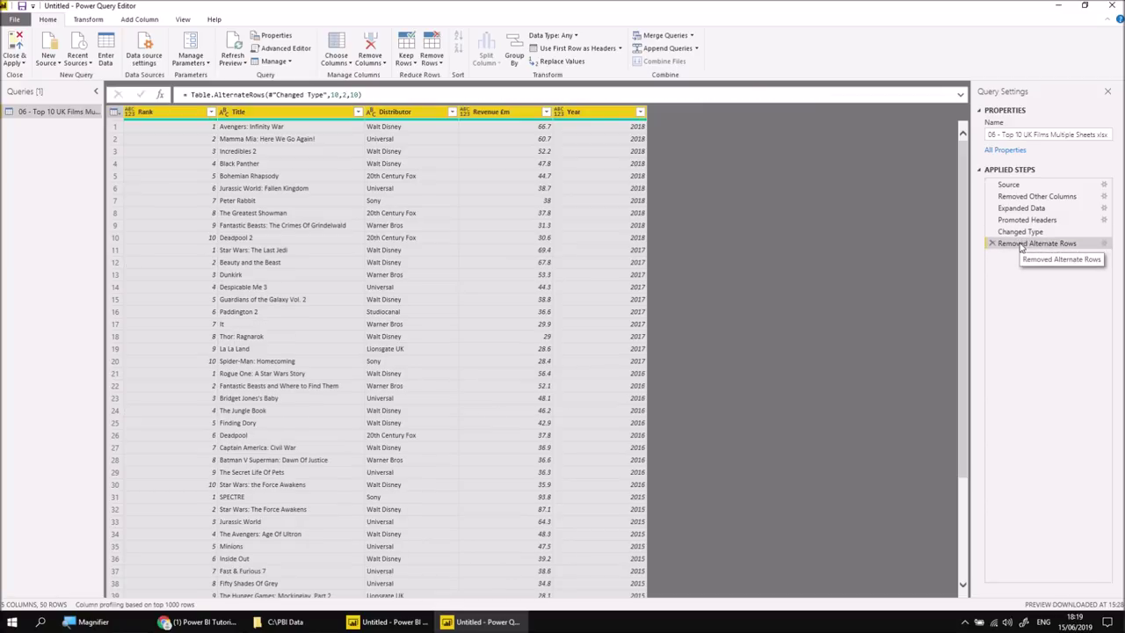
left_click(1020, 231)
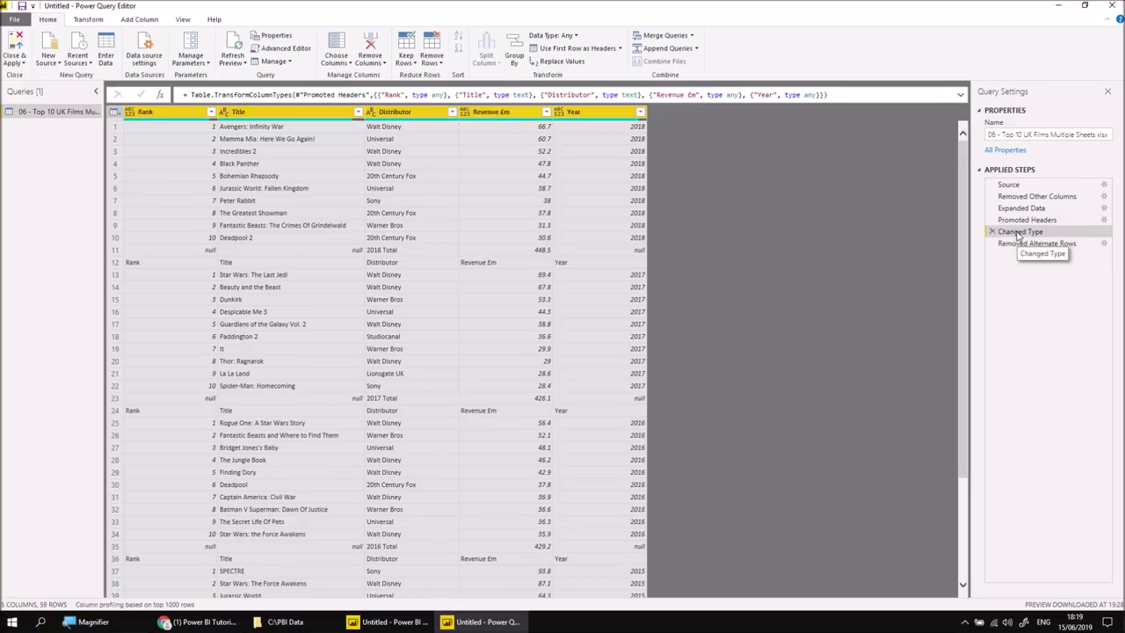
left_click(1024, 220)
left_click(1019, 232)
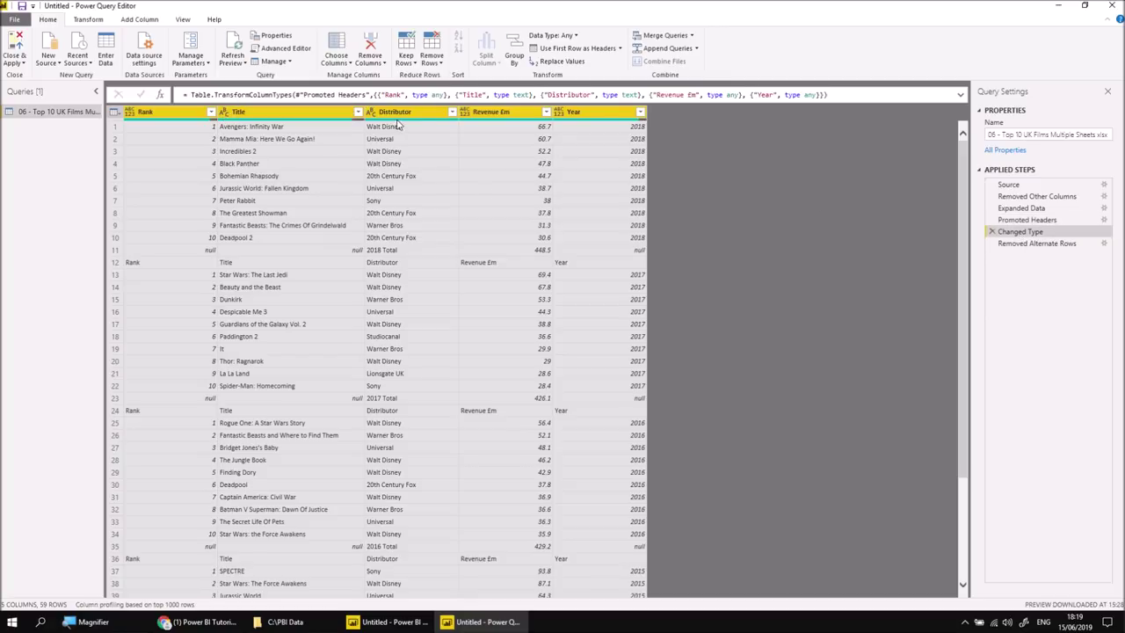
left_click(1035, 244)
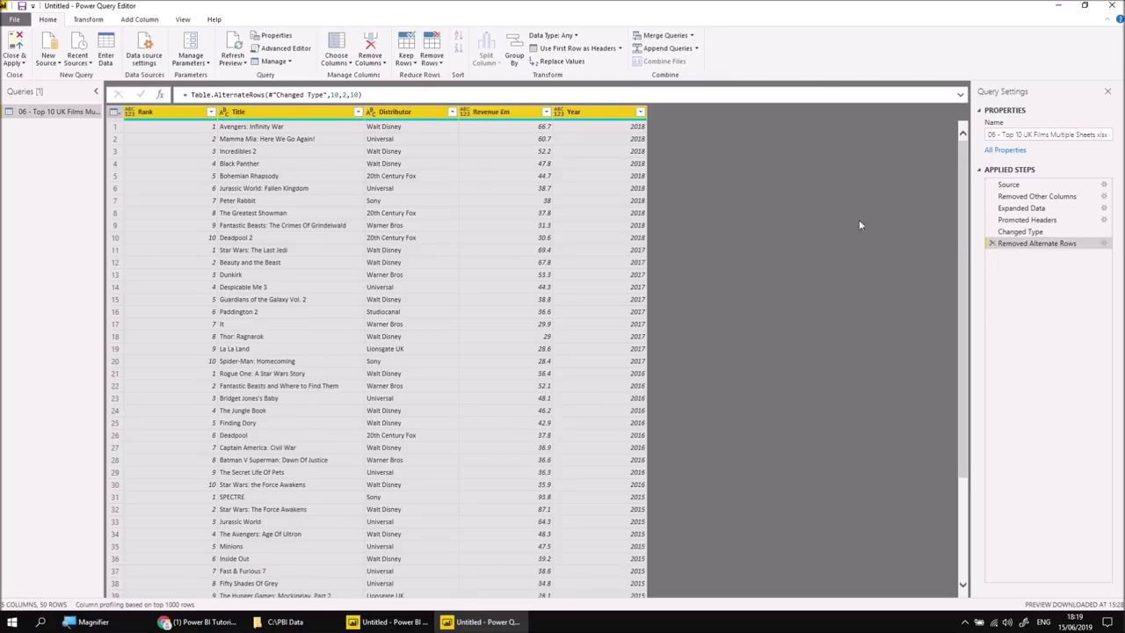
left_click(560, 114)
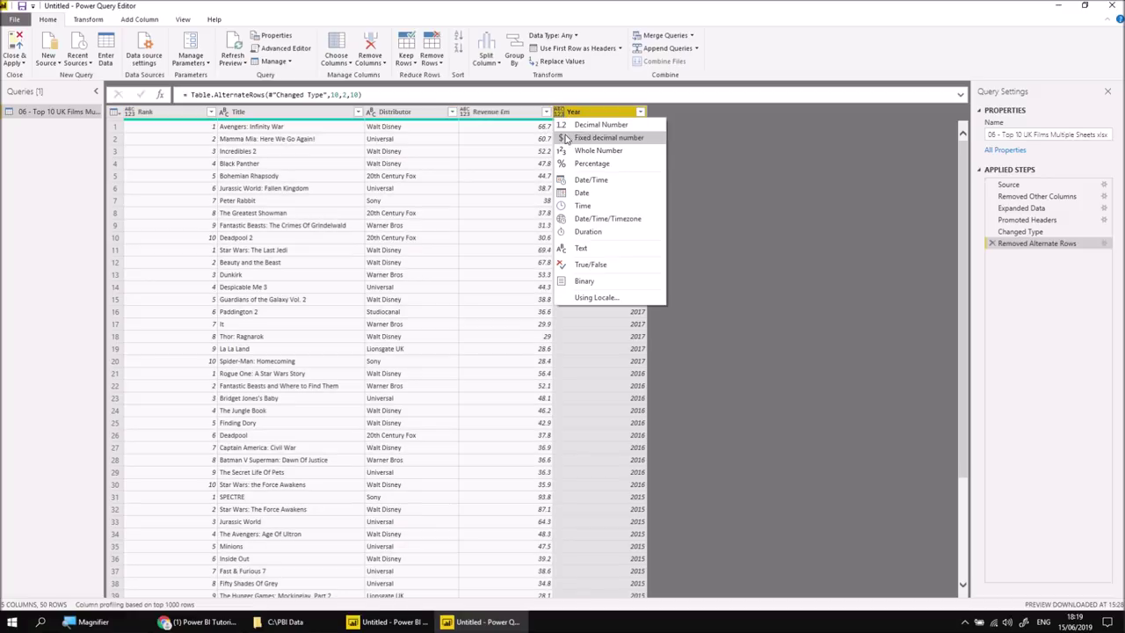
left_click(588, 151)
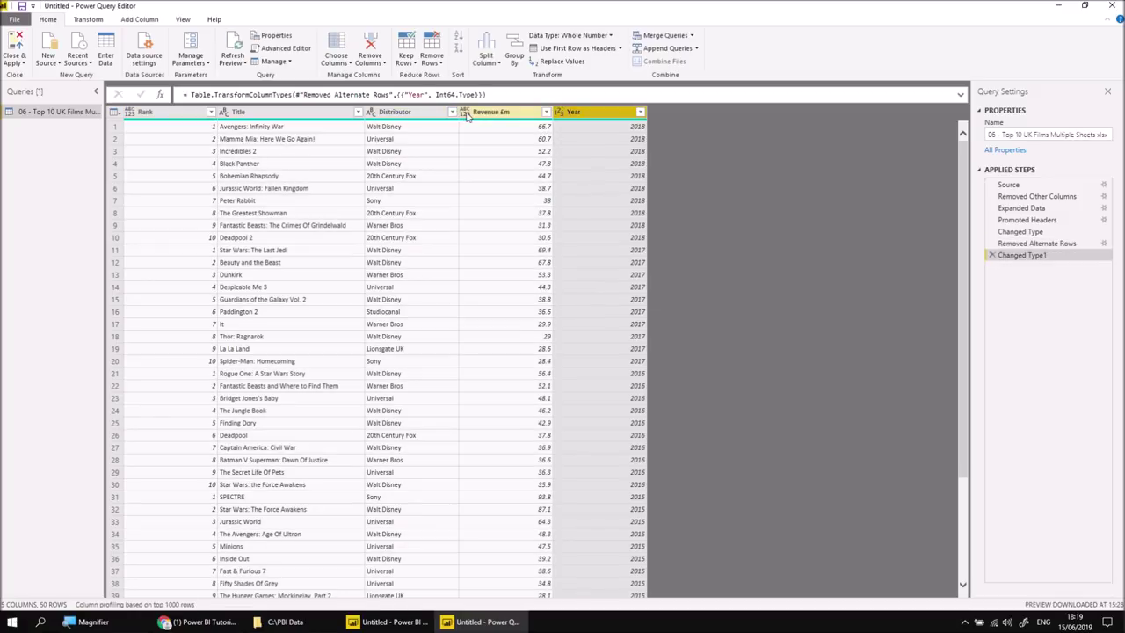
Set the Revenue £m column's type to Decimal Number and Rank to Whole Number, and apply the changes, closing the query editor.
left_click(466, 112)
left_click(492, 125)
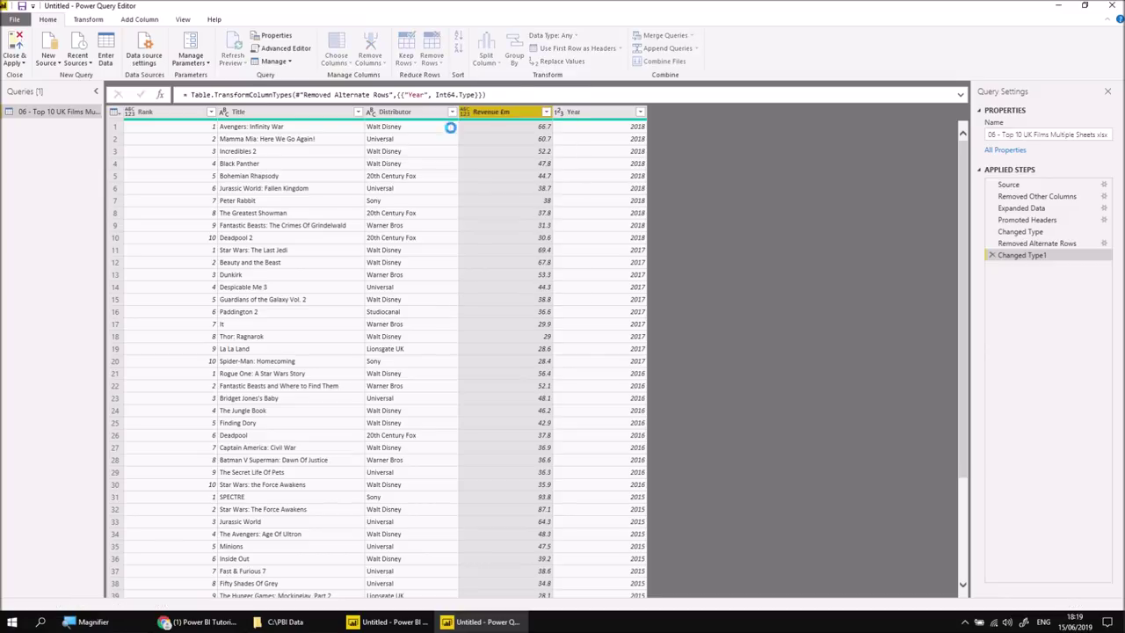
left_click(129, 113)
left_click(168, 150)
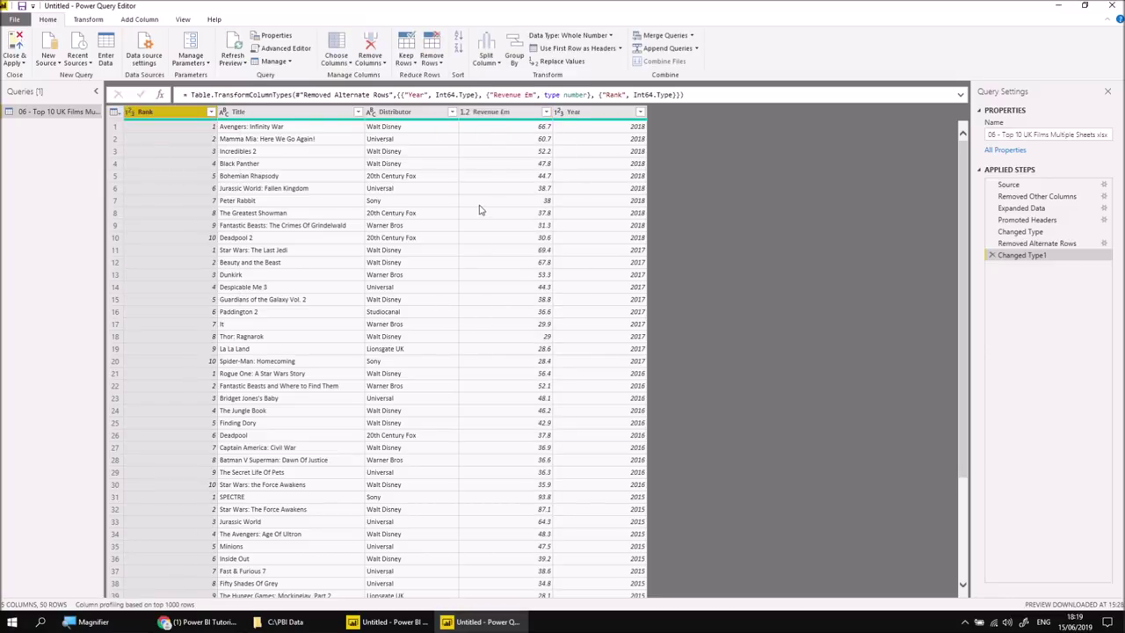
left_click(23, 62)
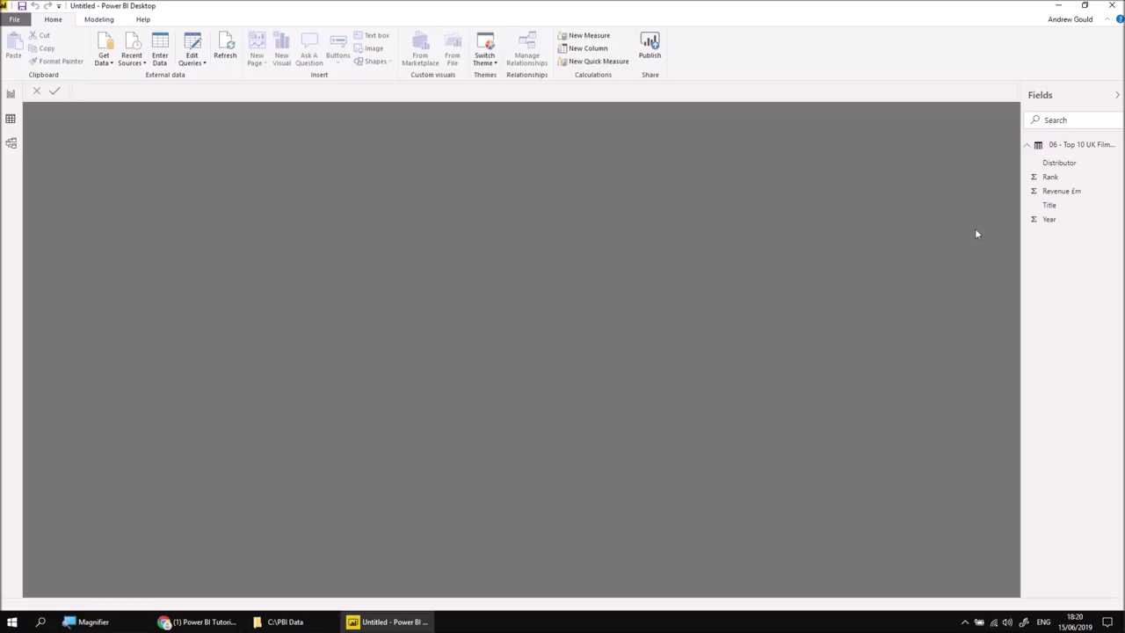
Show the loaded films table's data and rename the table as Top 10 UK.
left_click(1092, 145)
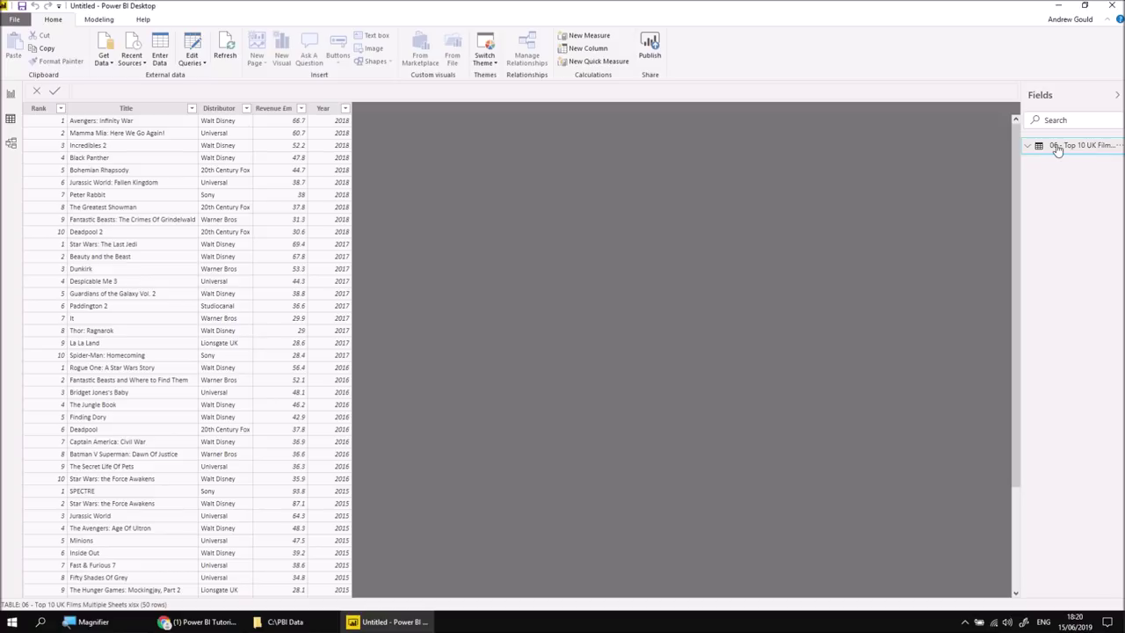
left_click(1027, 145)
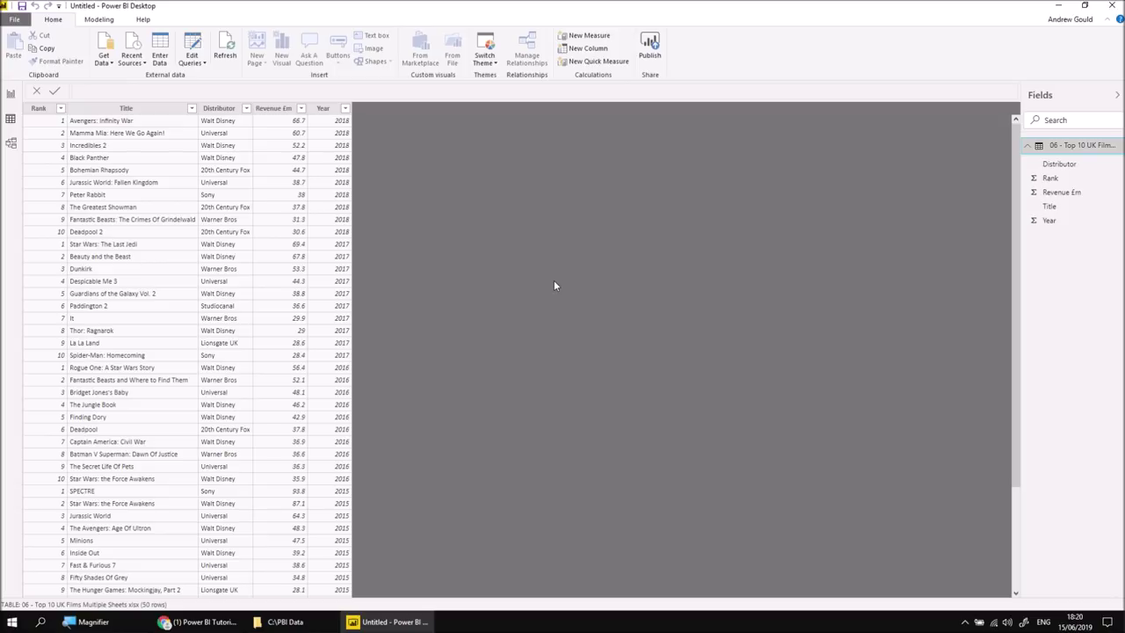
double_click(1072, 148)
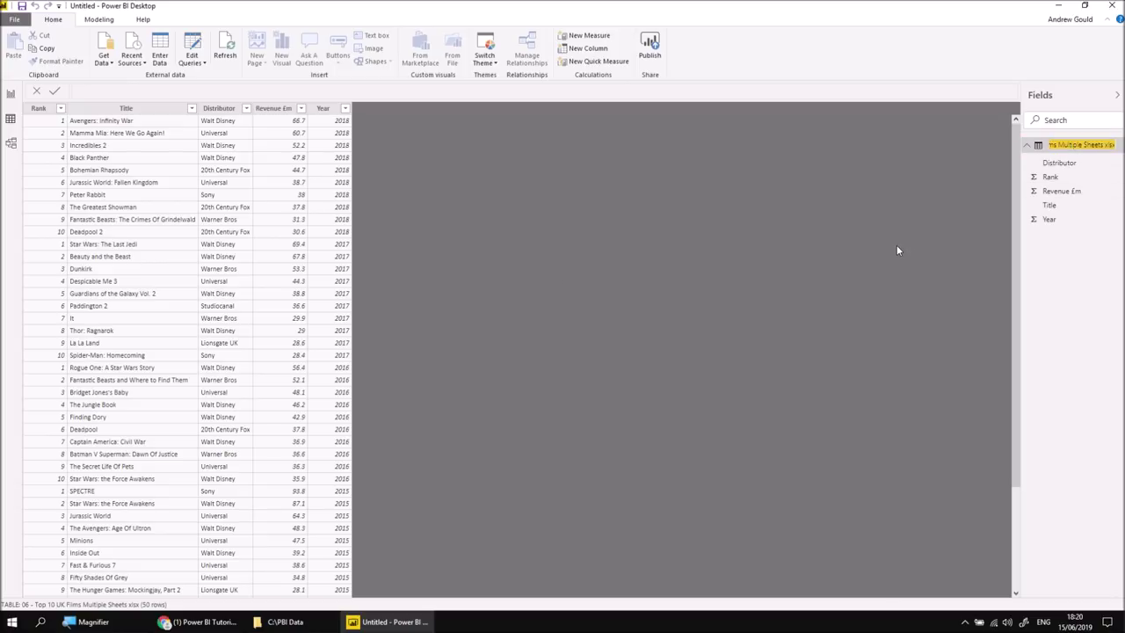
type("Top")
key("Return")
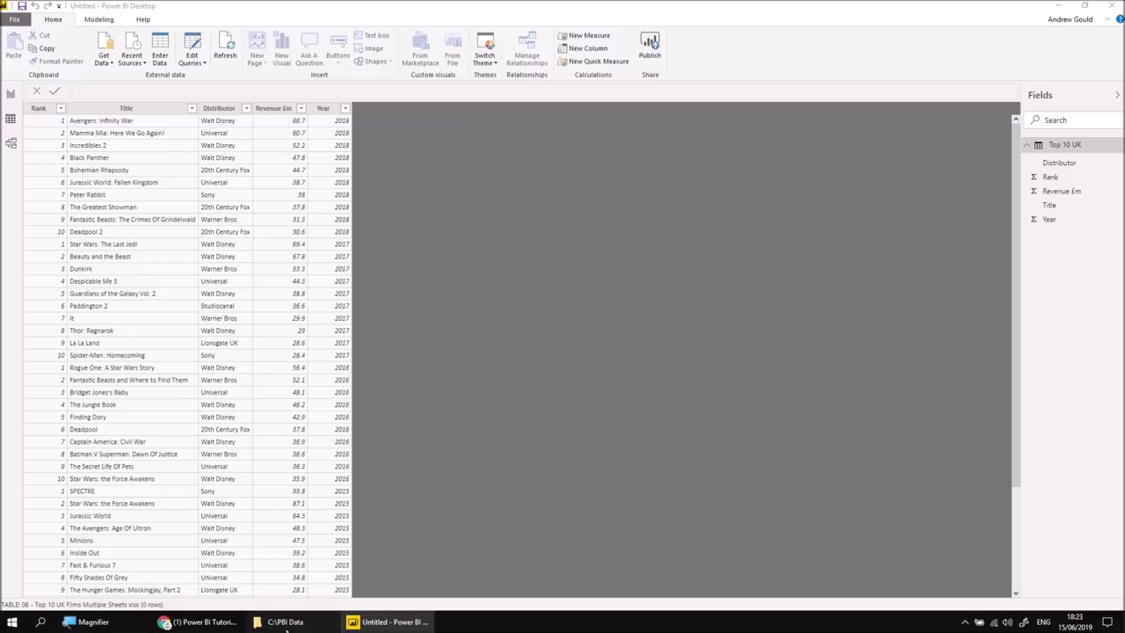
Look at the 01 - Movies Single Table and 02 - Movies Related Sheets workbooks in the PBI Data folder, and return to Power BI Desktop.
left_click(285, 622)
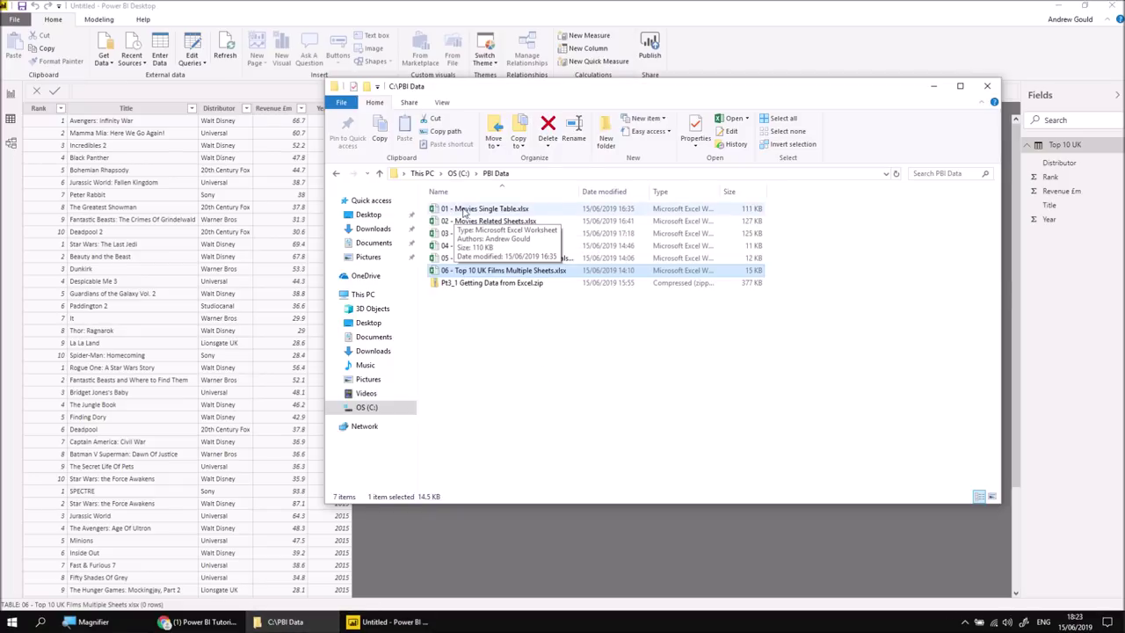
left_click(484, 212)
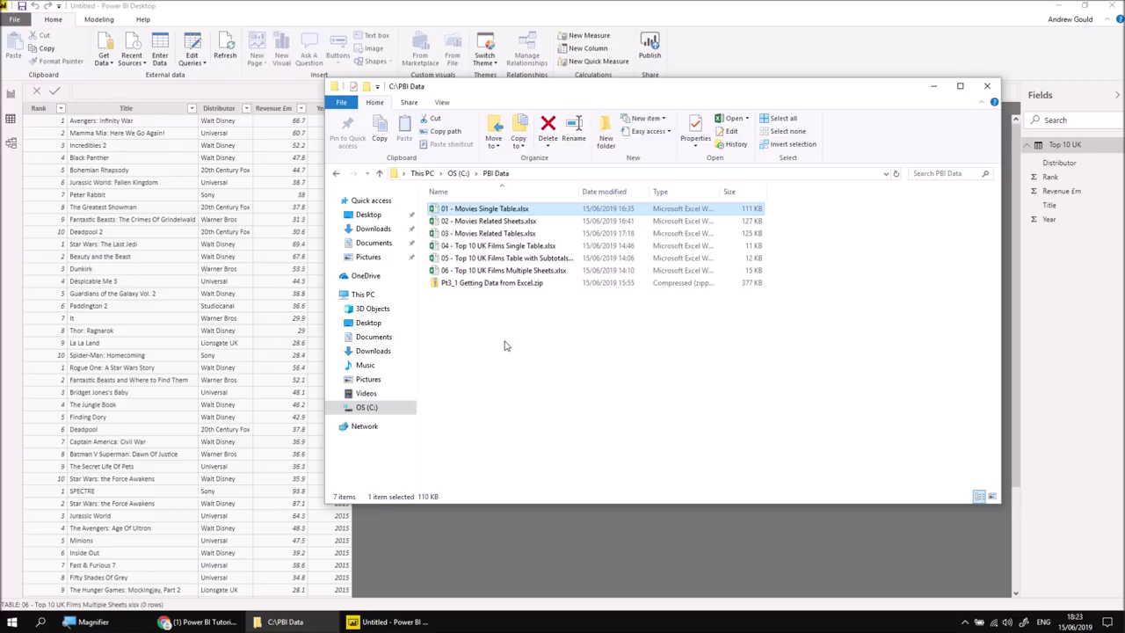
left_click(494, 222)
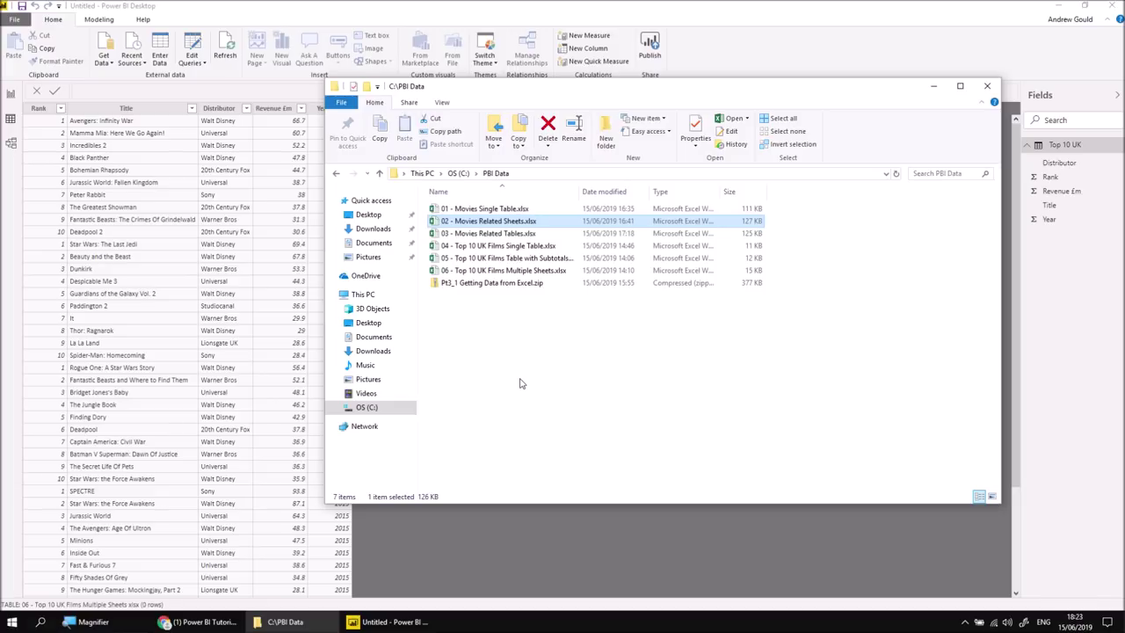
left_click(471, 547)
In the model view, get the Certificate, Country, Director, Film and Genre sheets from 02 - Movies Related Sheets.xlsx and open them for editing.
left_click(11, 143)
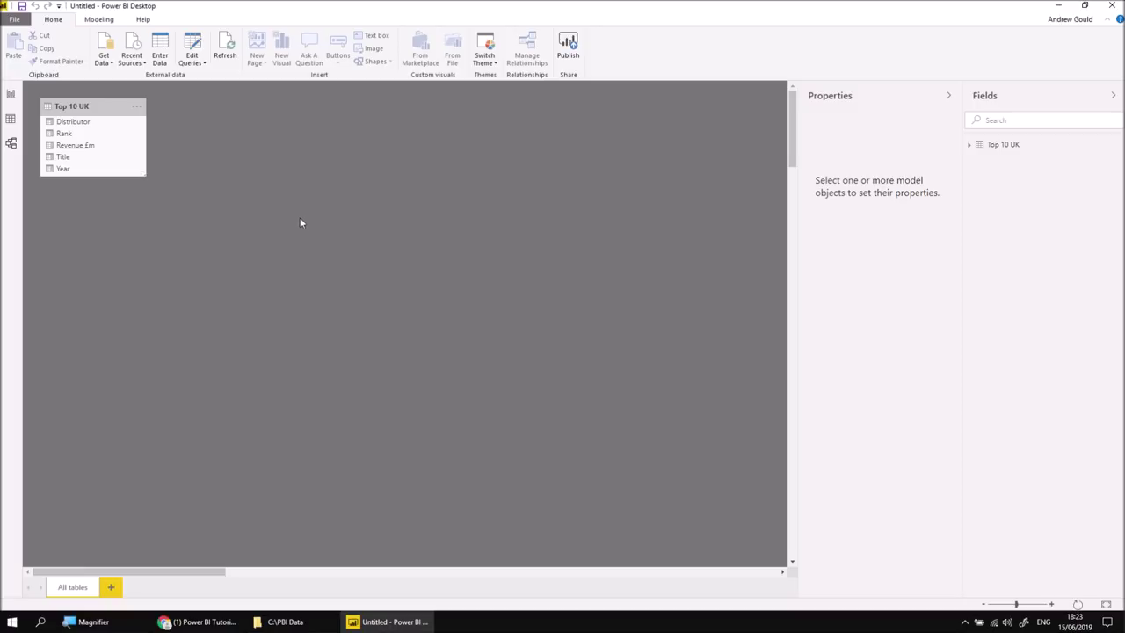
left_click(104, 59)
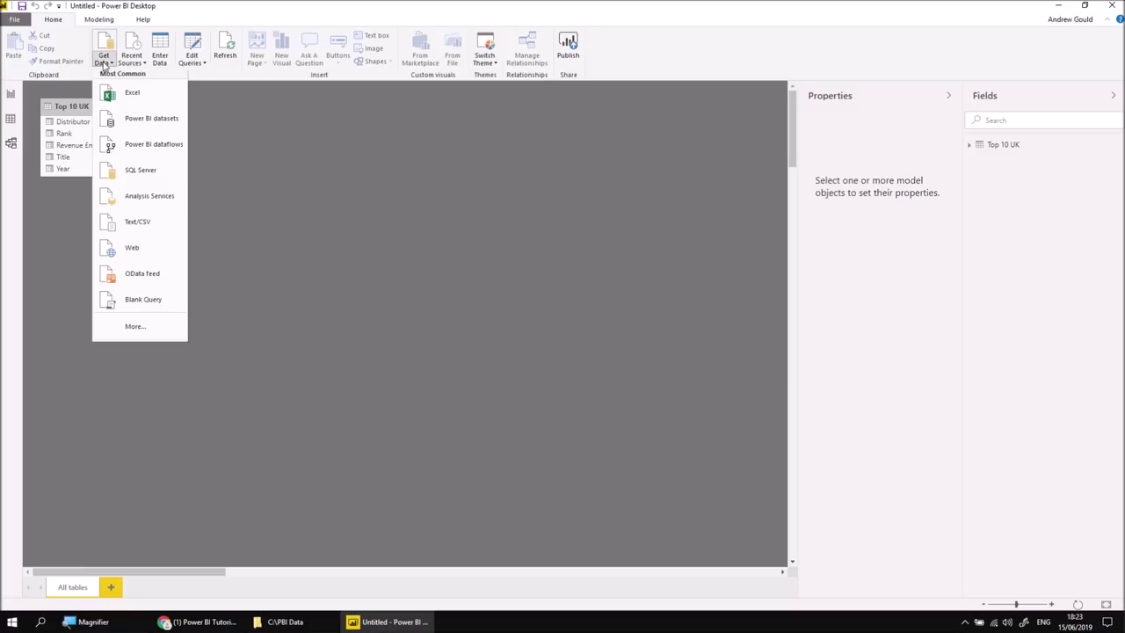
left_click(120, 97)
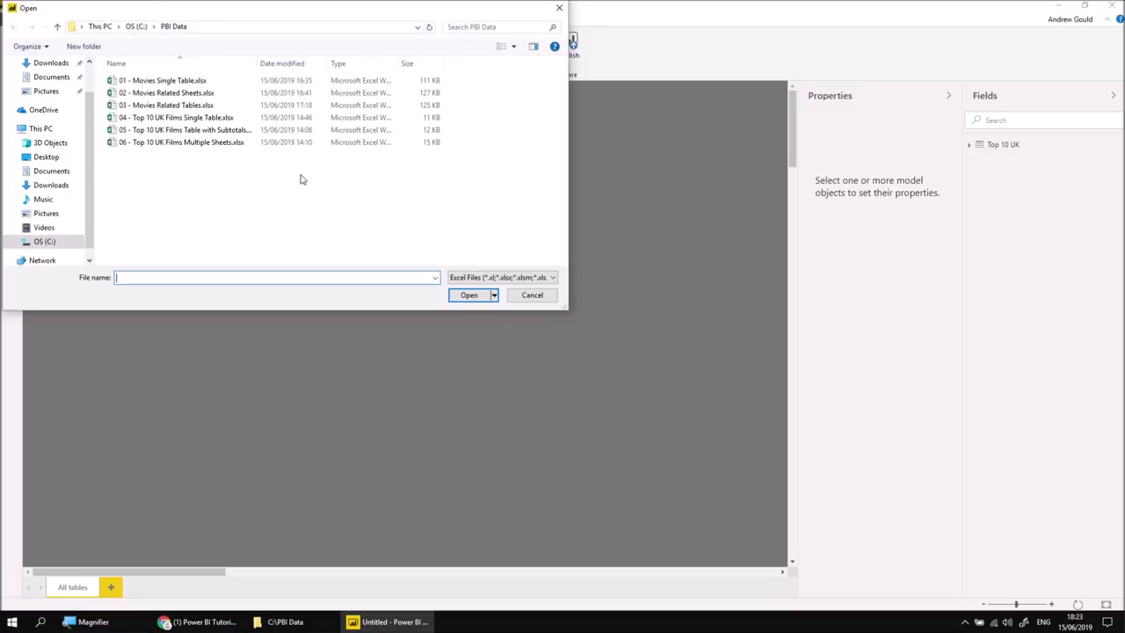
double_click(164, 93)
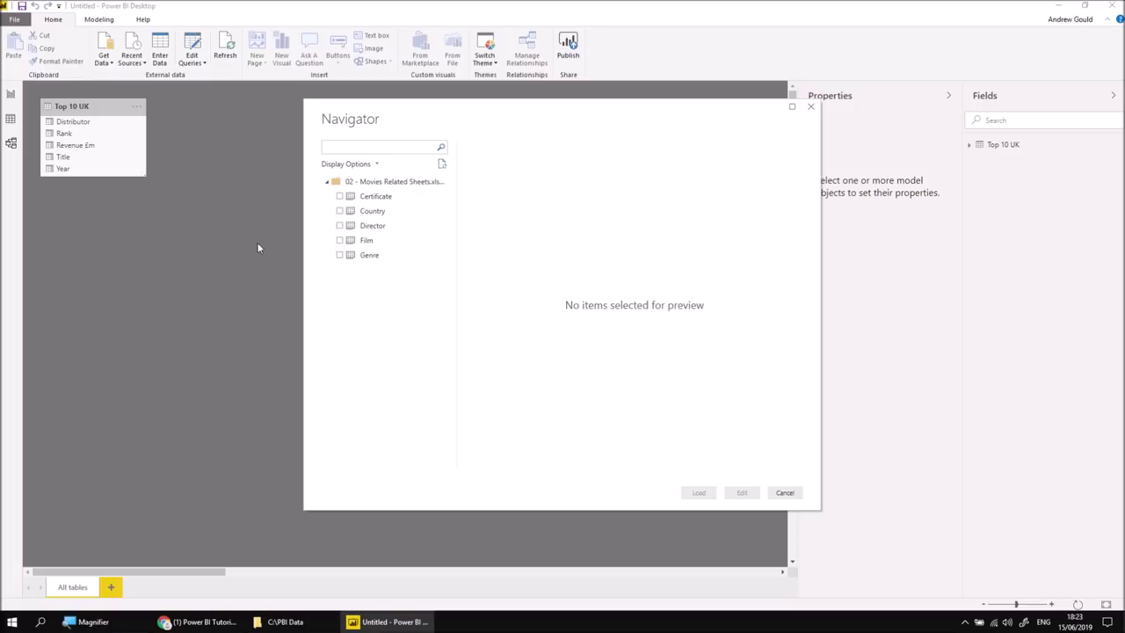
left_click(340, 196)
left_click(339, 210)
left_click(339, 225)
left_click(339, 240)
left_click(339, 255)
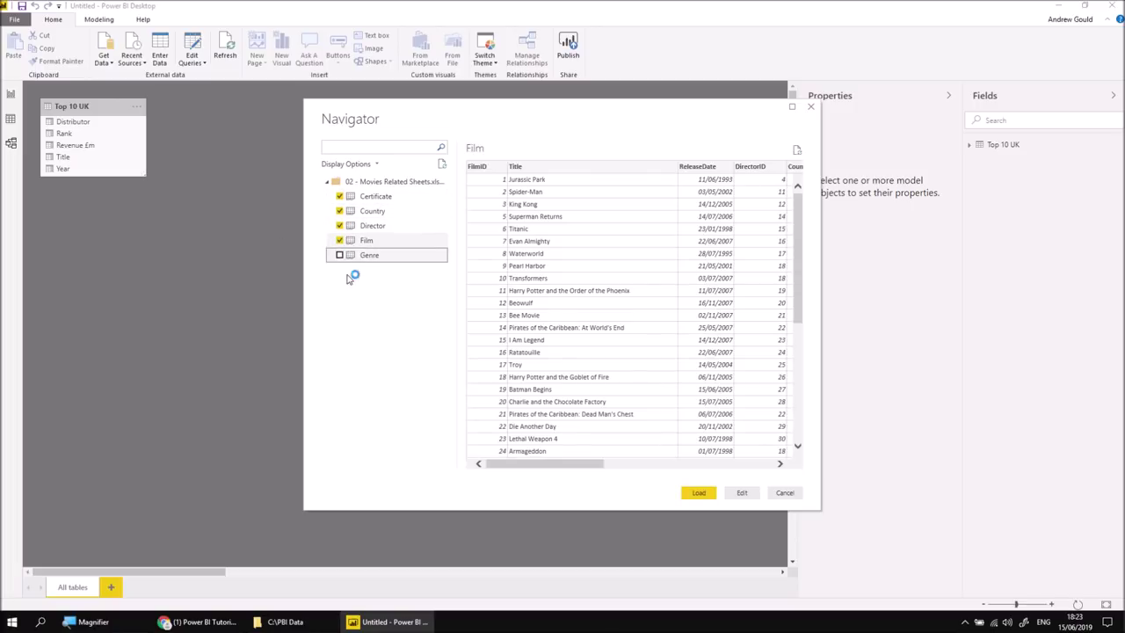
left_click(742, 493)
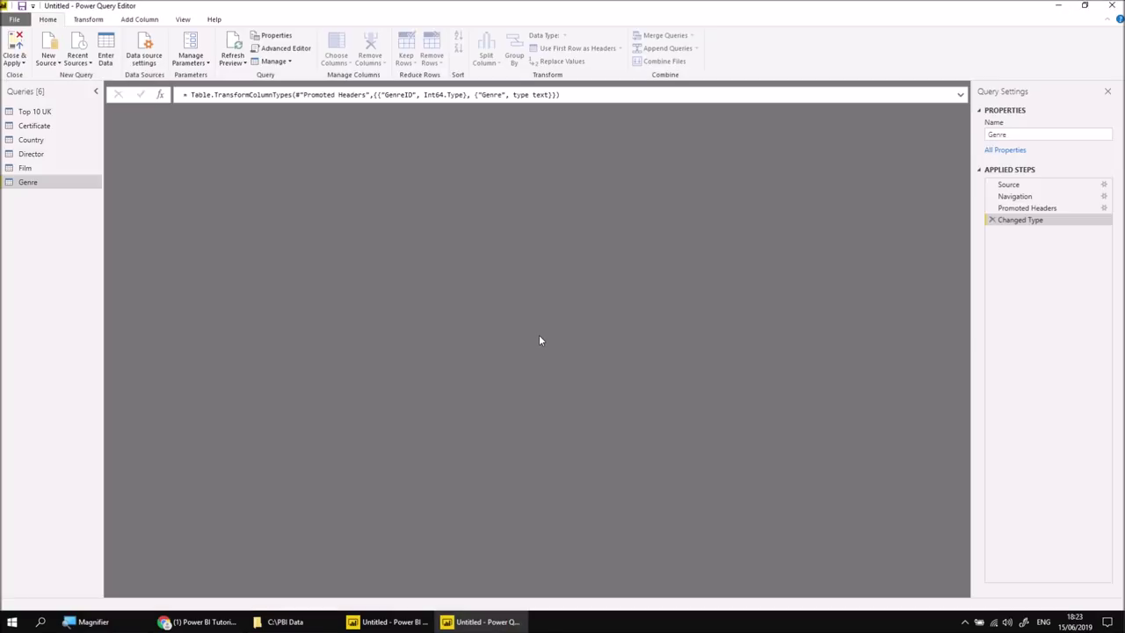
Compare the DirectorID column in the Film query with the Director query's columns, ending on the Film query.
left_click(34, 170)
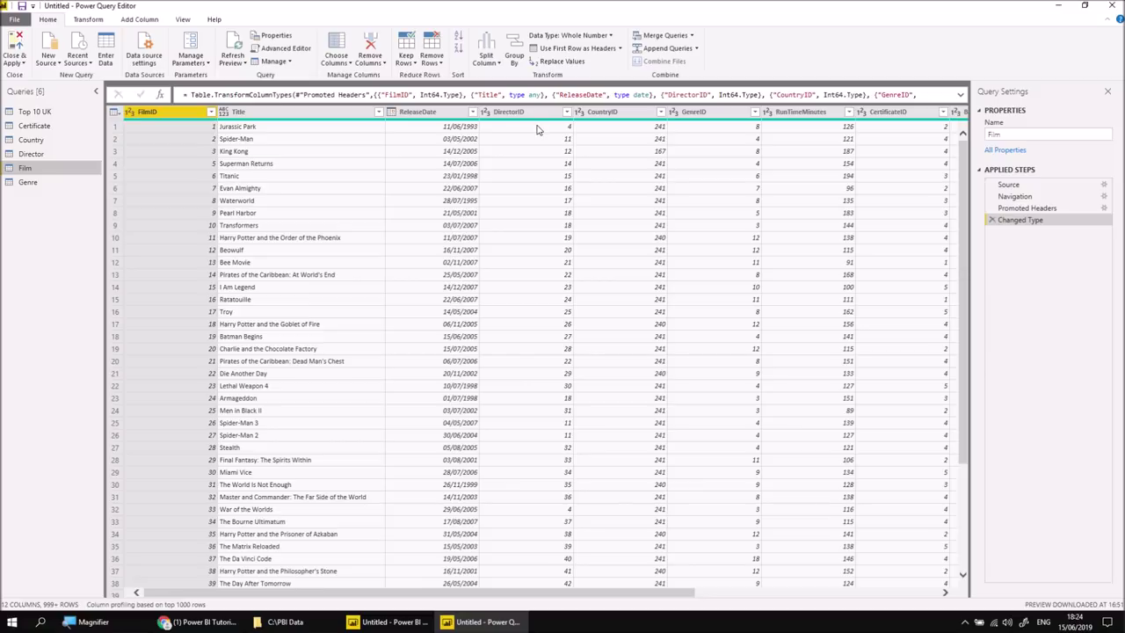
left_click(44, 154)
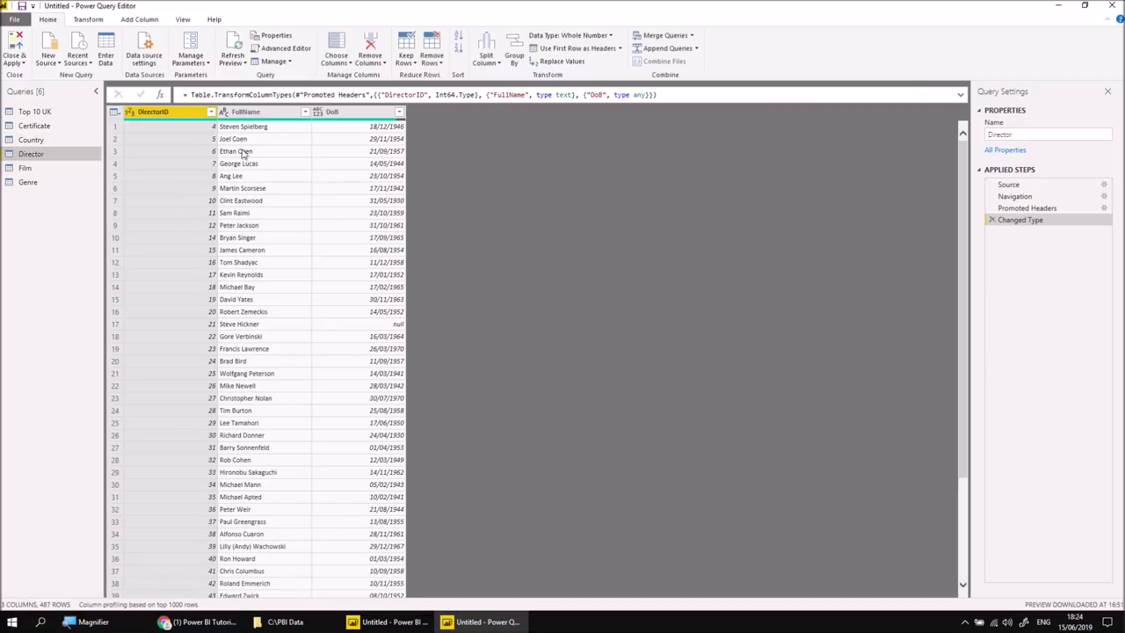
left_click(45, 170)
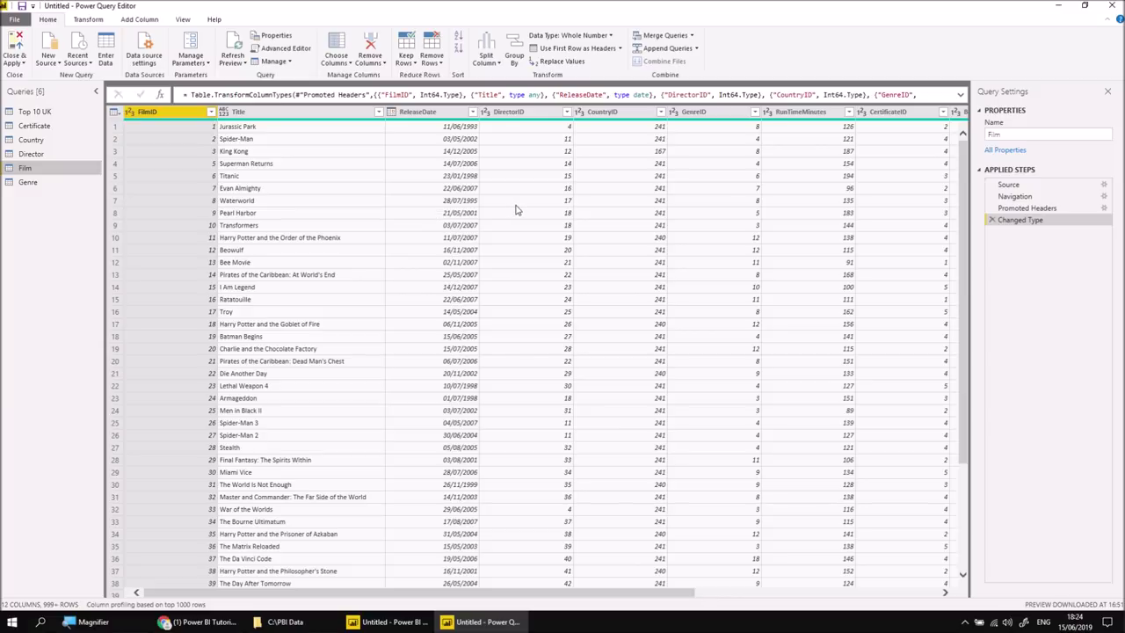
Merge the Director query into the Film query by matching DirectorID, using a Left Outer join.
left_click(692, 40)
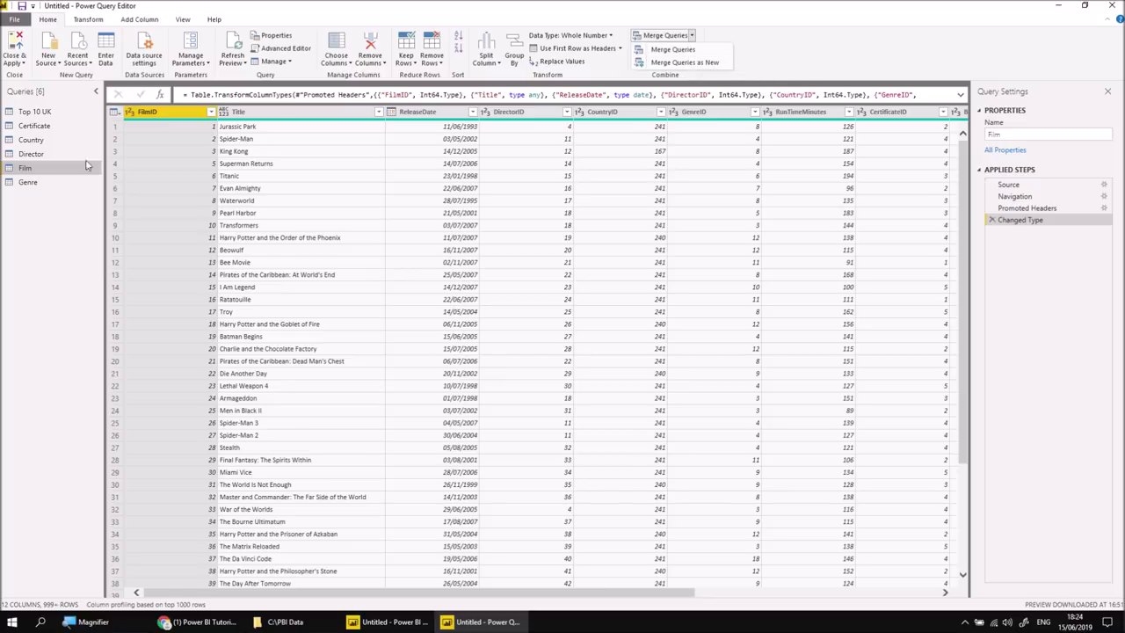
left_click(661, 50)
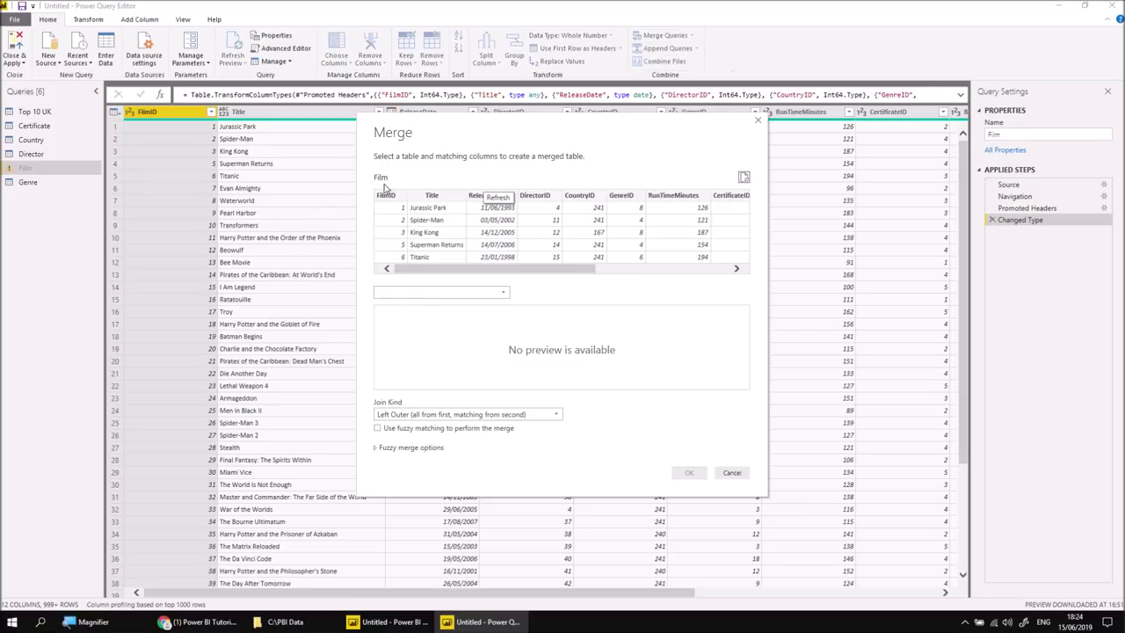
left_click(503, 295)
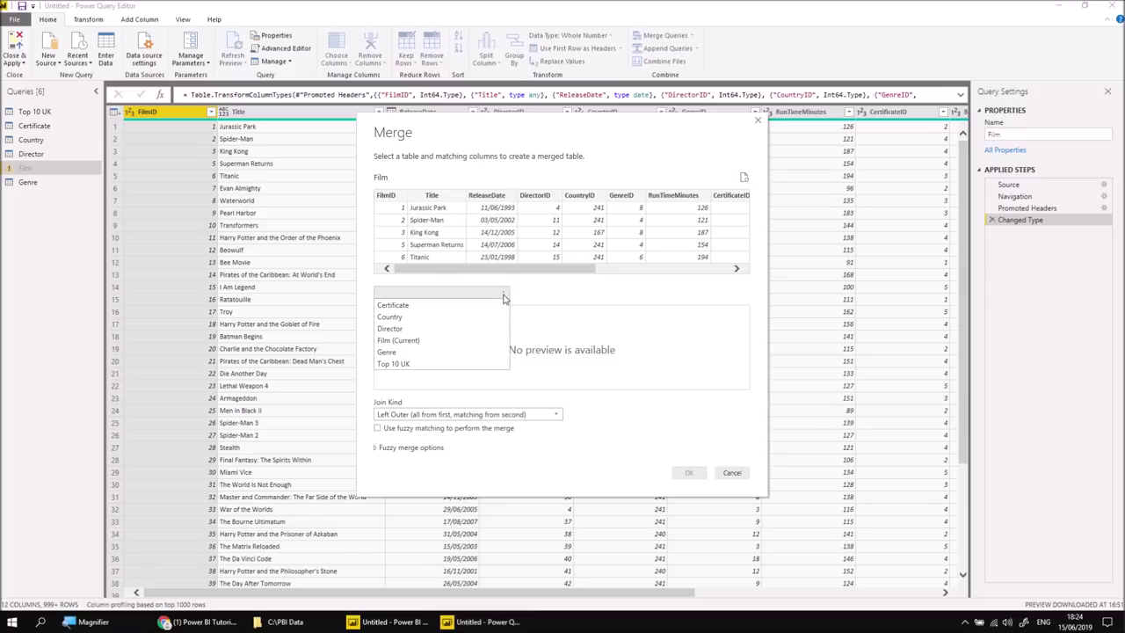
left_click(440, 331)
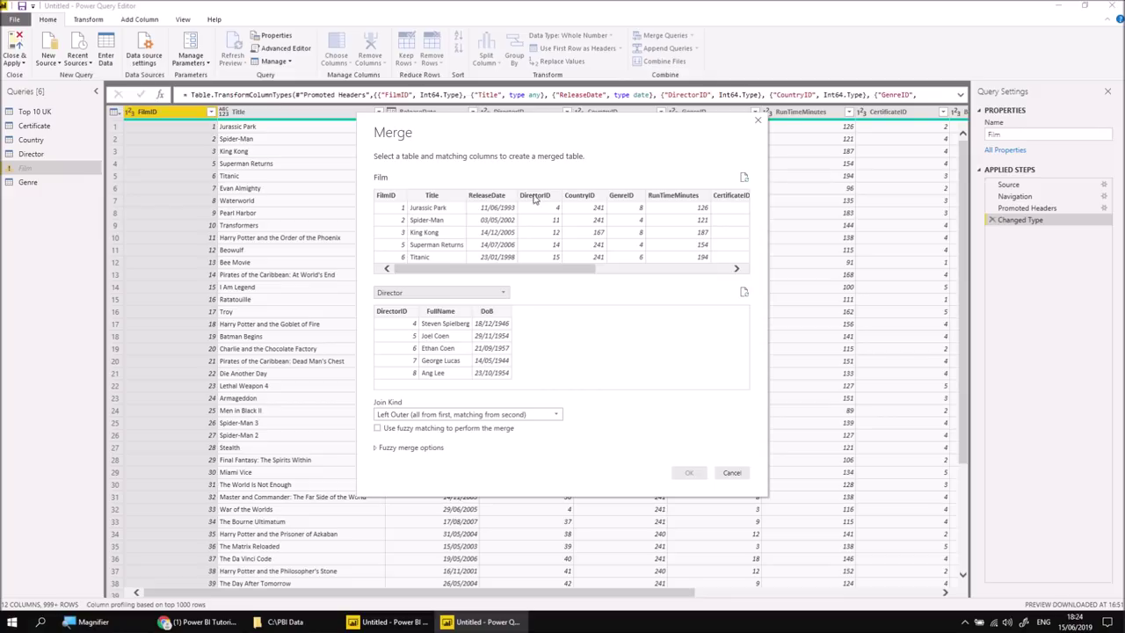
left_click(536, 197)
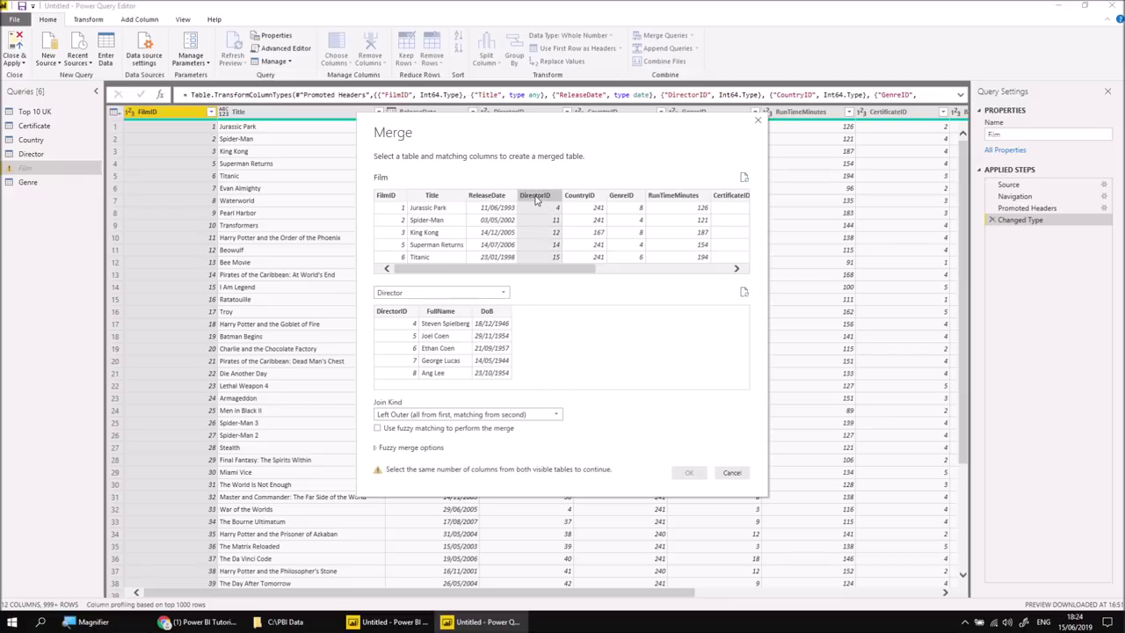
left_click(393, 318)
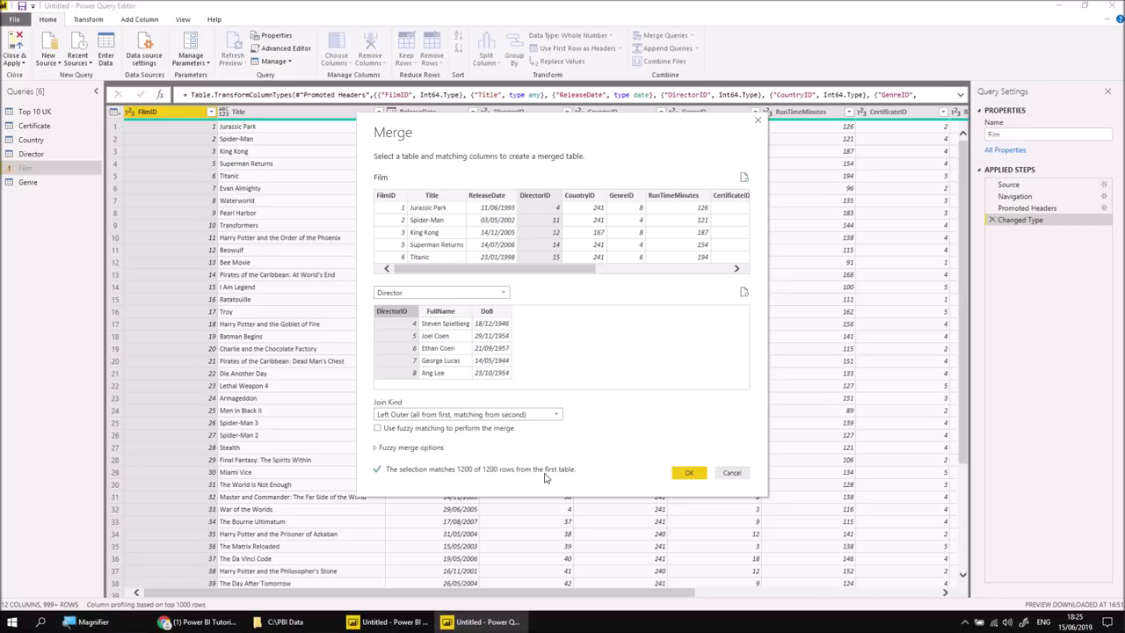
left_click(690, 474)
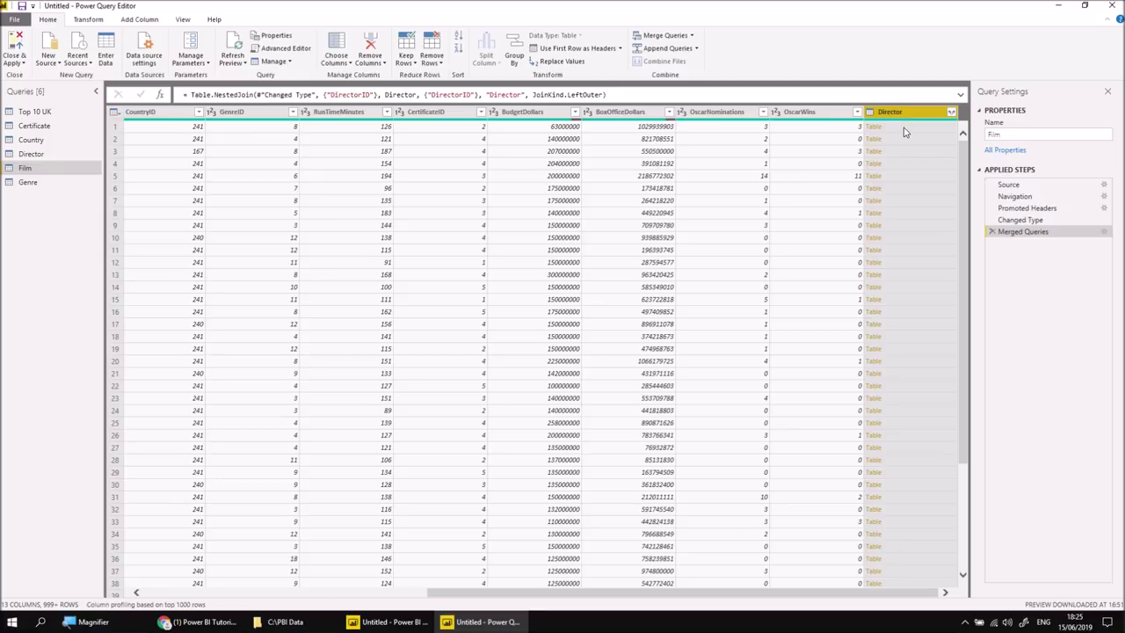
Preview the first row's nested Director table, and expand only FullName from the Director column without the original column name as prefix.
left_click(906, 128)
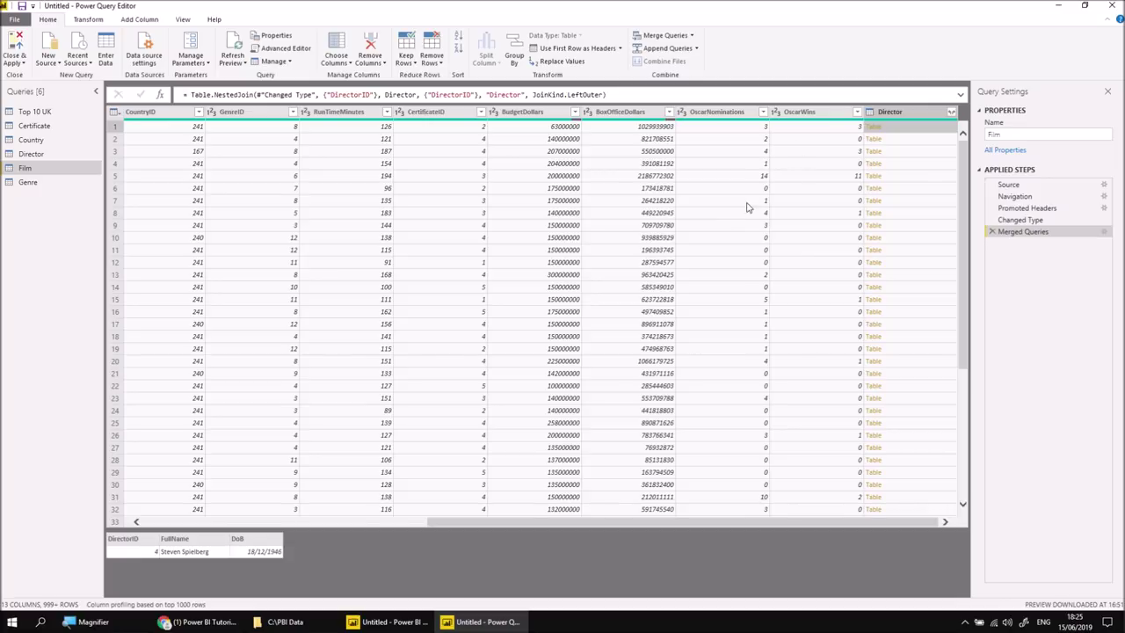
left_click(952, 115)
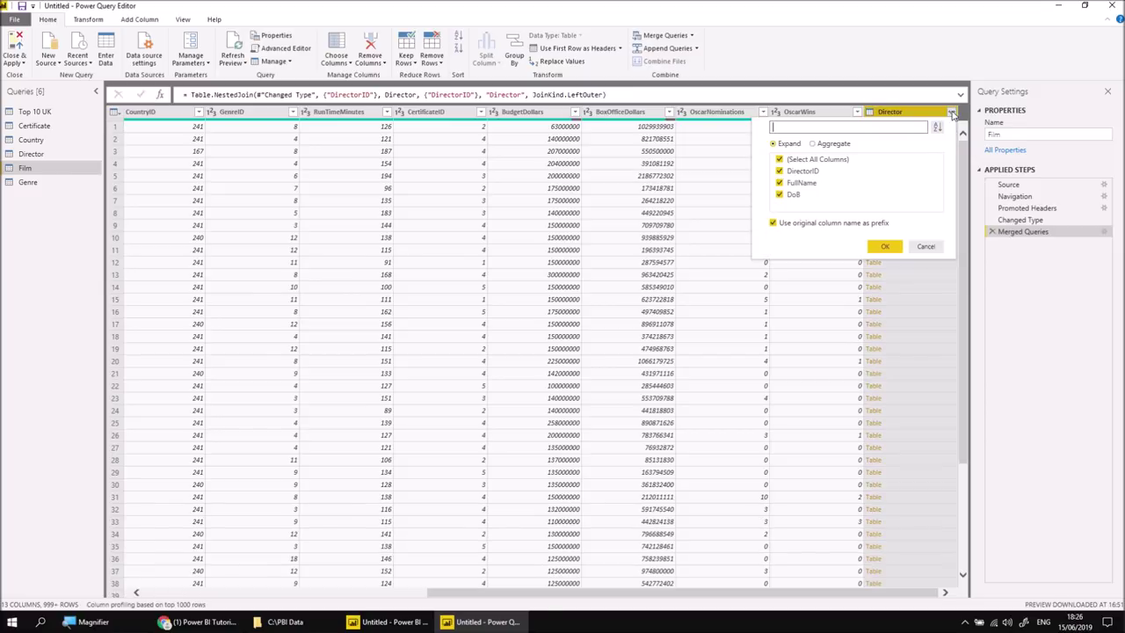
left_click(779, 171)
left_click(779, 195)
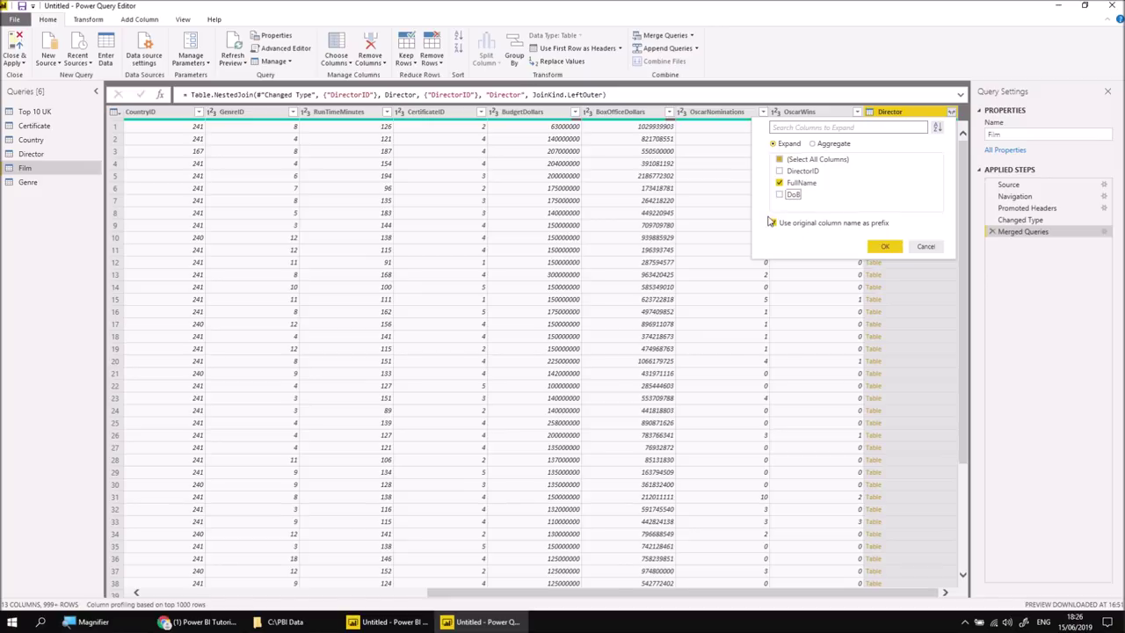
left_click(772, 223)
left_click(884, 246)
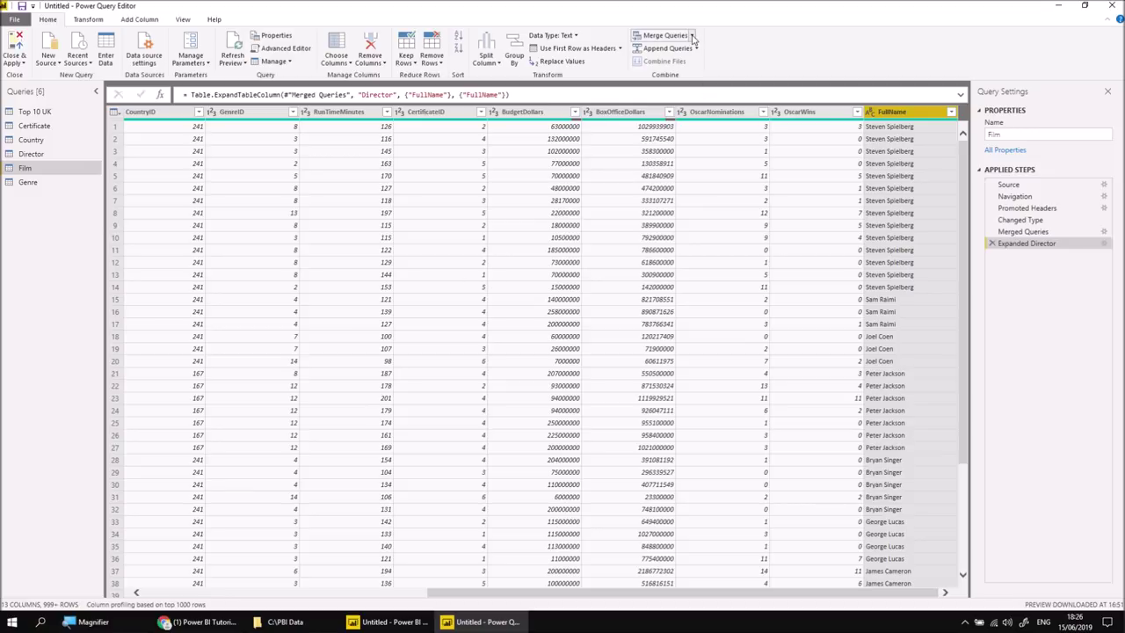
Merge the Certificate query into the Film query by matching CertificateID, using a Left Outer join.
left_click(692, 37)
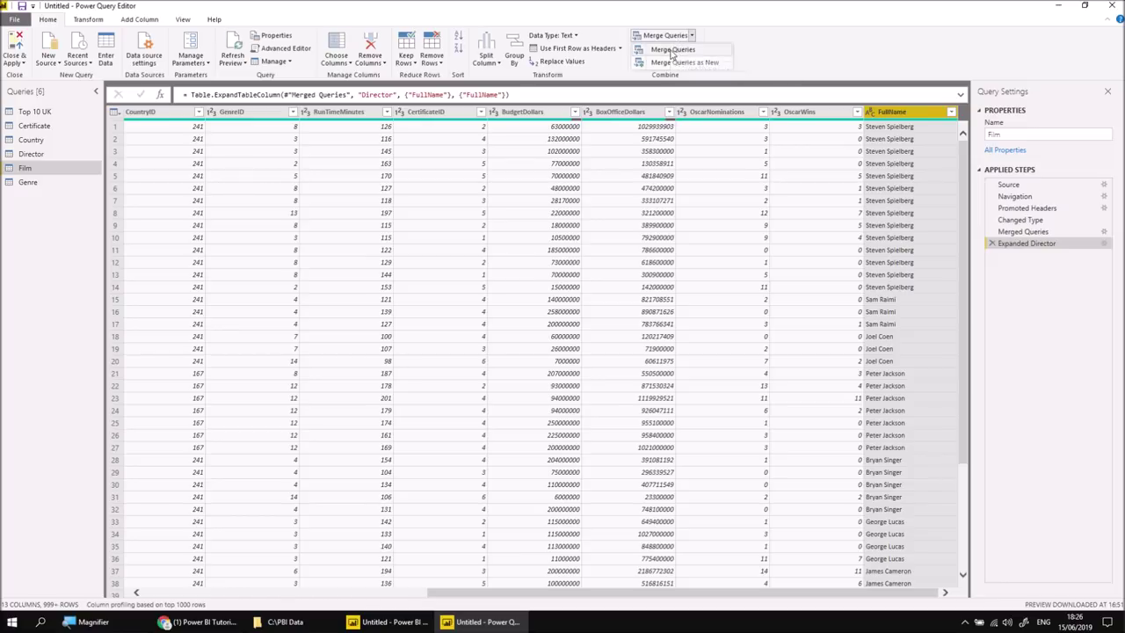
left_click(673, 50)
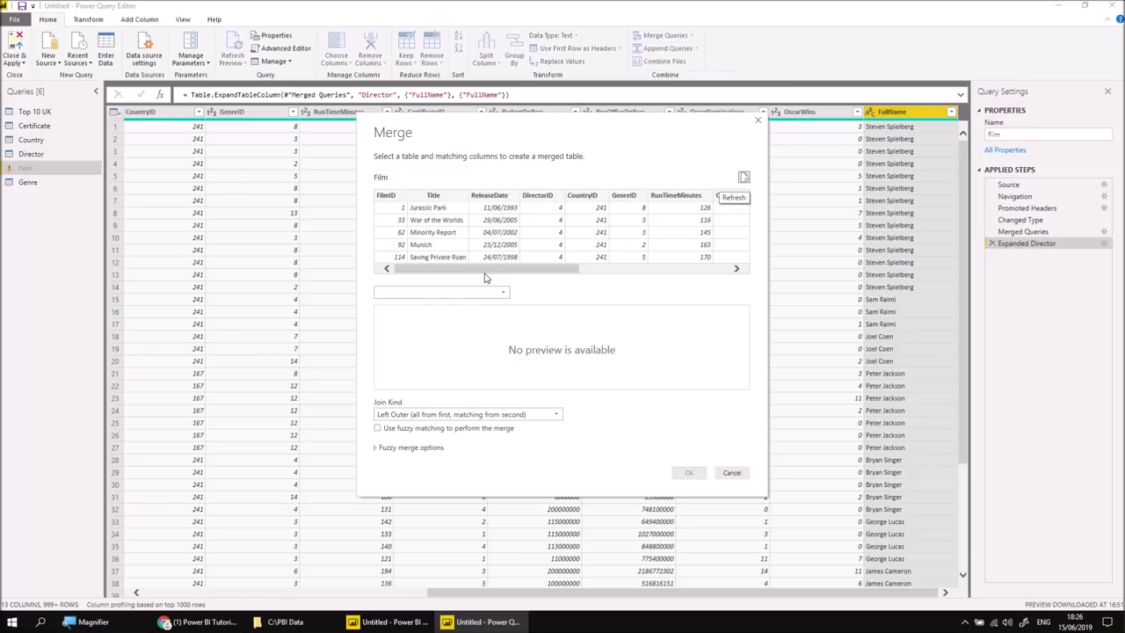
left_click(503, 295)
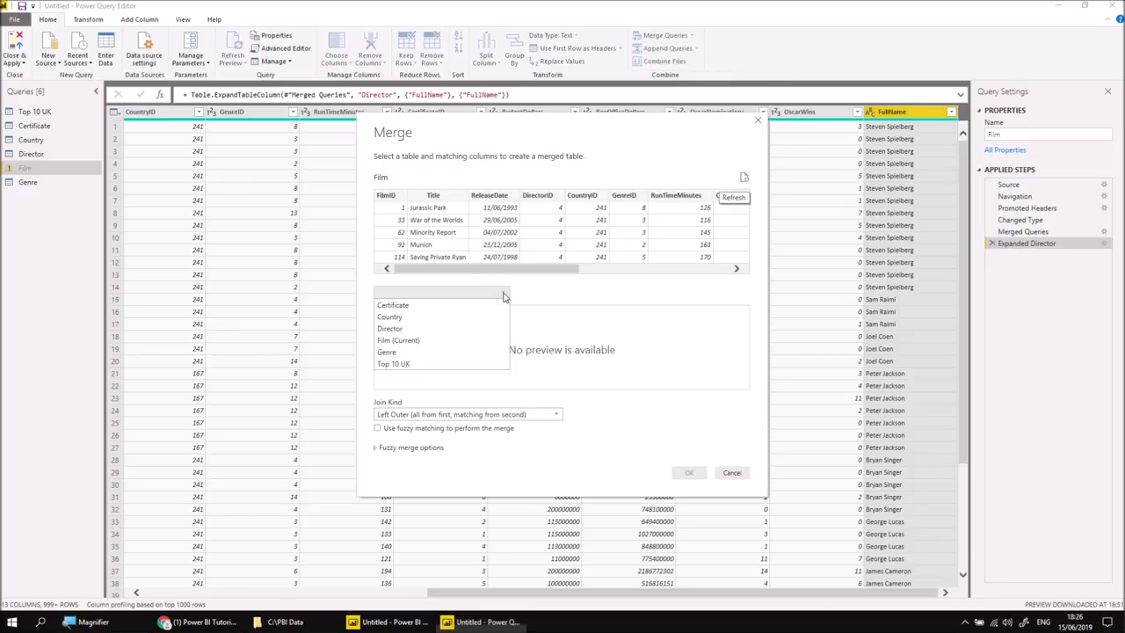
left_click(419, 307)
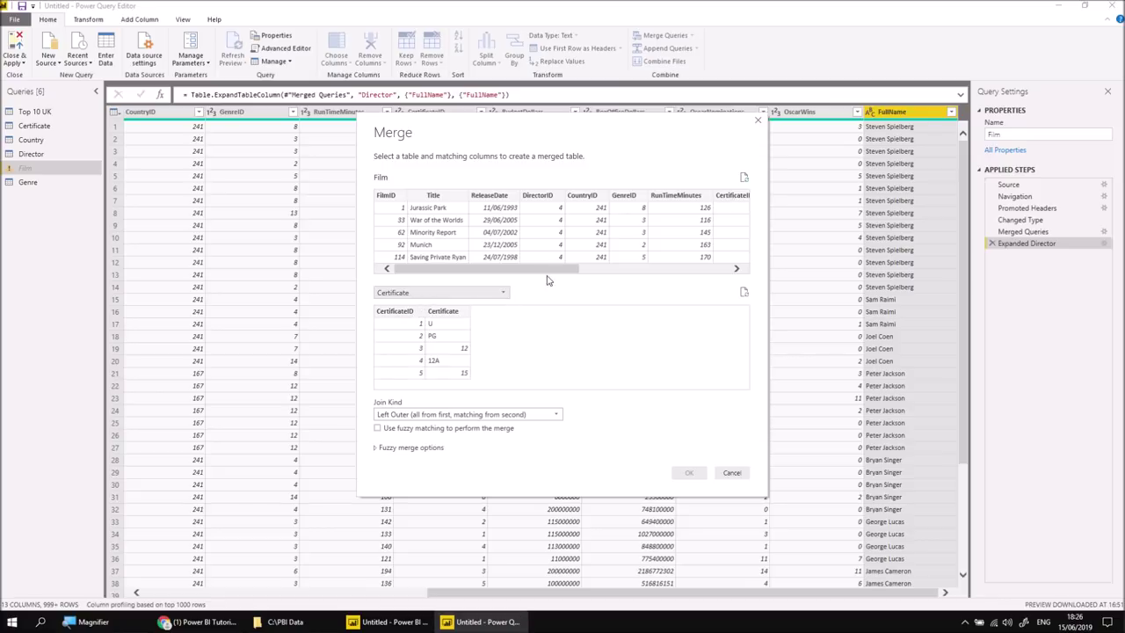
left_click(732, 196)
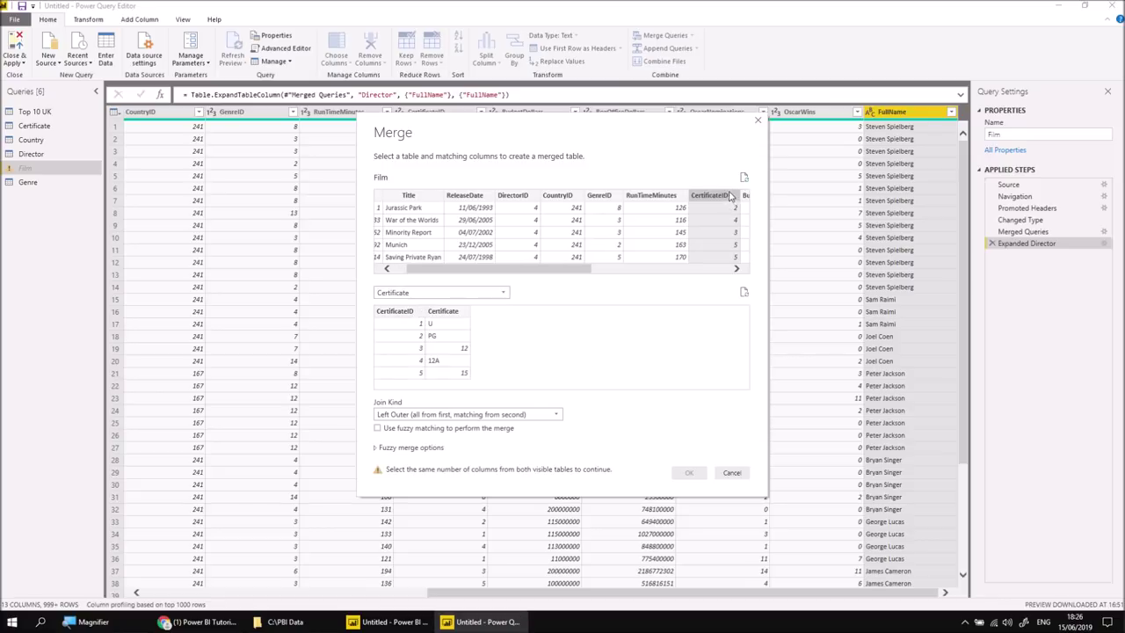
left_click(396, 315)
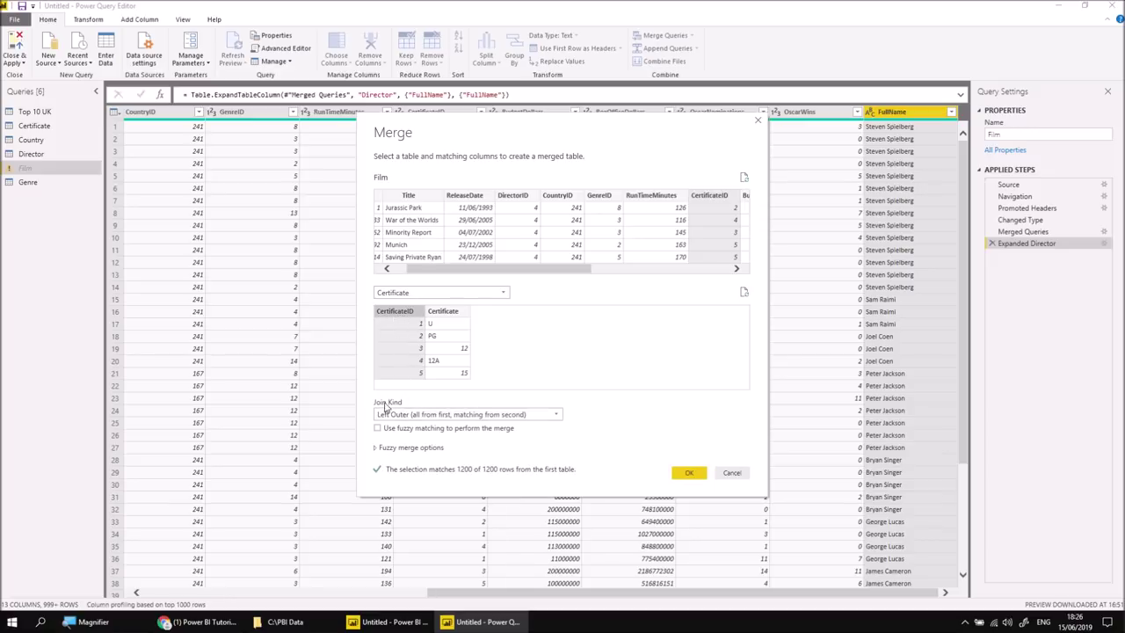
left_click(691, 474)
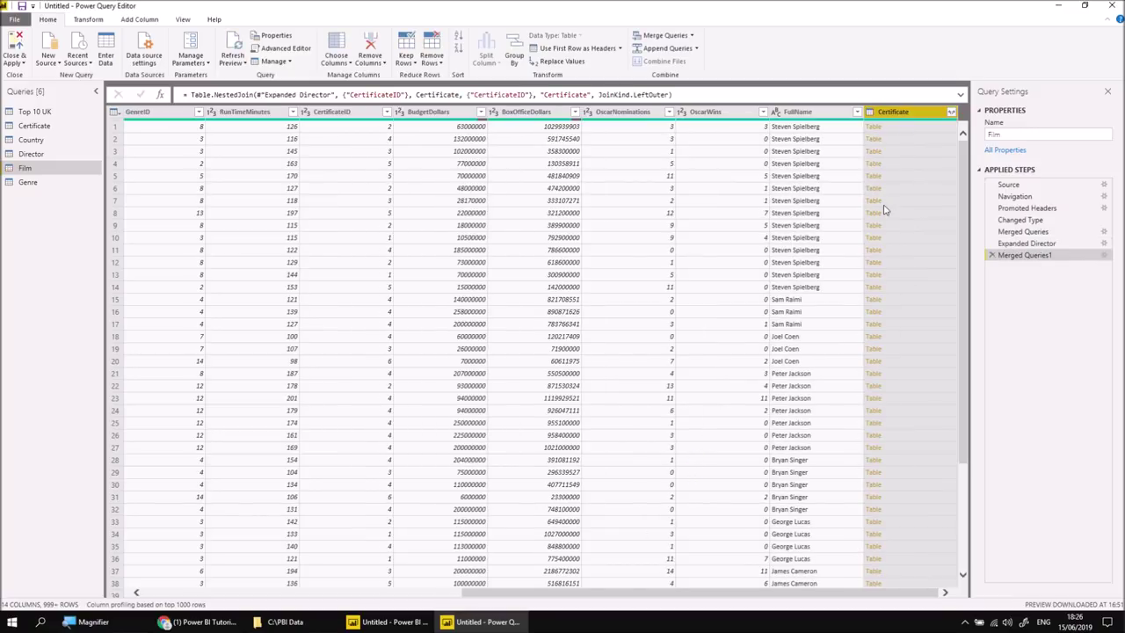
Expand only the Certificate field from the merged Certificate column without a prefix, and set the expanded column's data type to Text.
left_click(951, 114)
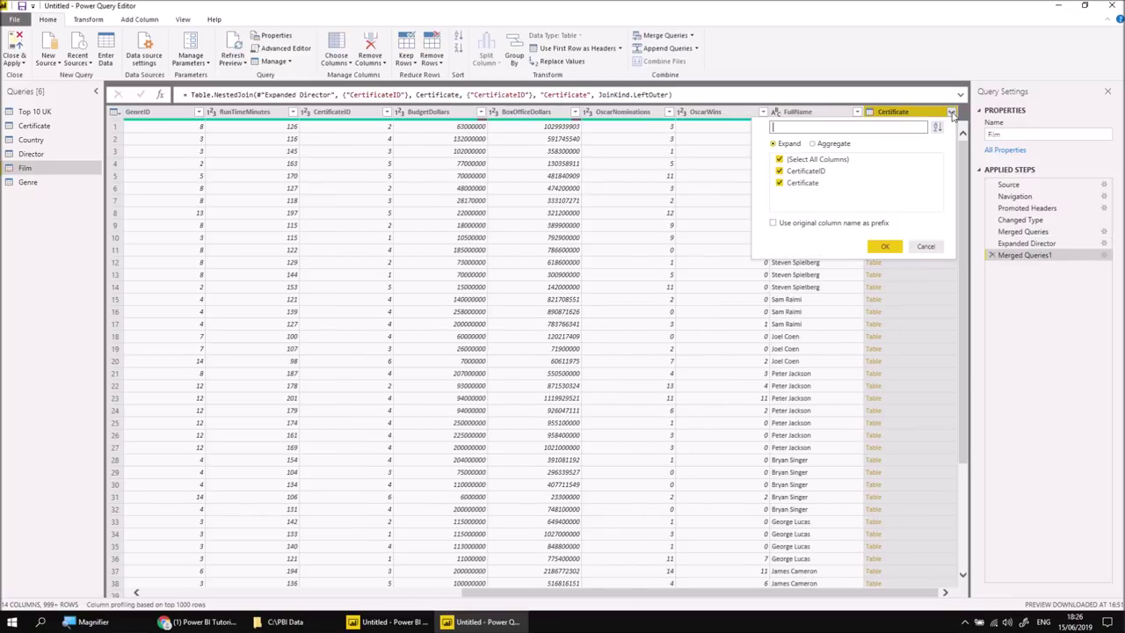
left_click(779, 172)
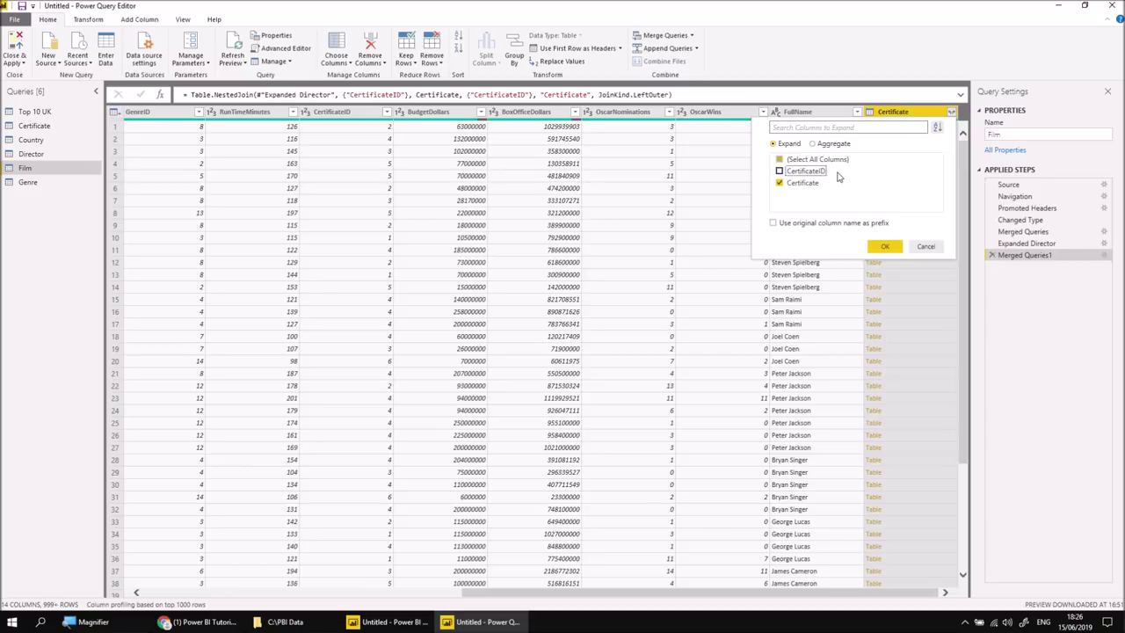
left_click(884, 247)
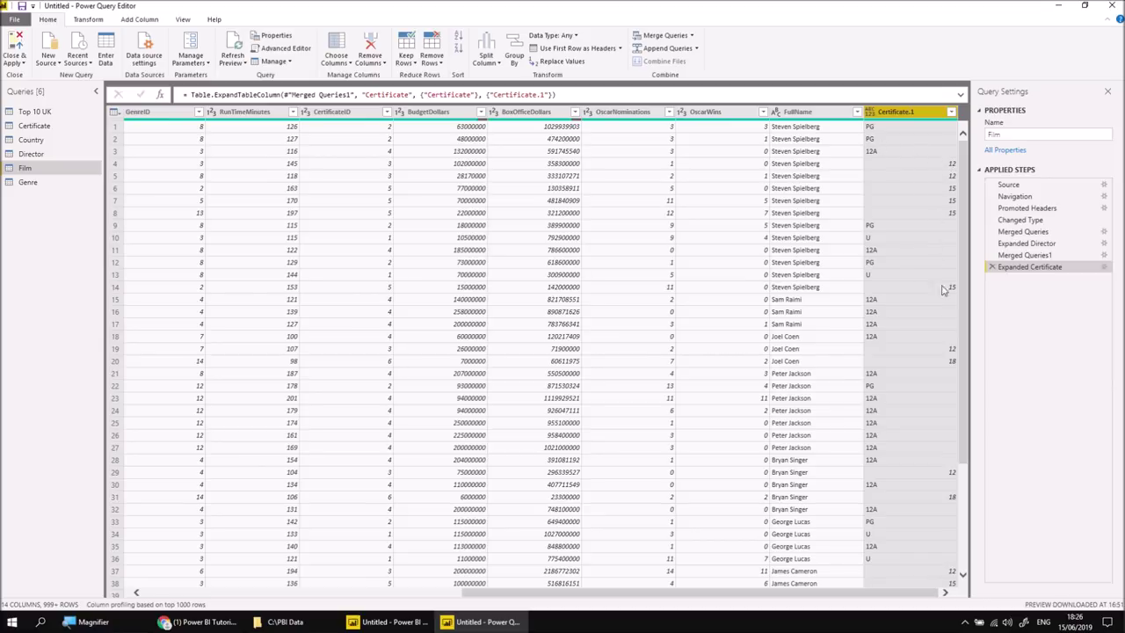
left_click(870, 113)
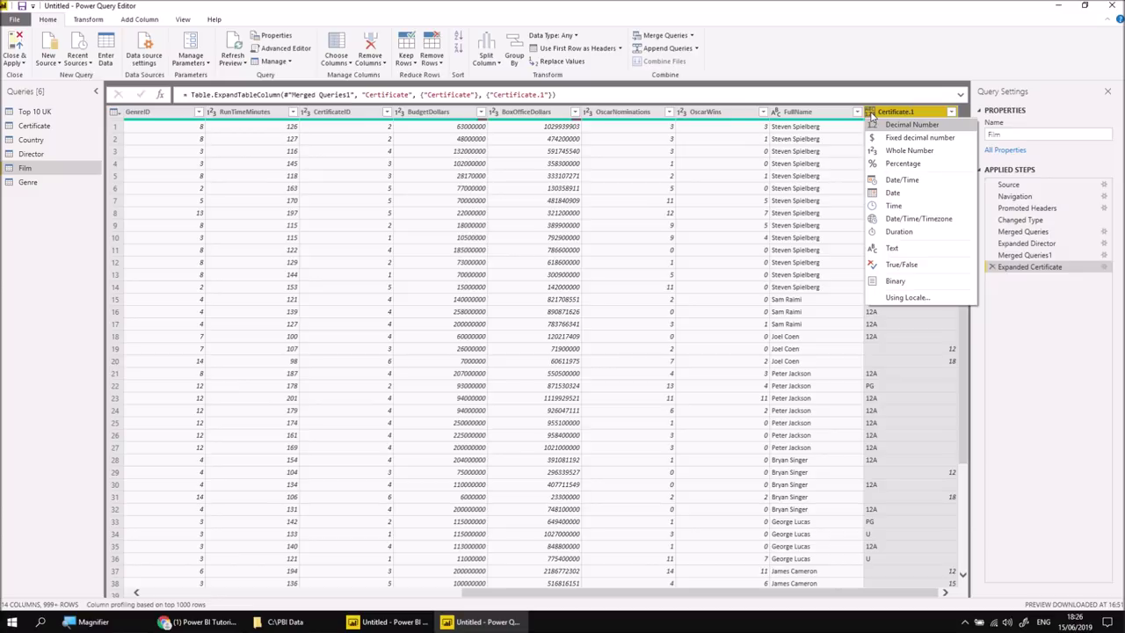
left_click(889, 249)
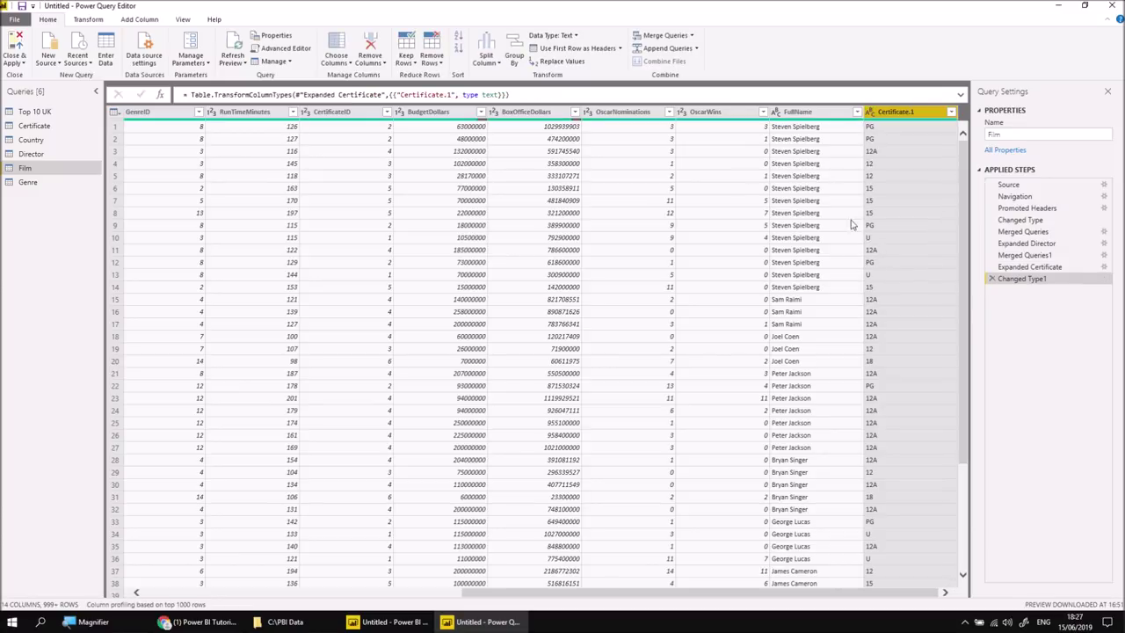
Merge the Country query into the Film query by matching CountryID, using a Left Outer join.
left_click(655, 35)
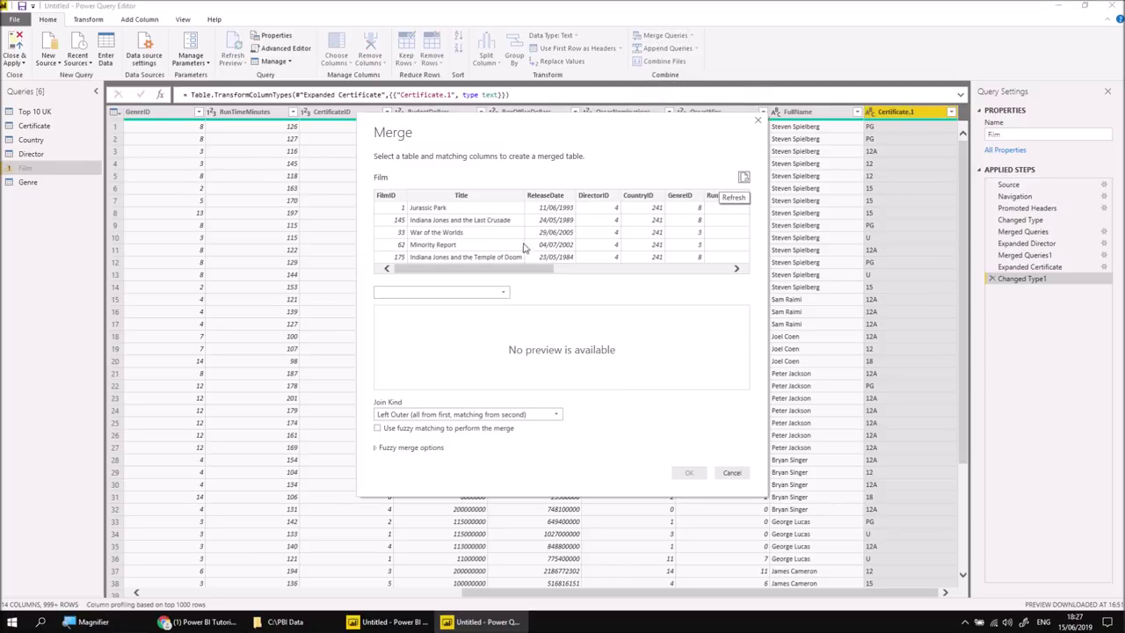
left_click(501, 293)
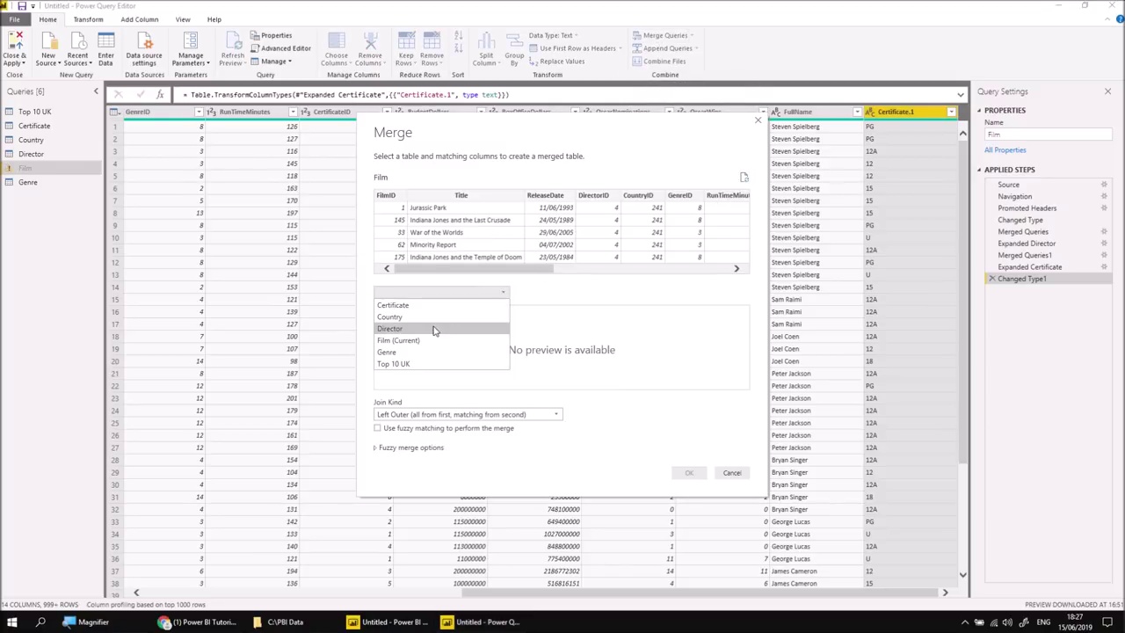
left_click(402, 316)
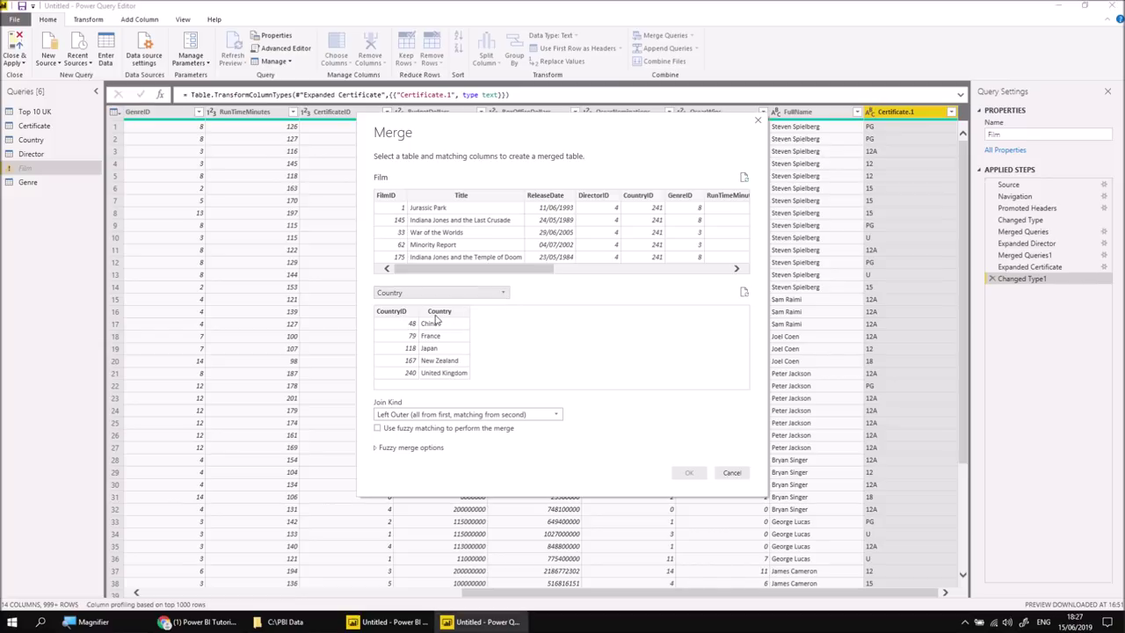
left_click(642, 196)
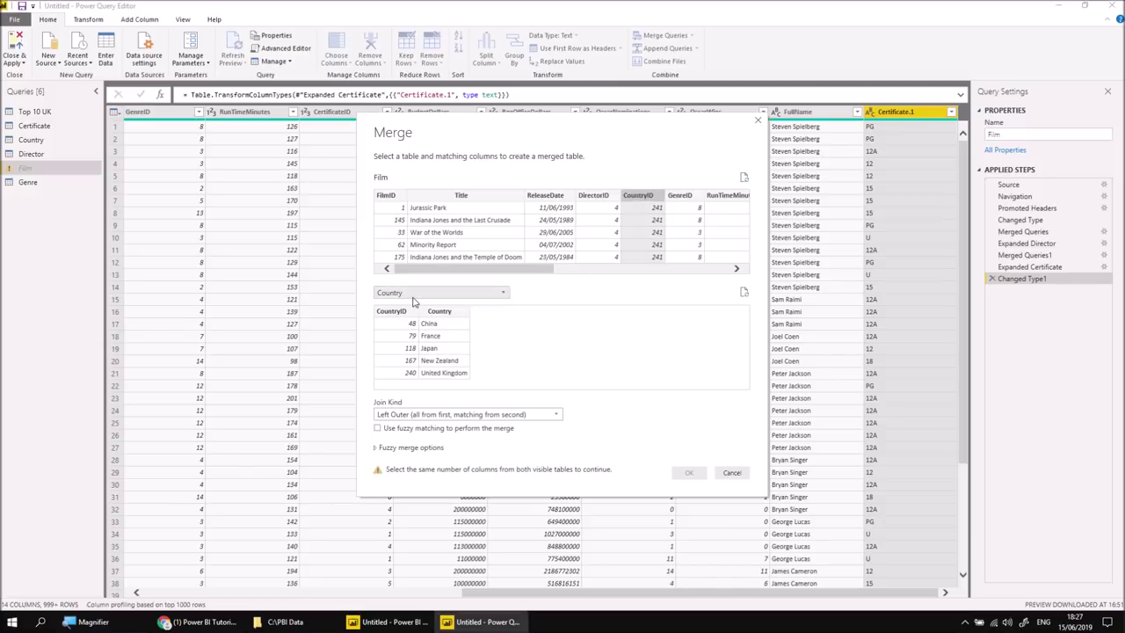
left_click(391, 311)
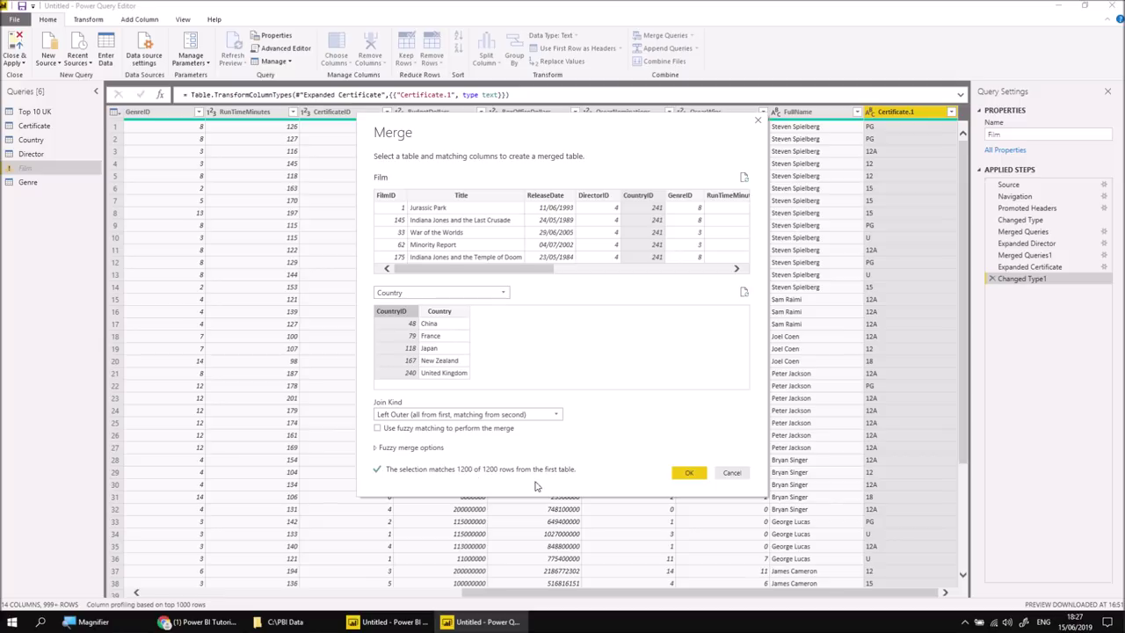
left_click(689, 476)
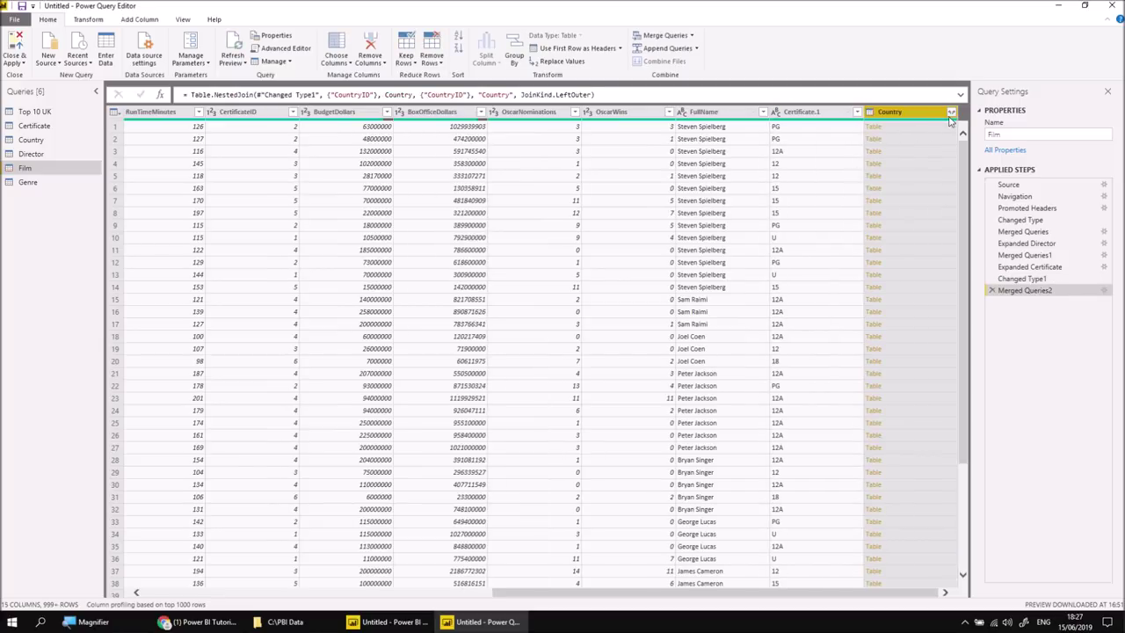
Expand only the Country field from the merged Country column, leaving out CountryID and the column name prefix.
left_click(951, 112)
left_click(778, 170)
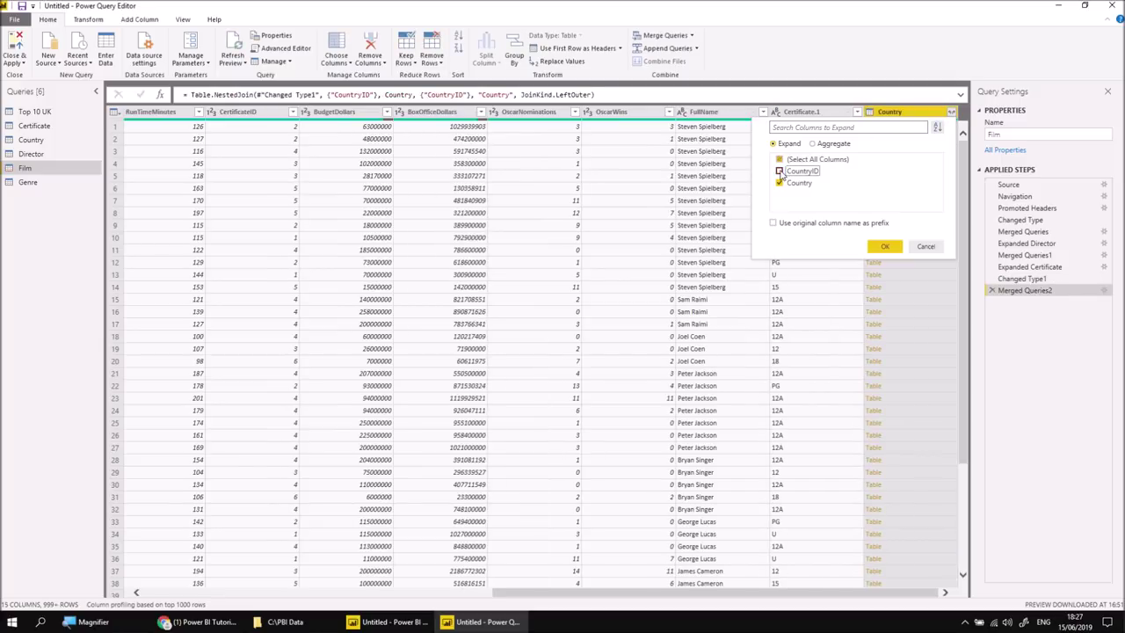
left_click(883, 246)
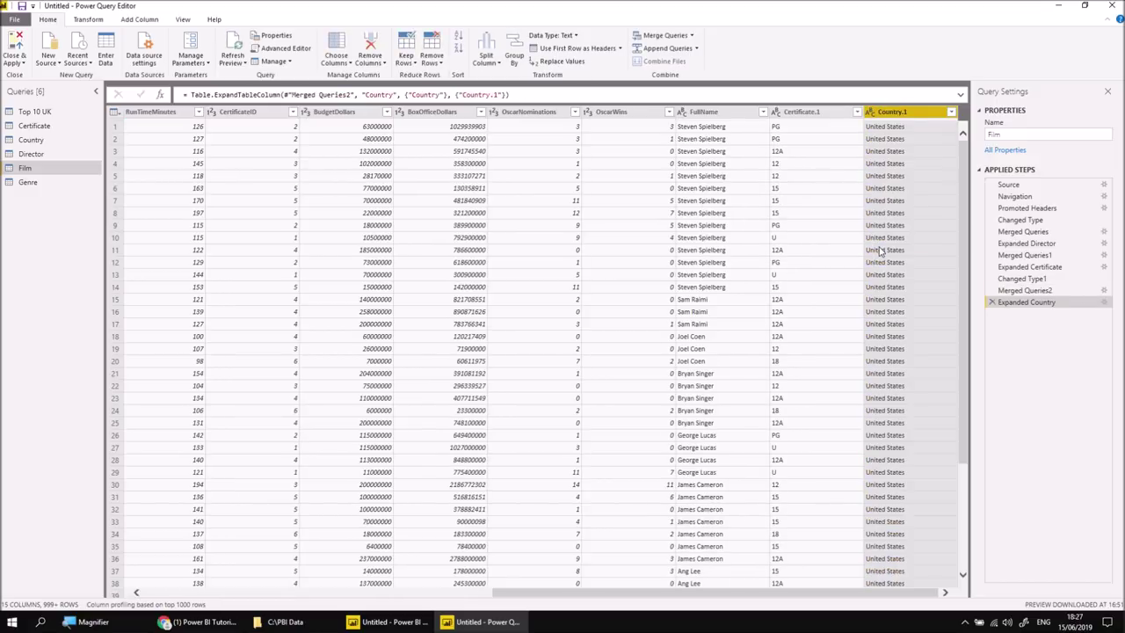
Merge the Genre query into the Film query by matching GenreID, using a Left Outer join.
left_click(661, 36)
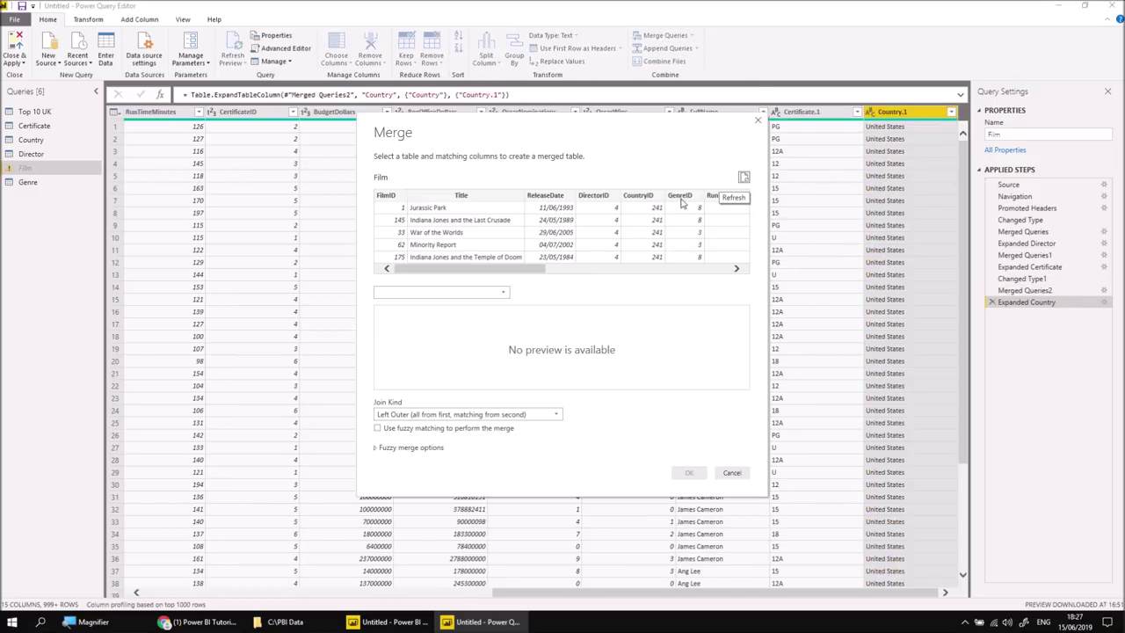
left_click(679, 198)
left_click(503, 292)
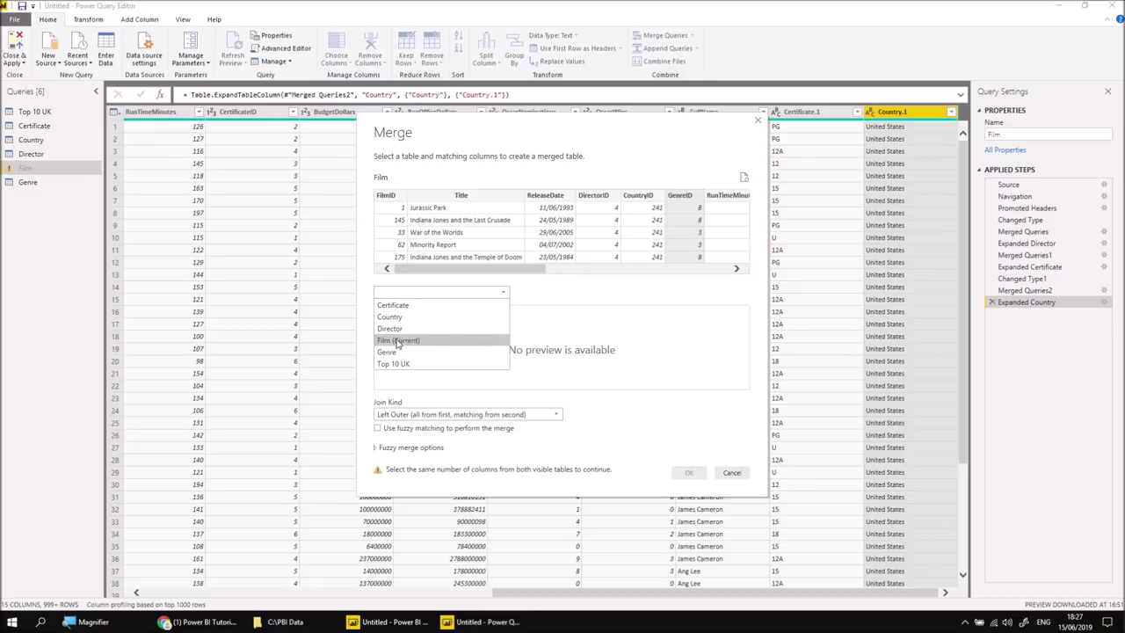
left_click(393, 353)
left_click(393, 313)
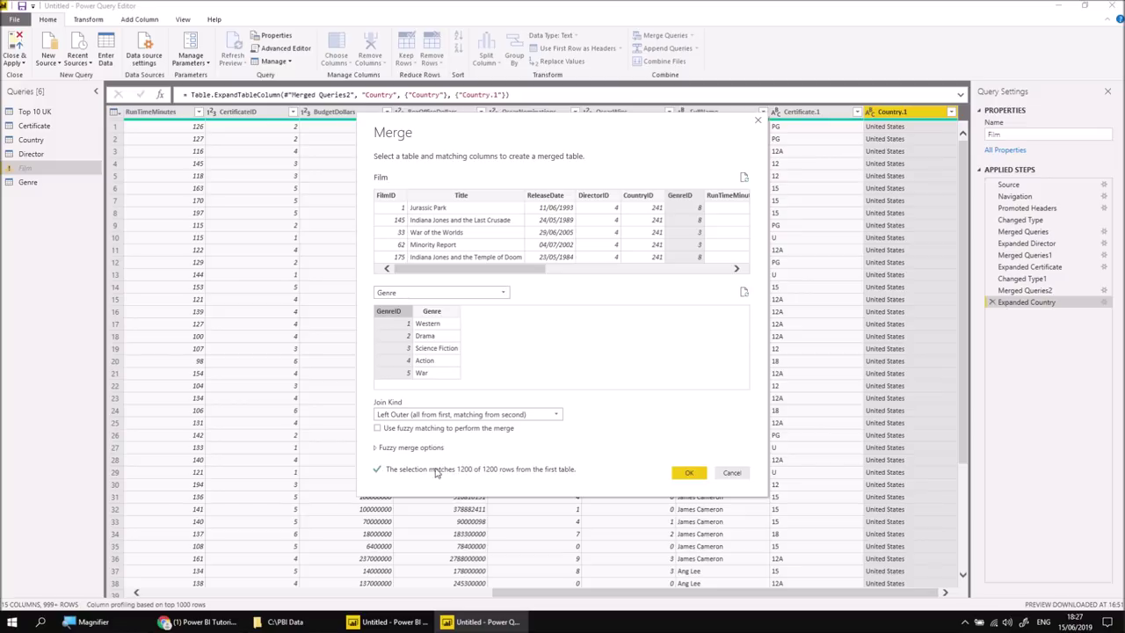
left_click(688, 472)
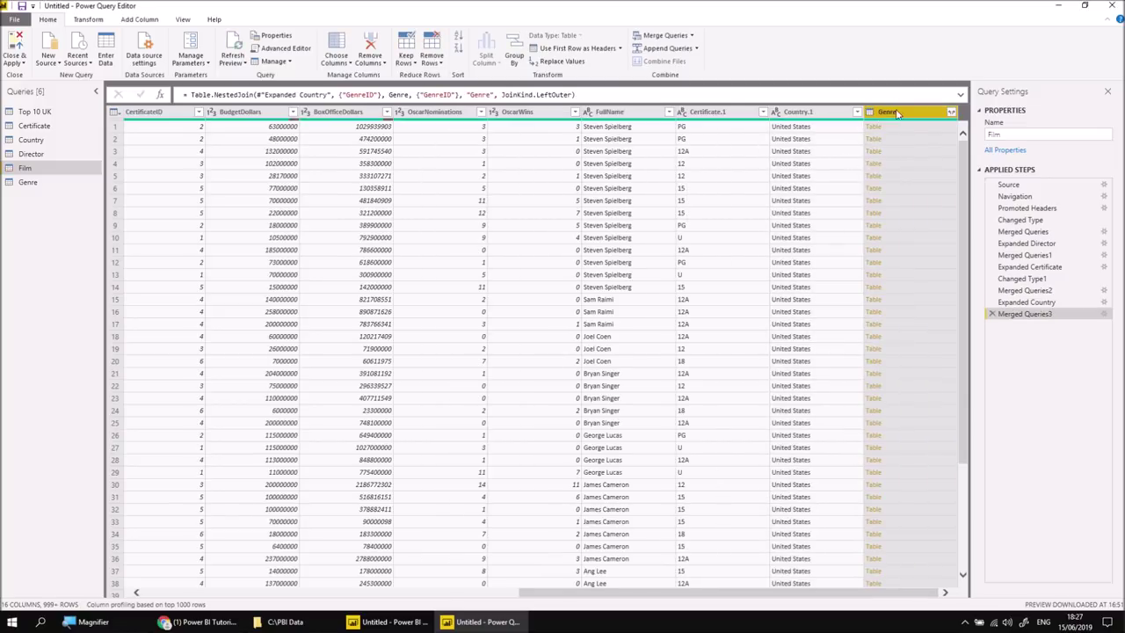
Expand only the Genre field from the merged Genre column, leaving out GenreID and the column name prefix.
left_click(951, 112)
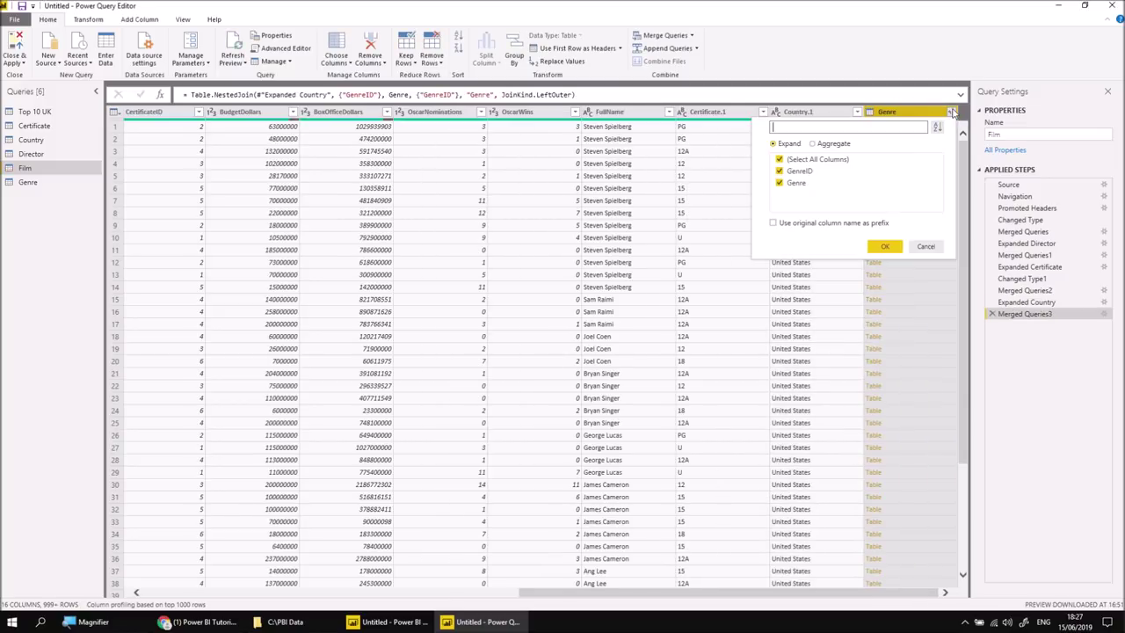
left_click(779, 159)
left_click(779, 181)
left_click(880, 246)
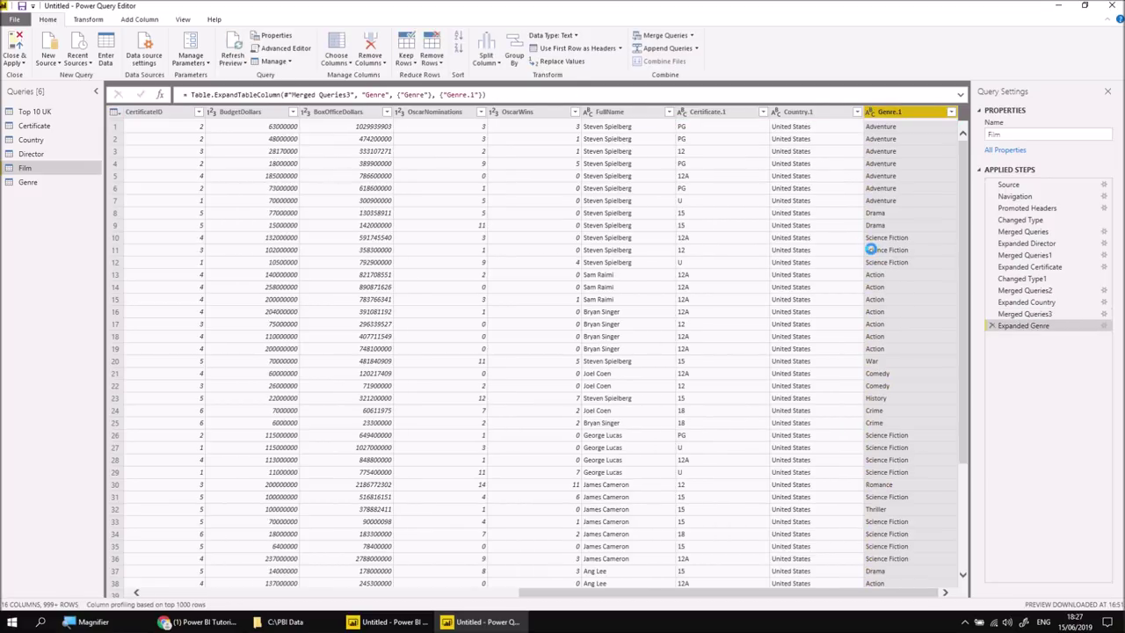
Rename the expanded columns Genre.1, Country.1 and Certificate.1 as Genre, Country and Certificate.
double_click(906, 113)
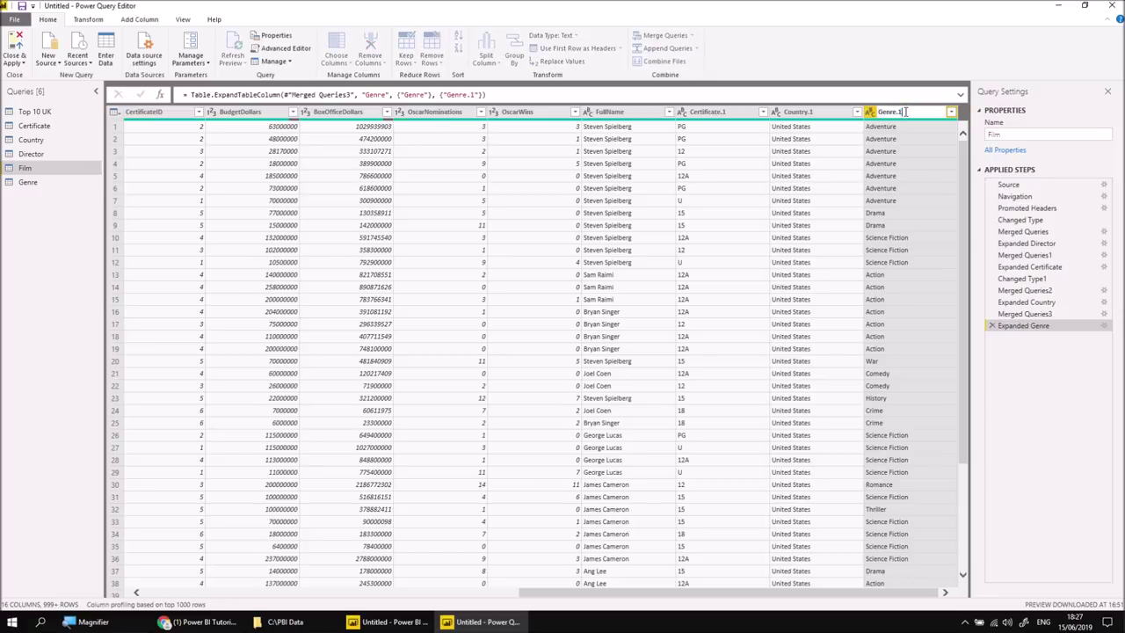
key("Return")
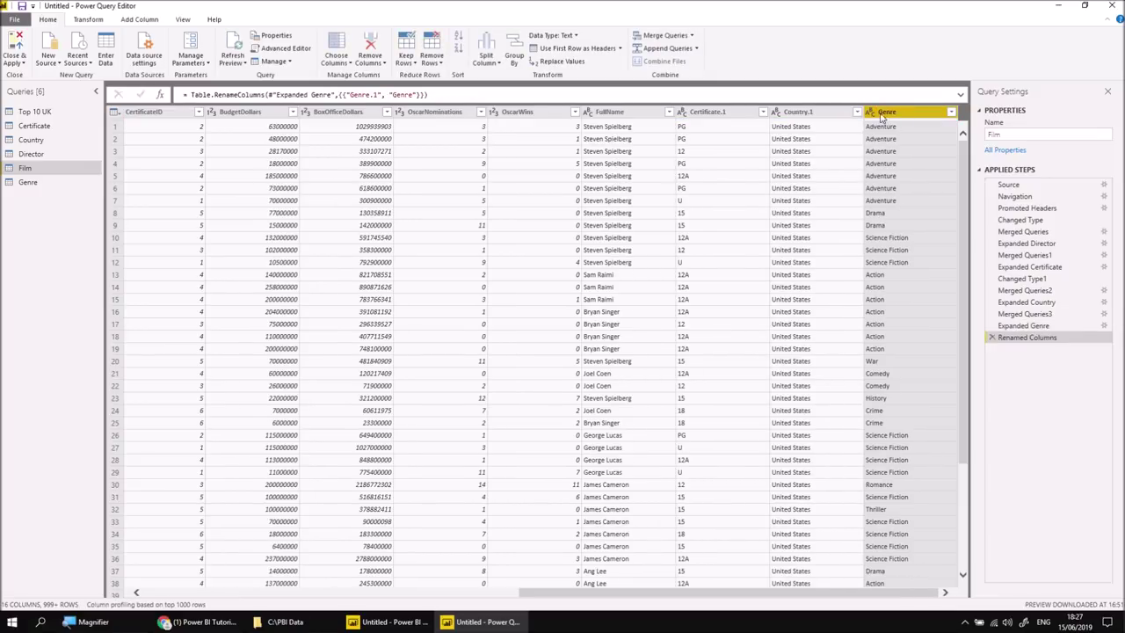
double_click(817, 112)
left_click(823, 115)
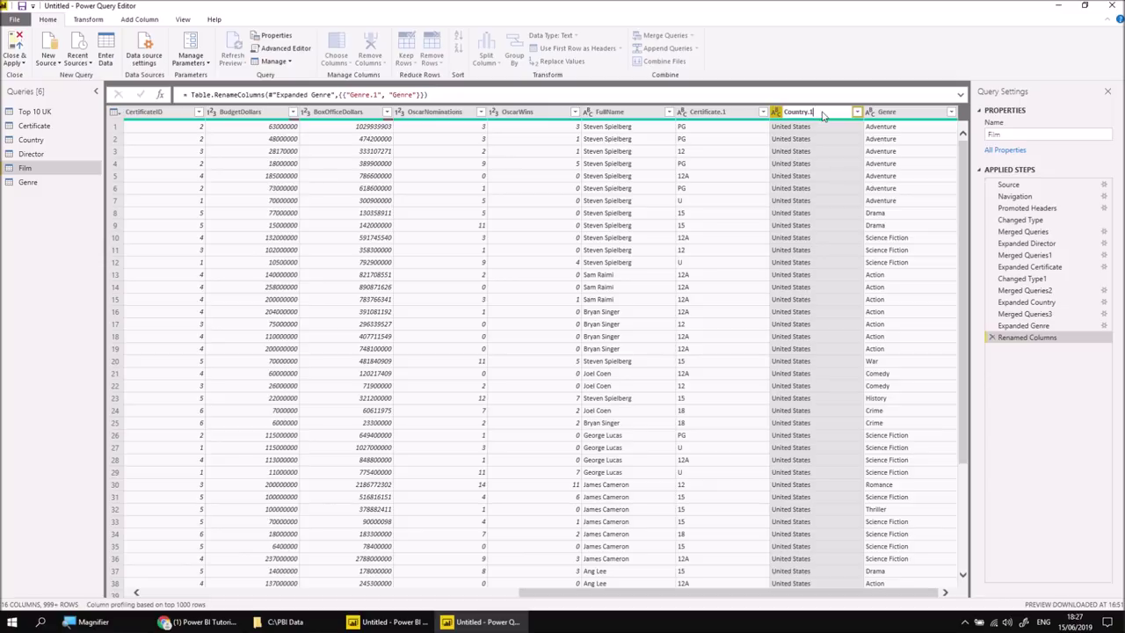
key("Return")
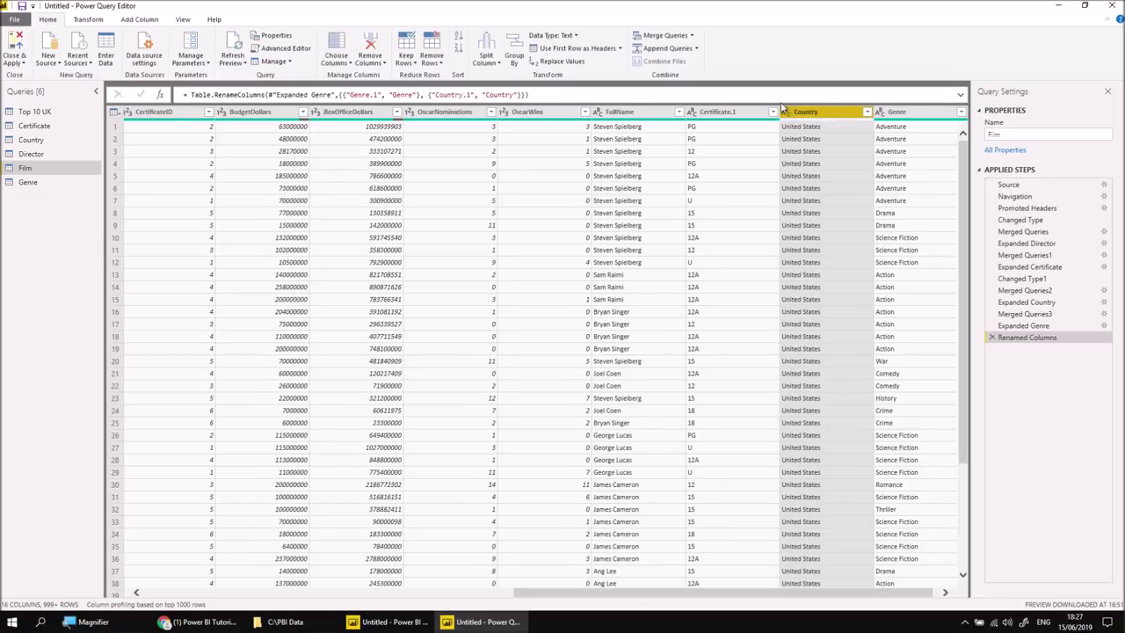
left_click(738, 112)
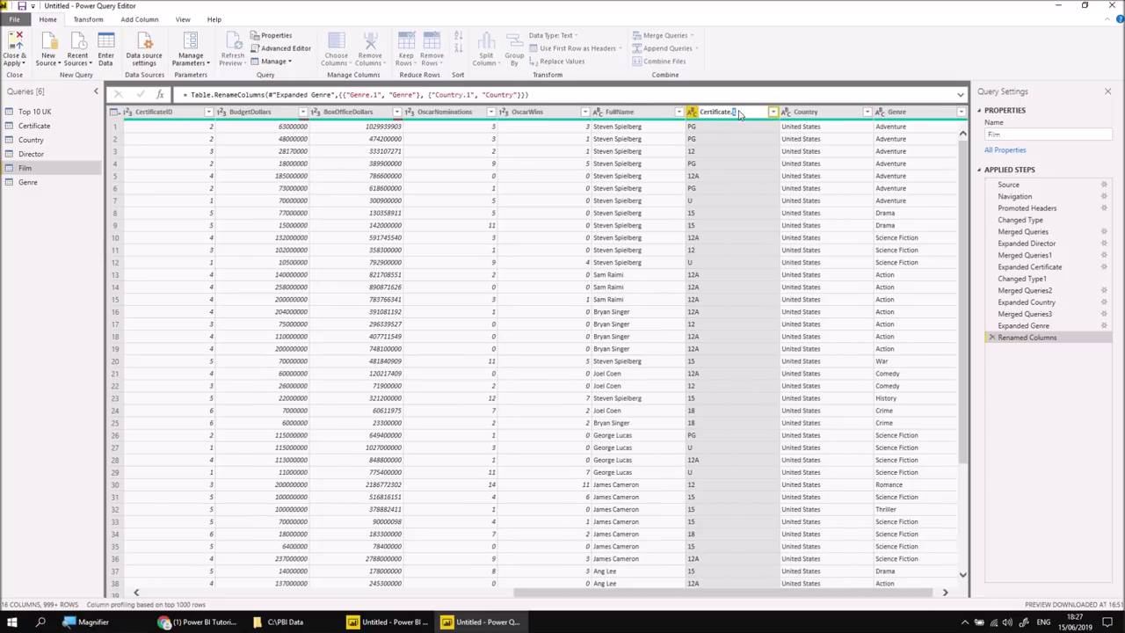
key("Return")
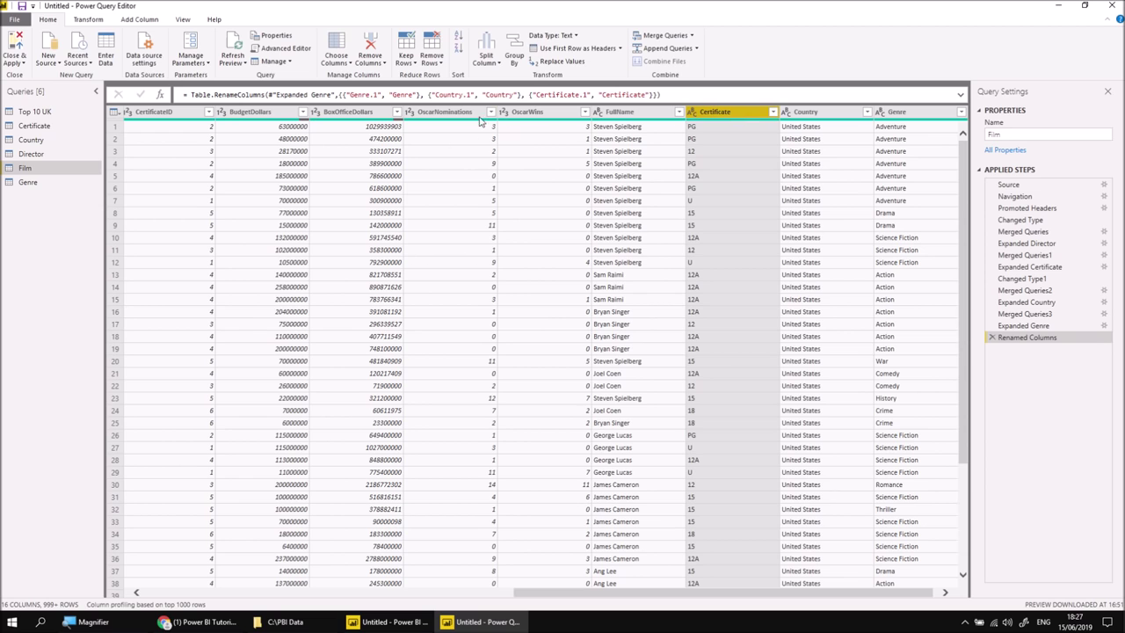
Remove the DirectorID, CountryID, GenreID and CertificateID columns from the Film query.
left_click_drag(601, 596, 251, 583)
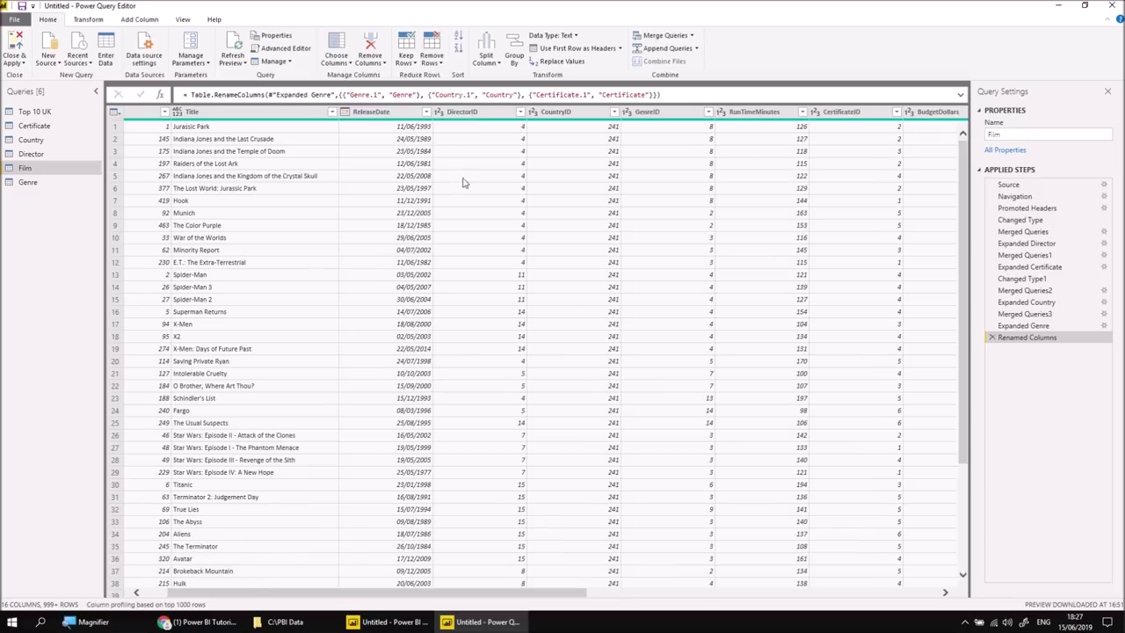
left_click(472, 116)
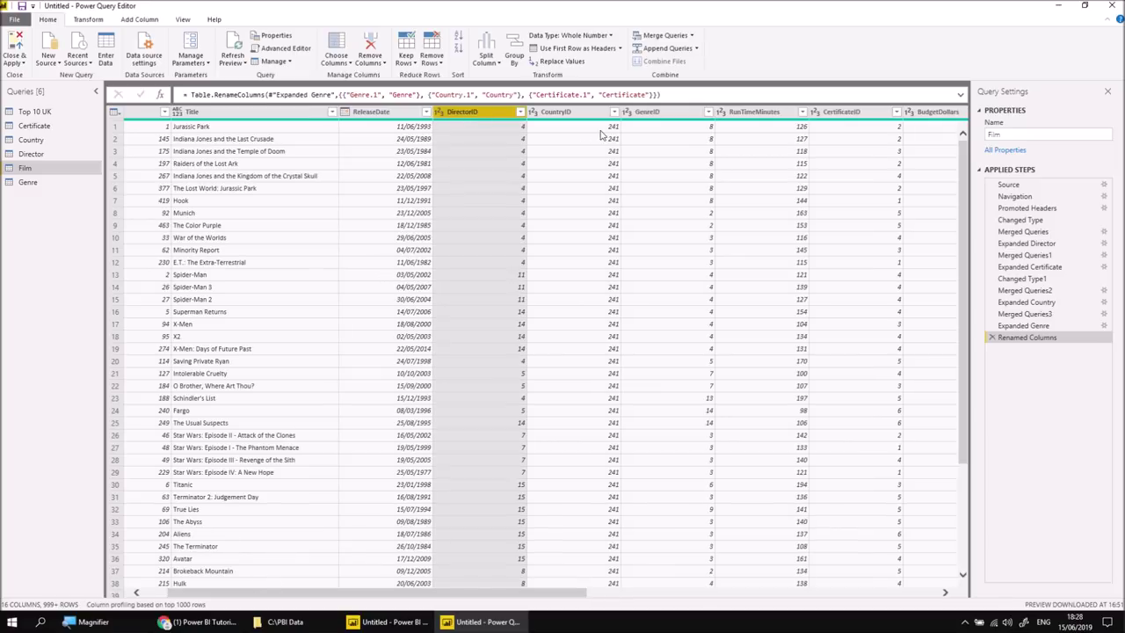
left_click(569, 119, "ctrl")
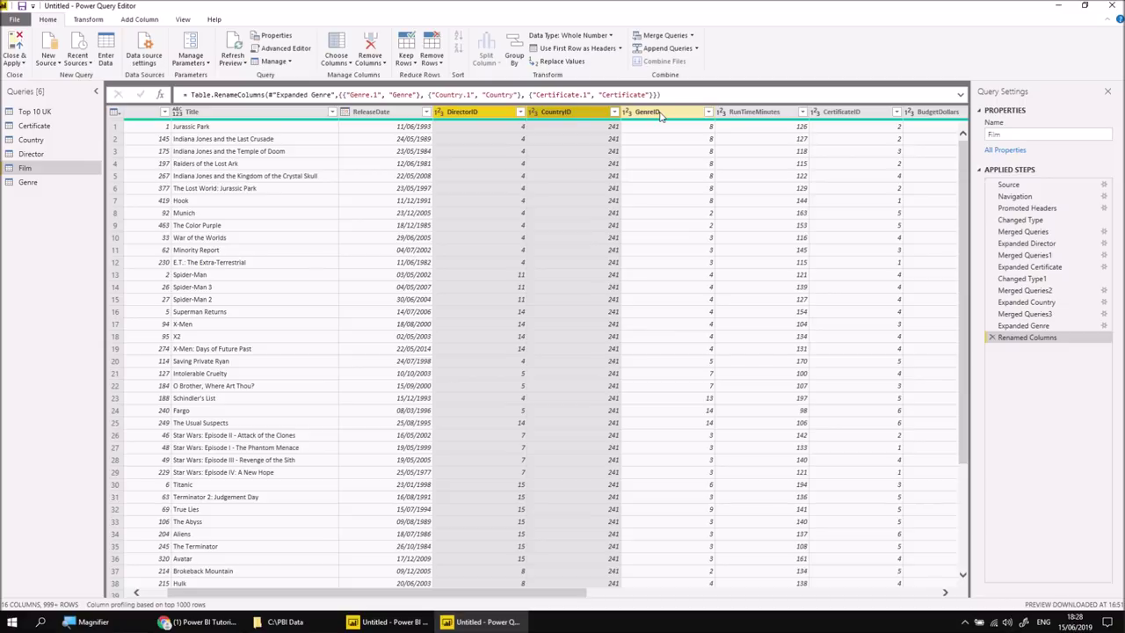
left_click(664, 116, "ctrl")
left_click(850, 115, "ctrl")
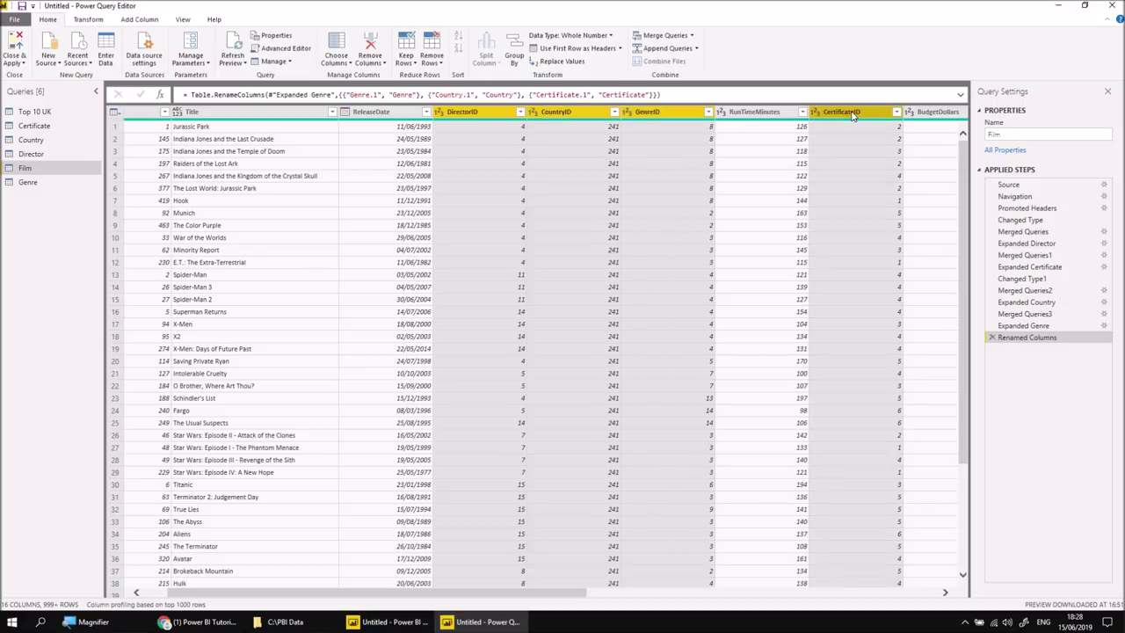
right_click(851, 115)
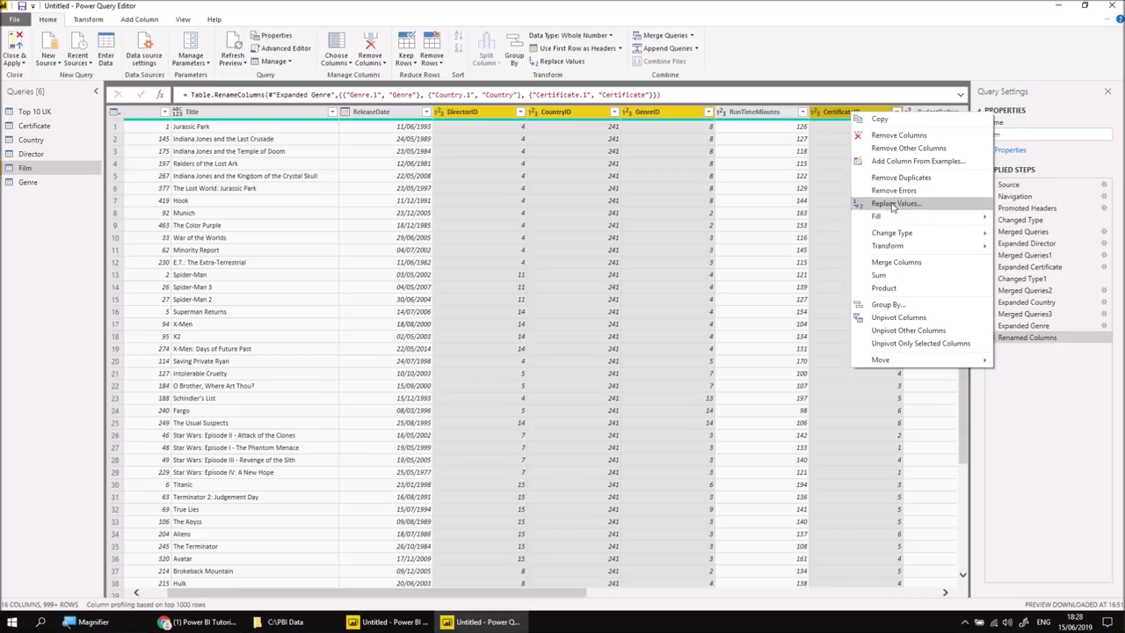
left_click(885, 136)
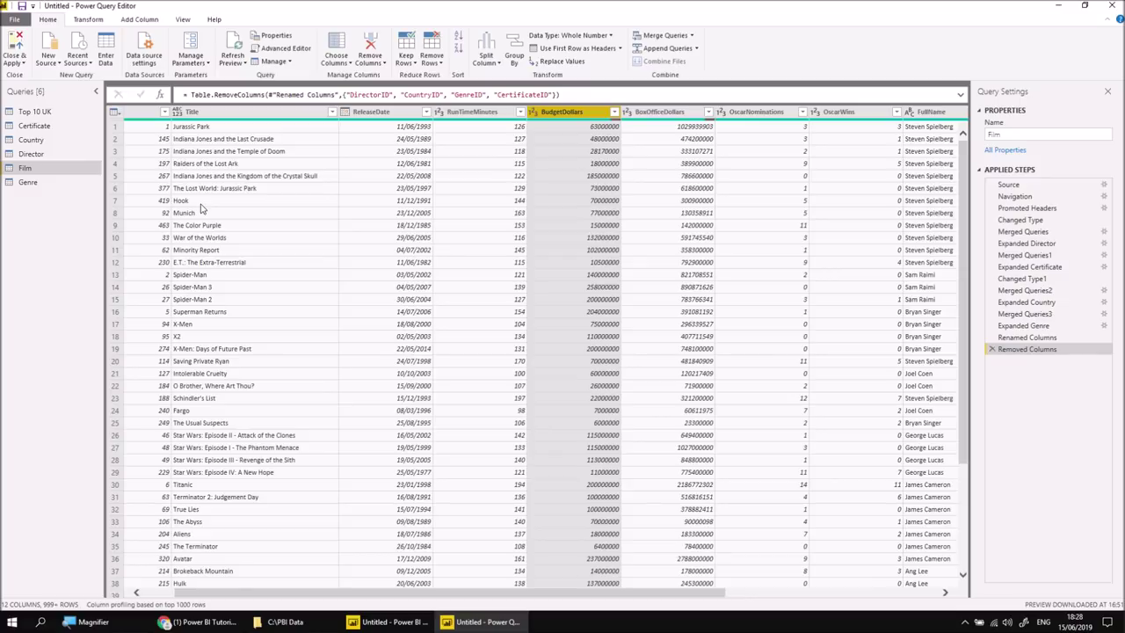
Set the data type of the Film query's Title column to Text.
left_click(180, 113)
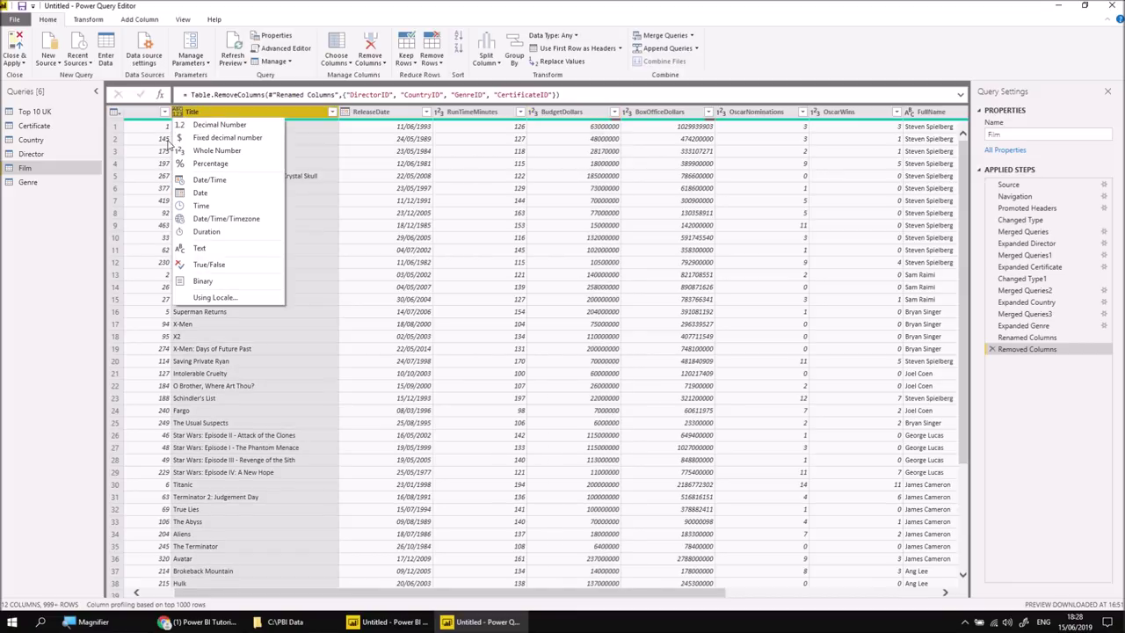
left_click(195, 248)
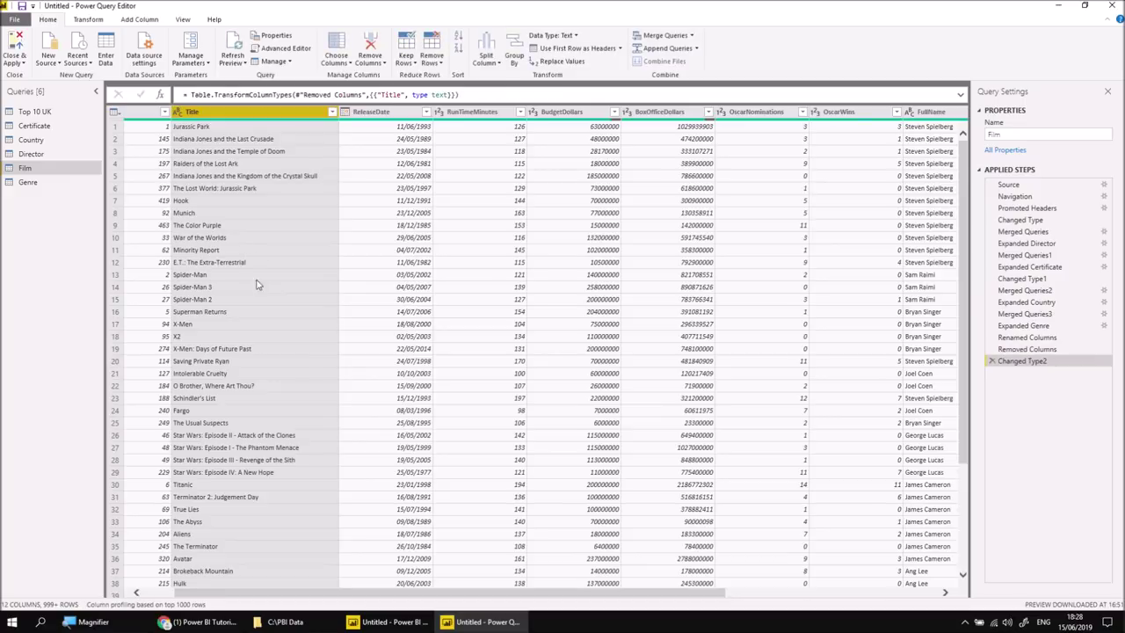
left_click_drag(604, 595, 563, 597)
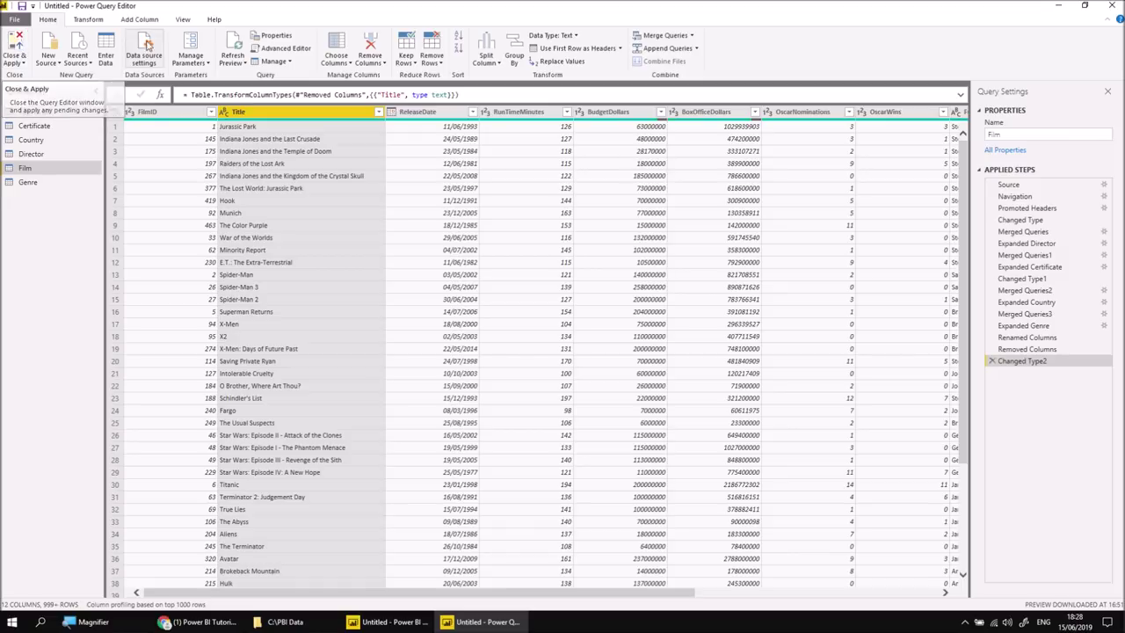
Examine the query dependencies diagram, highlighting the queries and source that feed the Film query.
left_click(184, 20)
left_click(402, 53)
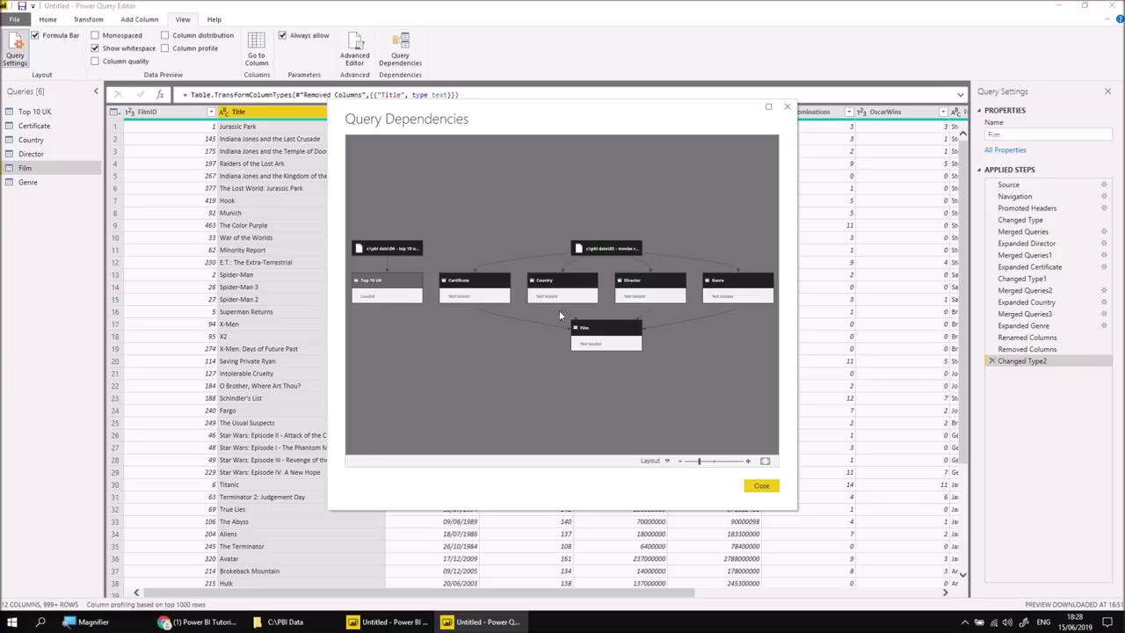
left_click(596, 334)
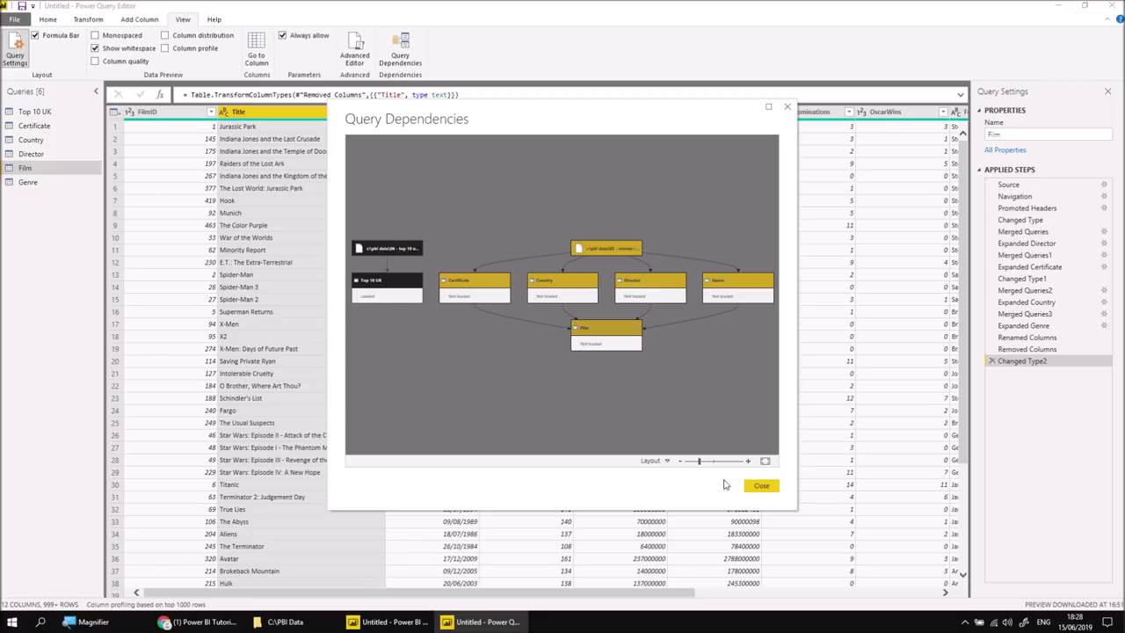
left_click(761, 486)
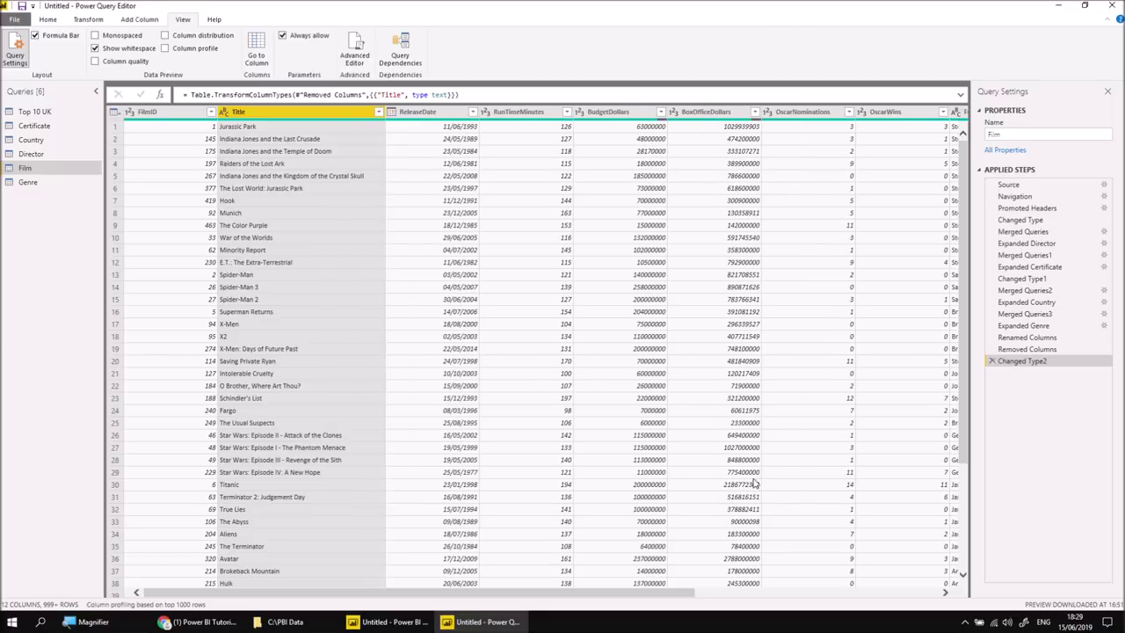
Apply the pending query changes to the data model and close the query editor.
left_click(50, 20)
left_click(12, 46)
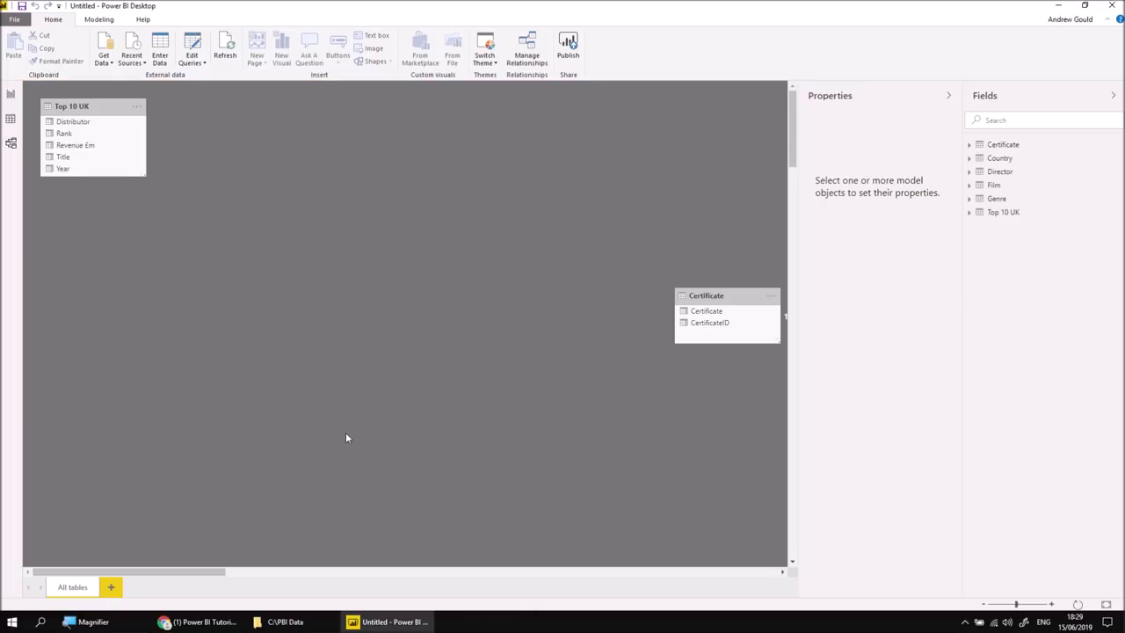
Arrange the Country, Genre and Director tables beside the Film table in the model diagram.
left_click_drag(205, 571, 355, 572)
left_click(392, 289)
left_click_drag(392, 289, 454, 314)
left_click_drag(298, 106, 456, 118)
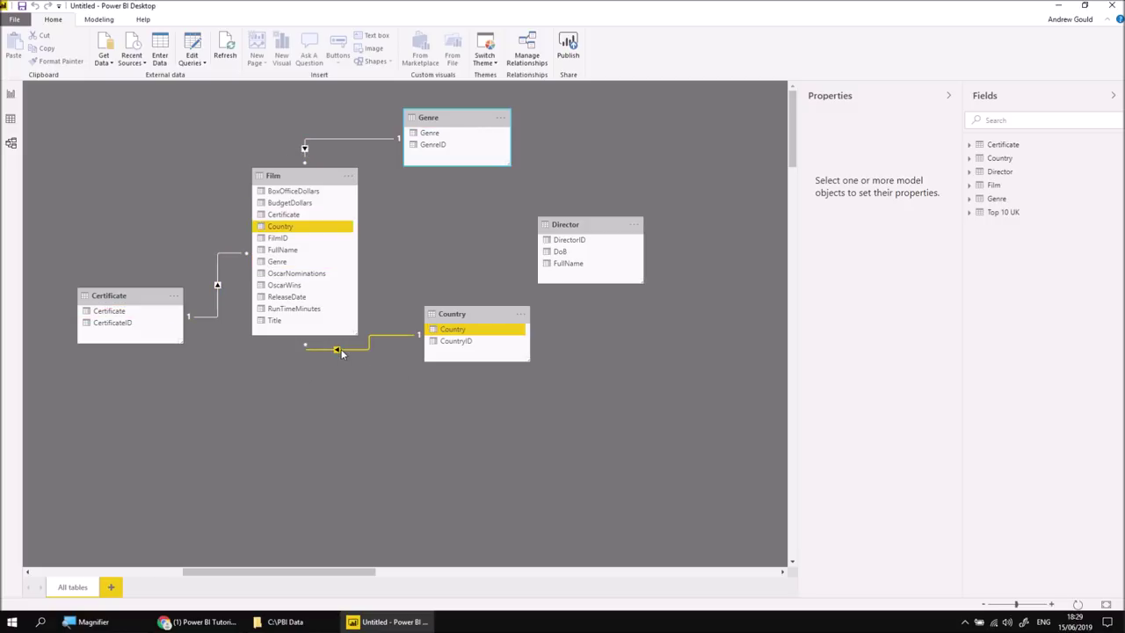
left_click_drag(549, 224, 419, 206)
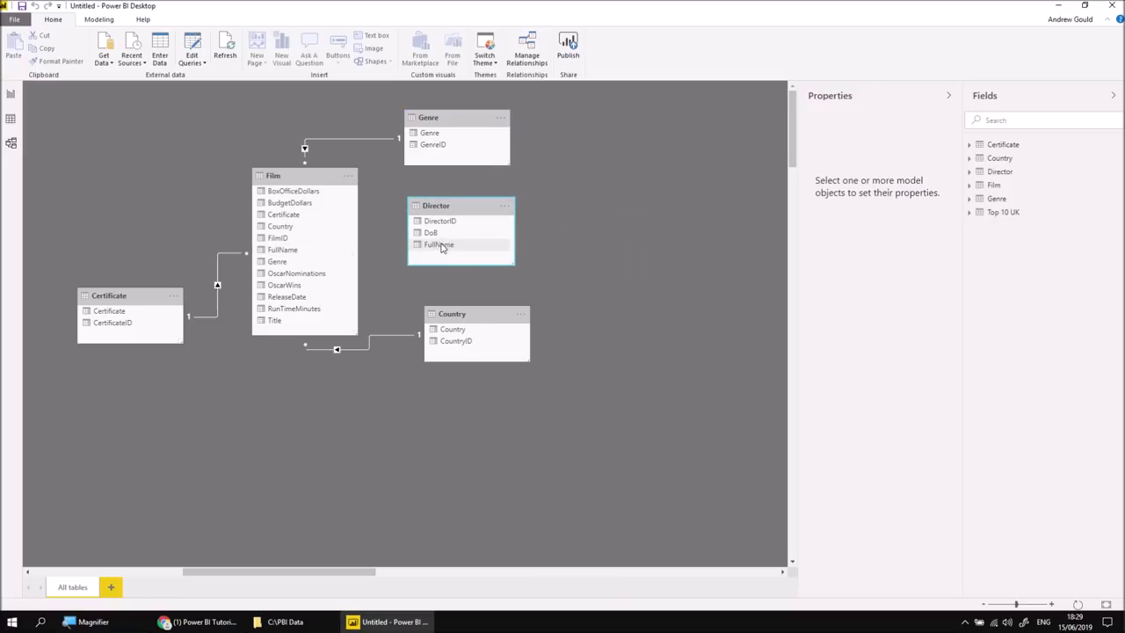
left_click_drag(445, 206, 472, 204)
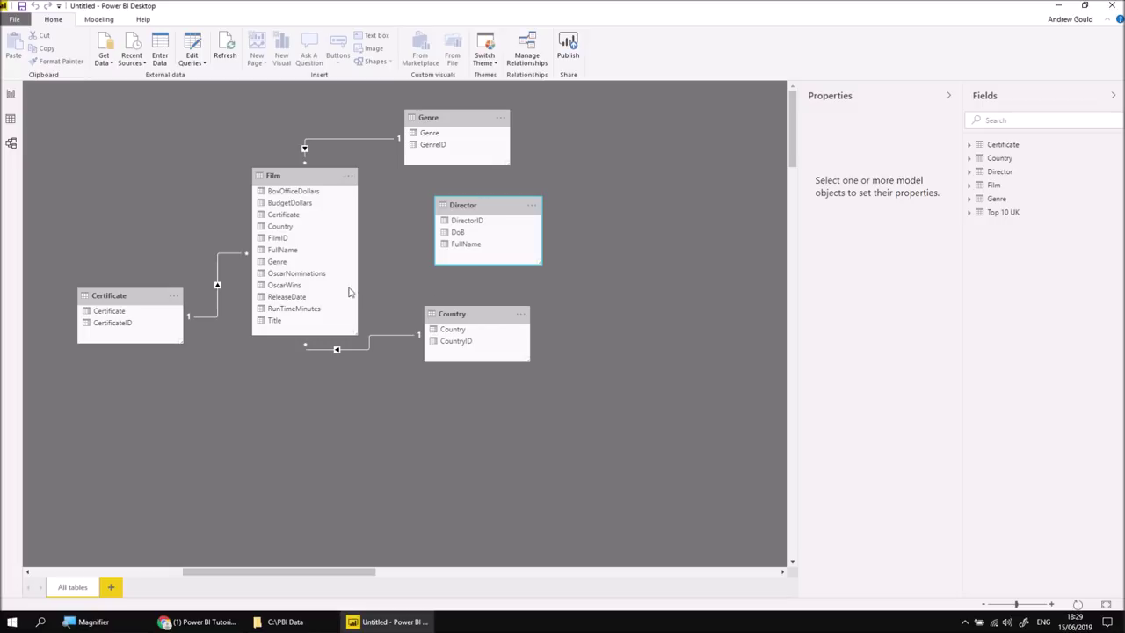
Delete the Certificate, Director, Genre and Country tables from the model, keeping their queries without loading their data.
left_click(129, 297)
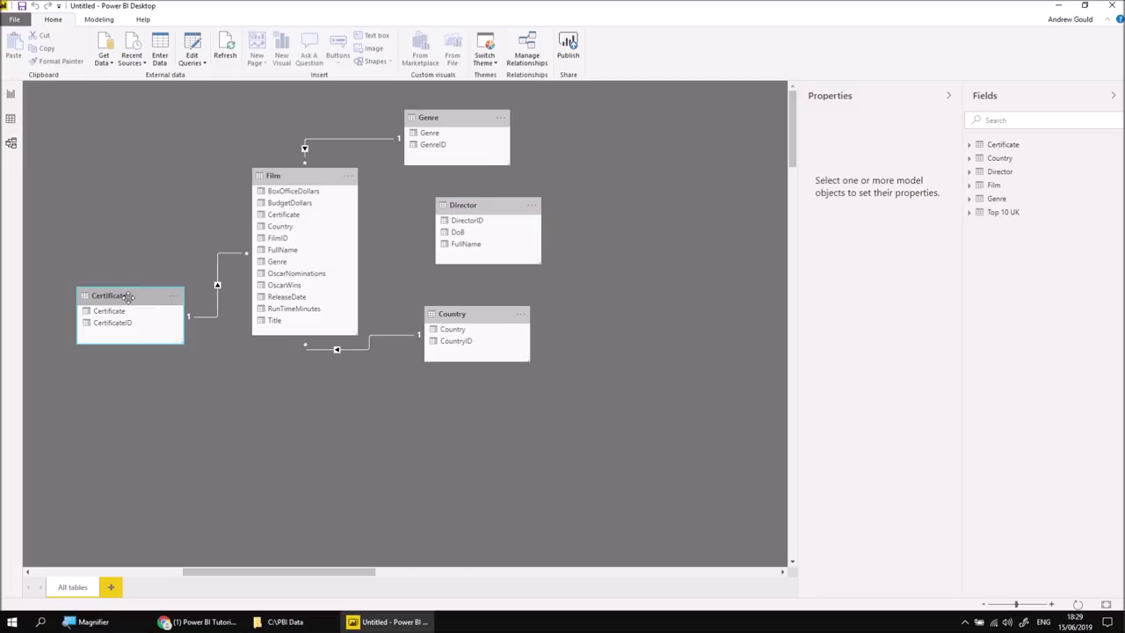
left_click(481, 206)
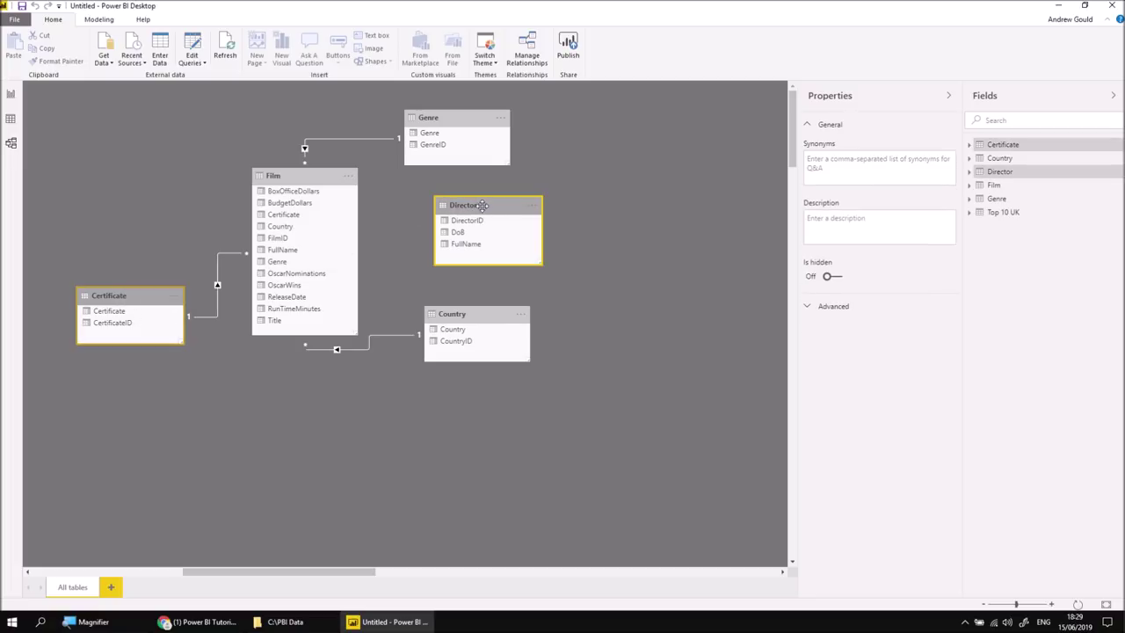
left_click(454, 119, "ctrl")
left_click(472, 312, "ctrl")
right_click(471, 314)
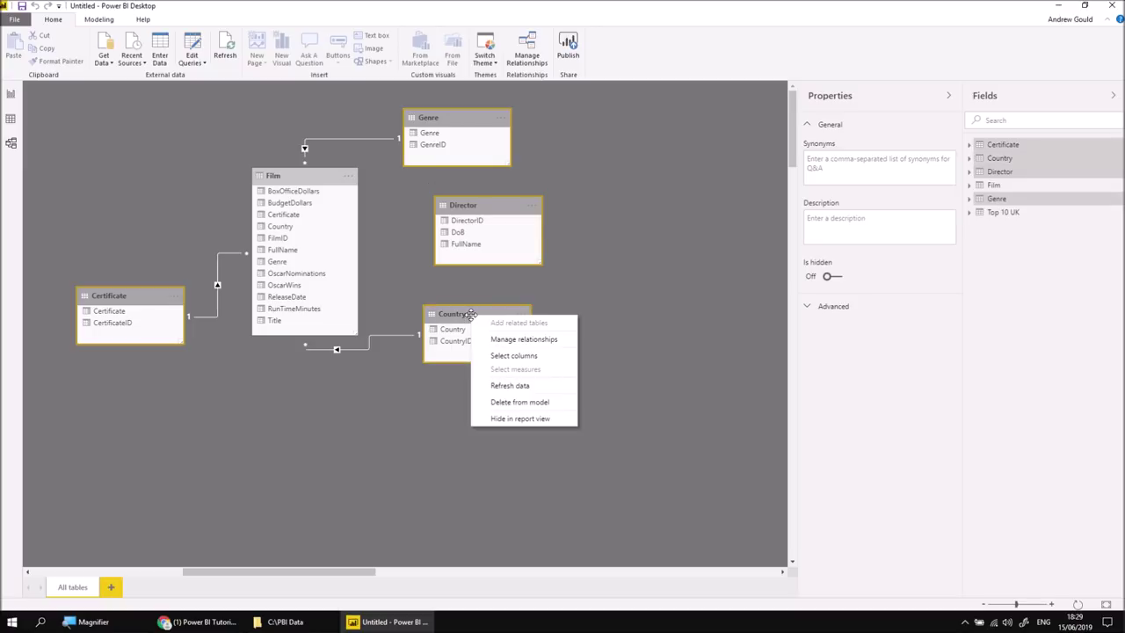
left_click(510, 403)
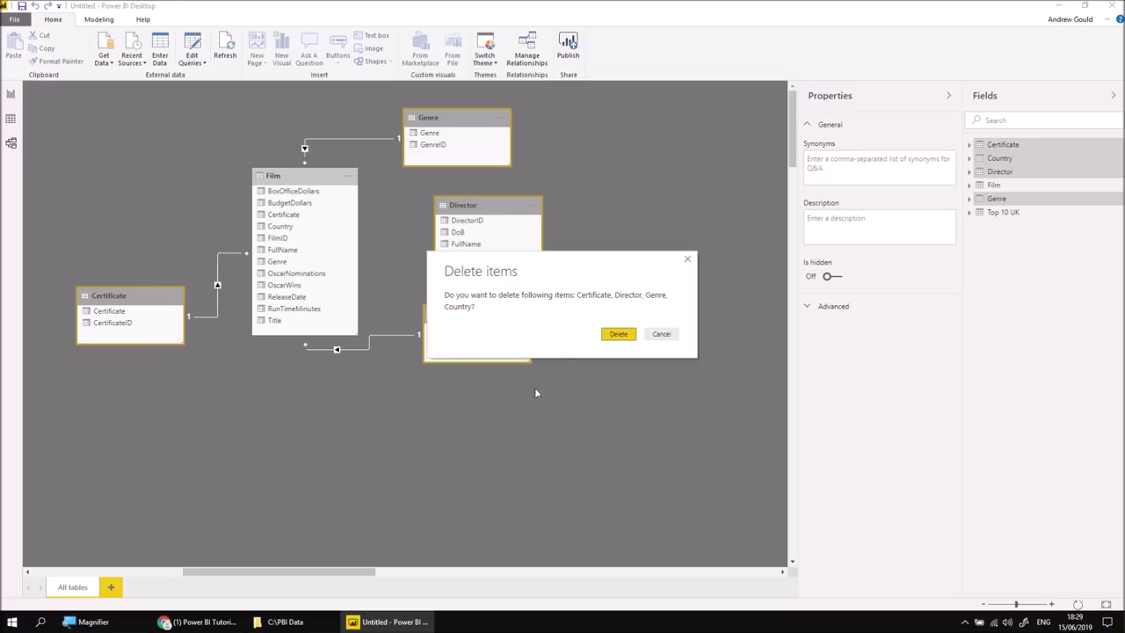
left_click(613, 331)
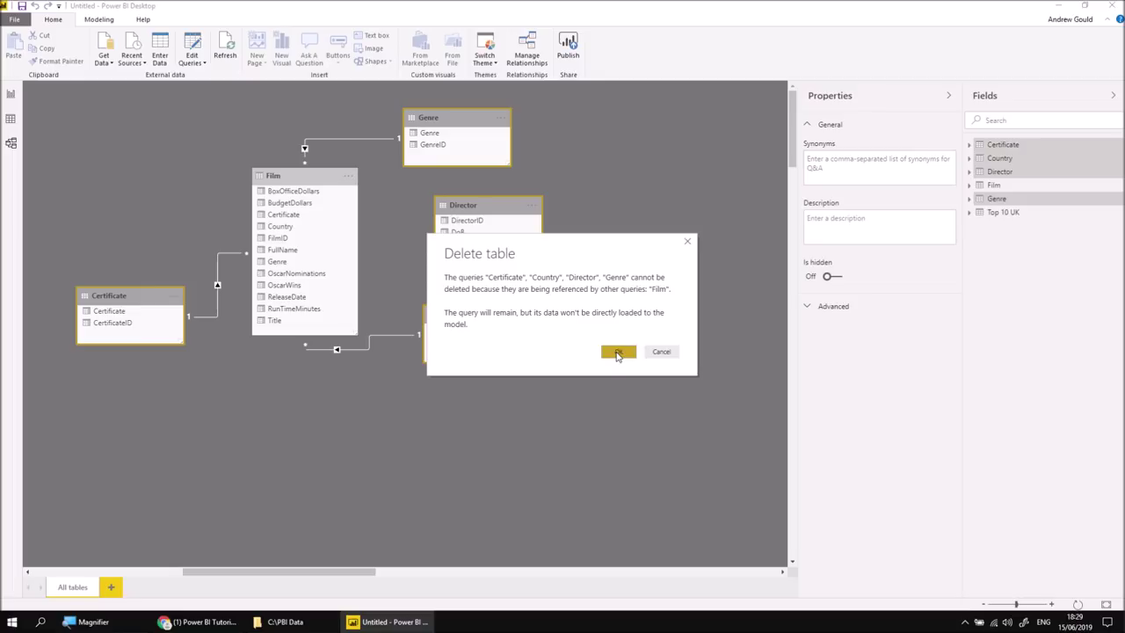
left_click(618, 353)
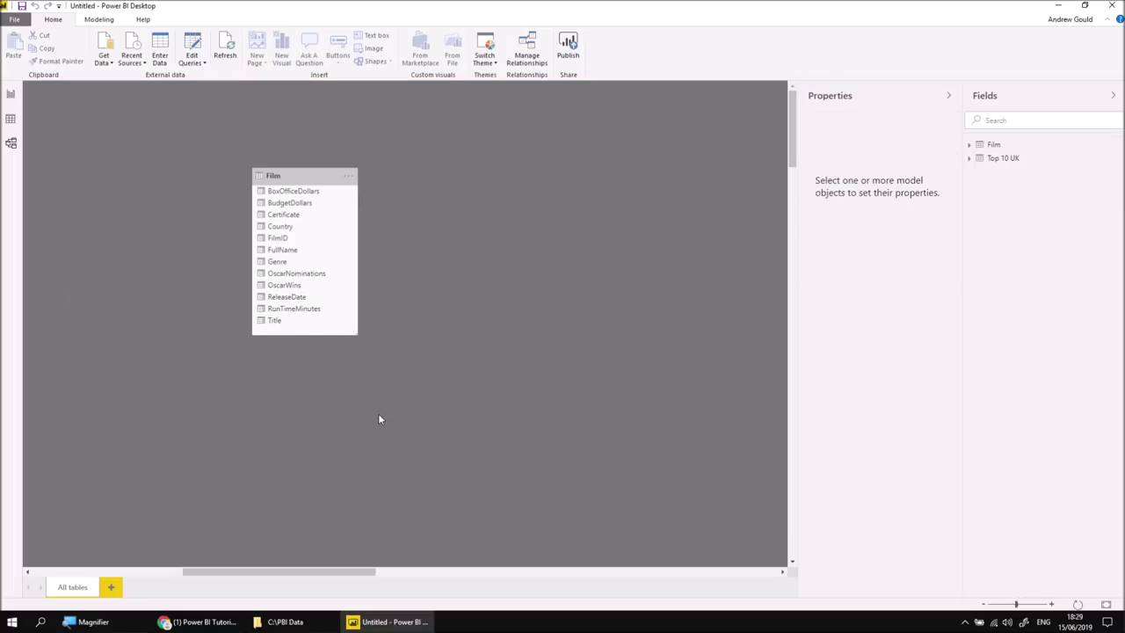
Place the Film table beside the Top 10 UK table in the model diagram and switch to the report view.
left_click_drag(293, 174, 97, 174)
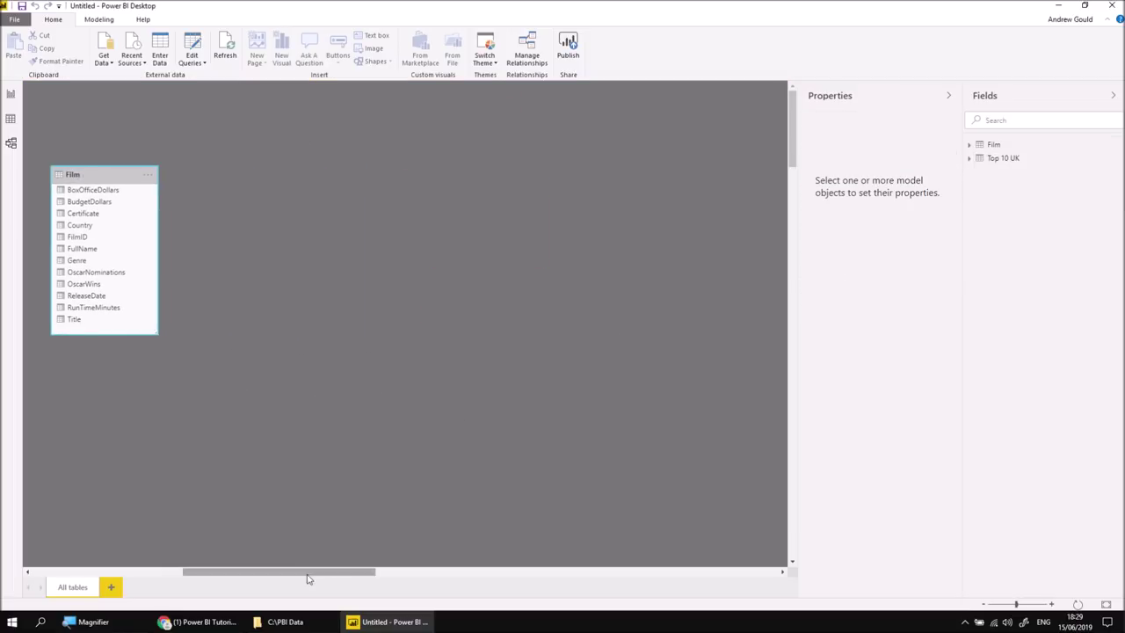
left_click_drag(310, 575, 90, 555)
left_click_drag(678, 175, 240, 107)
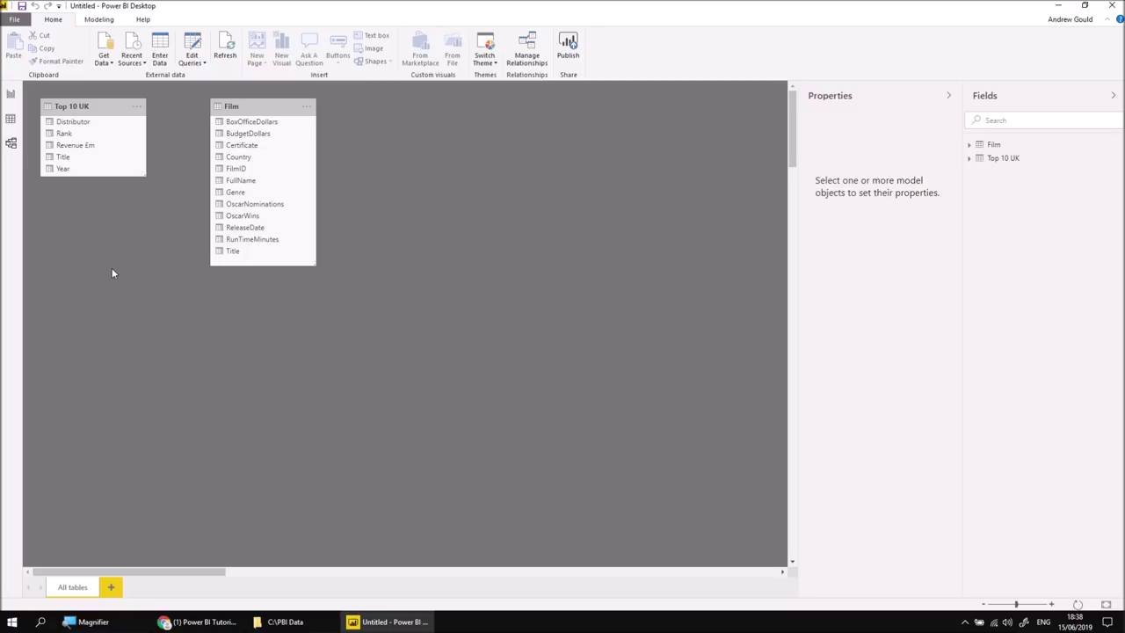
left_click(11, 95)
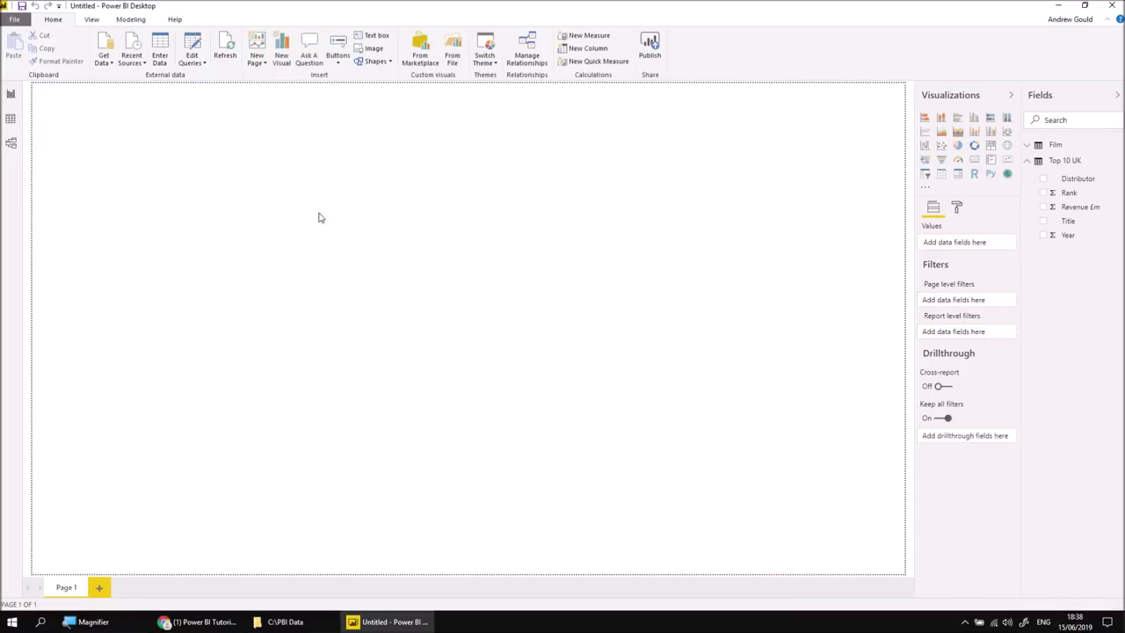